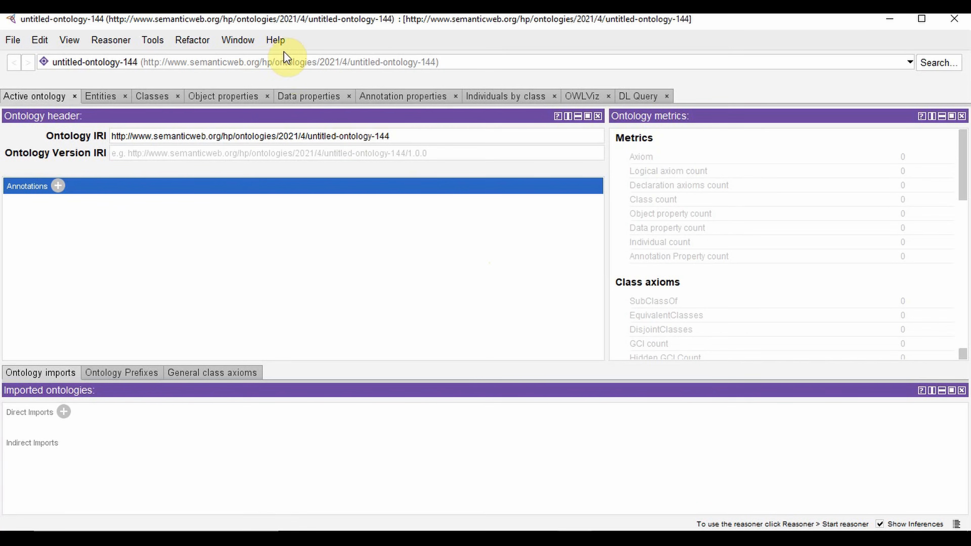
# Check the program version and installed plugins in the About information.
pyautogui.click(276, 41)
pyautogui.click(304, 159)
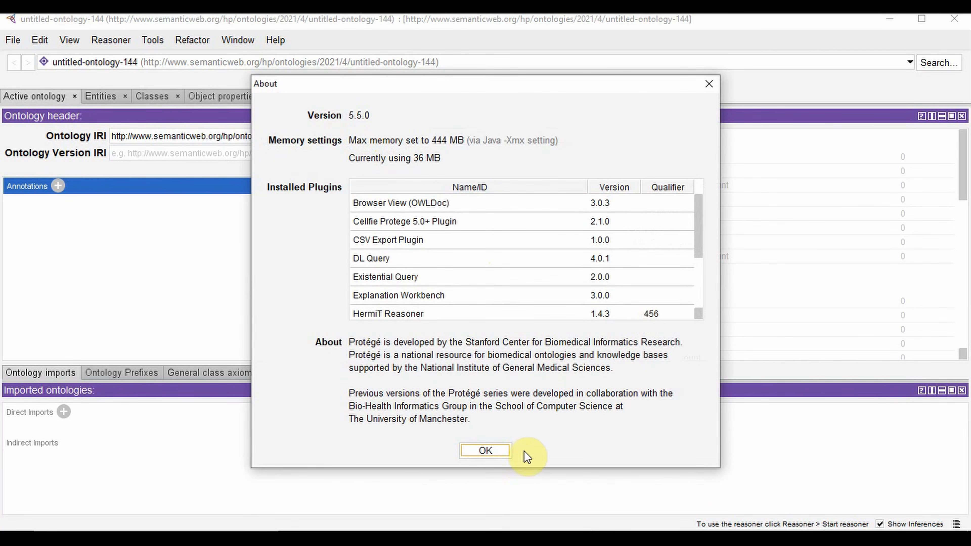
pyautogui.click(485, 448)
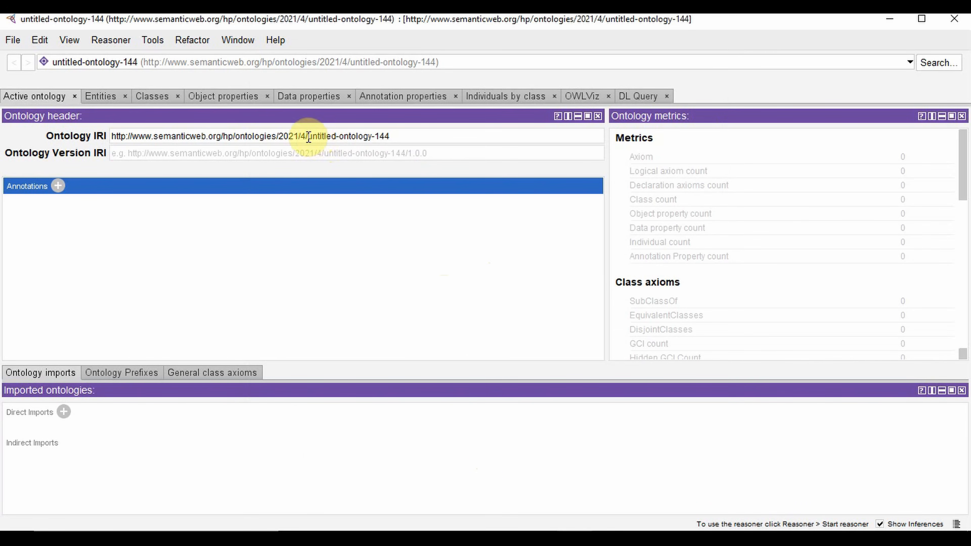
pyautogui.moveTo(308, 136); pyautogui.dragTo(464, 141)
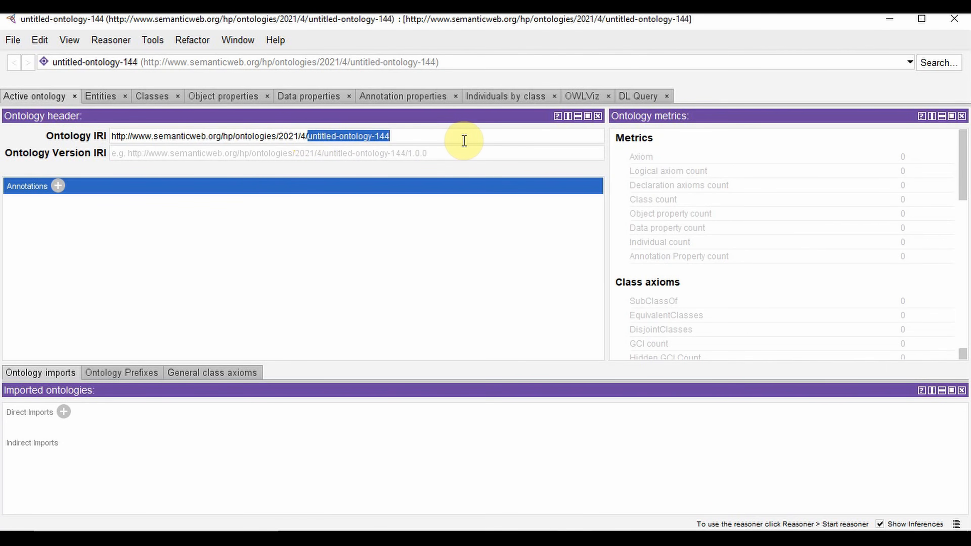
pyautogui.write('university')
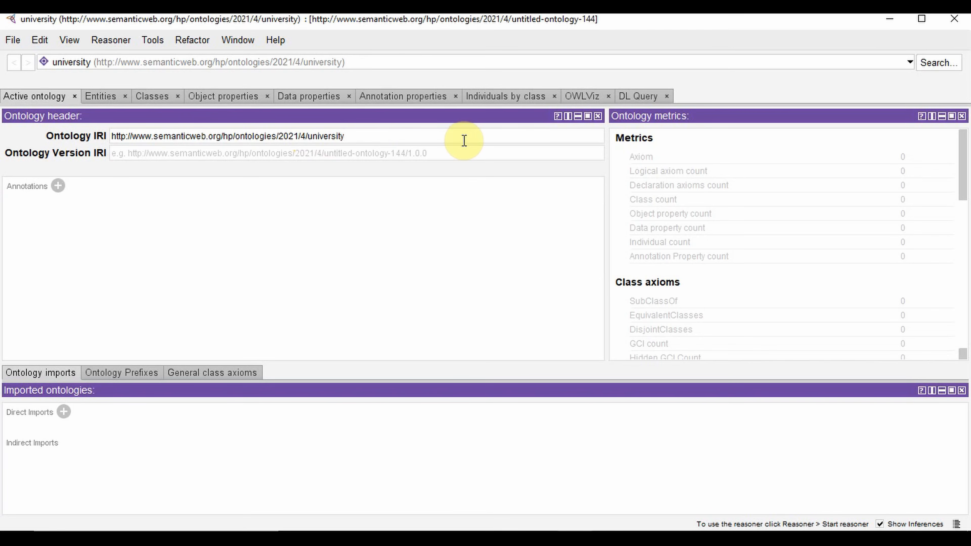
pyautogui.click(457, 189)
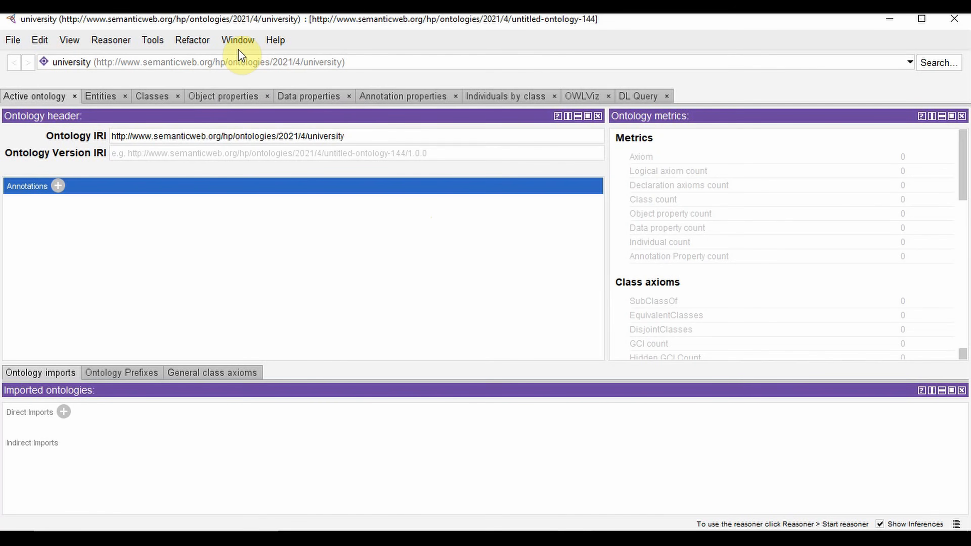
# Open the ontology file basicUniversity.owl from Temp Folder in the current window.
pyautogui.click(13, 40)
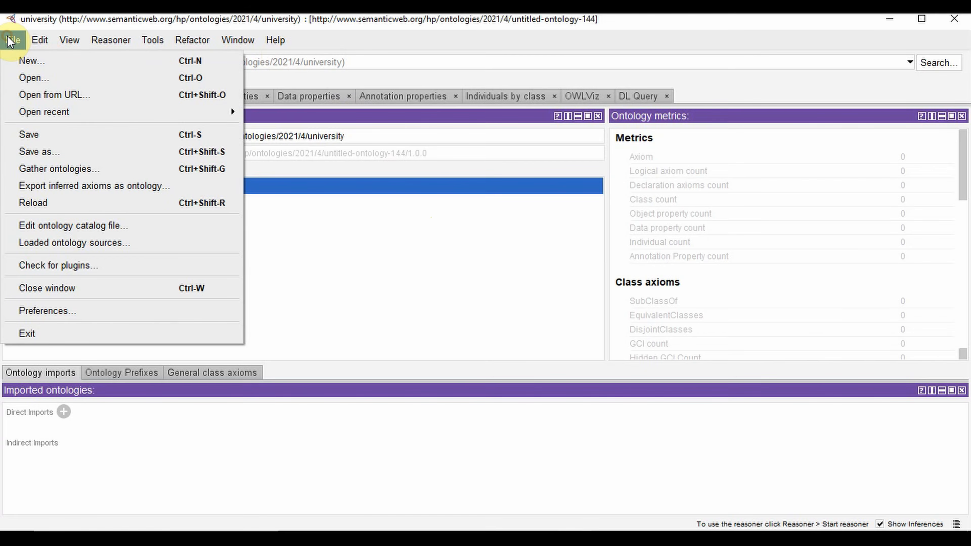
pyautogui.click(24, 77)
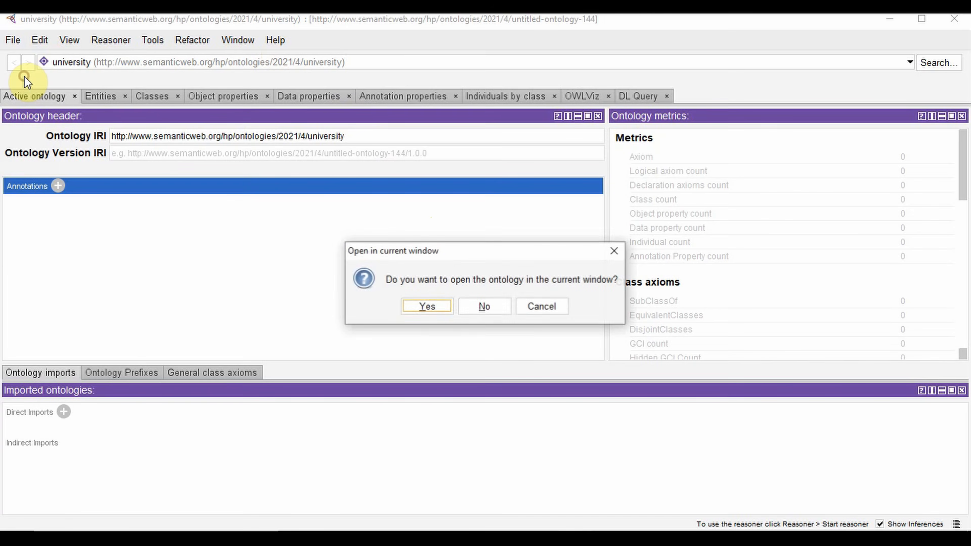
pyautogui.click(419, 301)
pyautogui.click(590, 378)
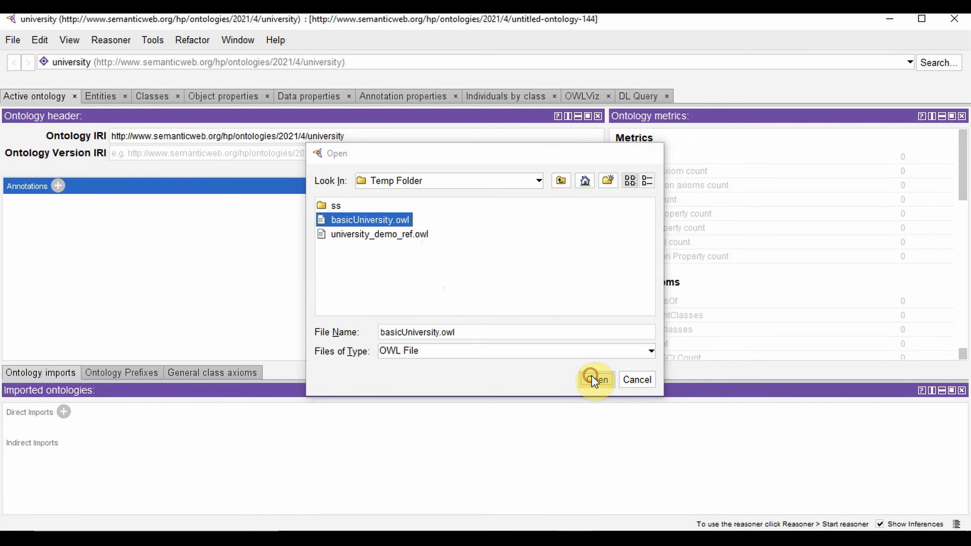
# Compare the headers and metrics of the university and basicOntology ontologies, ending with basicOntology active.
pyautogui.click(459, 64)
pyautogui.click(458, 92)
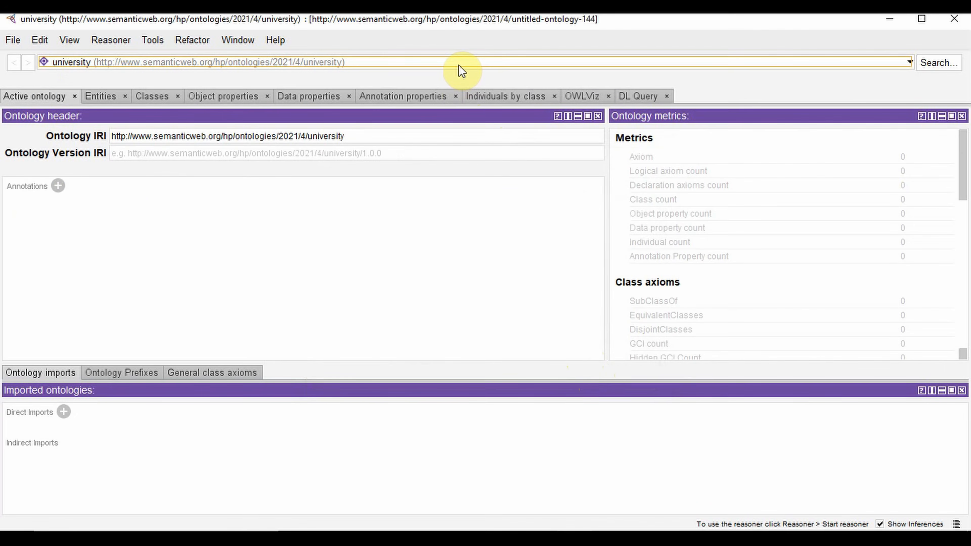
pyautogui.click(458, 66)
pyautogui.click(457, 79)
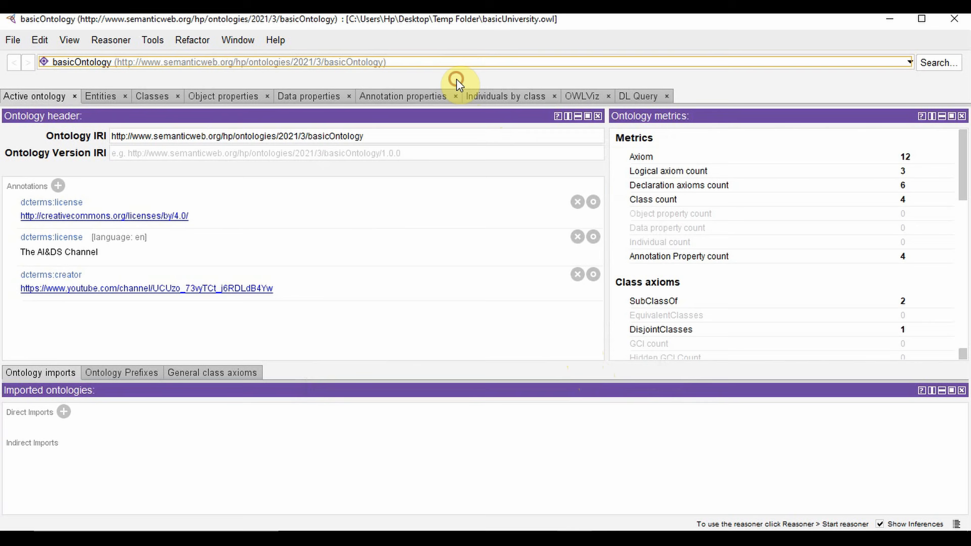
pyautogui.click(455, 65)
pyautogui.click(443, 91)
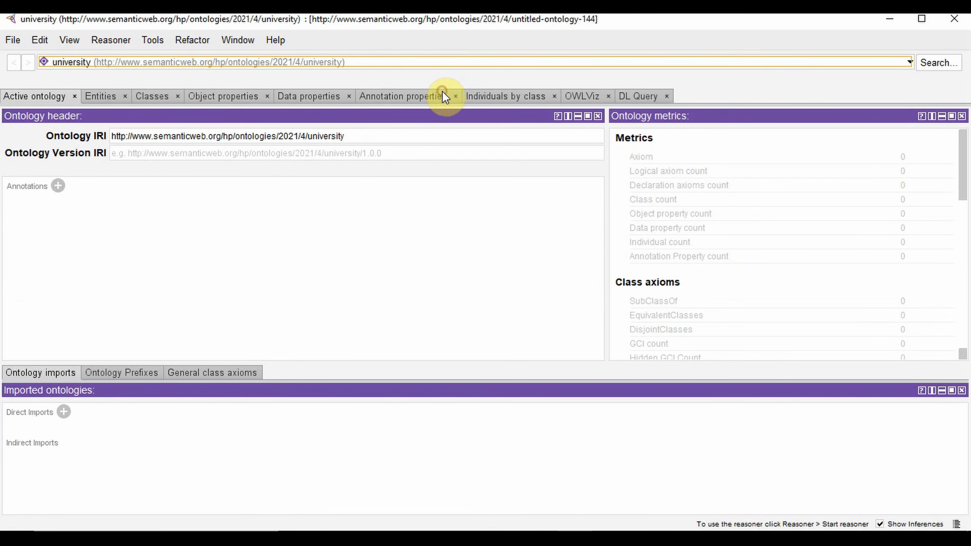
pyautogui.click(420, 62)
pyautogui.click(416, 79)
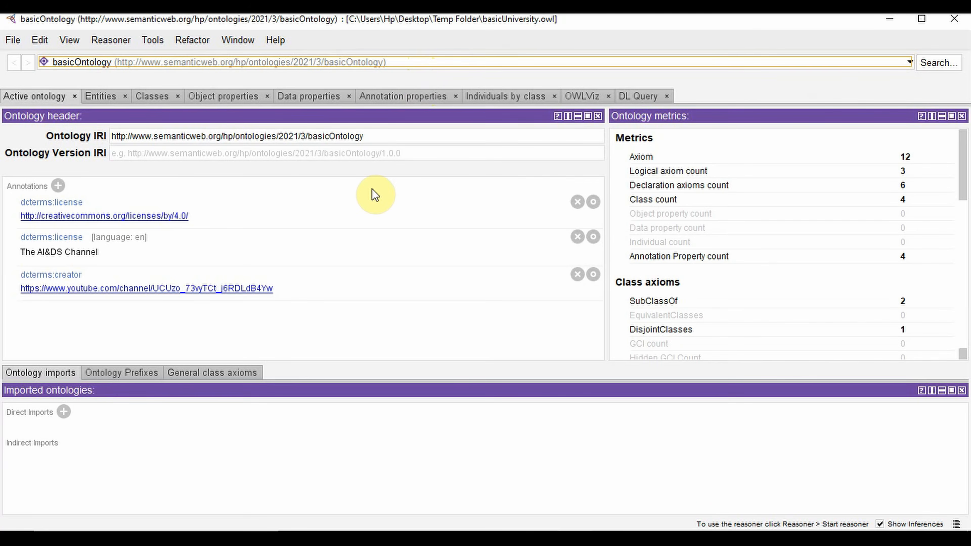
# Examine basicOntology's class hierarchy with owl:Thing and Person expanded, and return to the ontology overview.
pyautogui.click(168, 95)
pyautogui.click(8, 170)
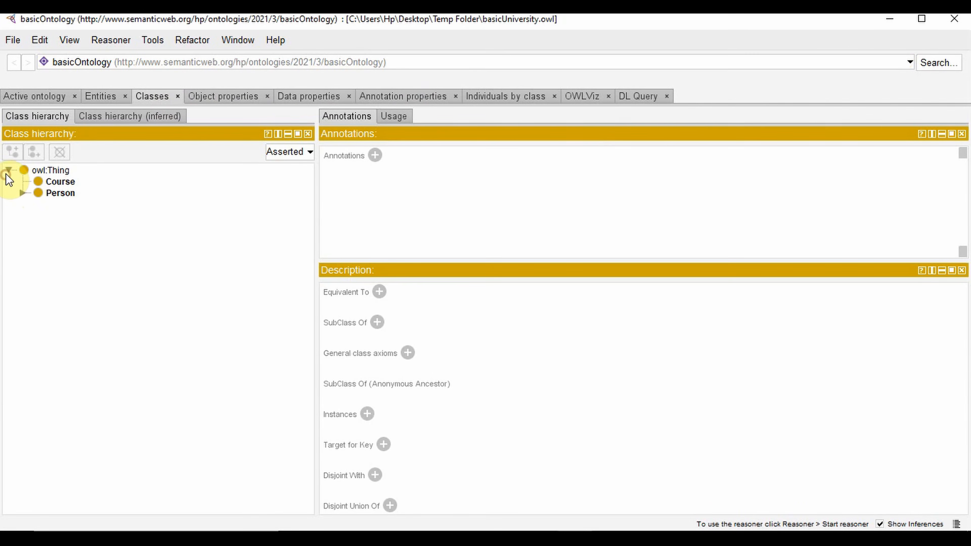
pyautogui.click(23, 193)
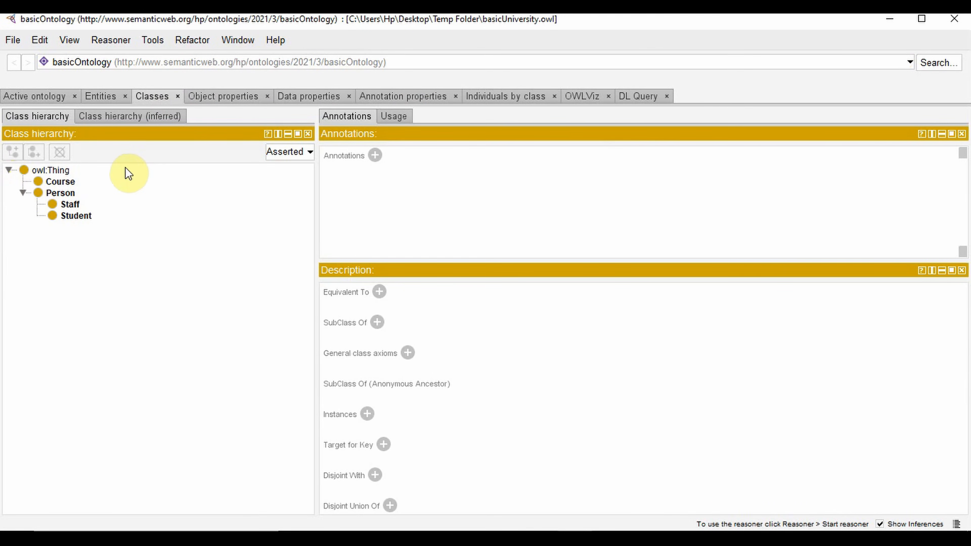
pyautogui.click(61, 95)
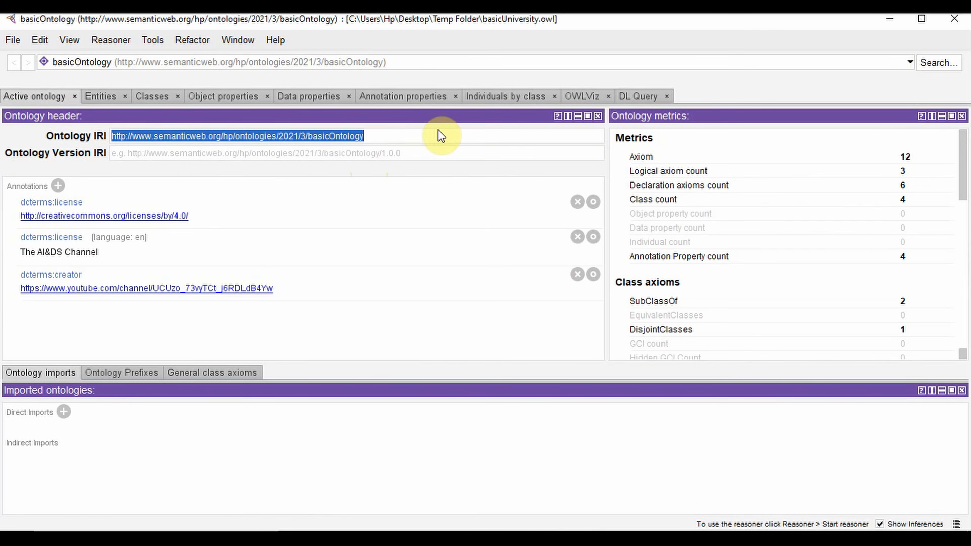
# Start the copy/move/delete axioms operation on basicOntology, choosing axioms by definition.
pyautogui.click(192, 43)
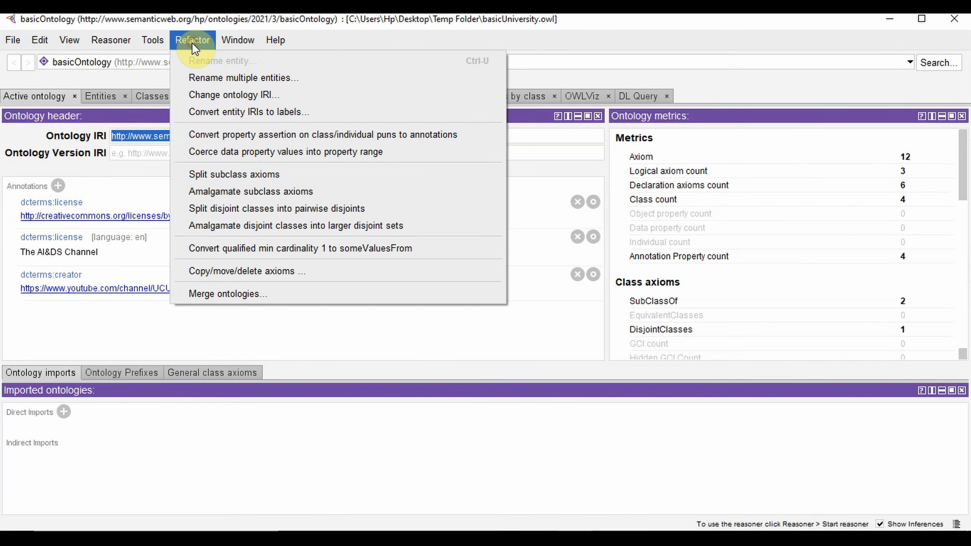
pyautogui.click(224, 276)
pyautogui.moveTo(52, 50); pyautogui.dragTo(180, 161)
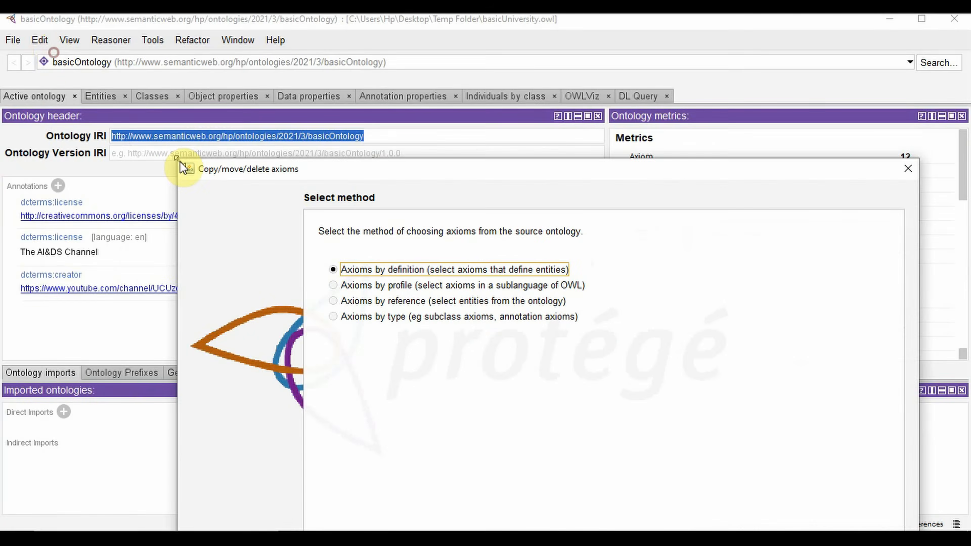
pyautogui.moveTo(247, 165); pyautogui.dragTo(205, 50)
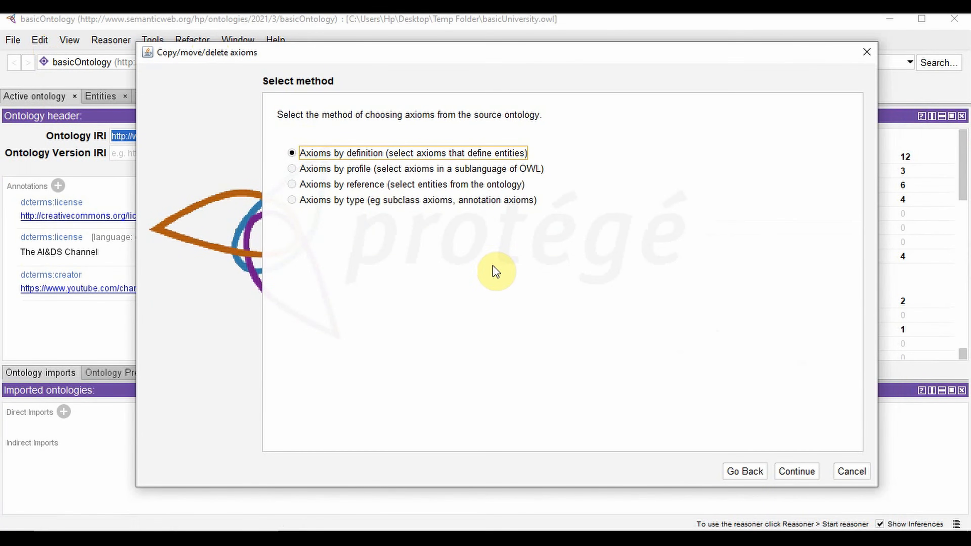
pyautogui.click(788, 473)
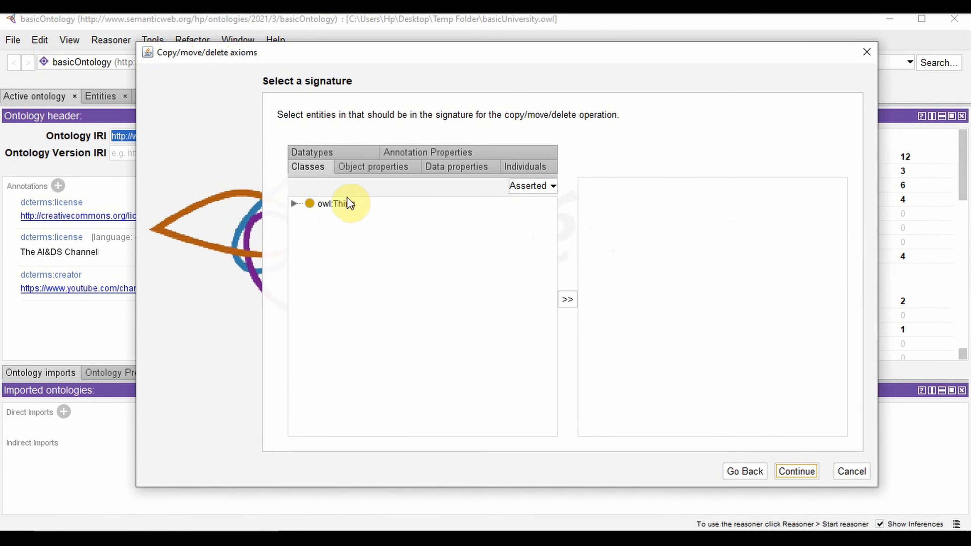
# Add the annotation properties dcterms:creator and dcterms:license to the signature.
pyautogui.click(440, 153)
pyautogui.click(357, 189)
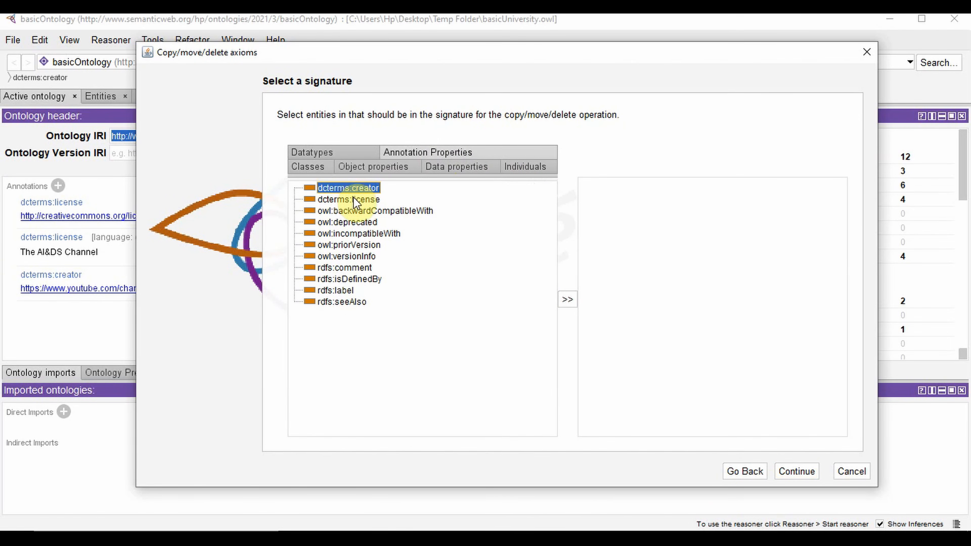
pyautogui.keyDown('shift'); pyautogui.click(359, 198); pyautogui.keyUp('shift')
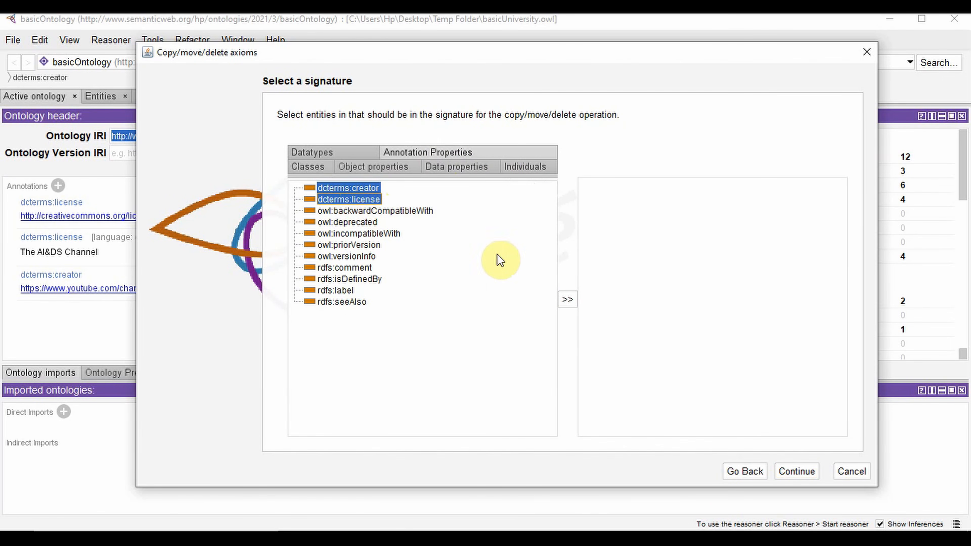
pyautogui.click(566, 300)
# Add the classes Course, Person, Staff and Student to the signature.
pyautogui.click(308, 166)
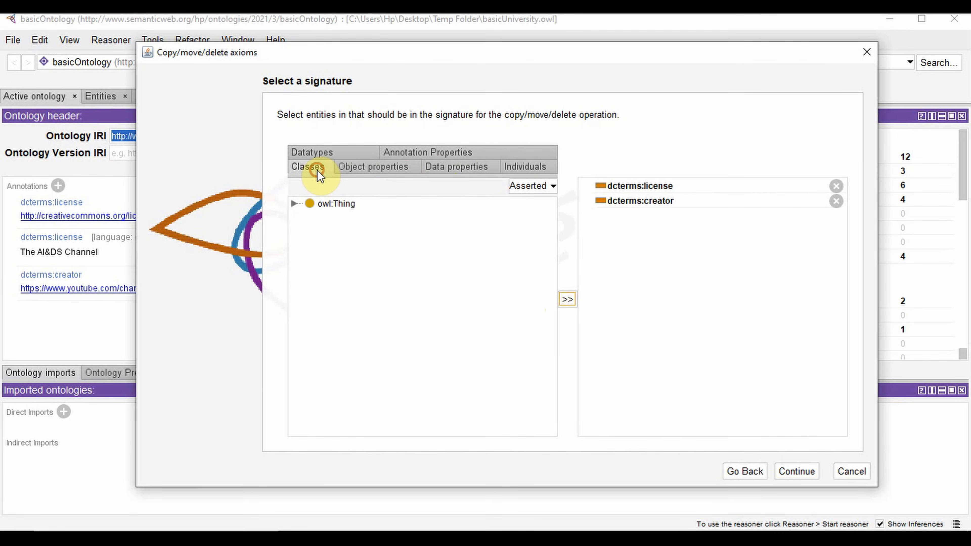
pyautogui.click(294, 203)
pyautogui.click(308, 226)
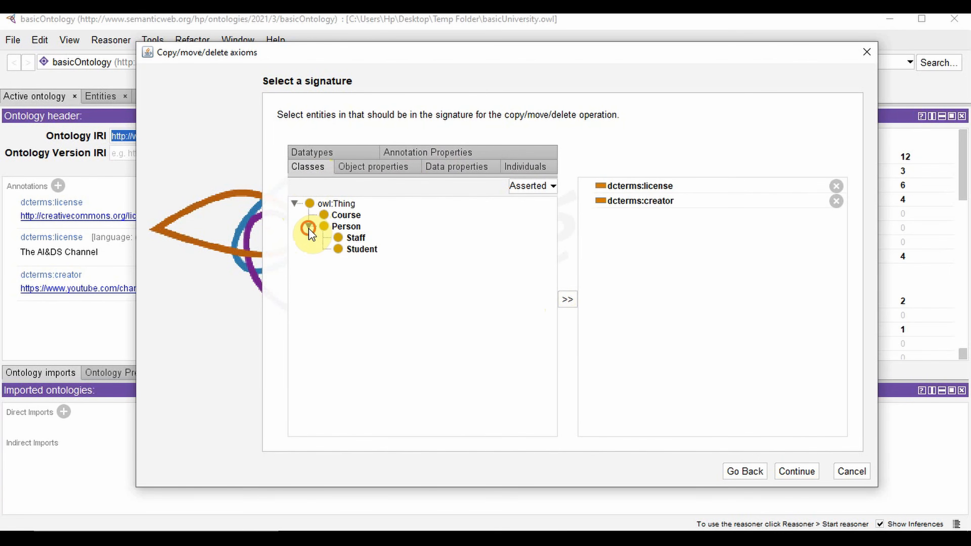
pyautogui.click(336, 216)
pyautogui.moveTo(336, 216); pyautogui.dragTo(359, 249)
pyautogui.click(569, 300)
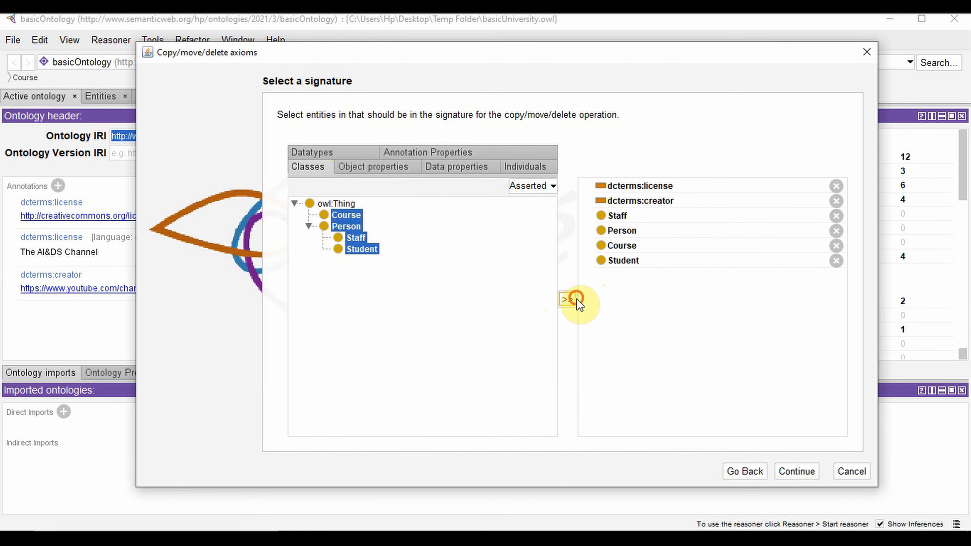
# Accept the signature and copy its axioms into the existing university ontology.
pyautogui.click(794, 472)
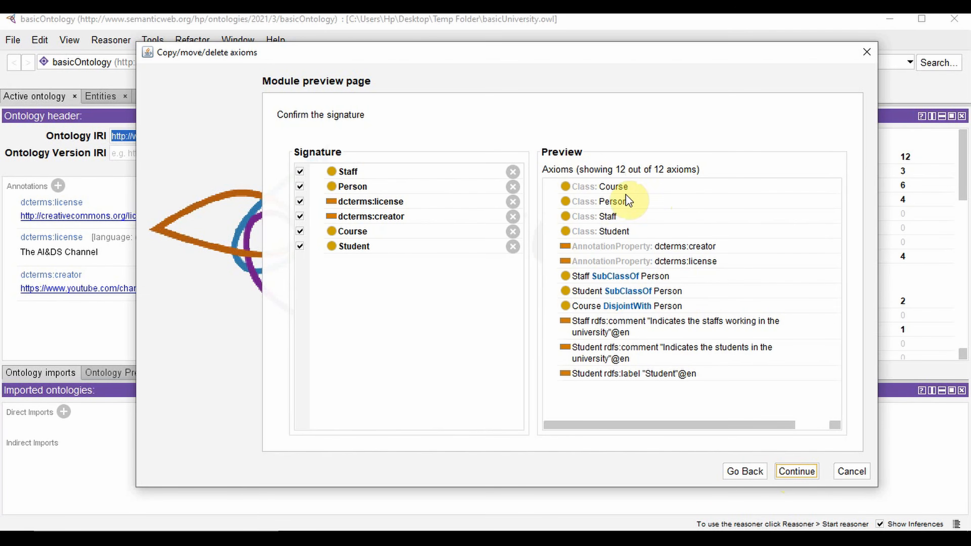
pyautogui.click(798, 474)
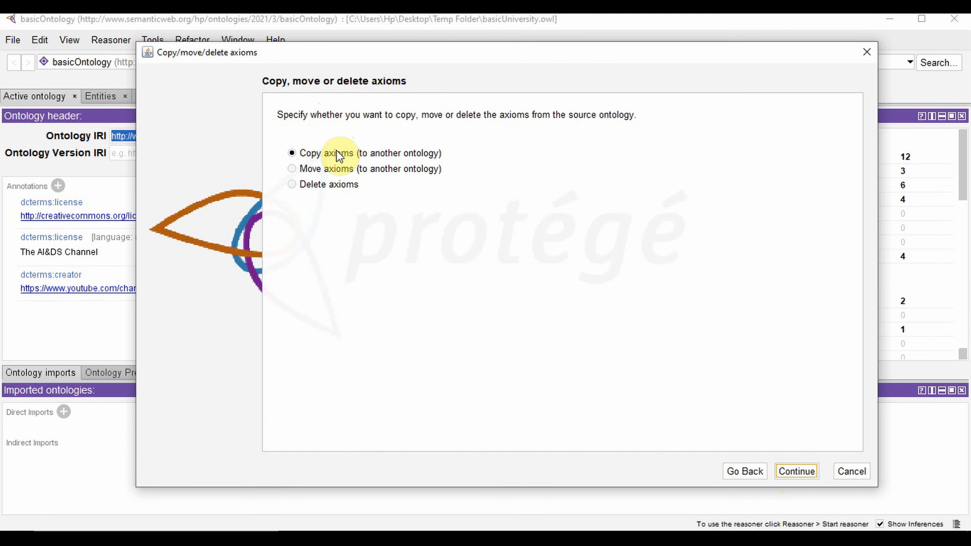
pyautogui.click(796, 472)
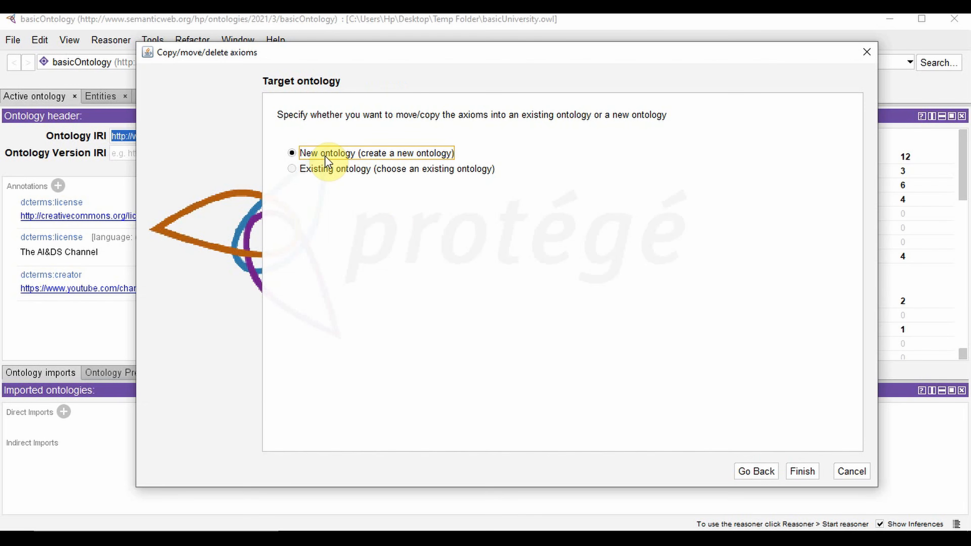
pyautogui.click(311, 172)
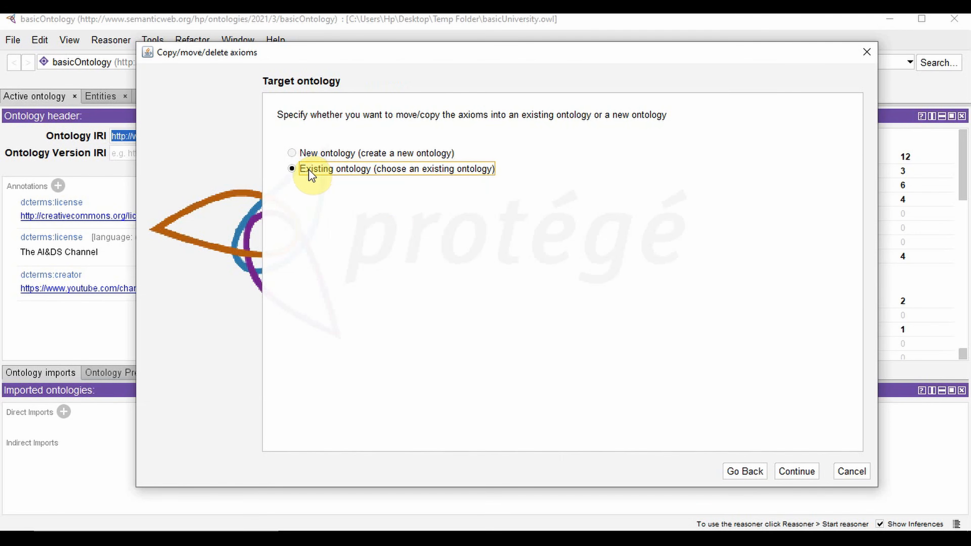
pyautogui.click(794, 473)
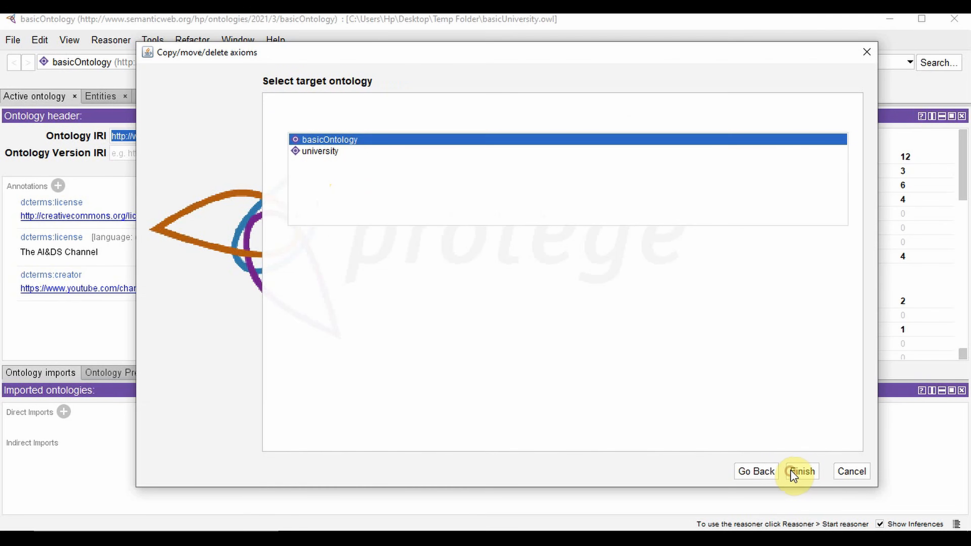
pyautogui.click(327, 152)
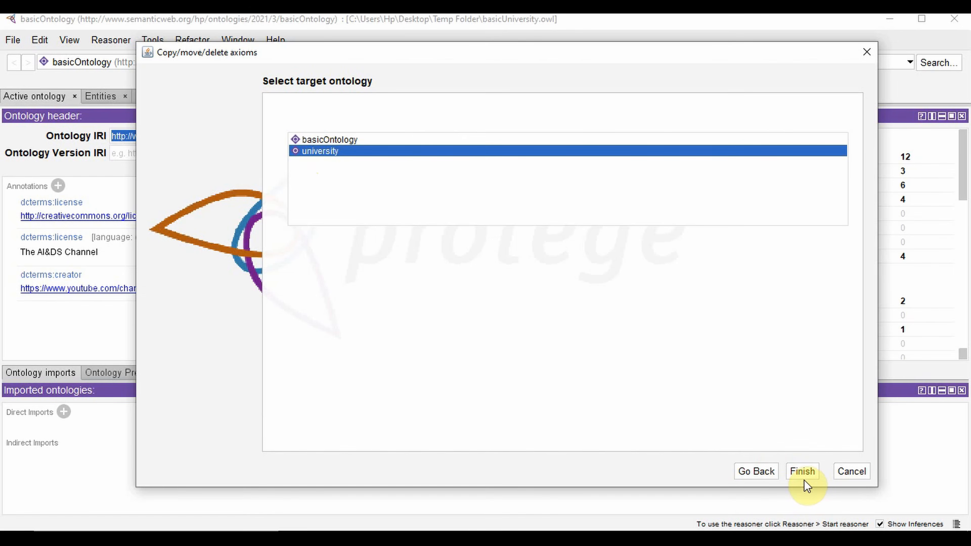
pyautogui.click(802, 472)
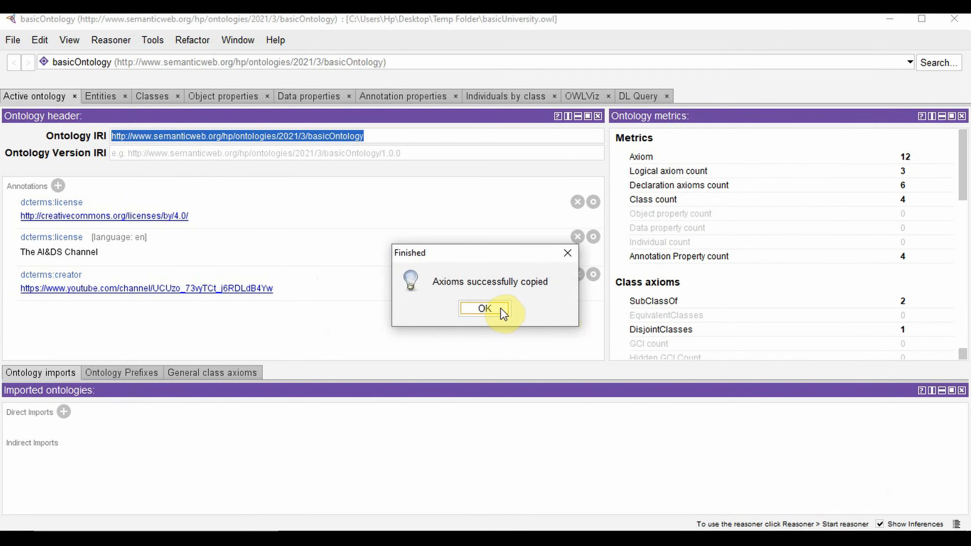
pyautogui.click(503, 311)
# Make university the active ontology and display its ontology prefixes.
pyautogui.click(443, 62)
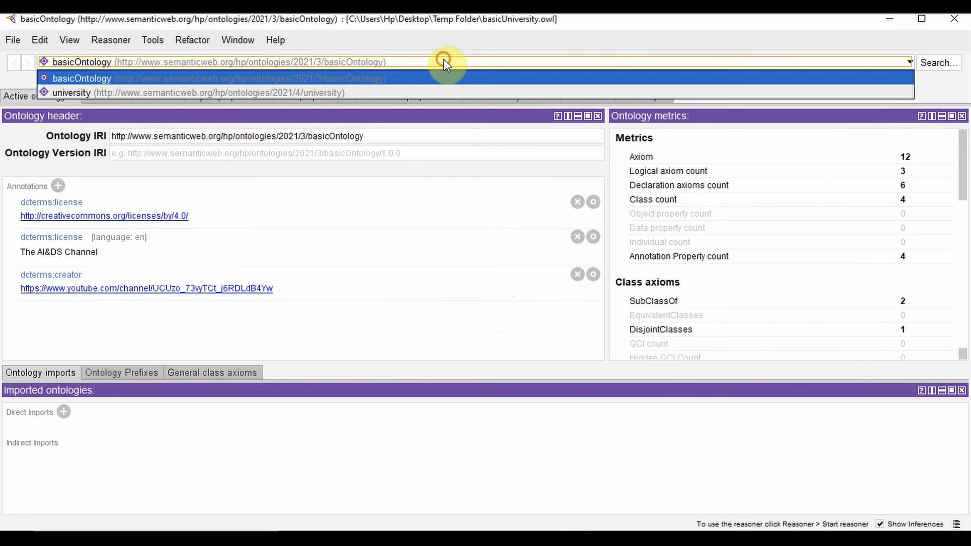
pyautogui.click(440, 92)
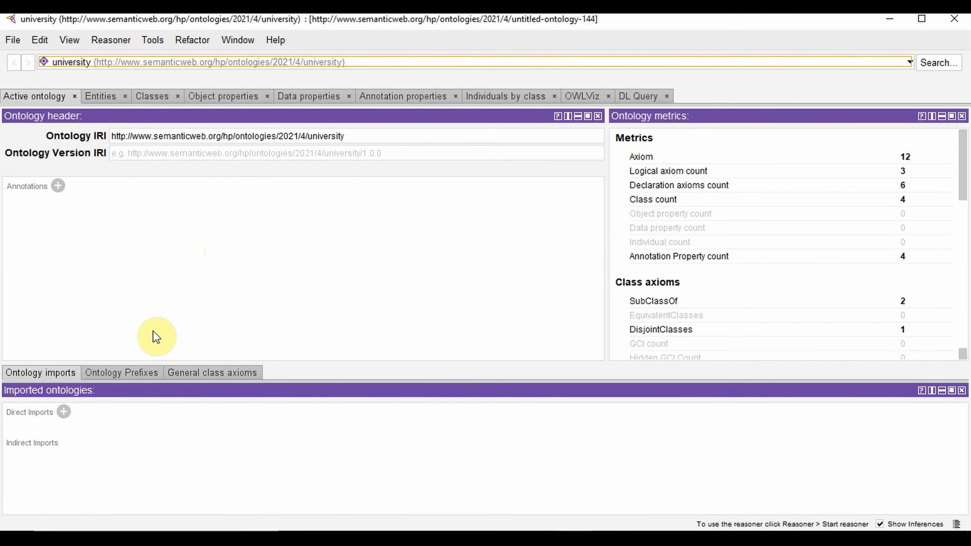
pyautogui.click(97, 372)
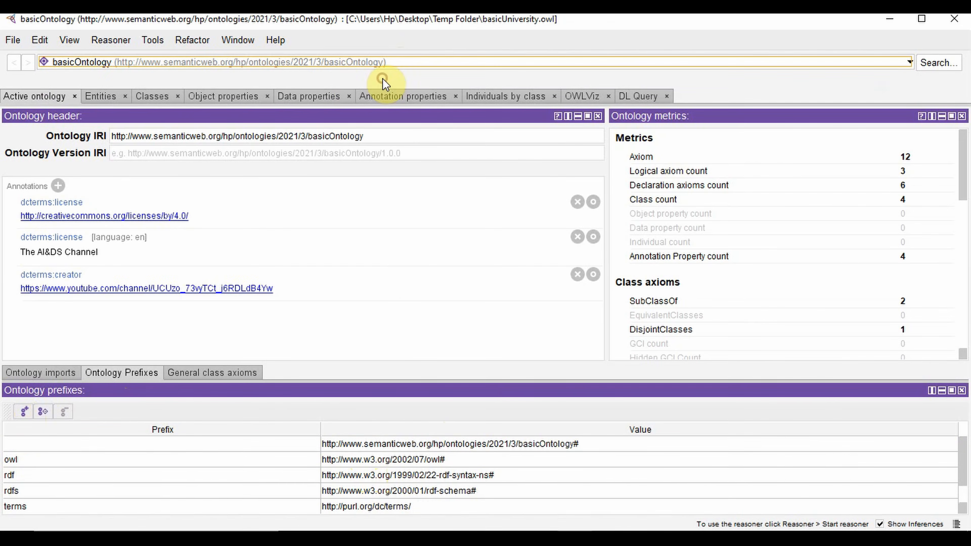
# Copy the namespace value of the terms prefix from the prefixes of basicOntology.
pyautogui.scroll(1, 132, 476)
pyautogui.scroll(-1, 134, 477)
pyautogui.doubleClick(336, 474)
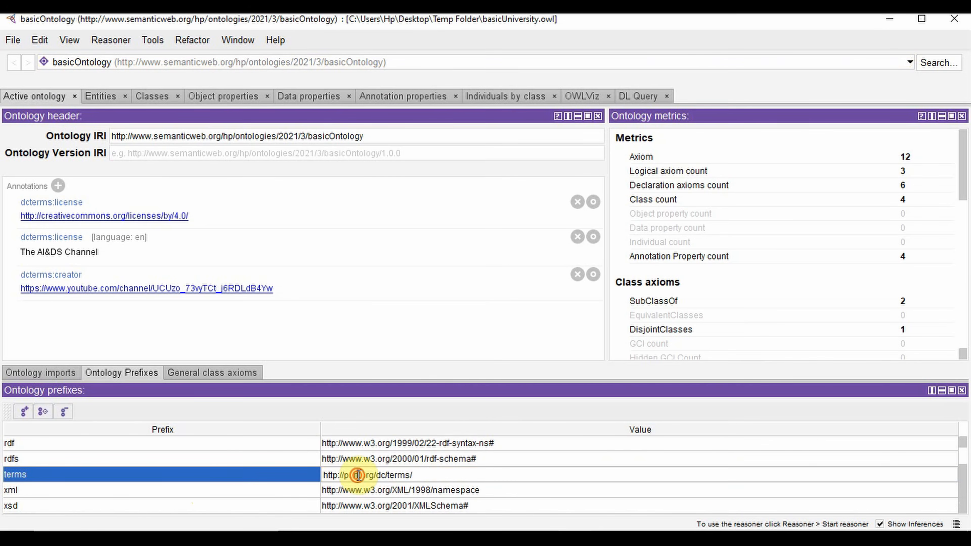
pyautogui.moveTo(414, 474); pyautogui.dragTo(318, 478)
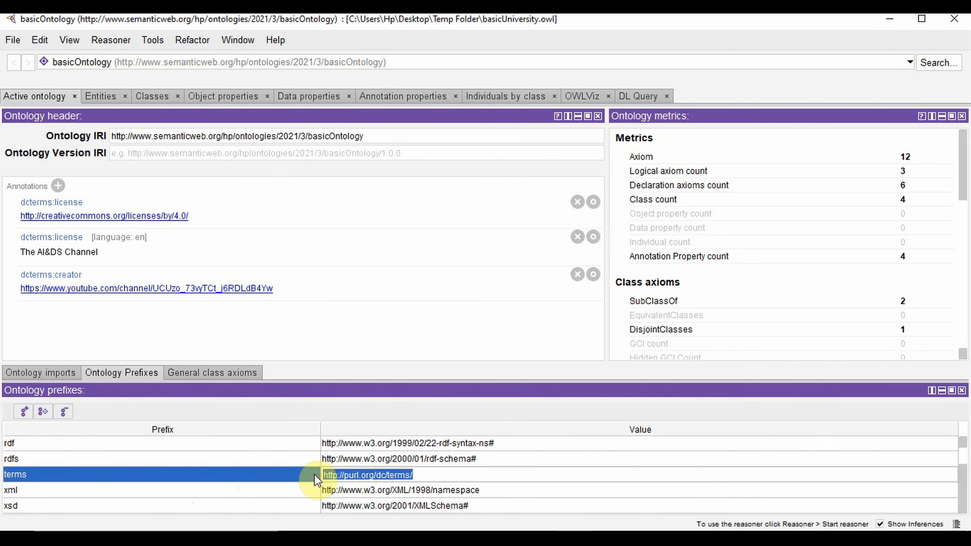
pyautogui.click(488, 64)
pyautogui.click(452, 93)
pyautogui.scroll(-1, 148, 495)
pyautogui.click(24, 411)
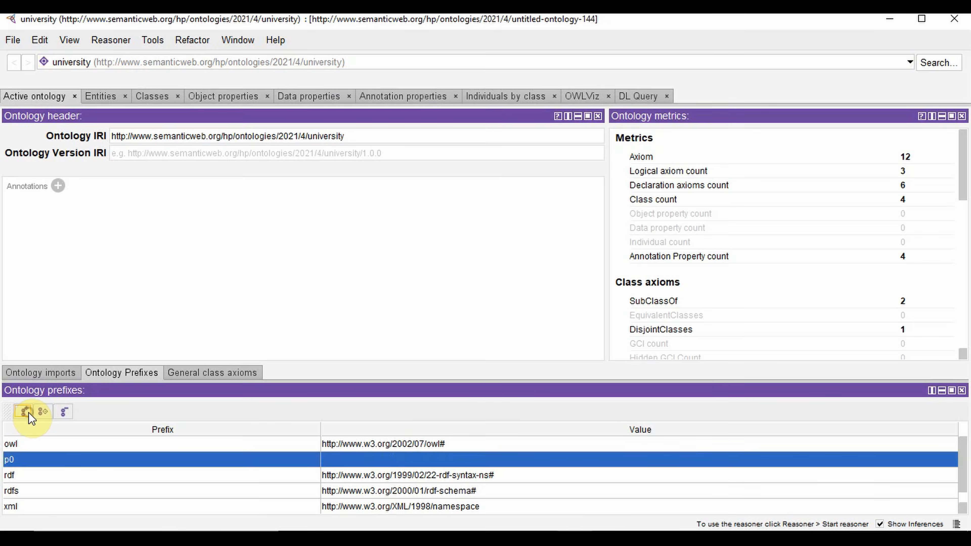
pyautogui.doubleClick(29, 461)
pyautogui.write('pcterms')
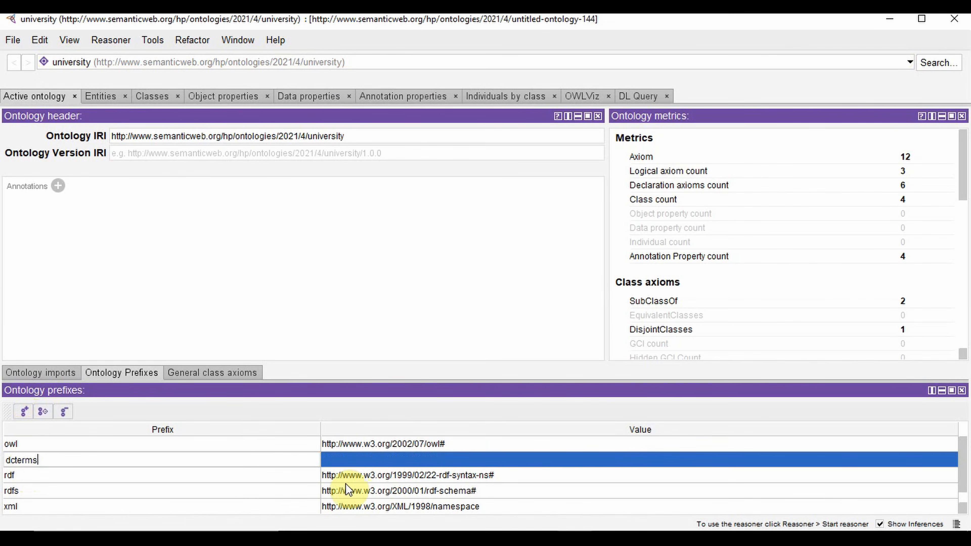
pyautogui.press('Return')
pyautogui.doubleClick(347, 444)
pyautogui.hotkey('ctrl', 'v')
pyautogui.click(411, 323)
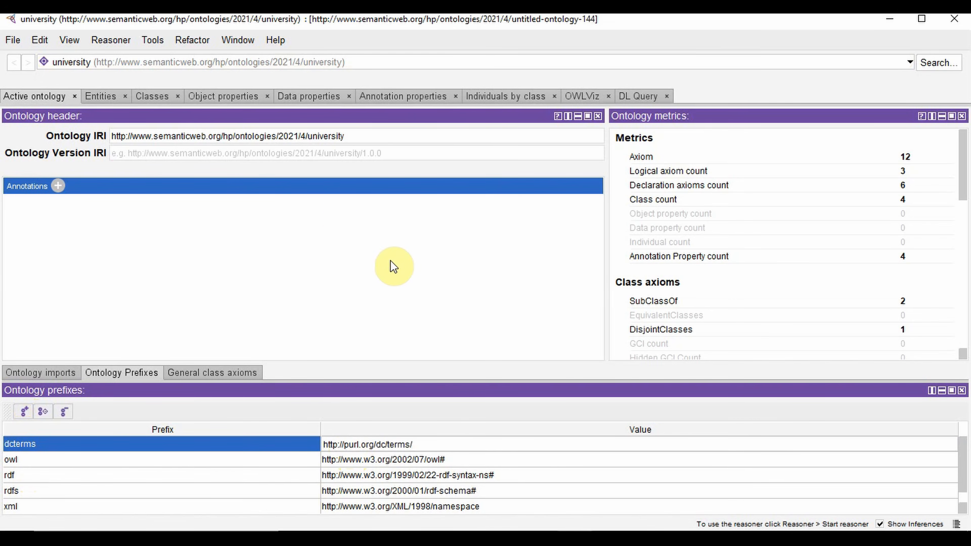
# Add a dcterms:creator annotation reading "The AI & DS Channel" in language en to the university ontology.
pyautogui.click(58, 187)
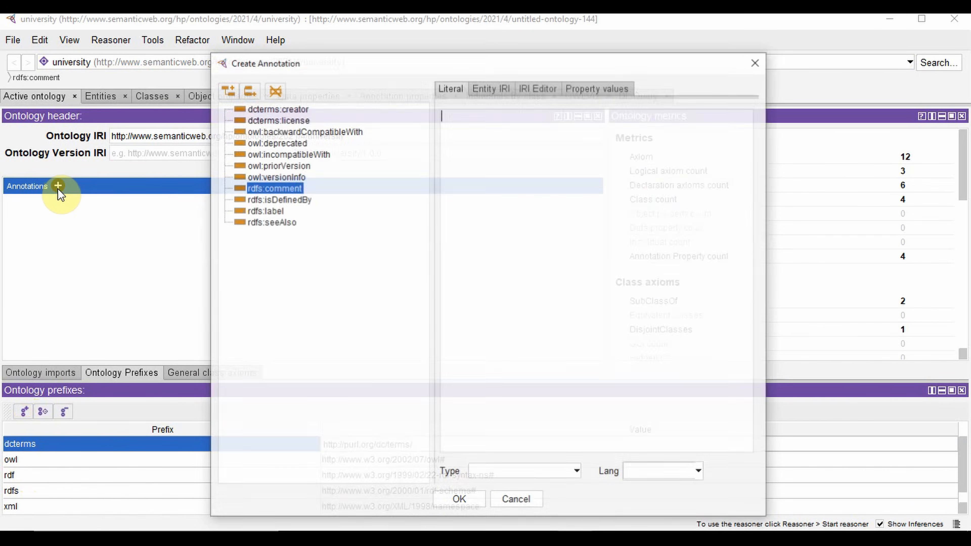
pyautogui.click(296, 109)
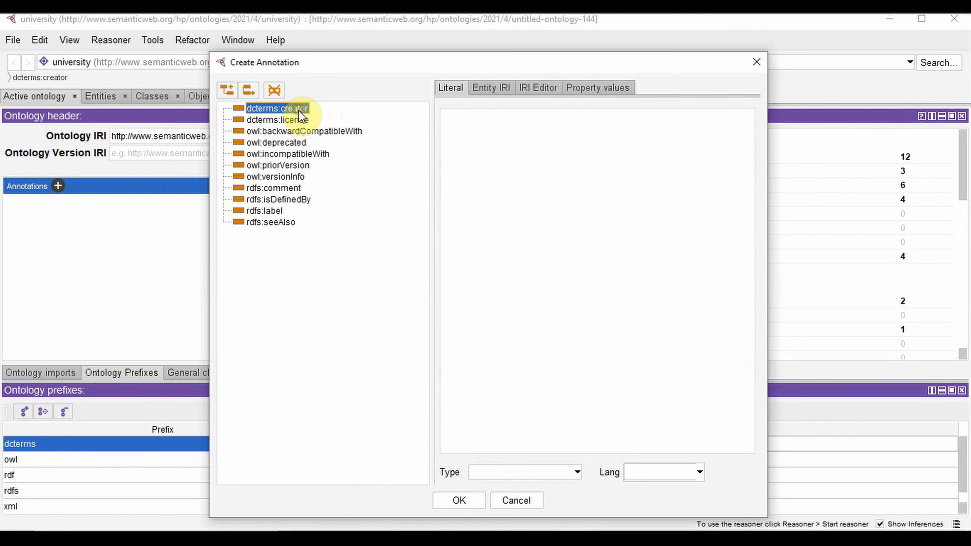
pyautogui.click(699, 473)
pyautogui.click(635, 400)
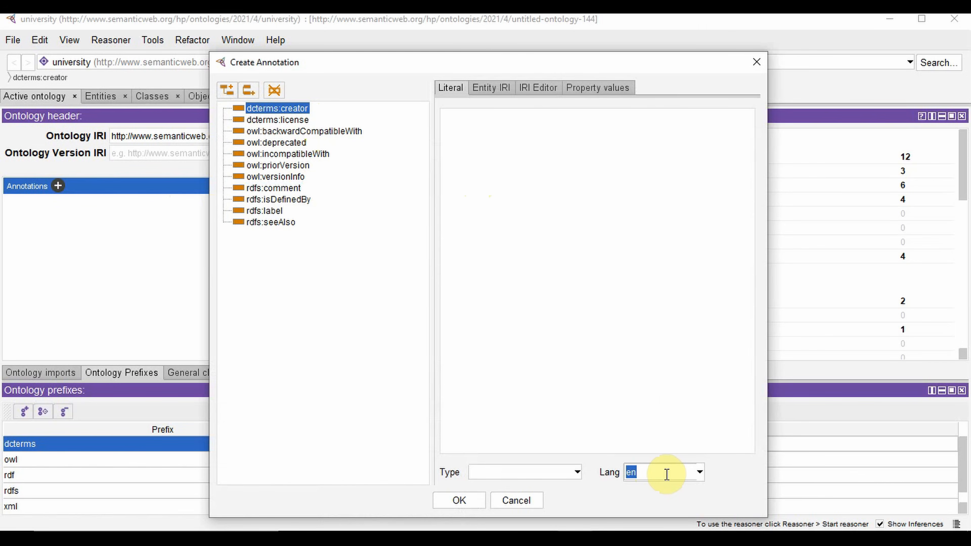
pyautogui.click(618, 348)
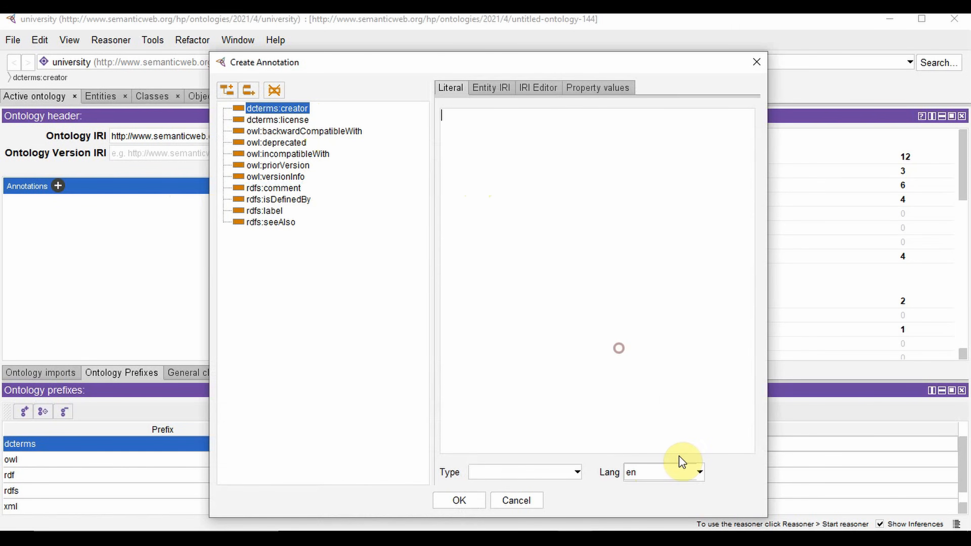
pyautogui.click(699, 473)
pyautogui.click(646, 400)
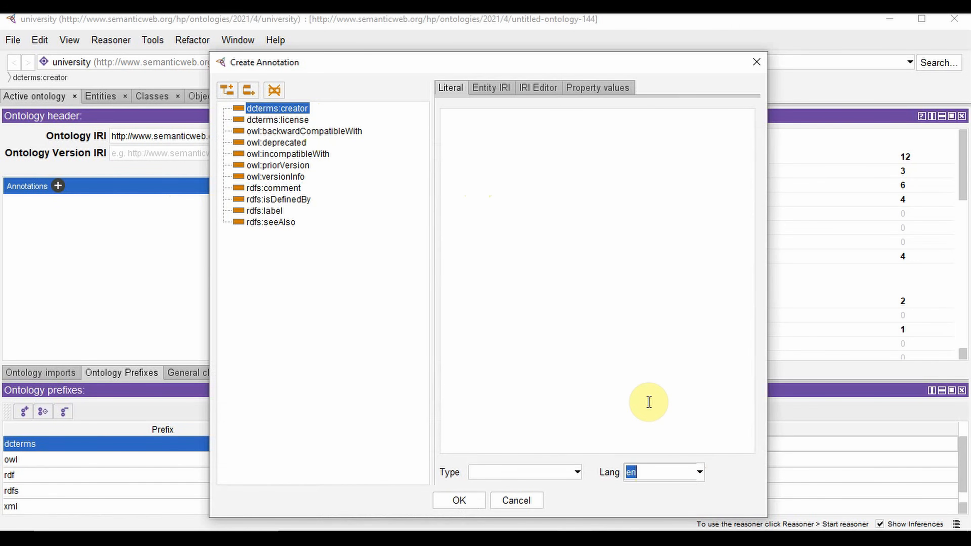
pyautogui.click(461, 173)
pyautogui.write('The AI & DS')
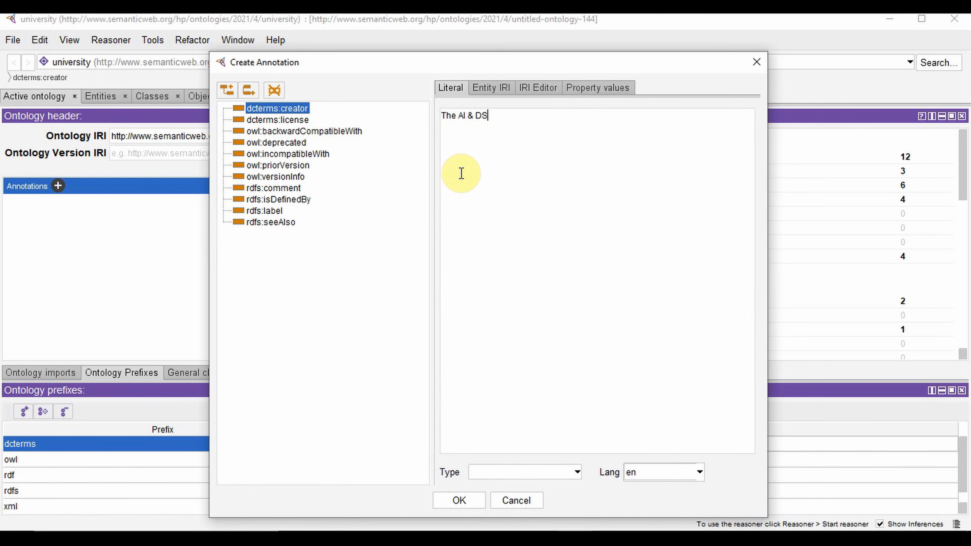
pyautogui.write(' Channel')
pyautogui.click(458, 500)
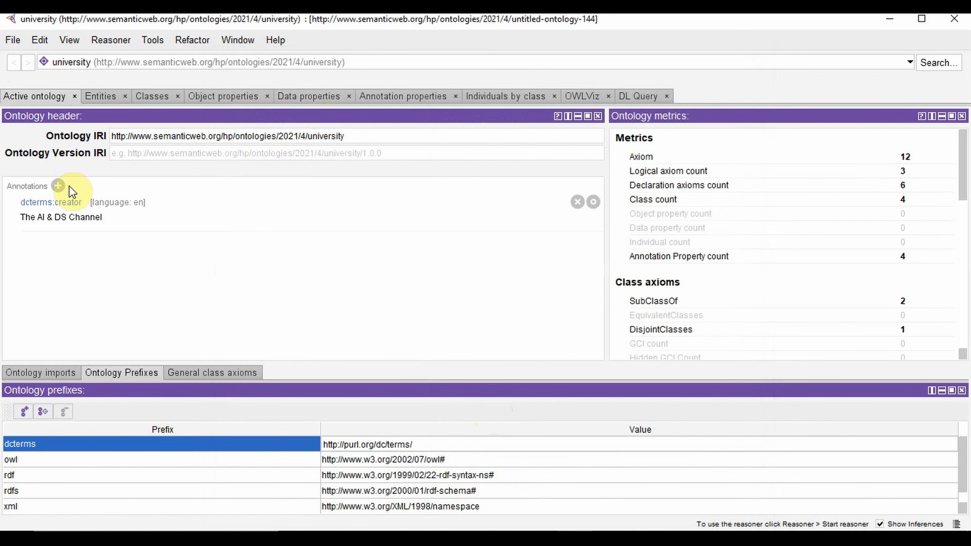
pyautogui.click(57, 186)
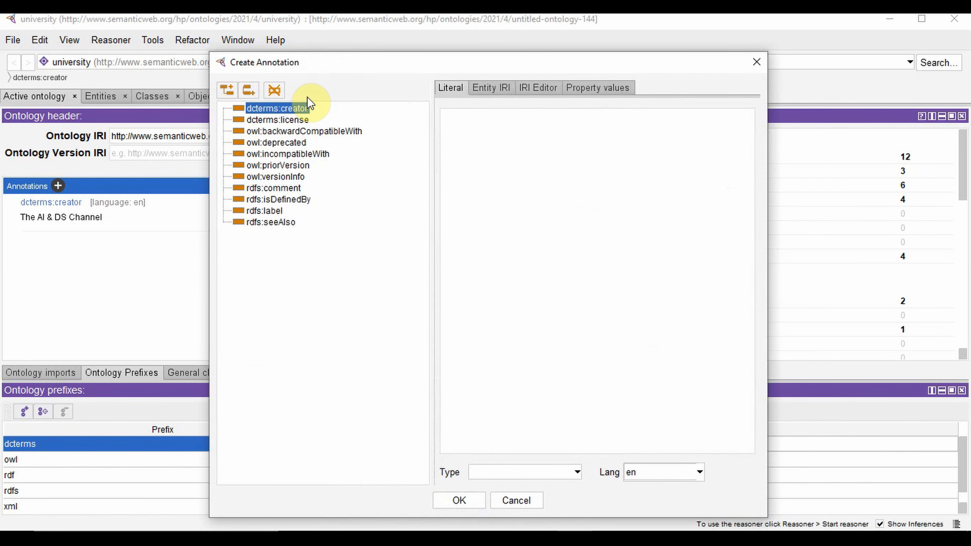
pyautogui.click(301, 120)
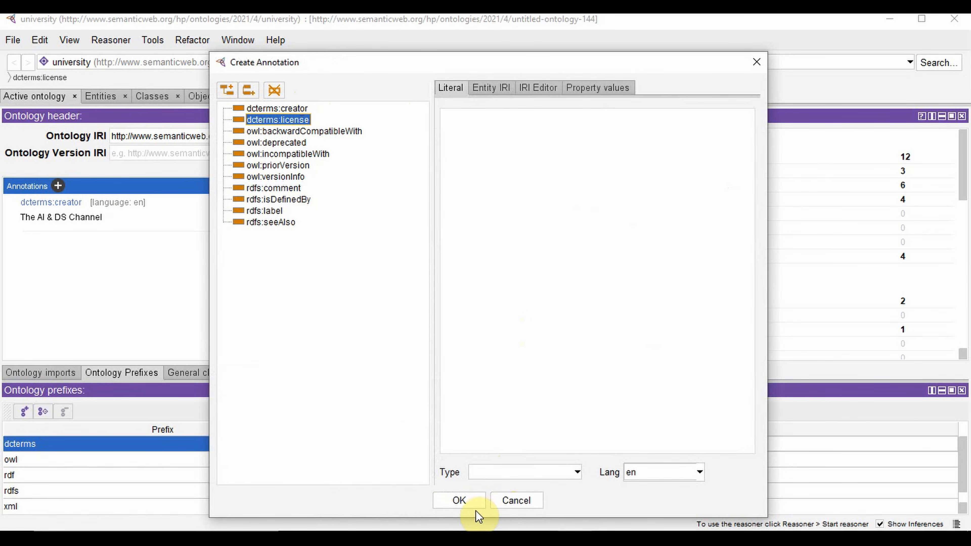
pyautogui.click(504, 501)
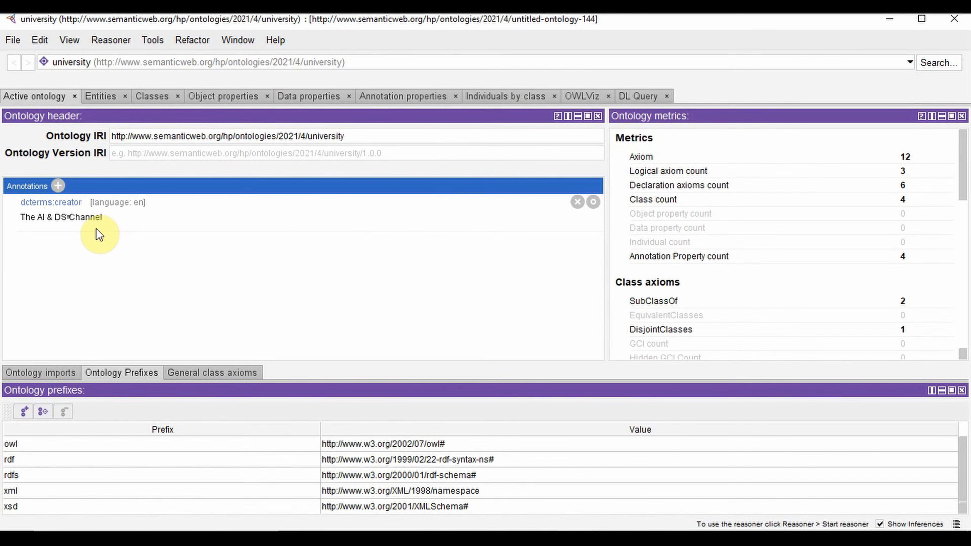
pyautogui.click(58, 186)
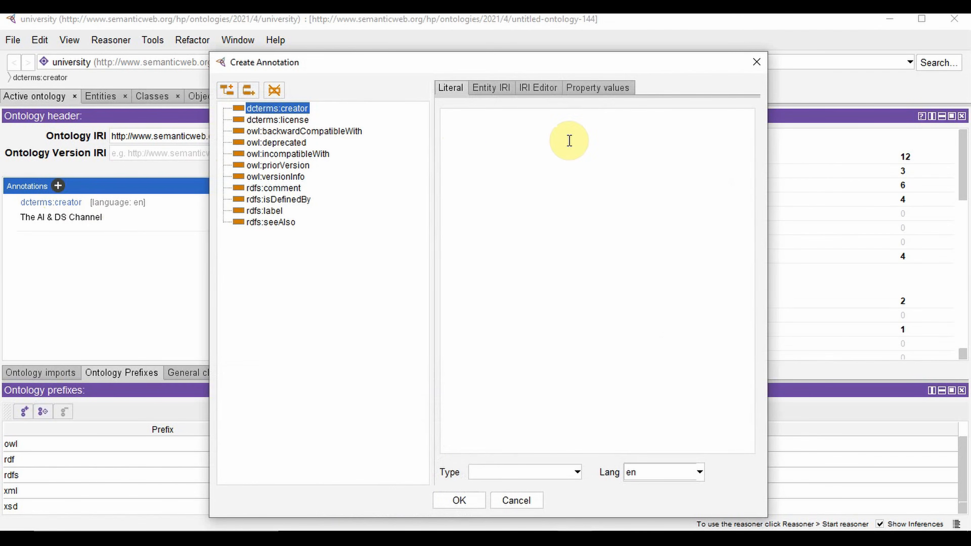
pyautogui.click(526, 507)
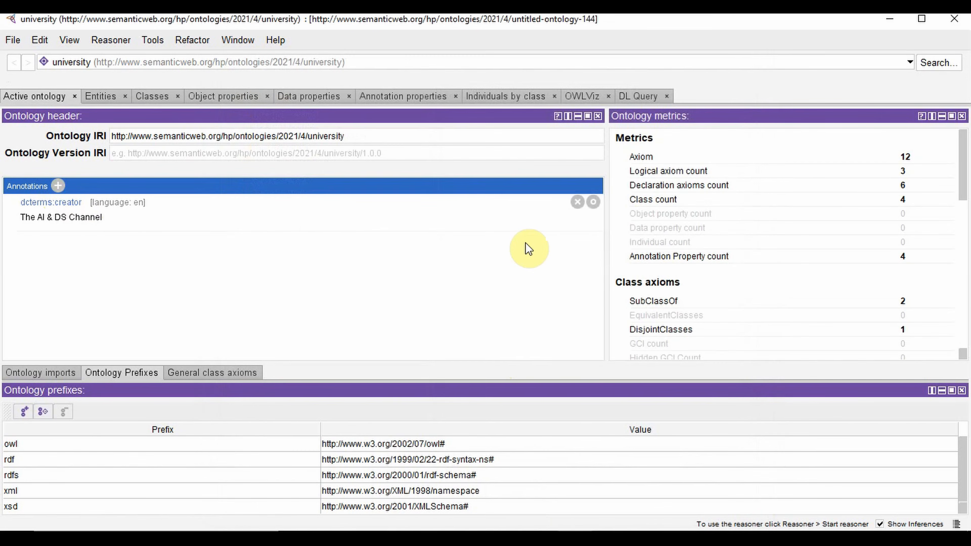
# Start an rdfs:comment annotation for the university ontology.
pyautogui.click(58, 186)
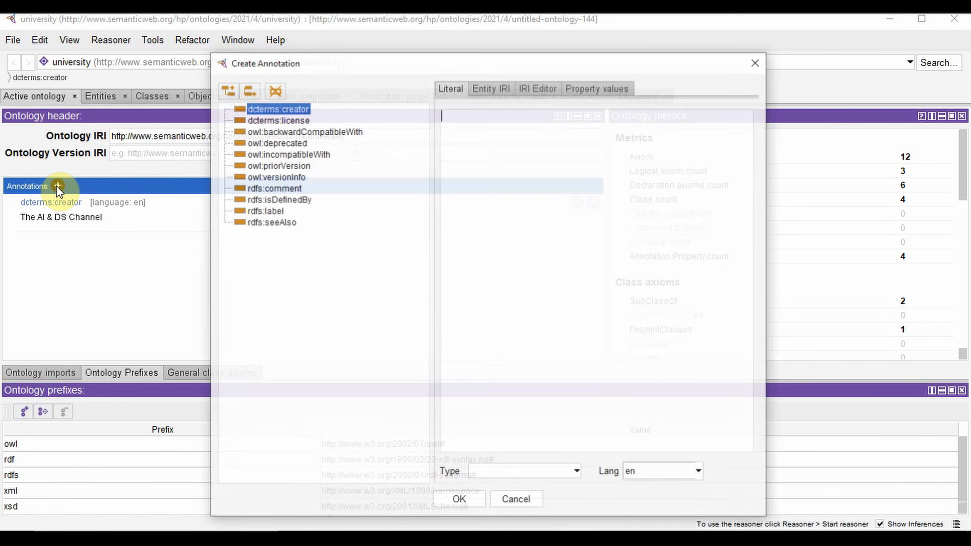
pyautogui.click(283, 186)
pyautogui.click(617, 232)
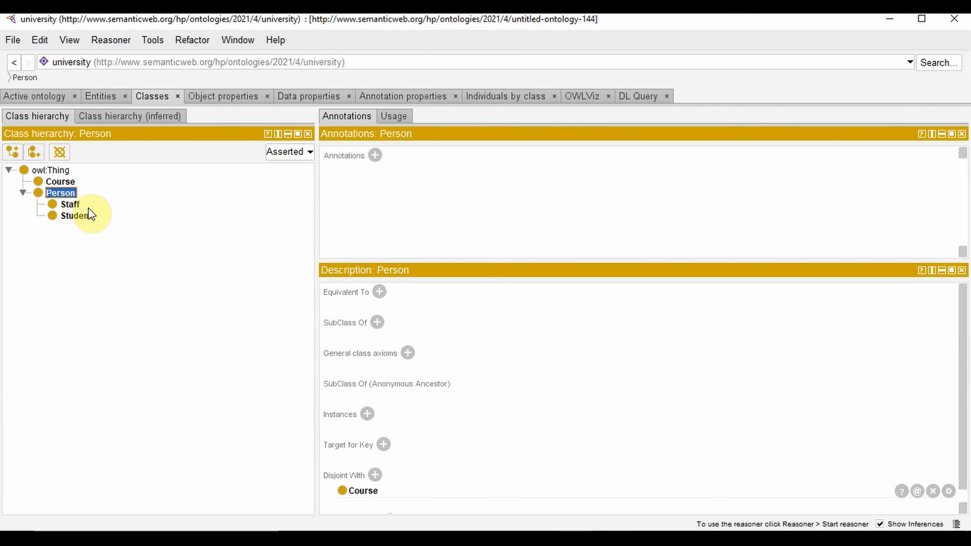
# Inspect the annotations and description of the Staff class.
pyautogui.click(70, 204)
pyautogui.moveTo(70, 204); pyautogui.dragTo(50, 207)
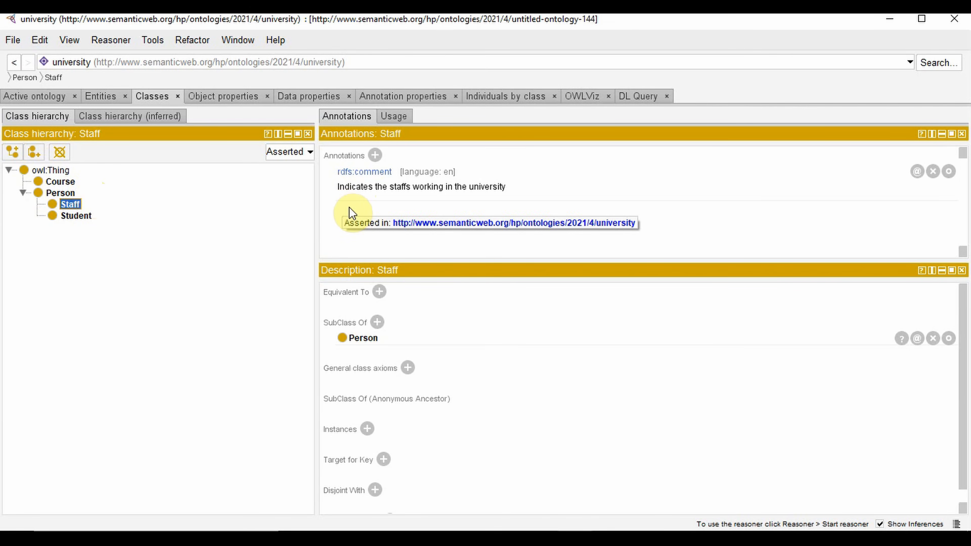
# Check the preferences for annotating new entities with their creator and creation date/time, and accept them.
pyautogui.click(9, 40)
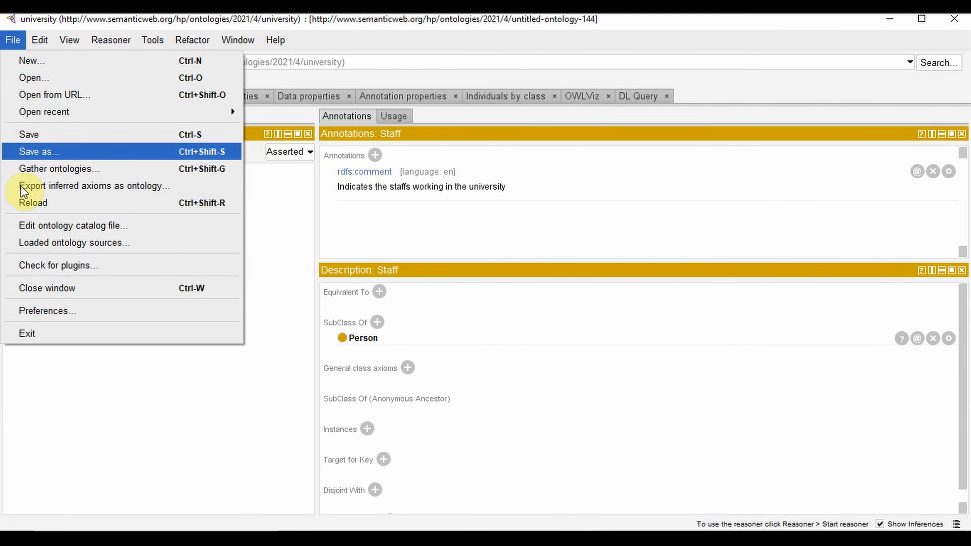
pyautogui.click(39, 312)
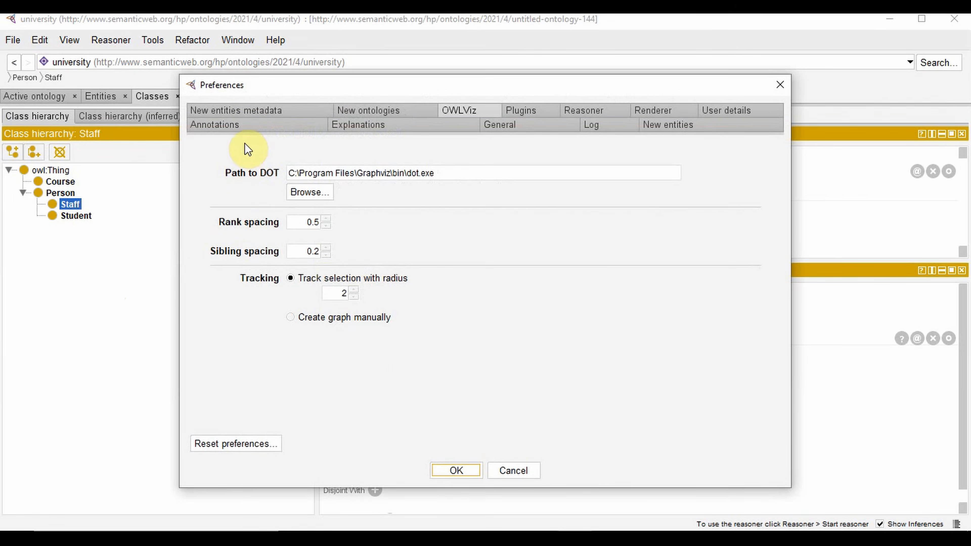
pyautogui.click(248, 110)
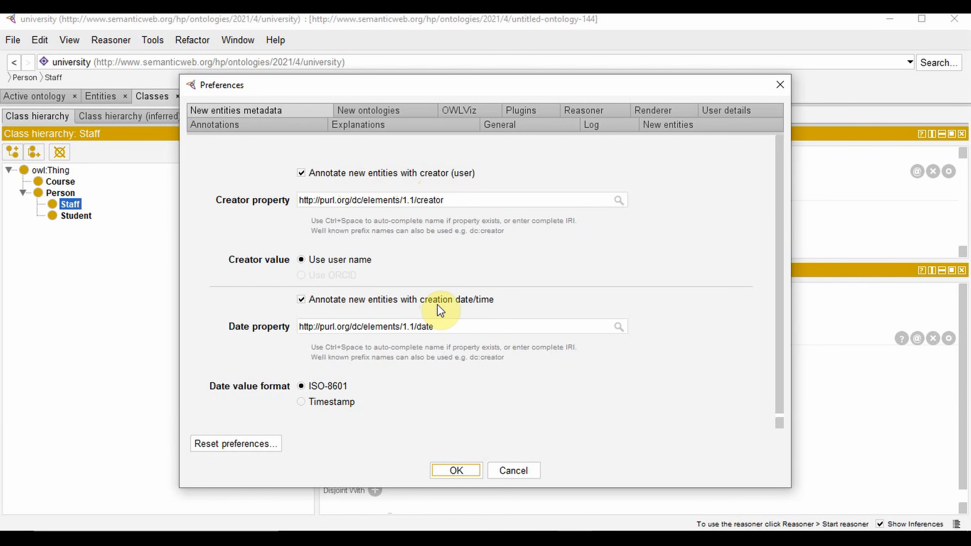
pyautogui.click(449, 471)
pyautogui.click(76, 231)
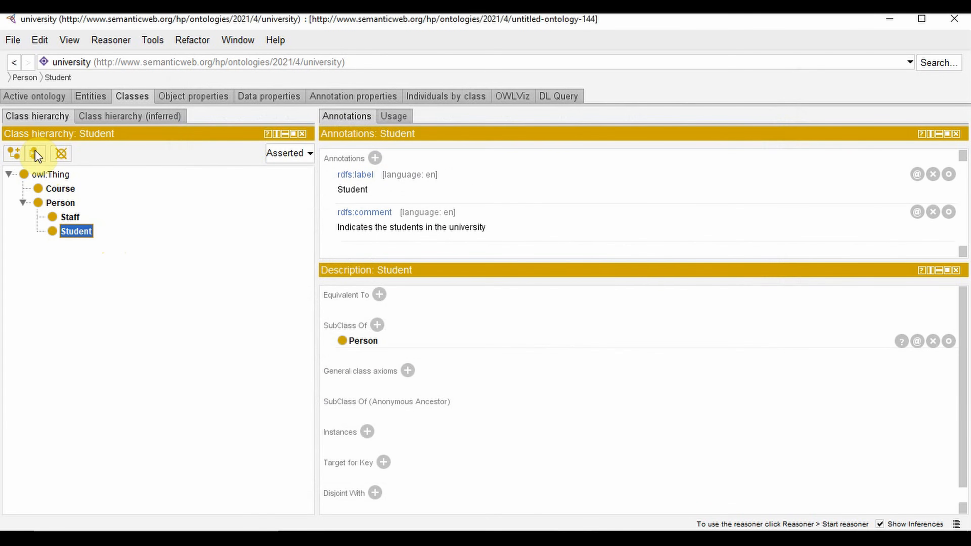
pyautogui.click(34, 153)
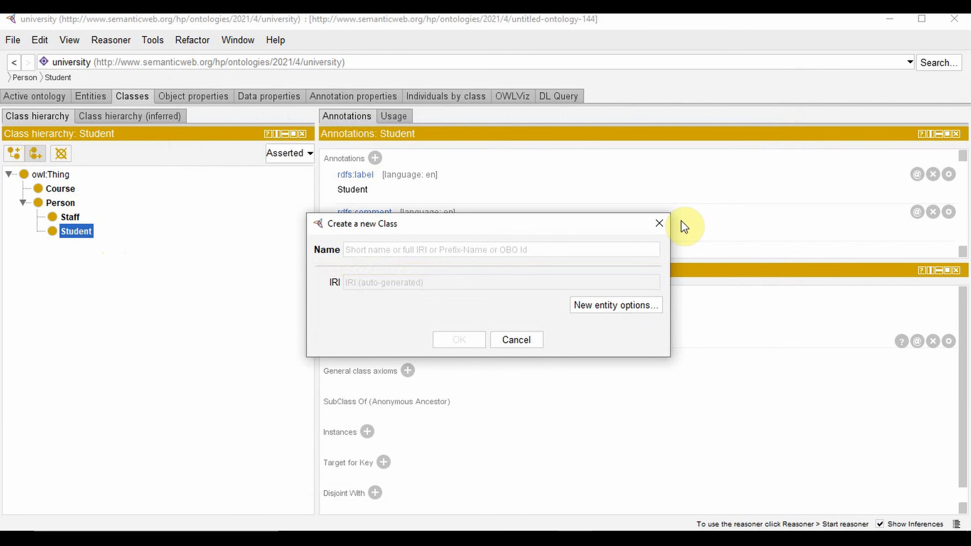
pyautogui.click(665, 224)
# Create a subclass named academic under the Staff class.
pyautogui.click(65, 216)
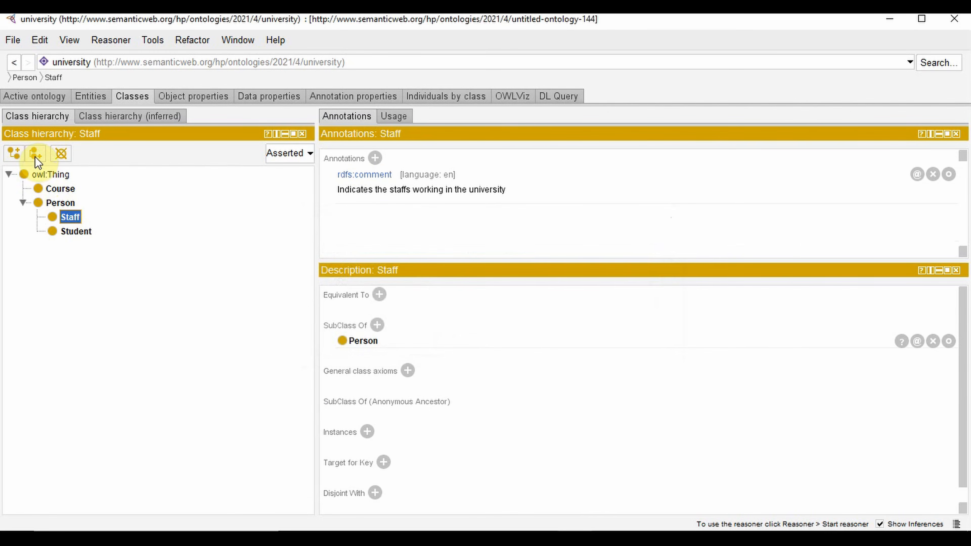
pyautogui.click(17, 157)
pyautogui.write('aca')
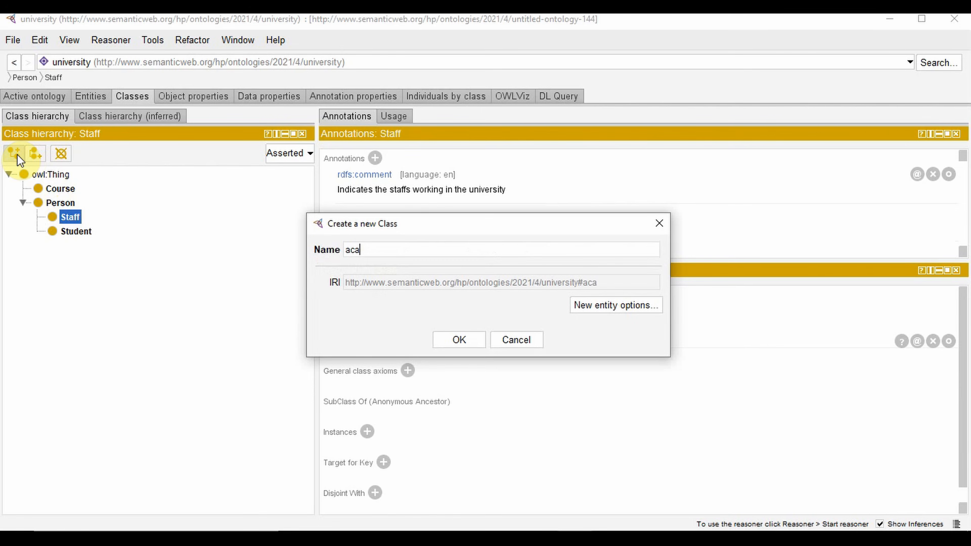
pyautogui.write('demic')
pyautogui.press('Return')
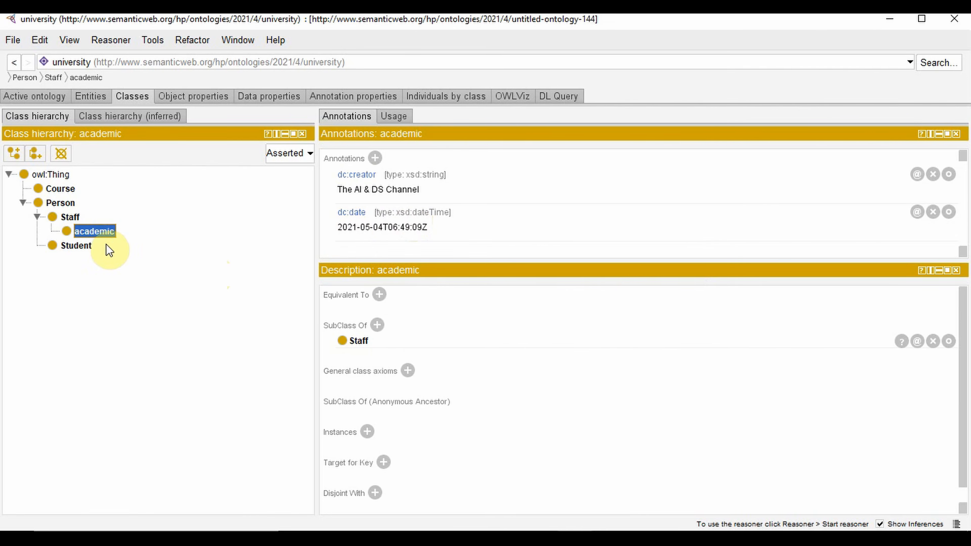
# Delete the academic class from the hierarchy.
pyautogui.click(60, 154)
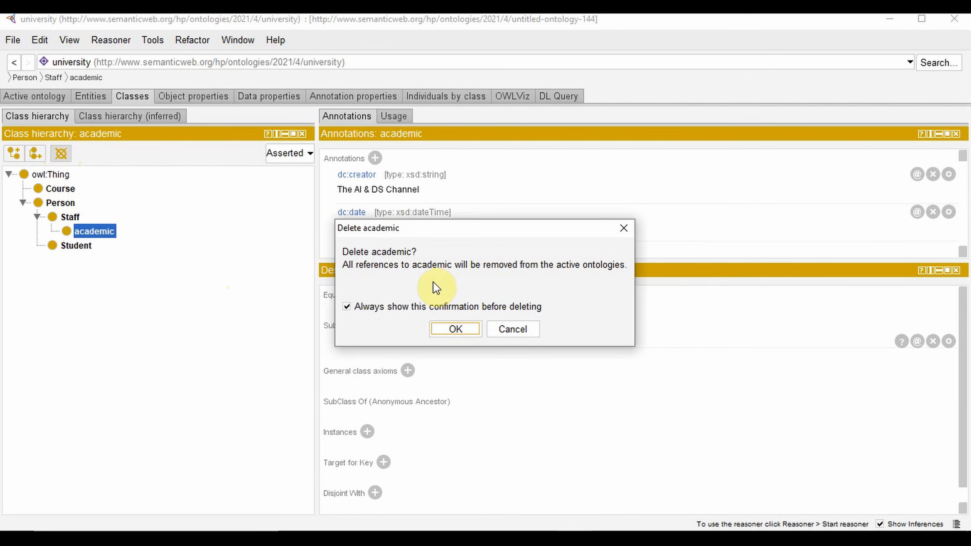
pyautogui.click(444, 332)
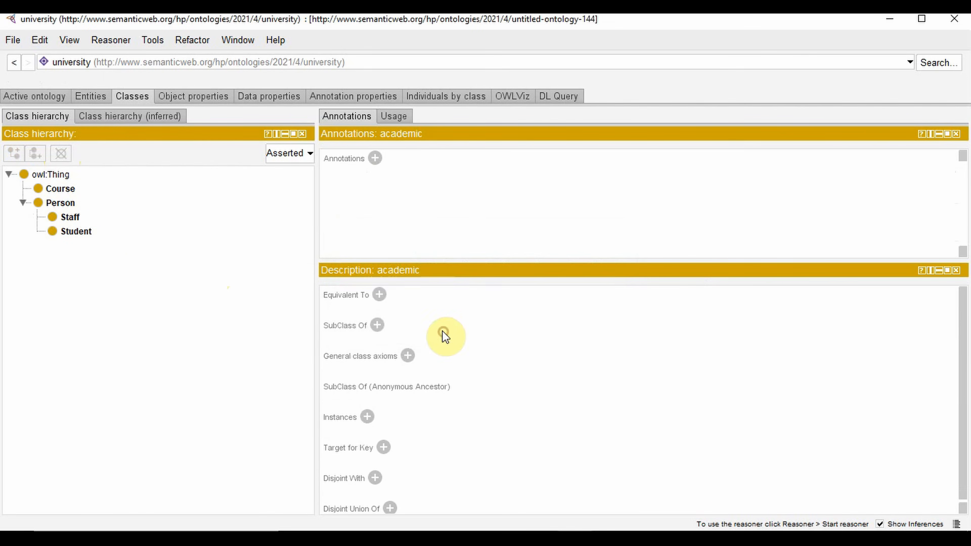
pyautogui.click(61, 189)
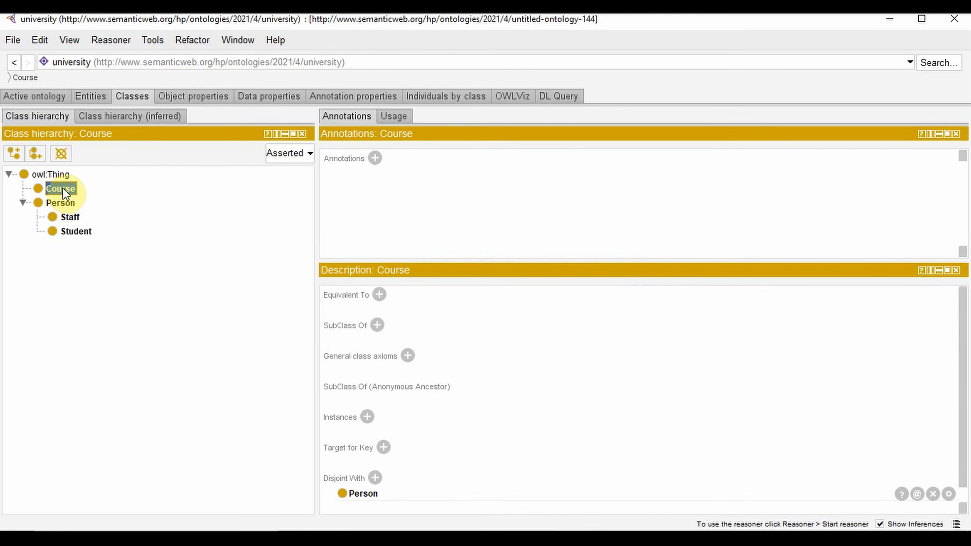
pyautogui.click(20, 157)
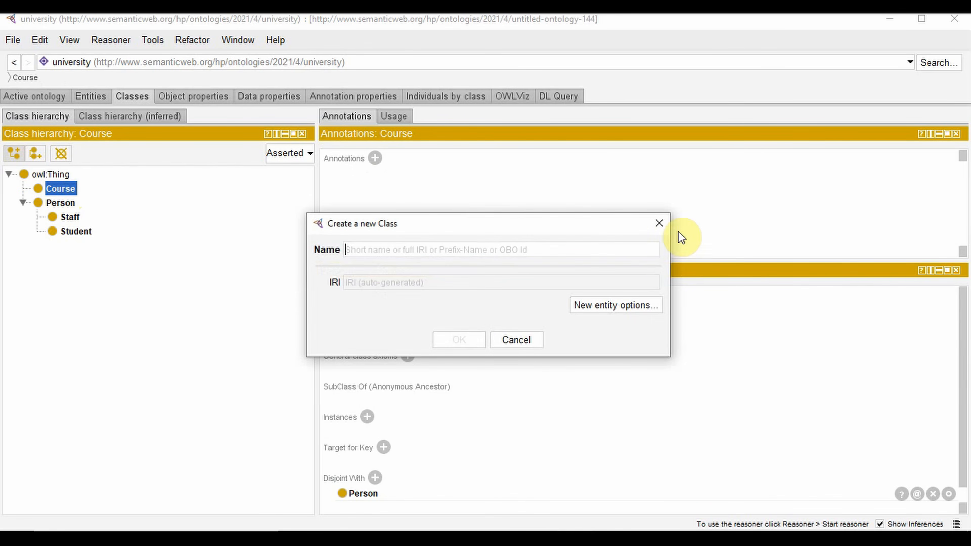
pyautogui.click(658, 223)
pyautogui.click(33, 154)
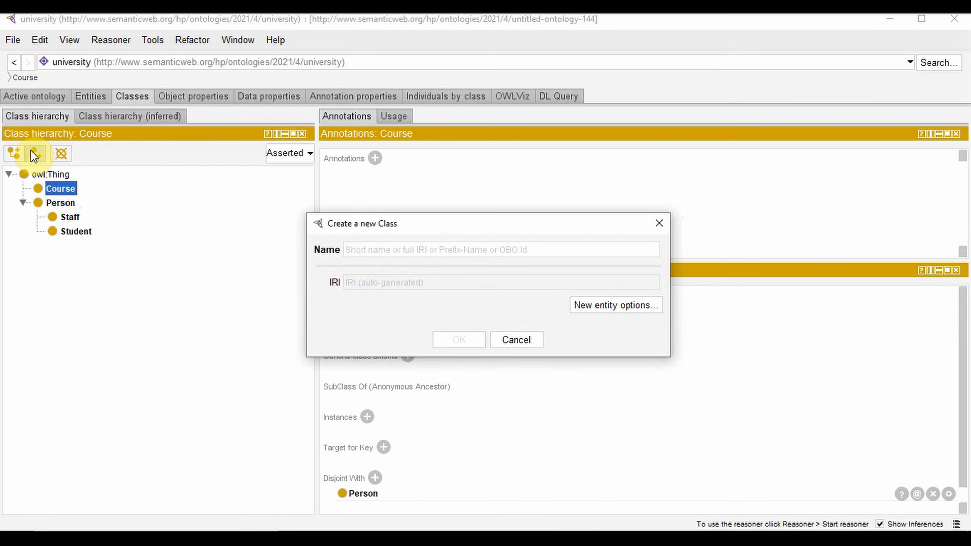
pyautogui.click(652, 223)
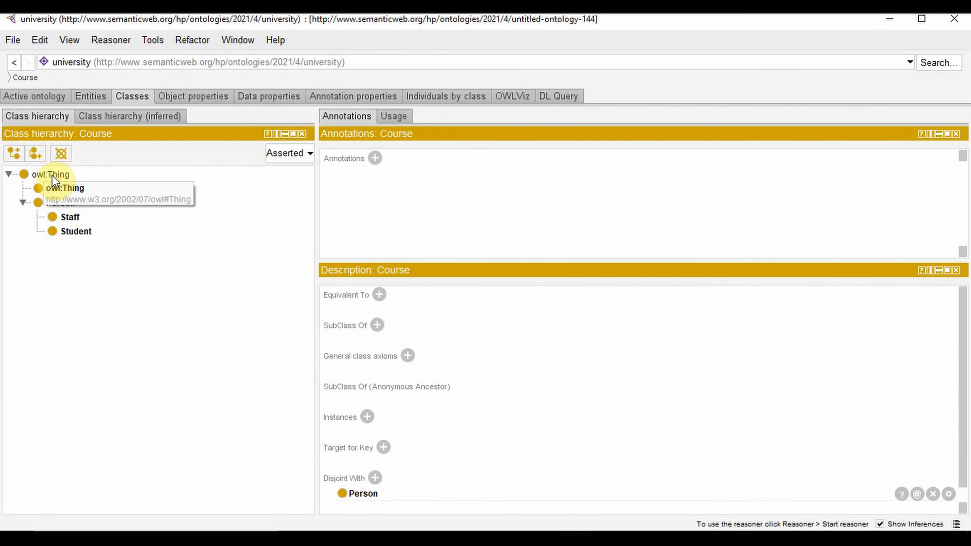
# Create a sibling class of Course named subject.
pyautogui.click(35, 153)
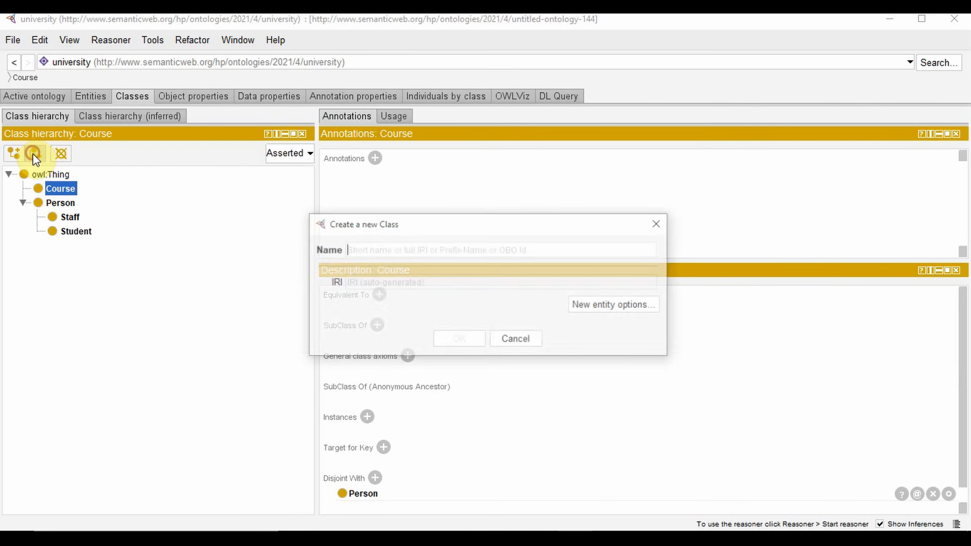
pyautogui.write('subjc')
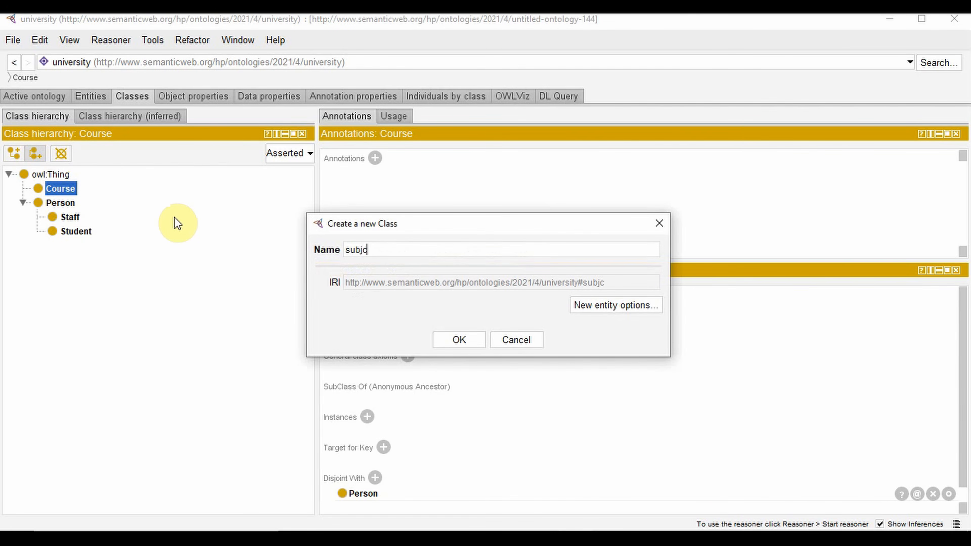
pyautogui.press('BackSpace')
pyautogui.write('ect')
pyautogui.click(458, 338)
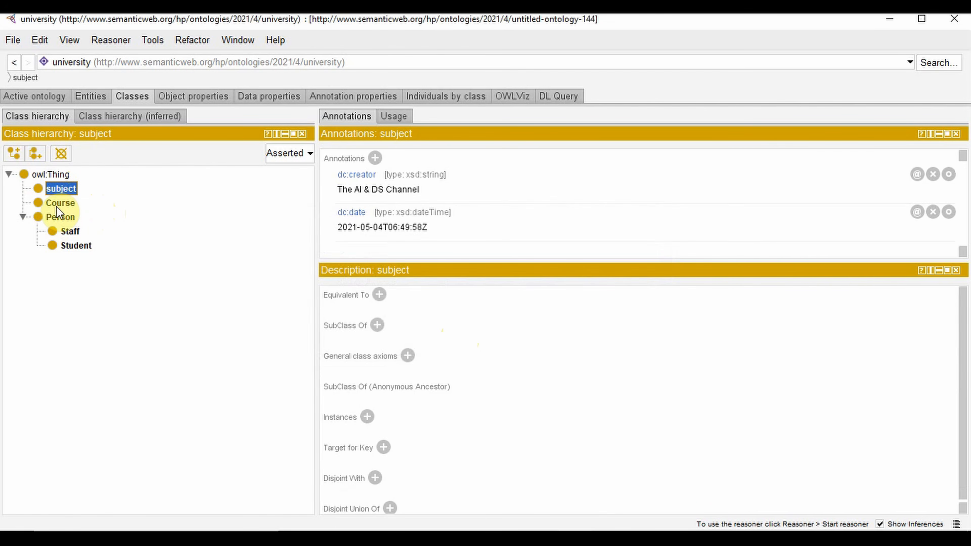
# Create a subclass named subject2 under the Course class.
pyautogui.click(44, 203)
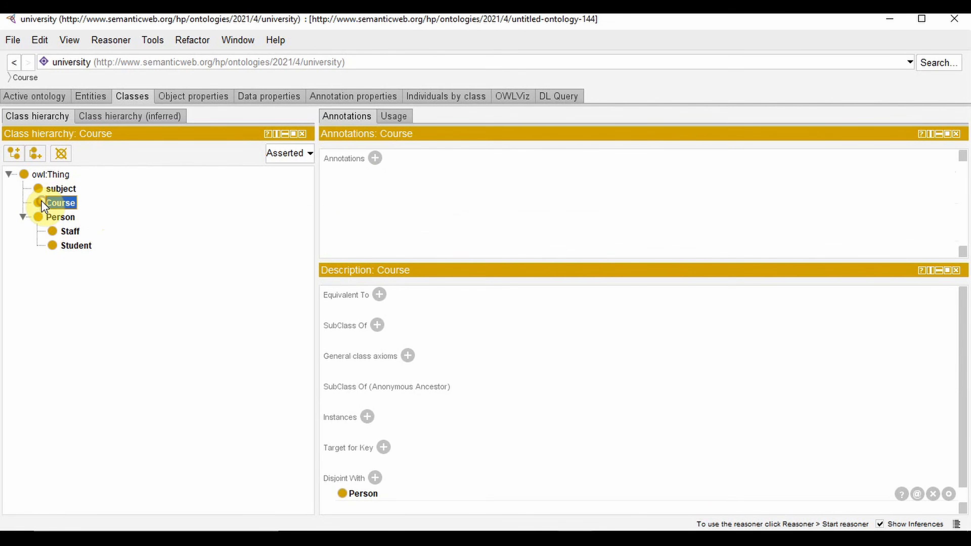
pyautogui.click(21, 157)
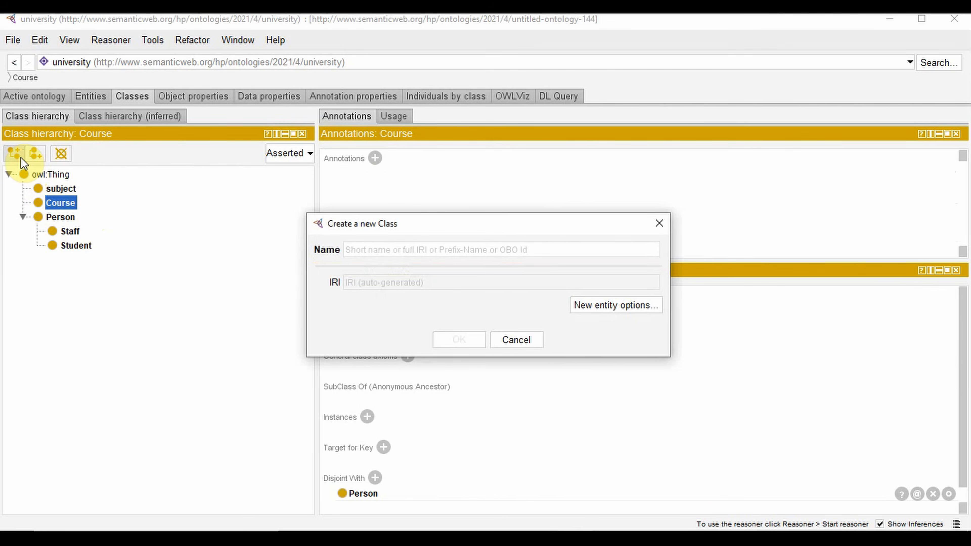
pyautogui.write('subject')
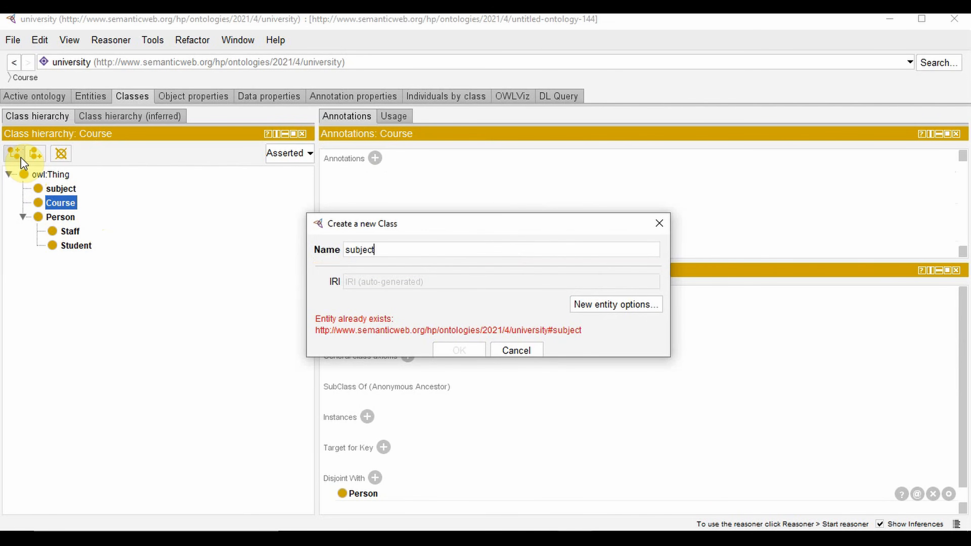
pyautogui.write('2')
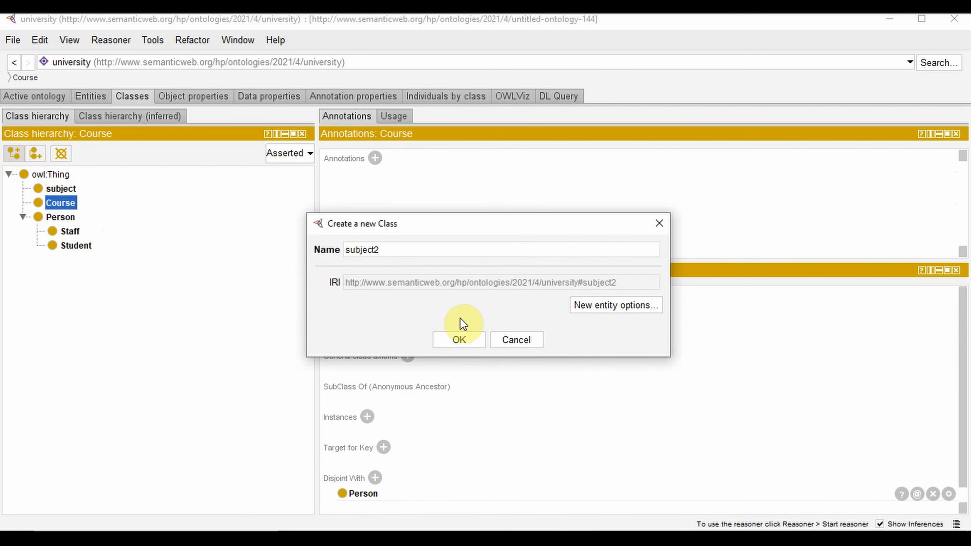
pyautogui.click(461, 346)
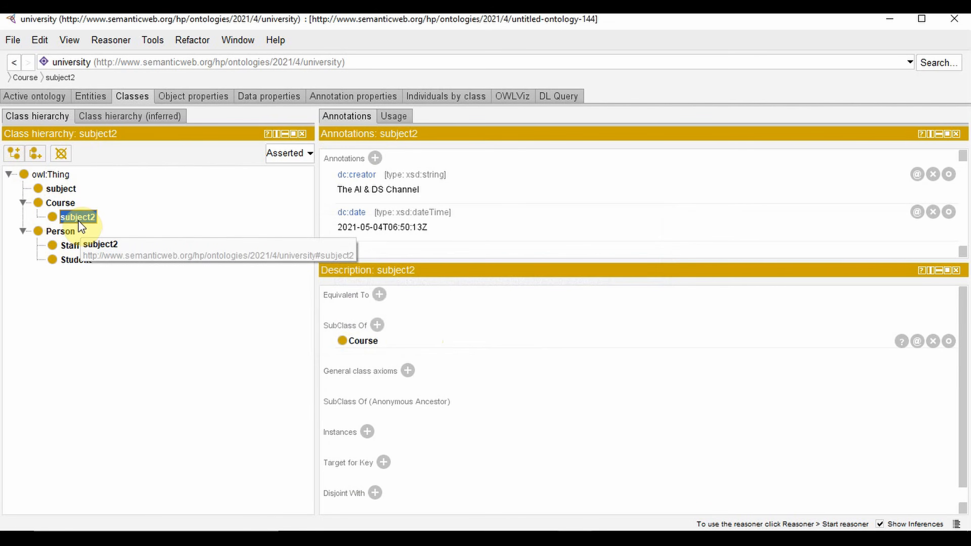
# Delete the subject2 and subject classes from the hierarchy.
pyautogui.click(61, 153)
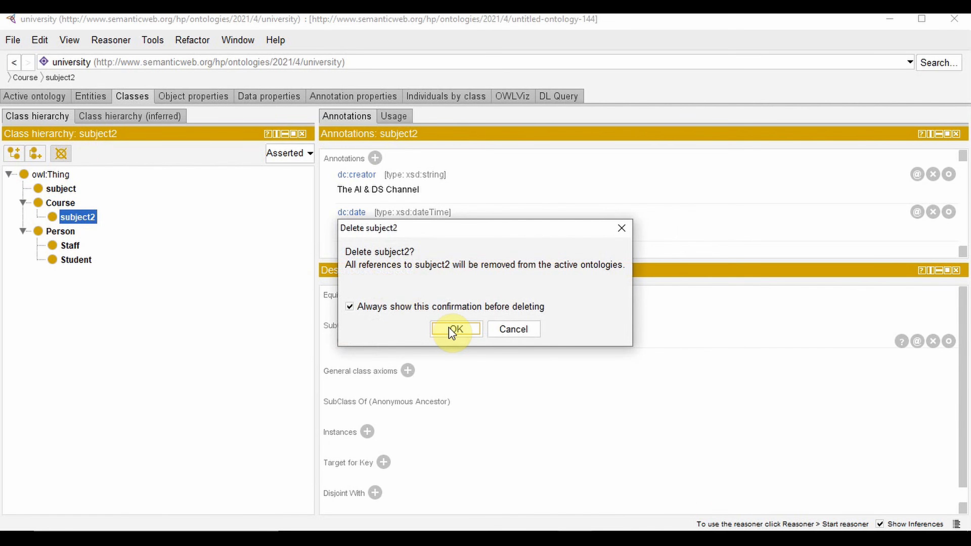
pyautogui.click(449, 328)
pyautogui.click(60, 188)
pyautogui.click(60, 153)
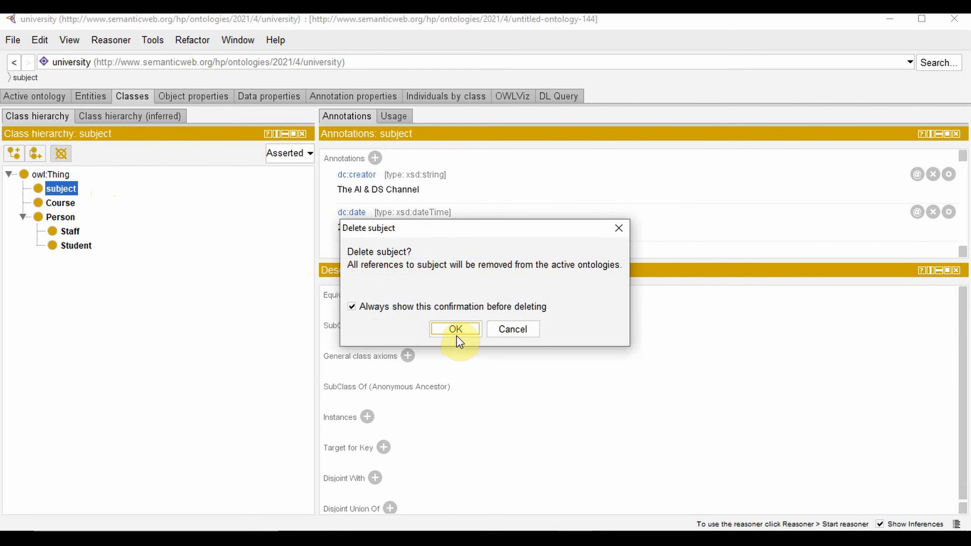
pyautogui.click(457, 330)
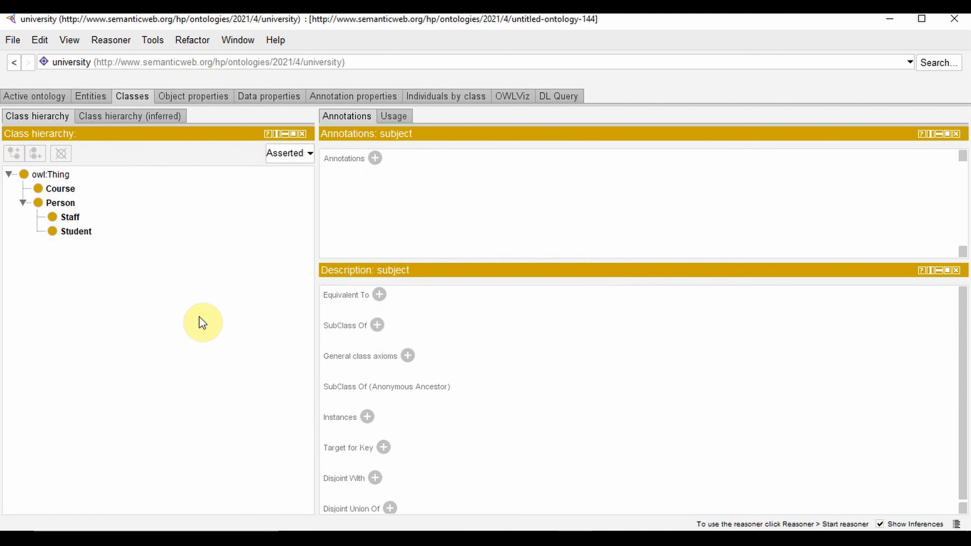
# Create a subclass named Academic under the Staff class.
pyautogui.click(64, 219)
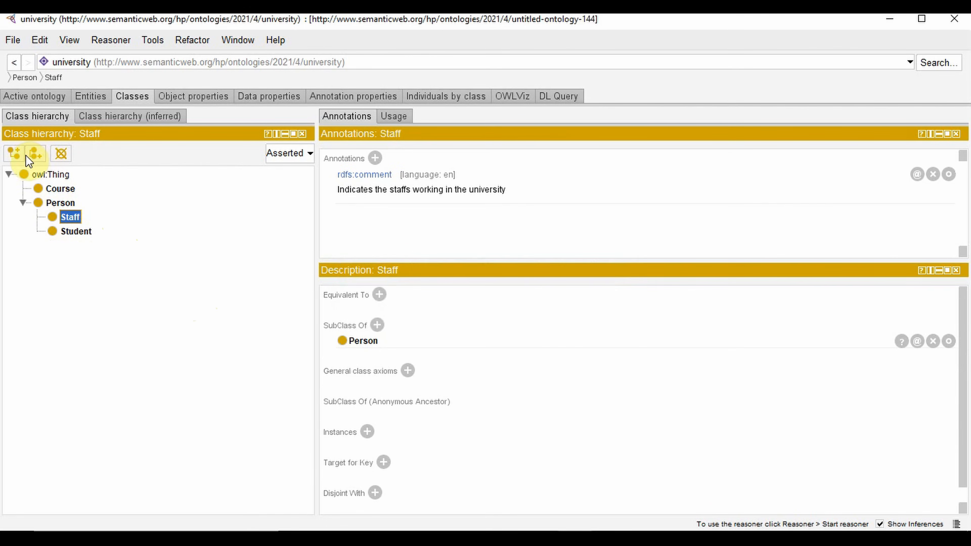
pyautogui.click(17, 154)
pyautogui.write('Ac')
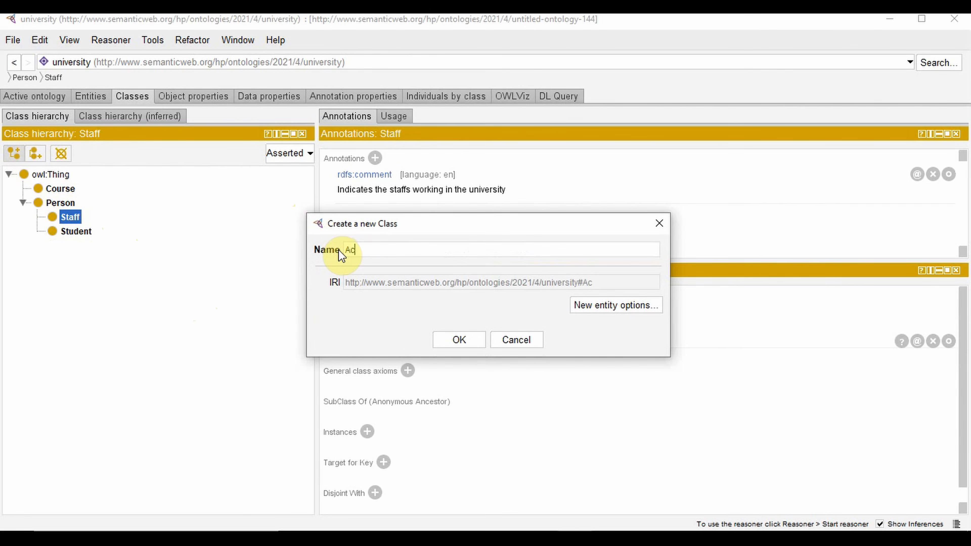
pyautogui.write('ademic')
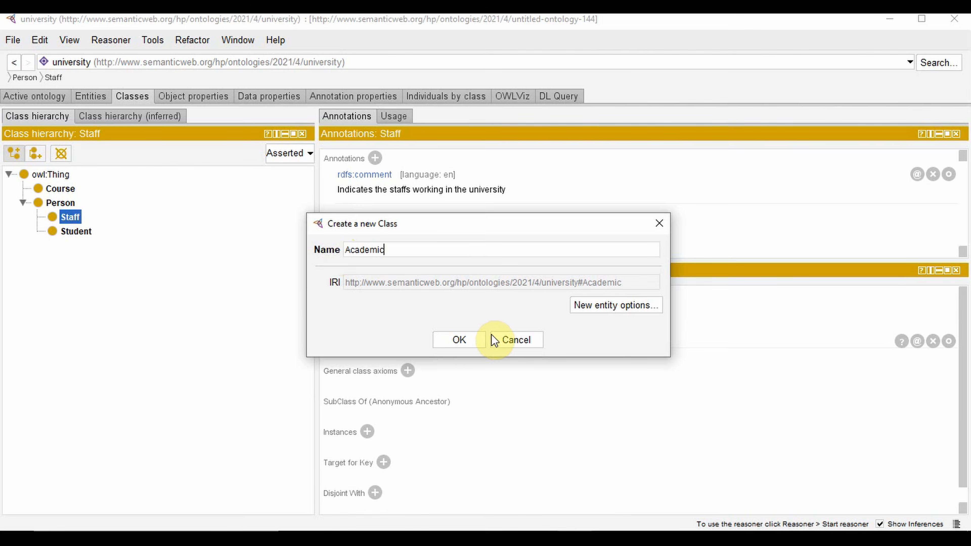
pyautogui.click(475, 337)
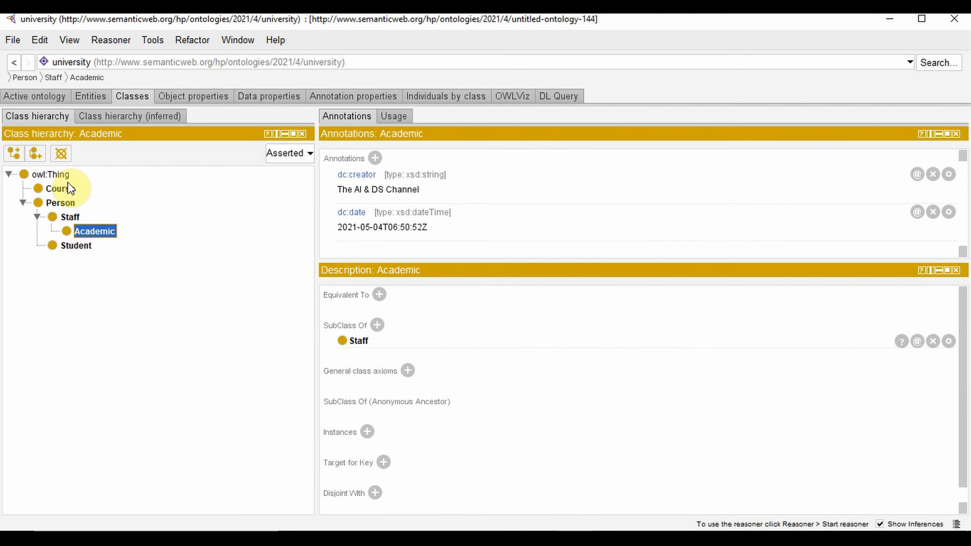
# Create a sibling class of Academic named Administrative under Staff.
pyautogui.click(40, 158)
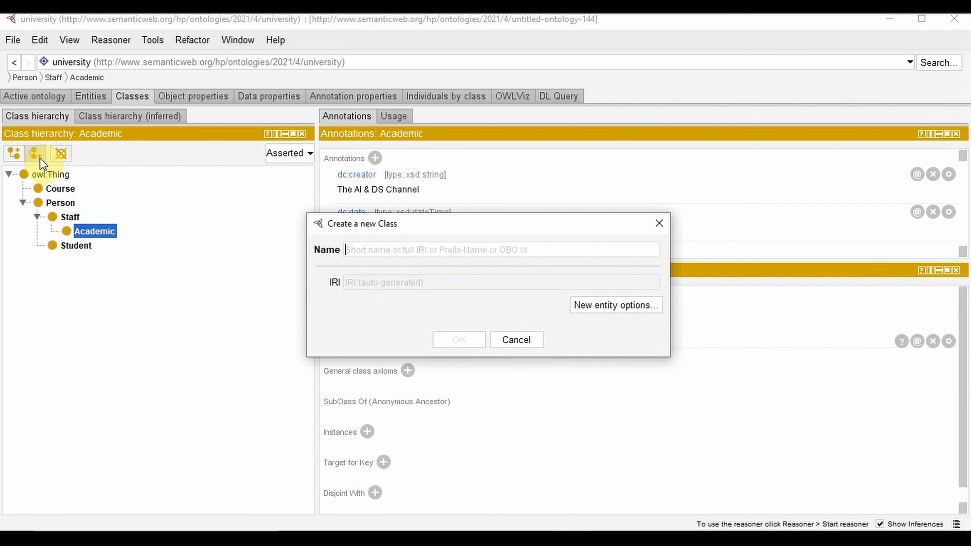
pyautogui.write('Administrative')
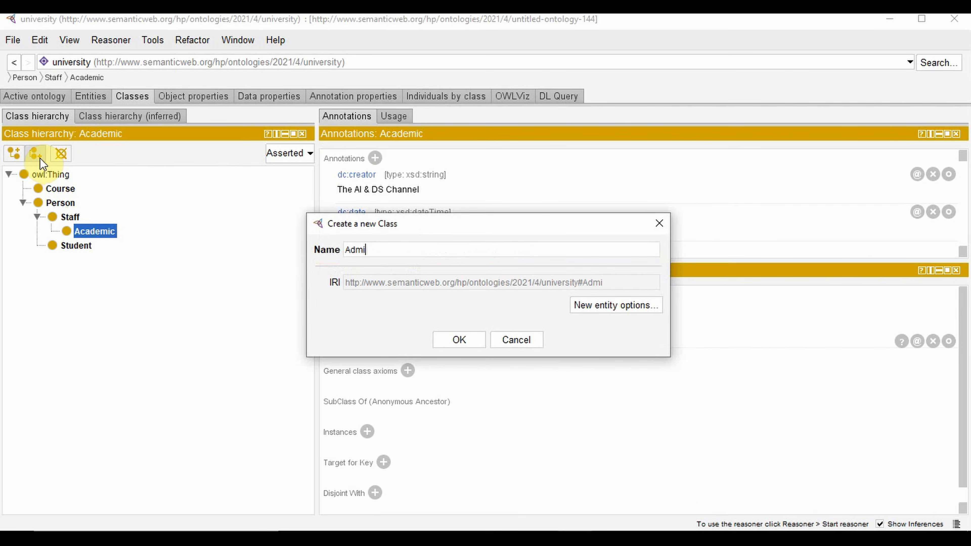
pyautogui.click(486, 340)
pyautogui.click(112, 249)
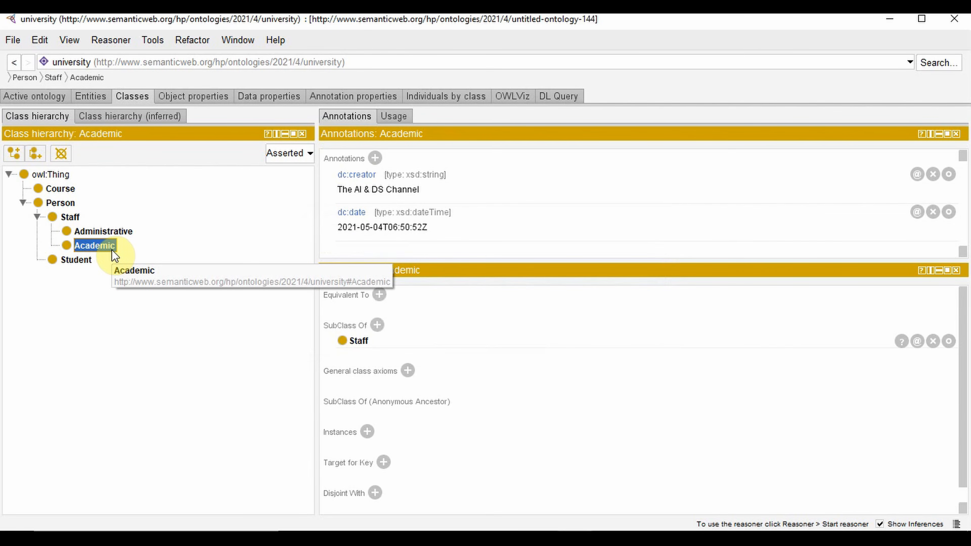
pyautogui.click(119, 234)
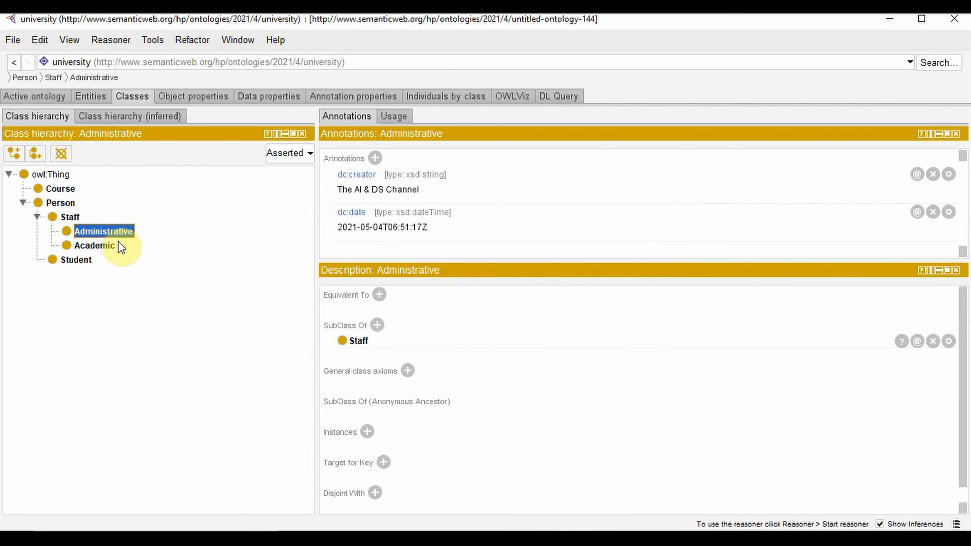
# Declare the Academic class disjoint with the Administrative class under Person > Staff.
pyautogui.click(105, 247)
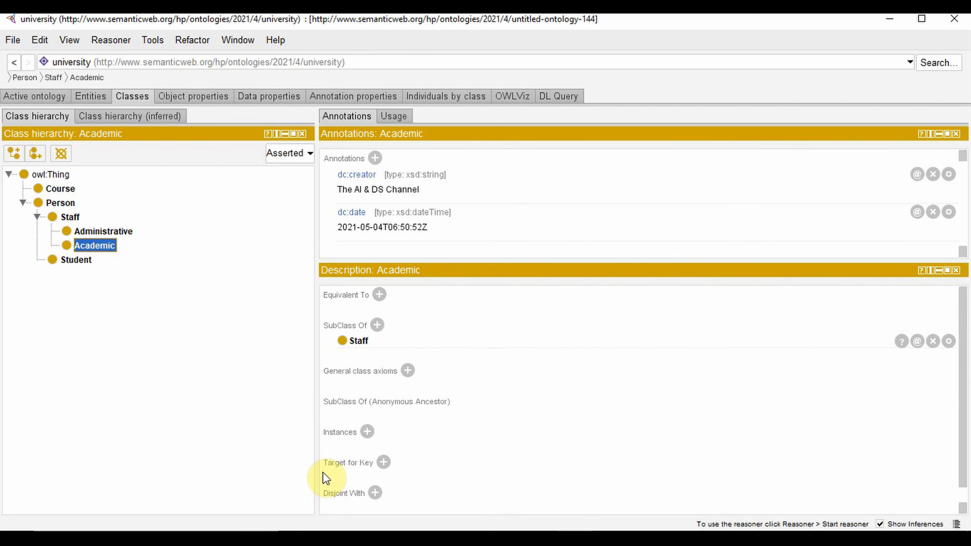
pyautogui.click(375, 493)
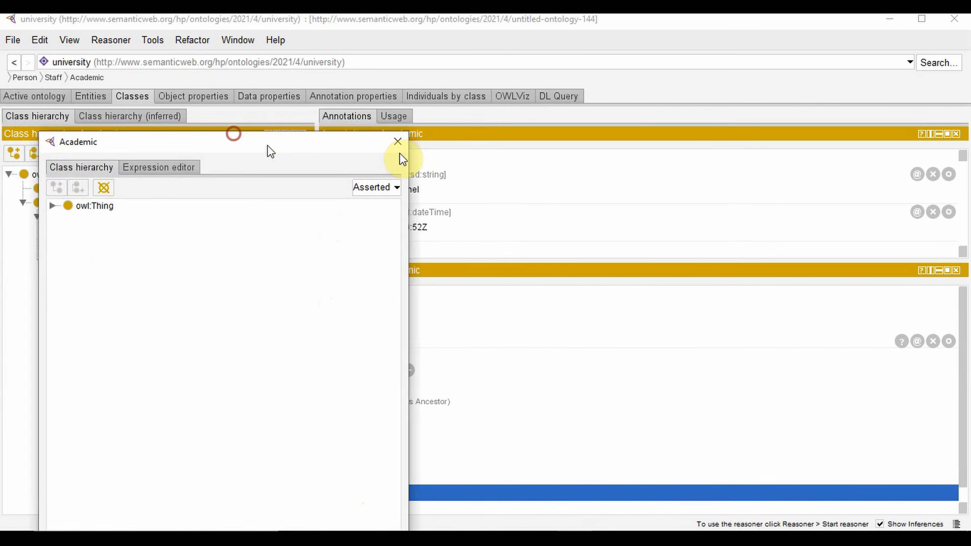
pyautogui.click(291, 189)
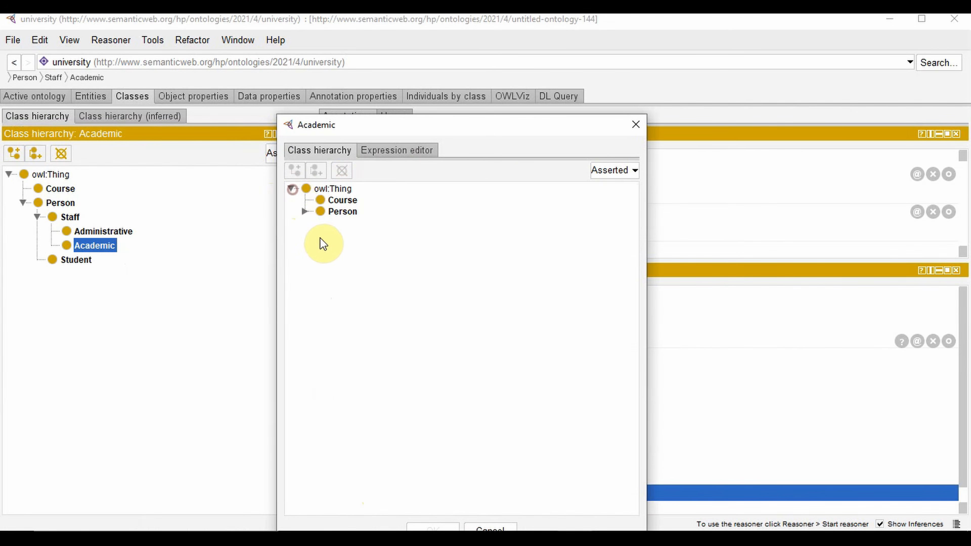
pyautogui.click(305, 211)
pyautogui.click(315, 222)
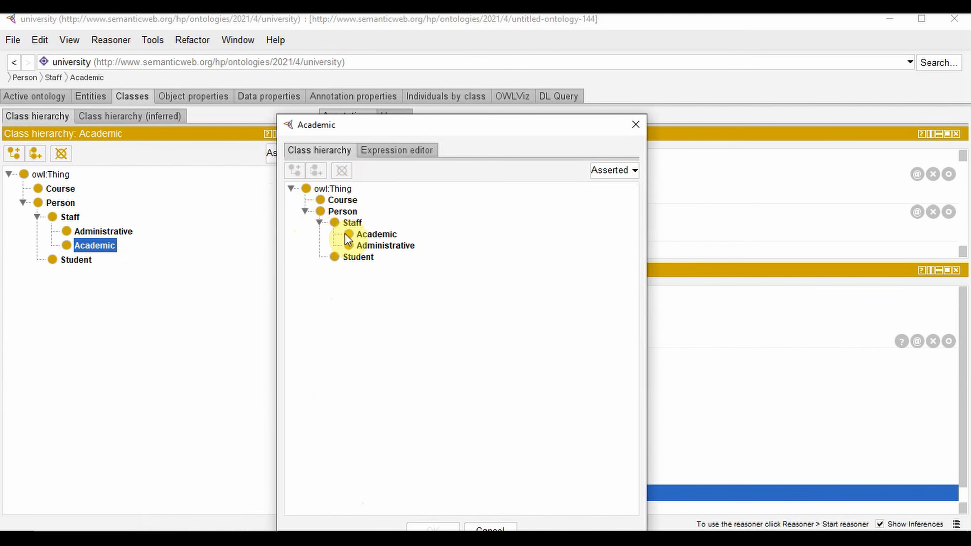
pyautogui.click(363, 247)
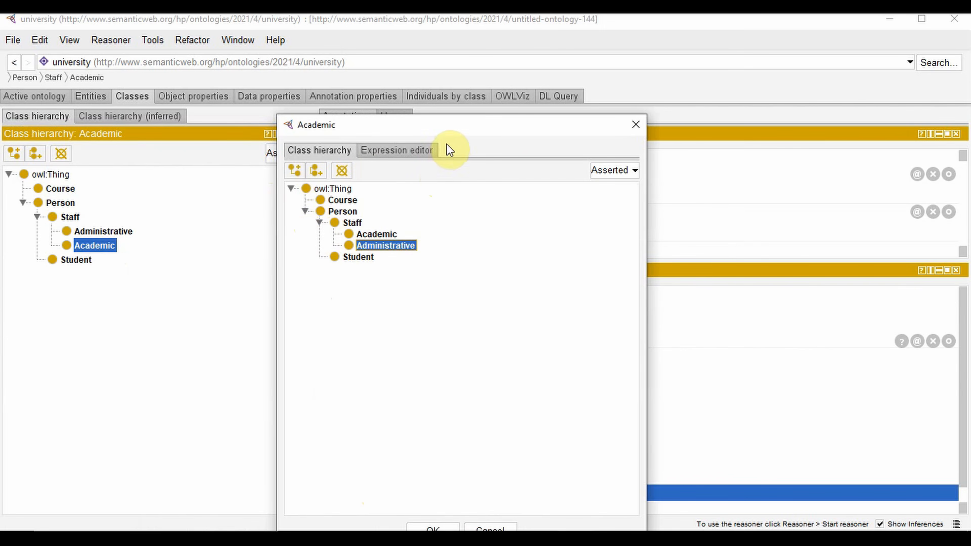
pyautogui.moveTo(449, 132); pyautogui.dragTo(443, 67)
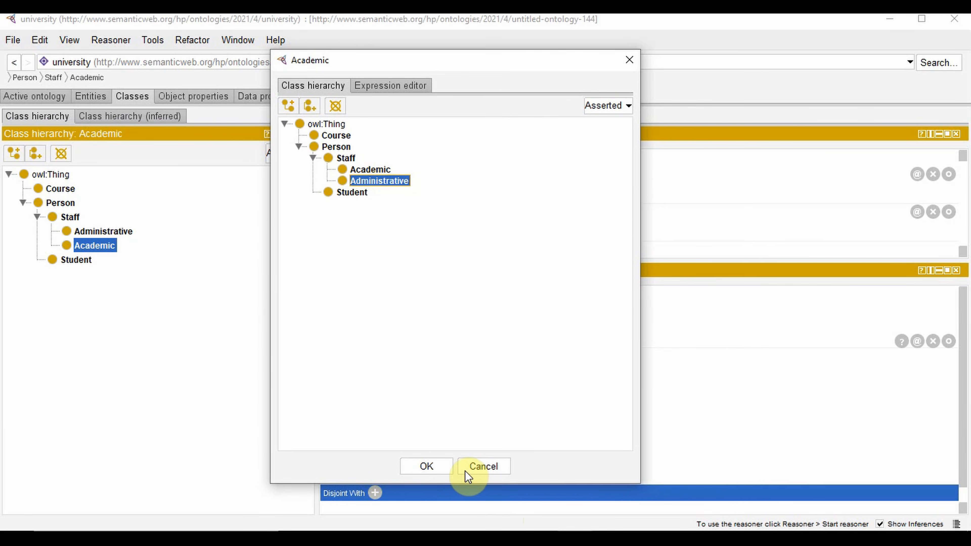
pyautogui.click(435, 466)
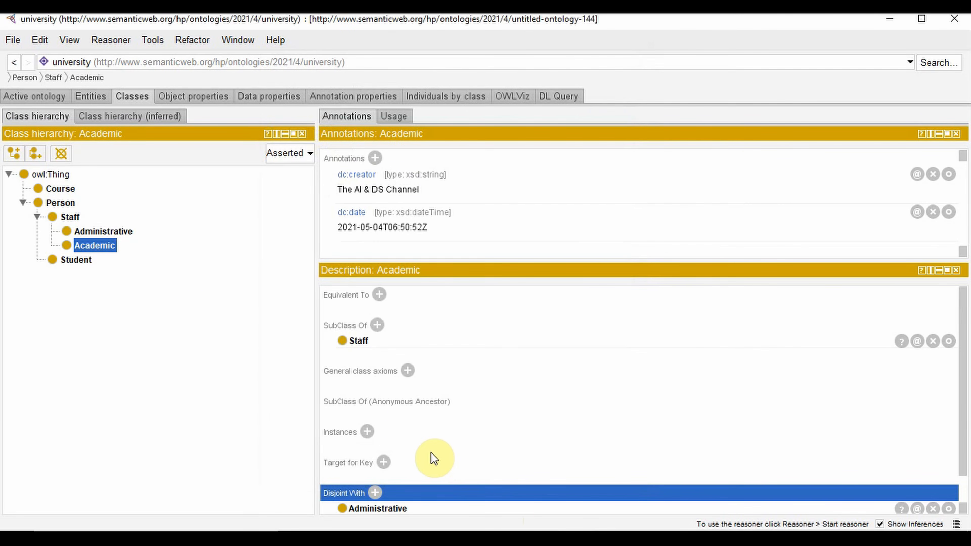
# Check the disjoint classes listed in the description of the Administrative class.
pyautogui.click(95, 231)
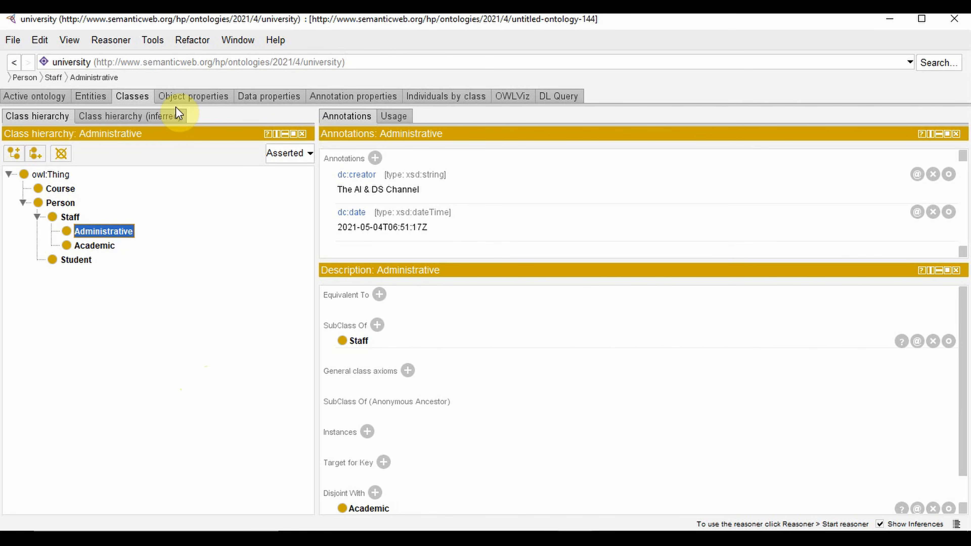
pyautogui.hotkey('alt', 'Tab')
pyautogui.click(188, 210)
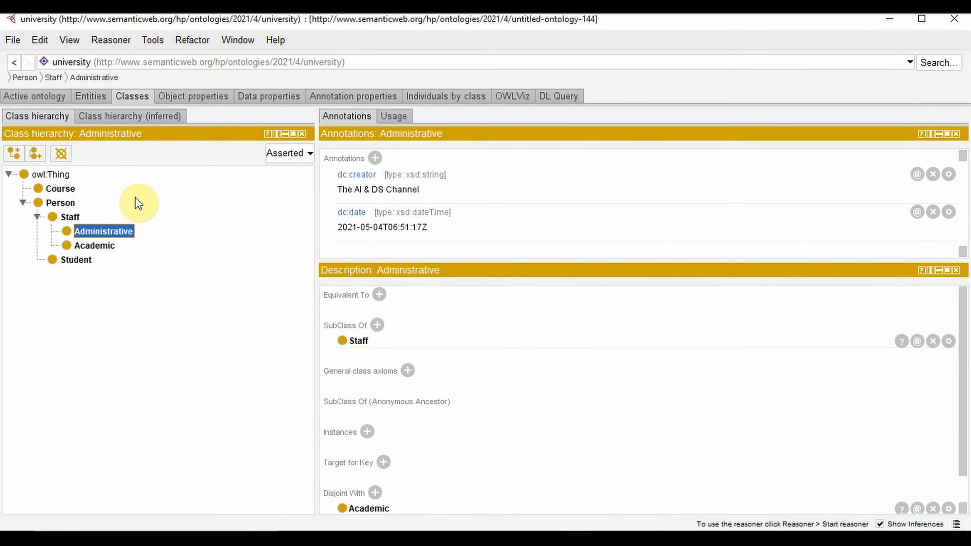
# Start creating a class hierarchy under owl:Thing and paste in the whole indented outline from the class hirearchy file in Notepad.
pyautogui.click(51, 177)
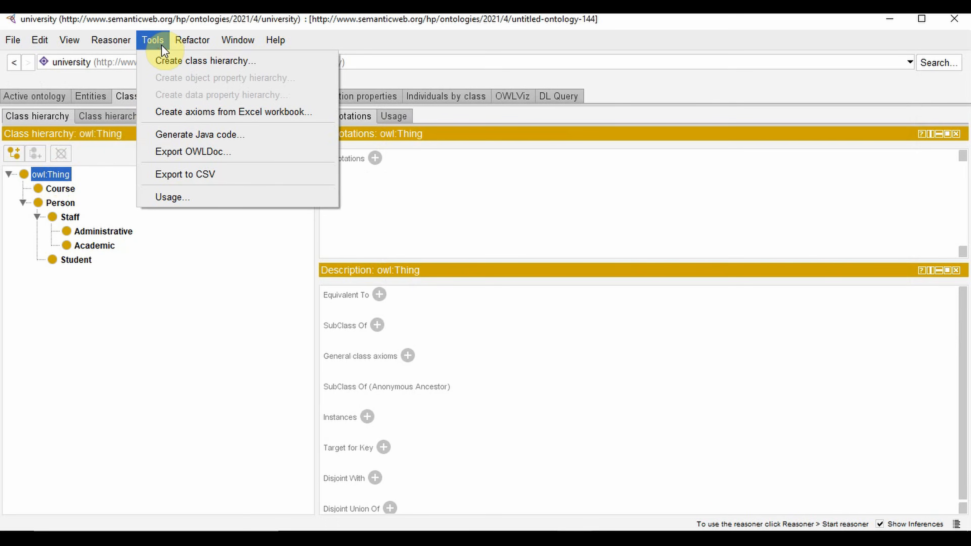
pyautogui.click(185, 61)
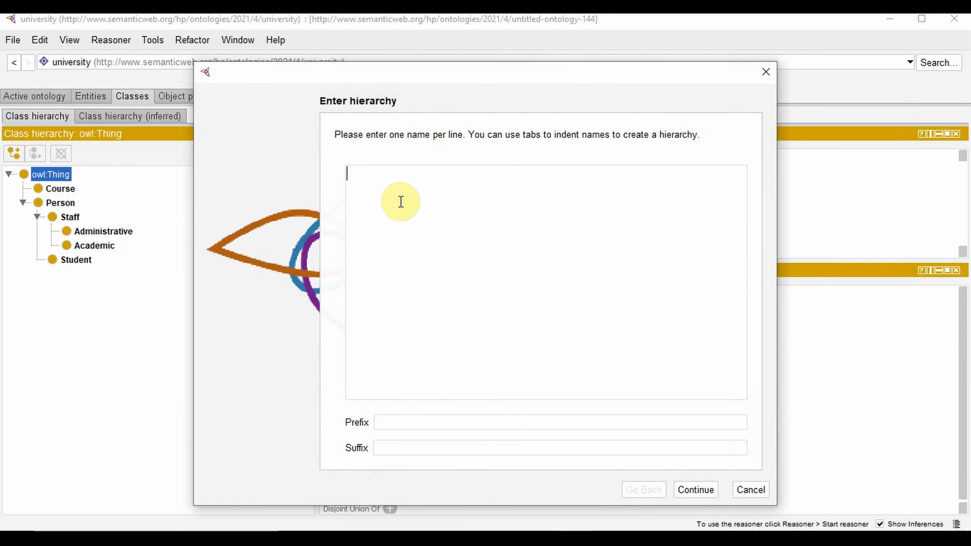
pyautogui.click(625, 530)
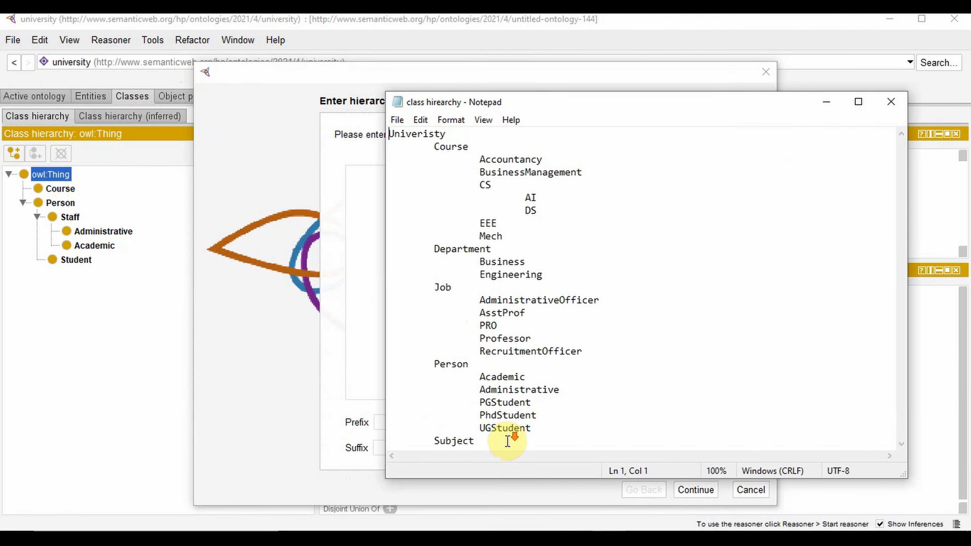
pyautogui.moveTo(513, 436); pyautogui.dragTo(397, 119)
pyautogui.hotkey('ctrl', 'c')
pyautogui.hotkey('alt', 'Tab')
pyautogui.hotkey('ctrl', 'v')
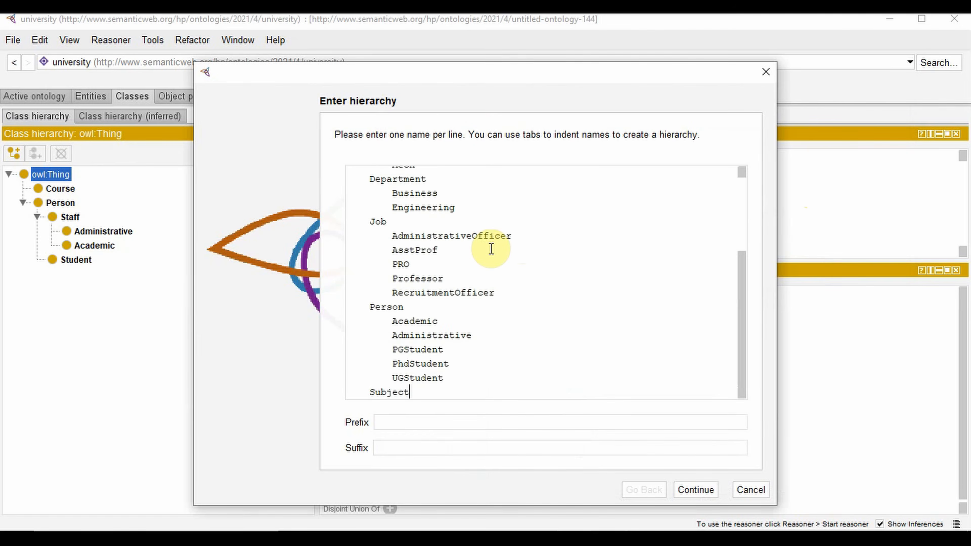
pyautogui.scroll(10, 530, 298)
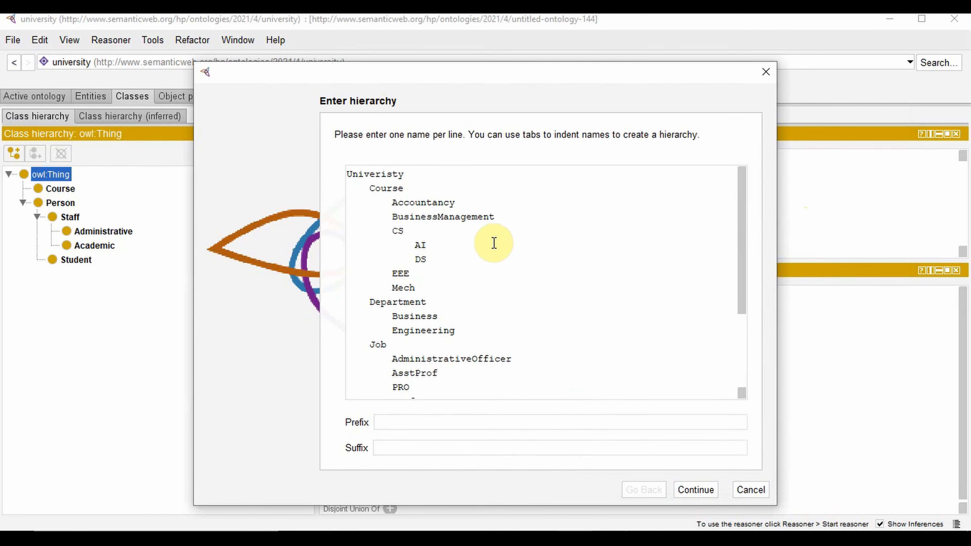
pyautogui.scroll(-1, 420, 288)
pyautogui.scroll(1, 396, 286)
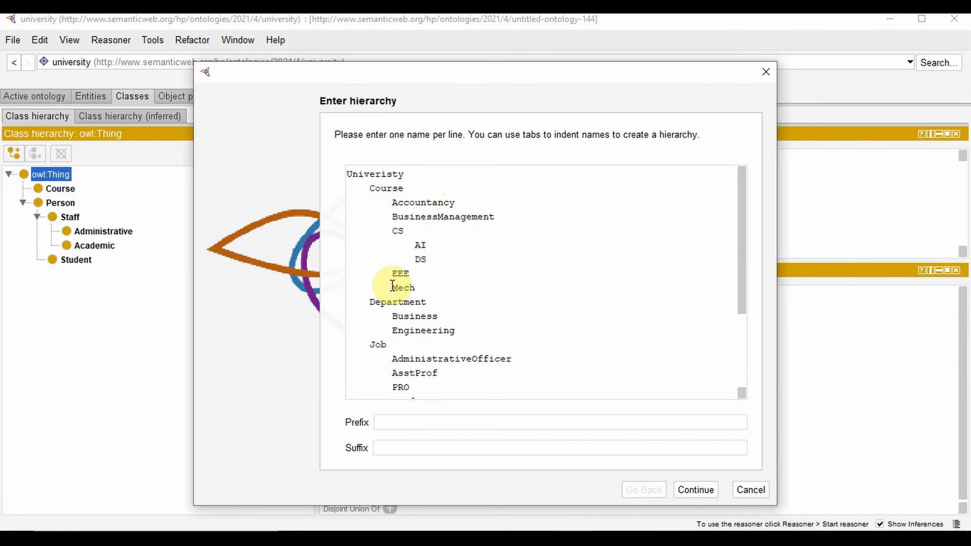
pyautogui.scroll(-2, 401, 291)
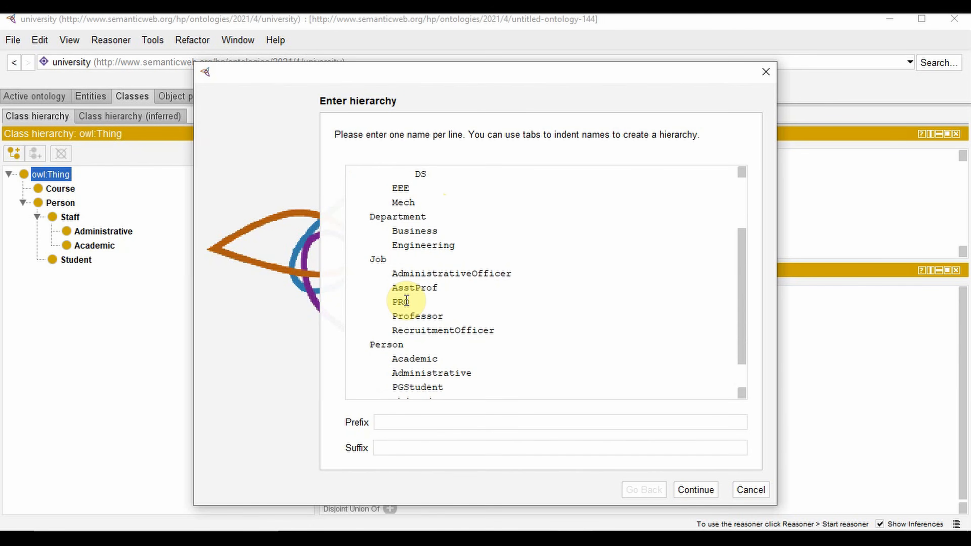
# Create the classes from the pasted outline without a prefix or suffix, keeping the option to make sibling classes disjoint.
pyautogui.scroll(-1, 406, 301)
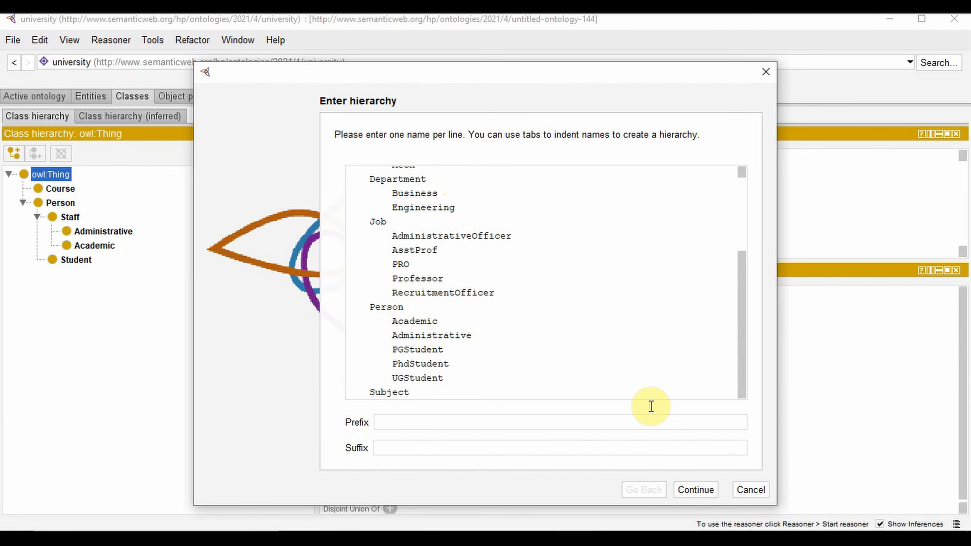
pyautogui.click(688, 490)
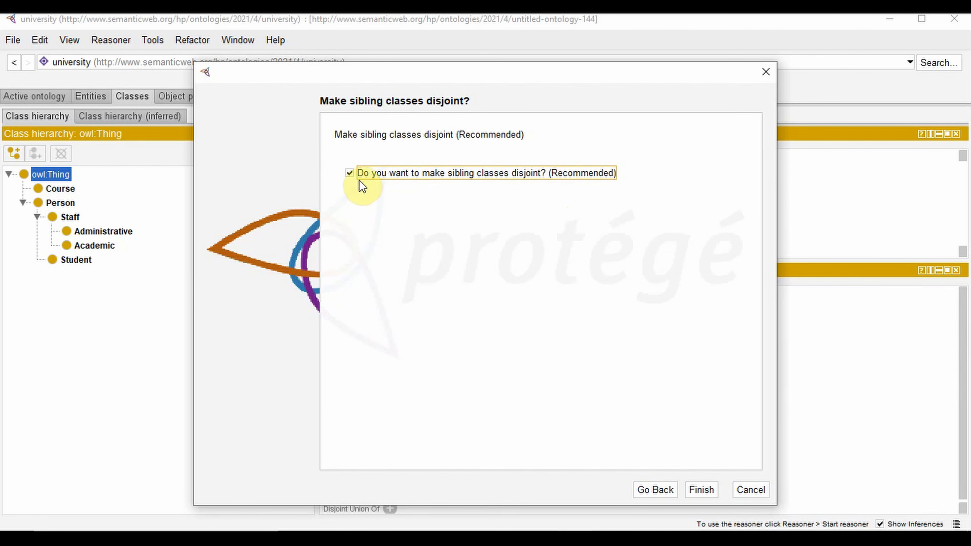
pyautogui.click(694, 490)
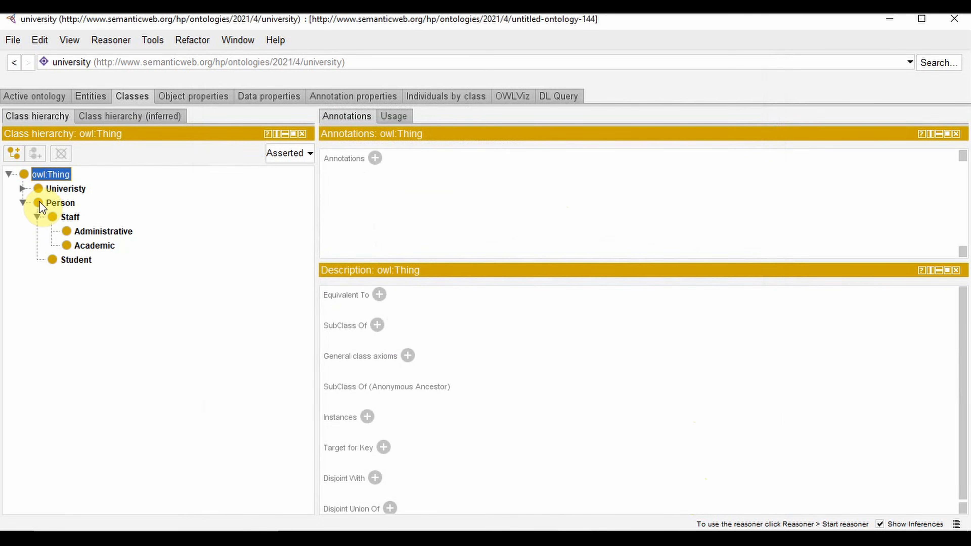
# Expand the Univeristy class and its Person, Job, Department and Course subclasses to examine the generated hierarchy.
pyautogui.click(23, 188)
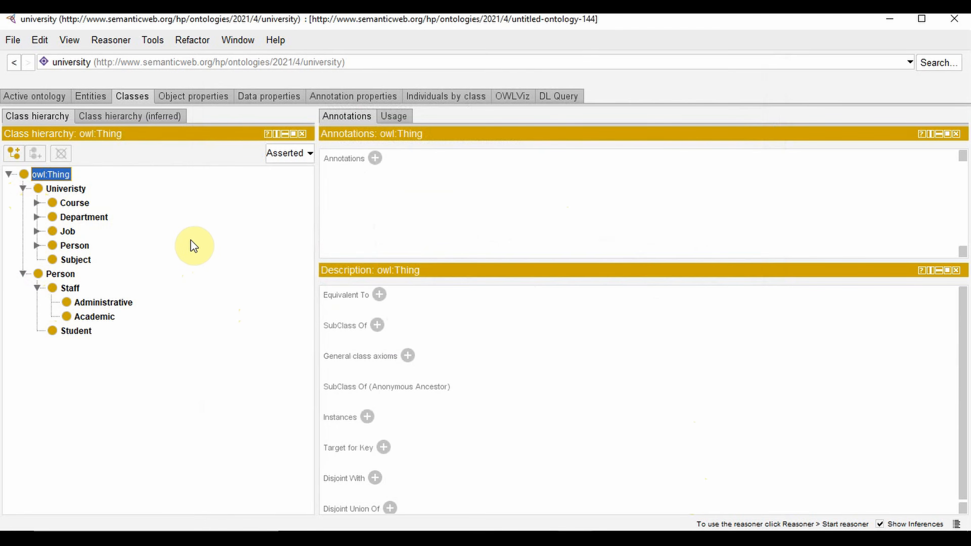
pyautogui.click(37, 245)
pyautogui.click(37, 231)
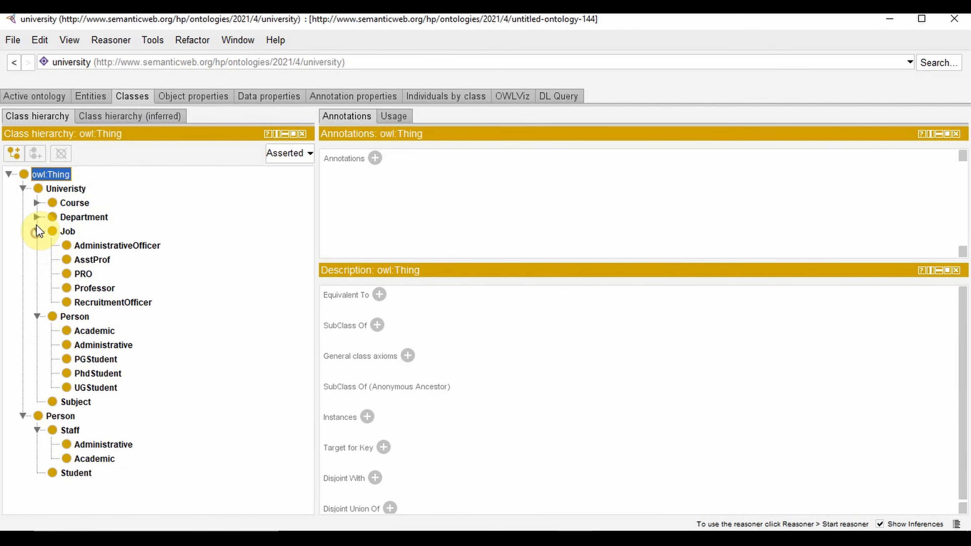
pyautogui.click(36, 216)
pyautogui.click(36, 203)
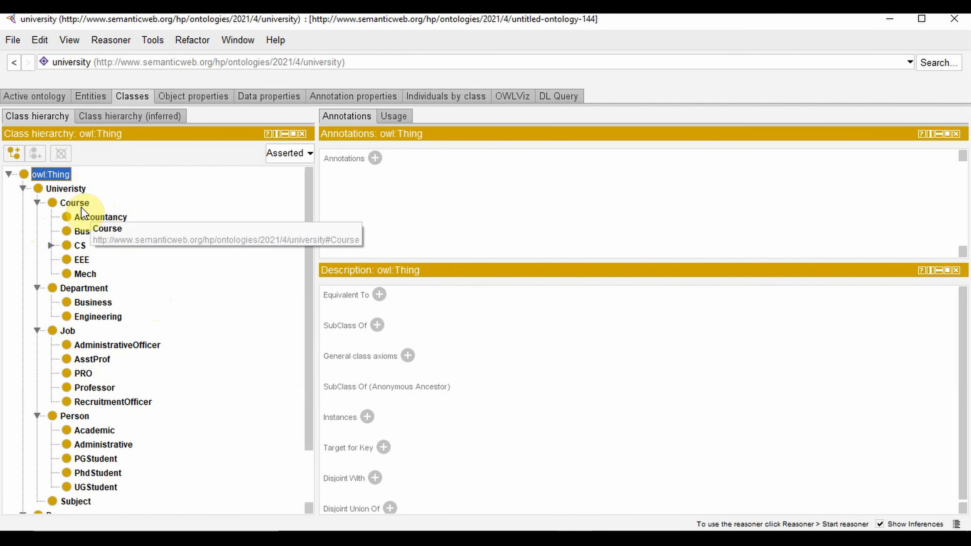
# Move the AsstProf class under RecruitmentOfficer and undo that move.
pyautogui.moveTo(91, 359); pyautogui.dragTo(86, 401)
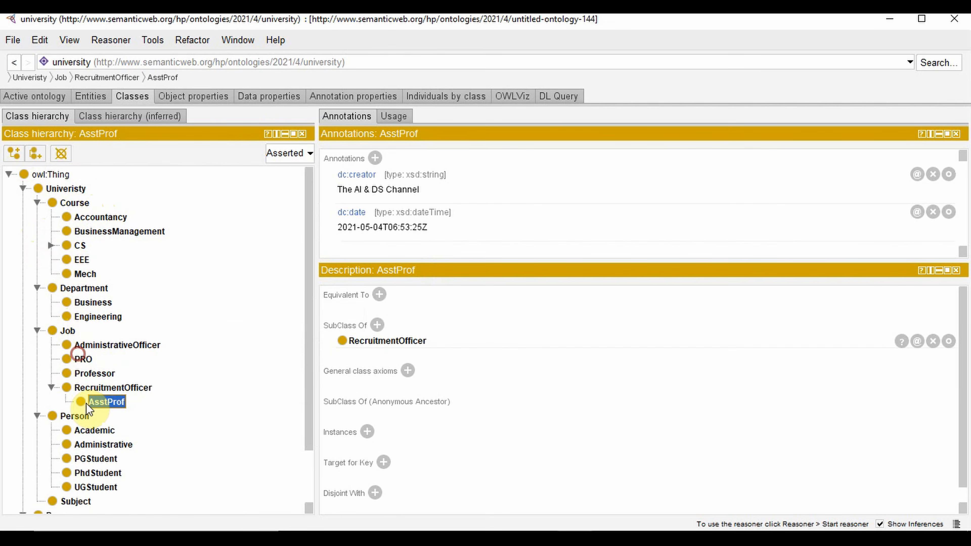
pyautogui.hotkey('ctrl', 'z')
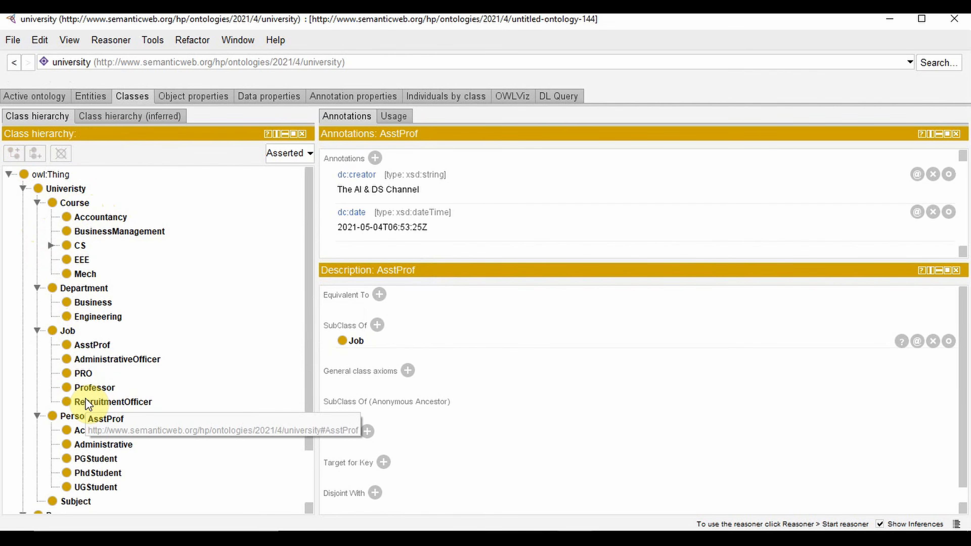
# Move the Administrative, Academic, Staff and Student classes from the top-level Person class to Person under Univeristy.
pyautogui.scroll(-1, 122, 367)
pyautogui.scroll(-1, 132, 359)
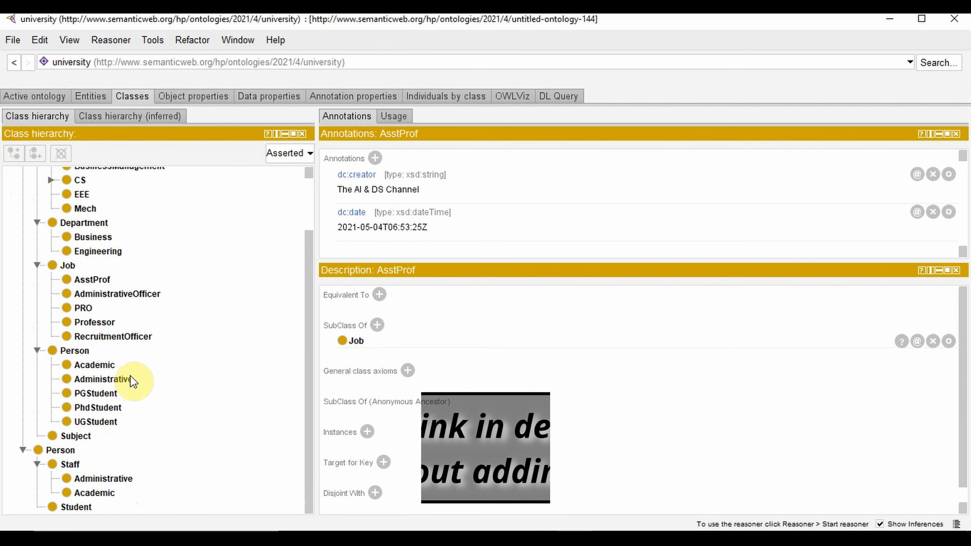
pyautogui.moveTo(100, 478); pyautogui.dragTo(70, 355)
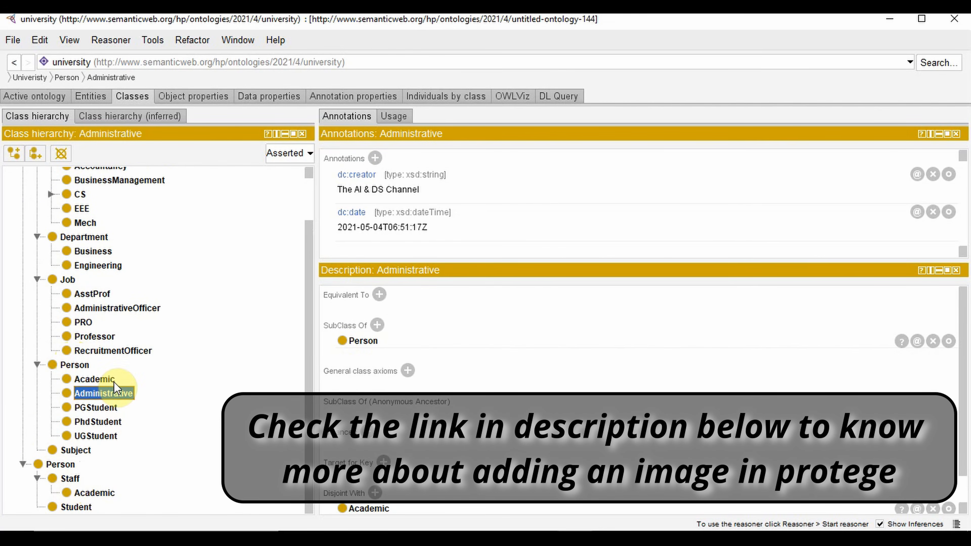
pyautogui.moveTo(70, 491); pyautogui.dragTo(69, 368)
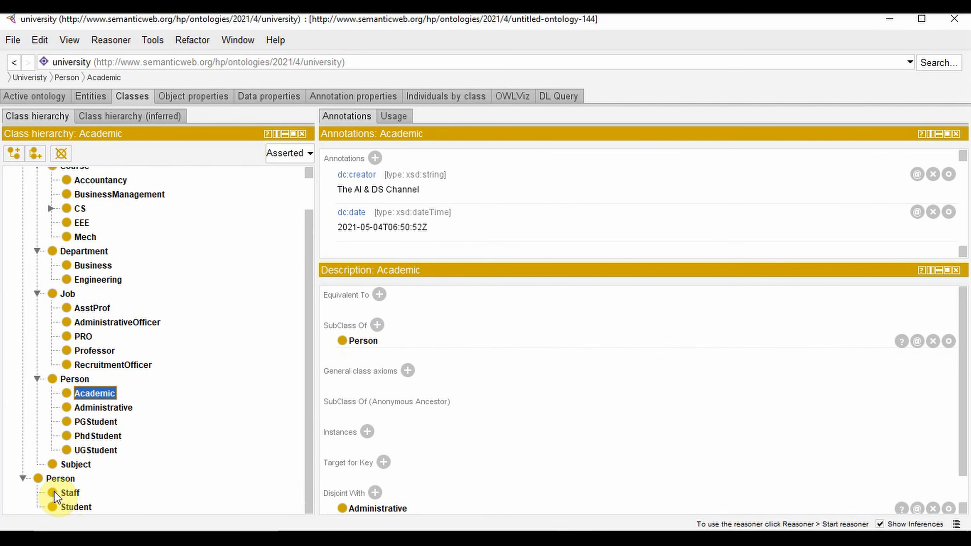
pyautogui.moveTo(67, 491); pyautogui.dragTo(70, 379)
# Delete the emptied Person class that sits directly under owl:Thing.
pyautogui.click(41, 509)
pyautogui.click(61, 153)
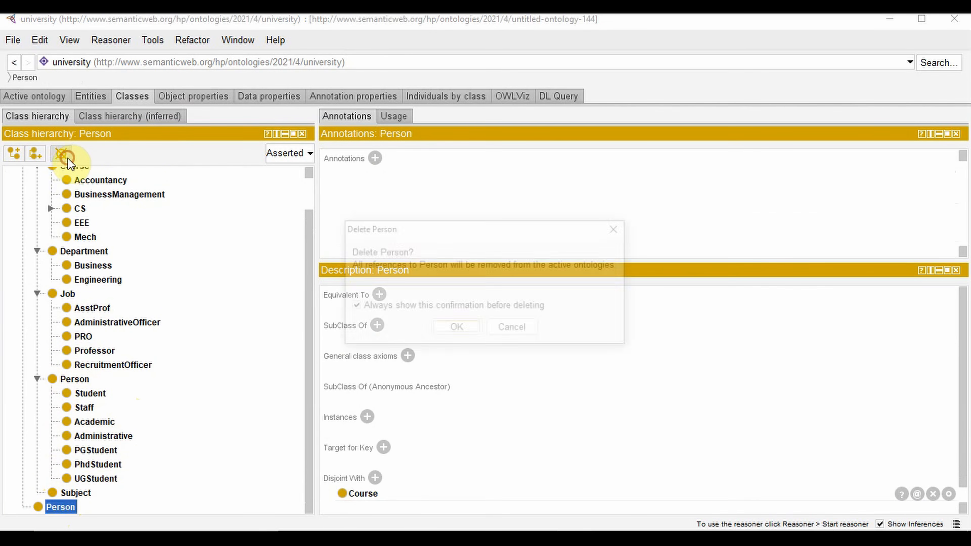
pyautogui.press('Return')
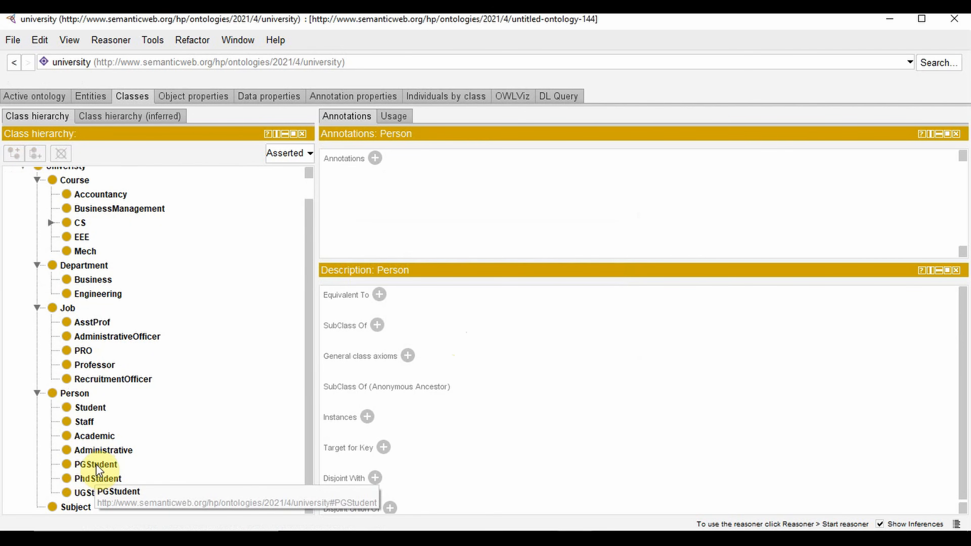
# Nest Academic and Administrative under Staff, and PGStudent, PhdStudent and UGStudent under Student.
pyautogui.moveTo(93, 436); pyautogui.dragTo(84, 427)
pyautogui.moveTo(94, 463); pyautogui.dragTo(92, 423)
pyautogui.moveTo(99, 493); pyautogui.dragTo(86, 422)
pyautogui.moveTo(91, 509); pyautogui.dragTo(86, 432)
pyautogui.scroll(-1, 230, 466)
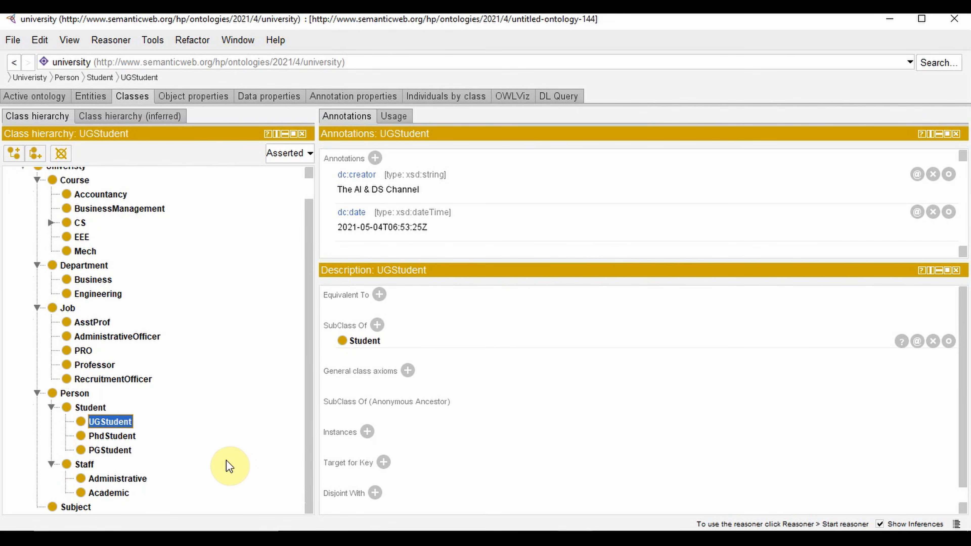
# Review the rearranged class tree, including the subclasses of CS, Student and Staff.
pyautogui.scroll(1, 222, 459)
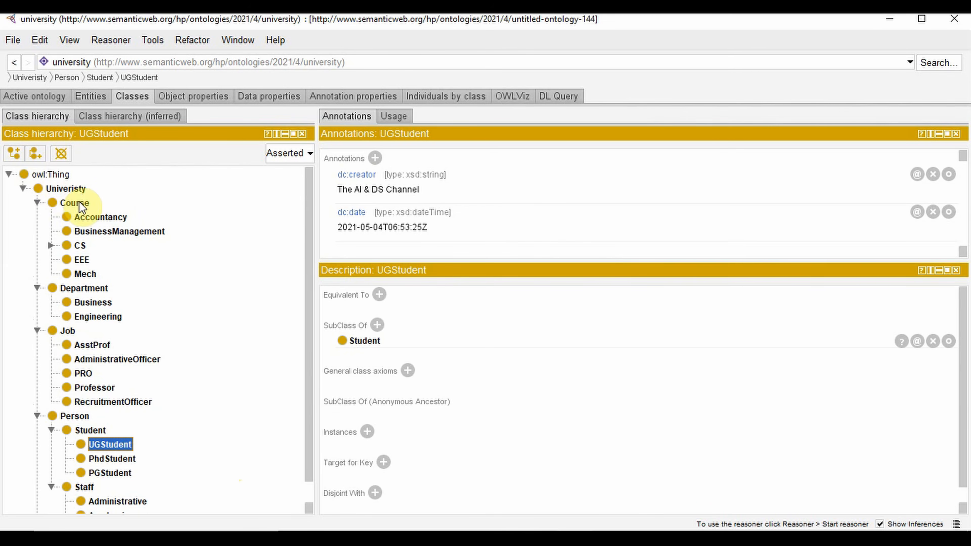
pyautogui.click(50, 245)
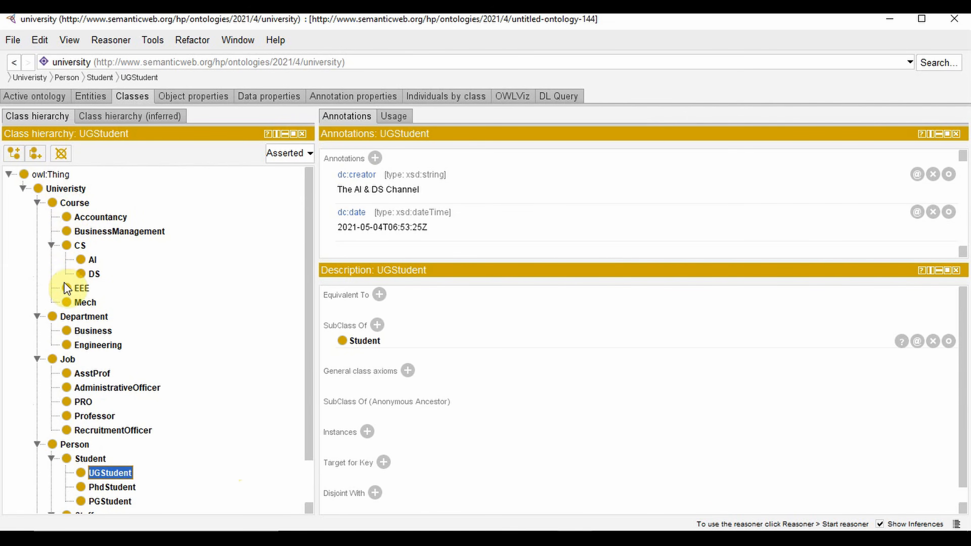
pyautogui.scroll(-1, 132, 291)
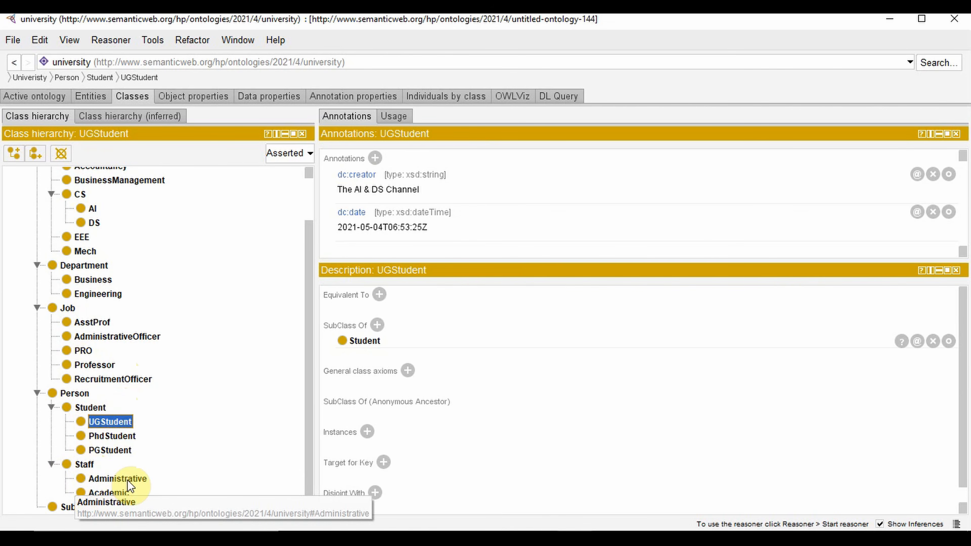
pyautogui.click(127, 430)
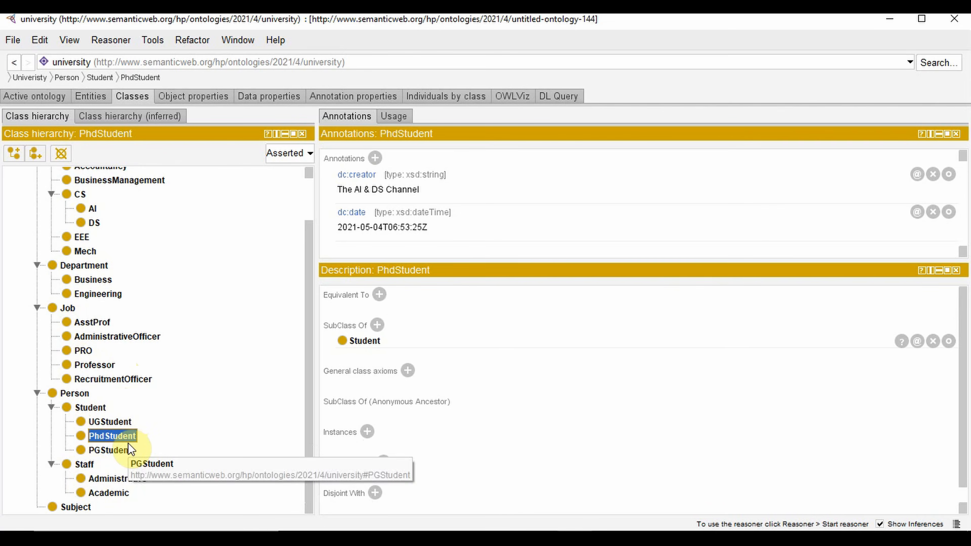
# Collapse the Course, Department, Job and Person branches so only the direct subclasses of Univeristy are listed.
pyautogui.scroll(3, 128, 443)
pyautogui.click(36, 202)
pyautogui.click(36, 217)
pyautogui.click(37, 231)
pyautogui.click(50, 316)
pyautogui.click(51, 260)
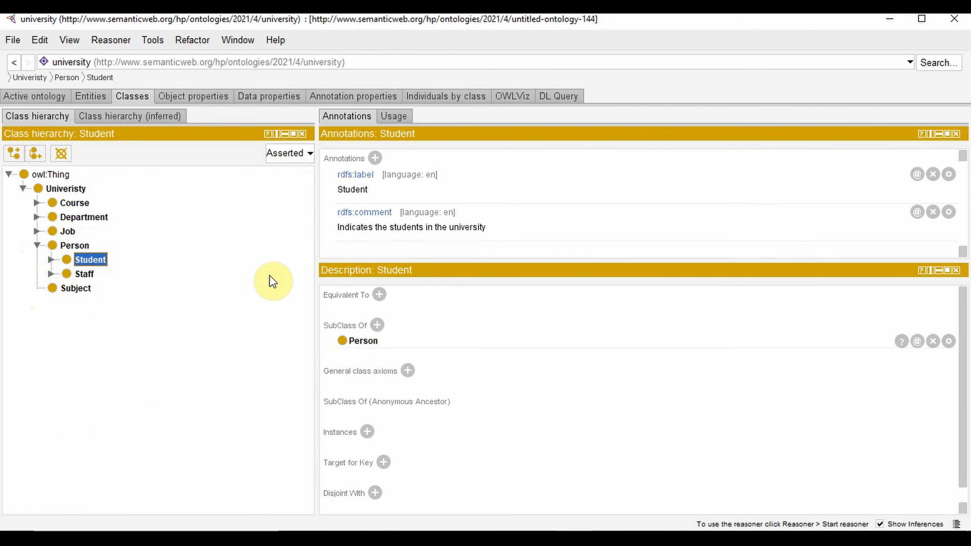
pyautogui.click(37, 245)
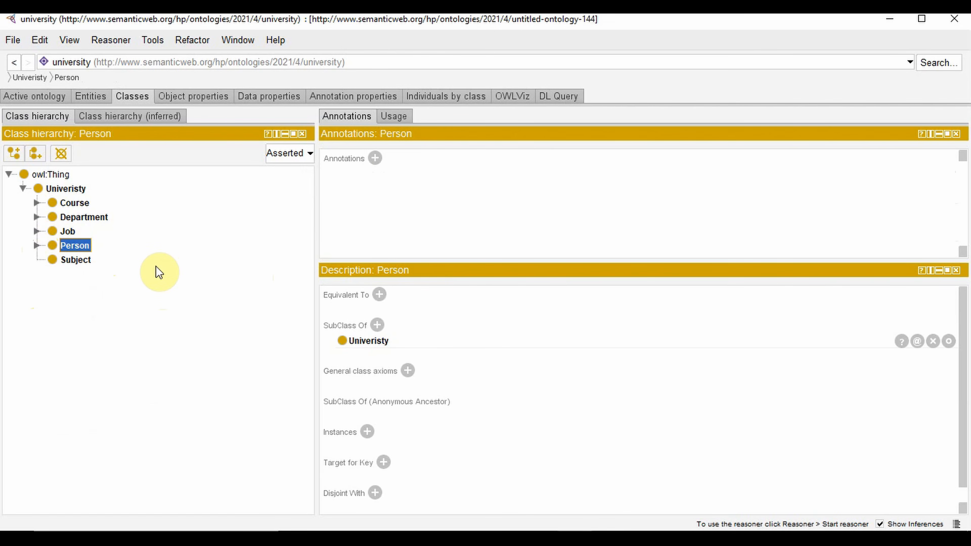
# View the asserted hierarchy graphs of Person, Job, Department, Course and Univeristy in OWLViz.
pyautogui.click(517, 97)
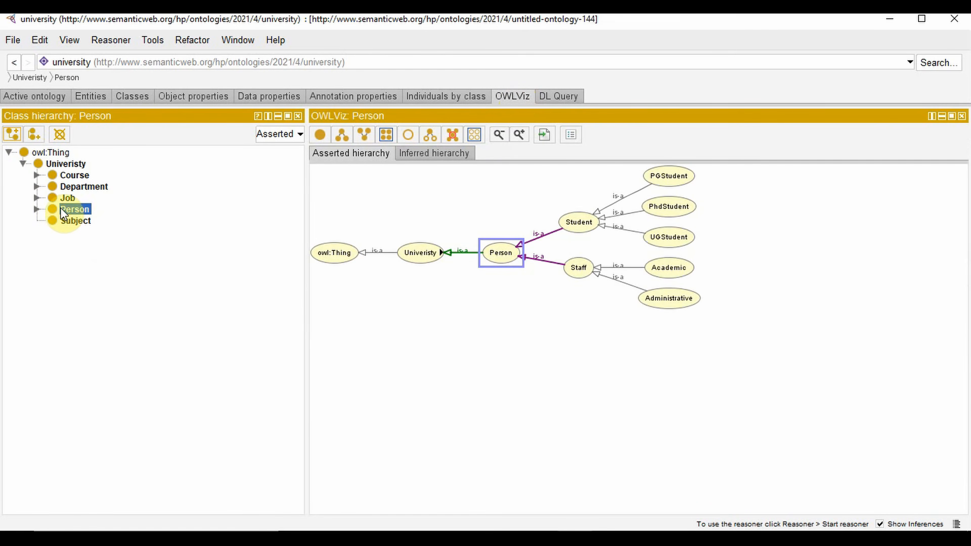
pyautogui.click(53, 198)
pyautogui.click(53, 186)
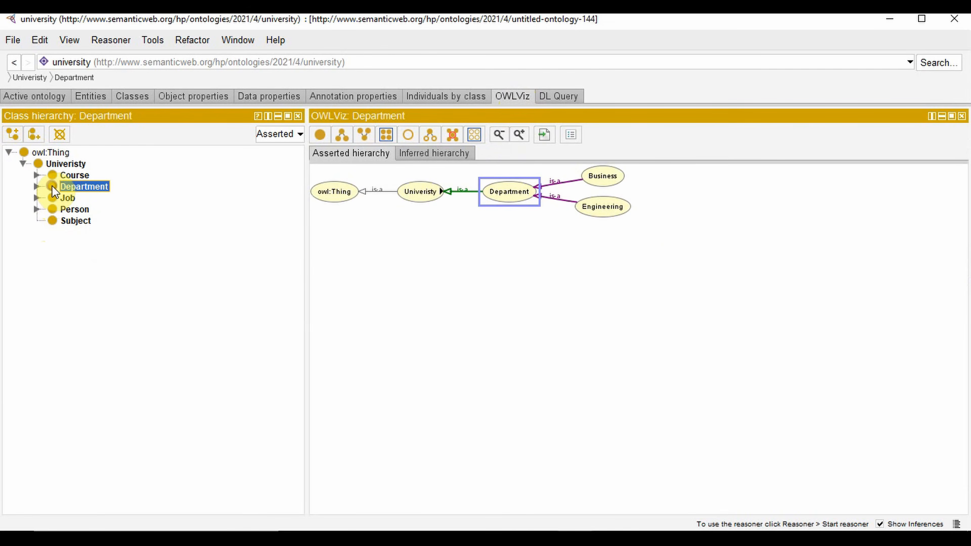
pyautogui.click(56, 175)
pyautogui.click(61, 164)
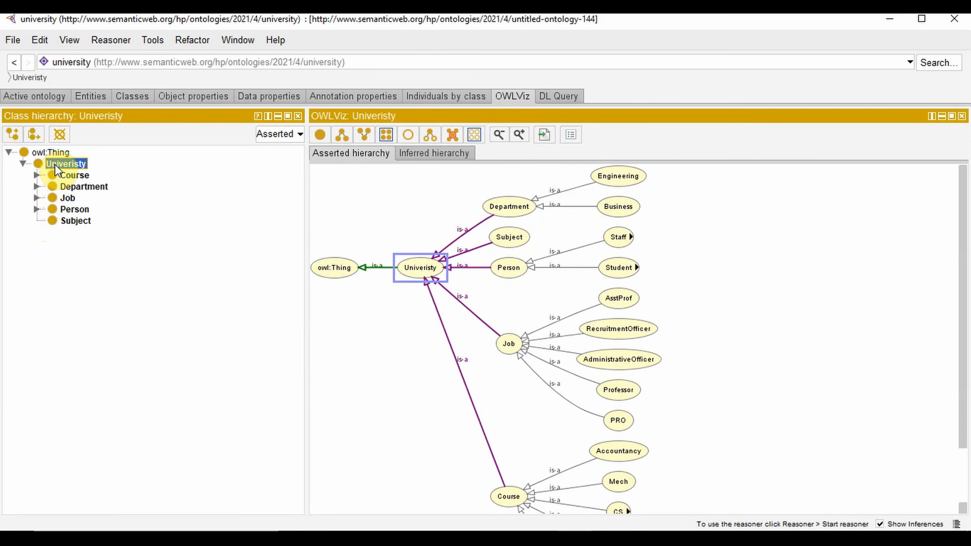
# Show all classes in the OWLViz graph and look through the complete asserted hierarchy.
pyautogui.click(386, 136)
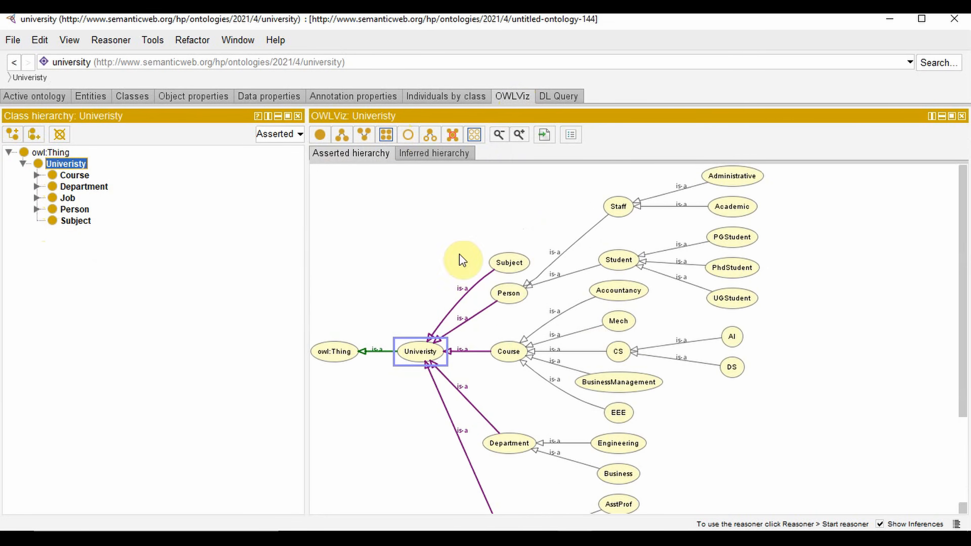
pyautogui.scroll(-3, 667, 352)
pyautogui.scroll(3, 667, 352)
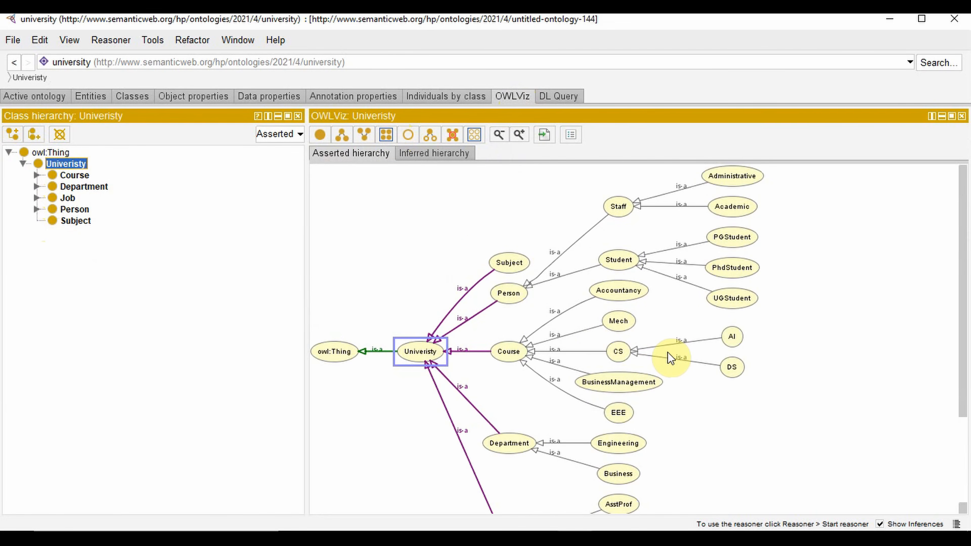
pyautogui.scroll(-5, 667, 352)
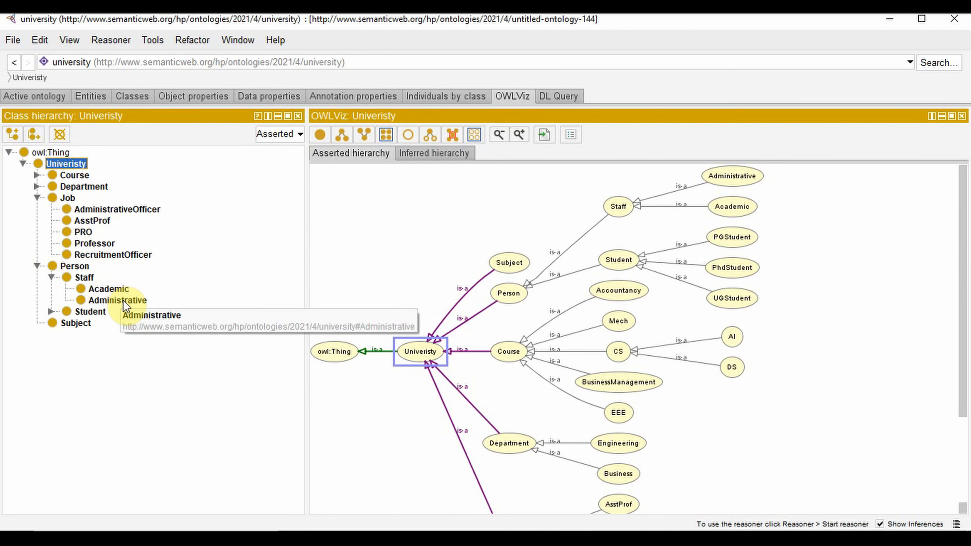
# Return to the class editor and examine the Job and Staff subclasses, including the descriptions of Academic and AsstProf.
pyautogui.click(200, 97)
pyautogui.click(132, 97)
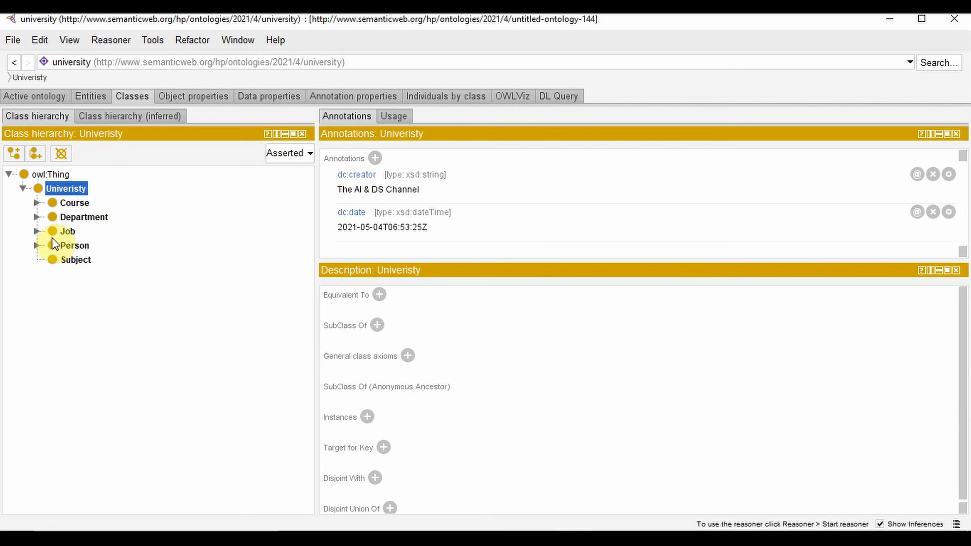
pyautogui.click(36, 245)
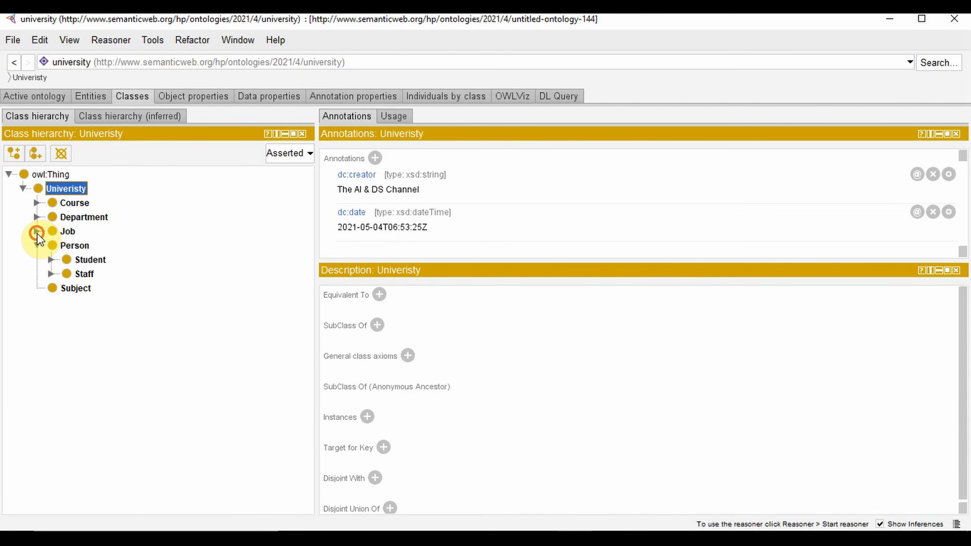
pyautogui.click(37, 231)
pyautogui.click(73, 331)
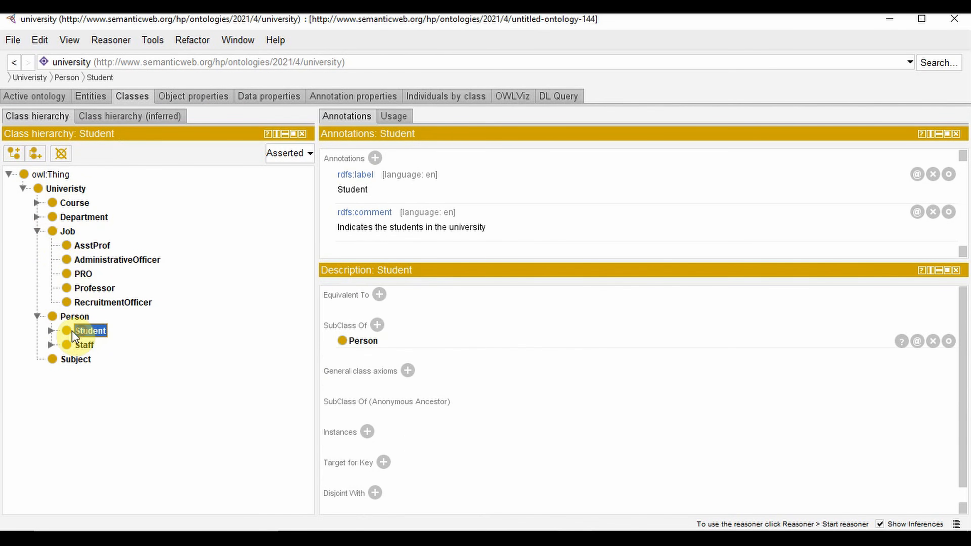
pyautogui.click(51, 344)
pyautogui.click(107, 372)
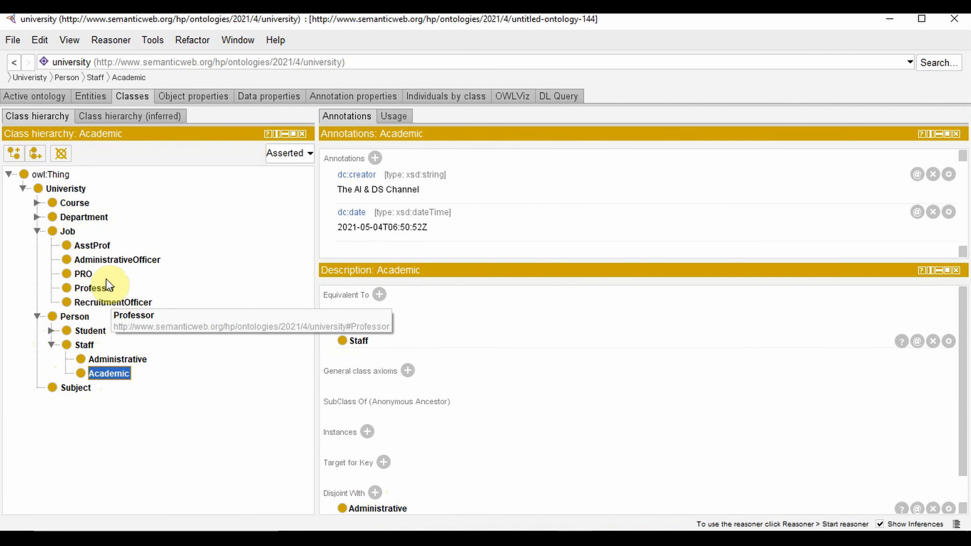
pyautogui.click(98, 244)
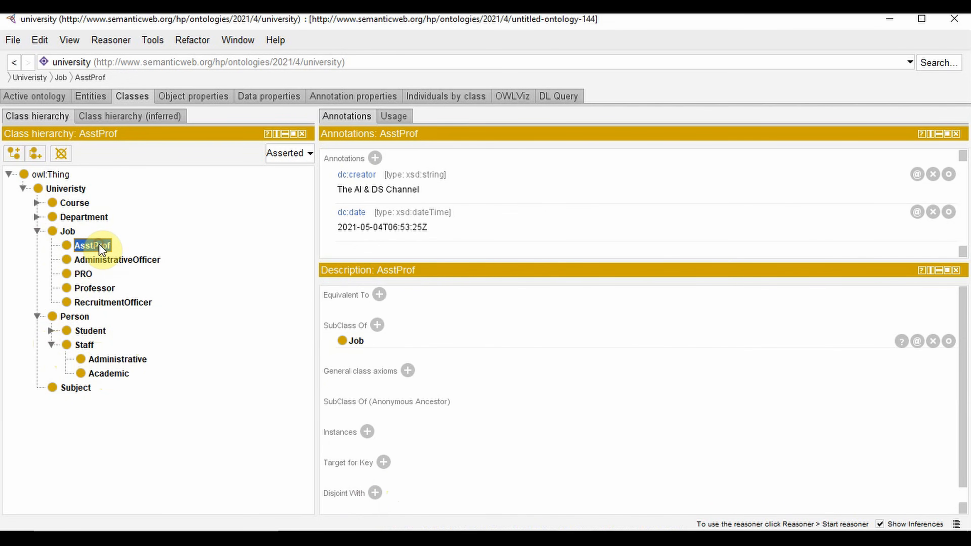
# Make Professor equivalent to the class AsstProf and check the matching equivalence in the AsstProf description.
pyautogui.click(95, 286)
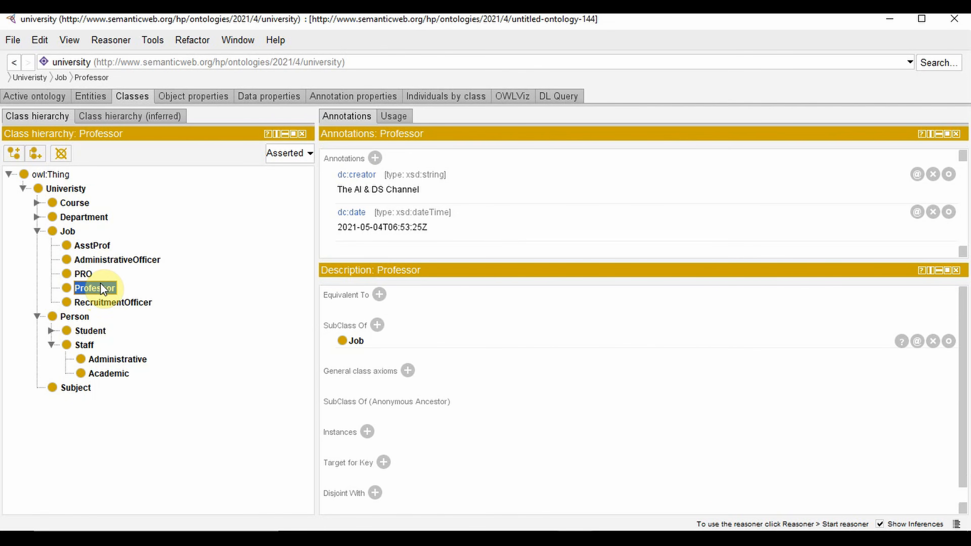
pyautogui.click(379, 295)
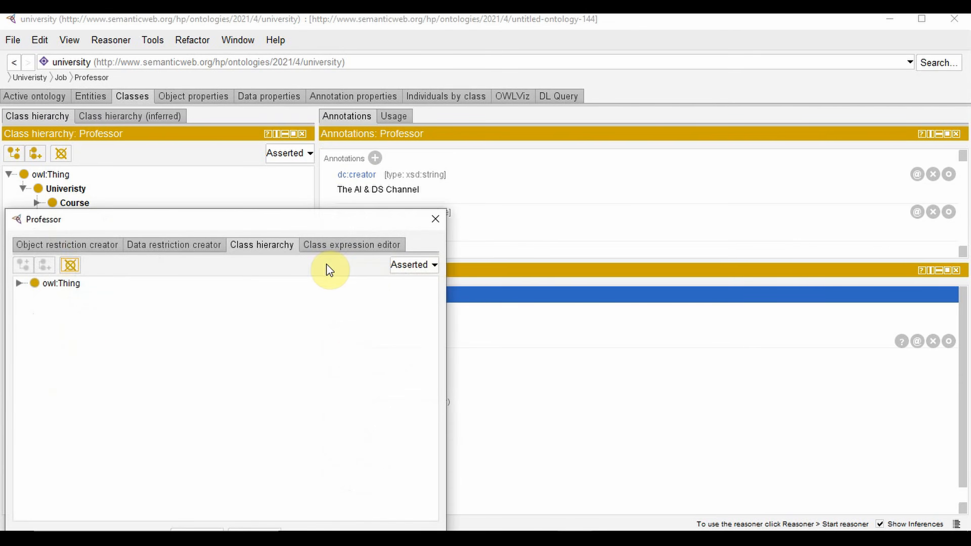
pyautogui.click(286, 211)
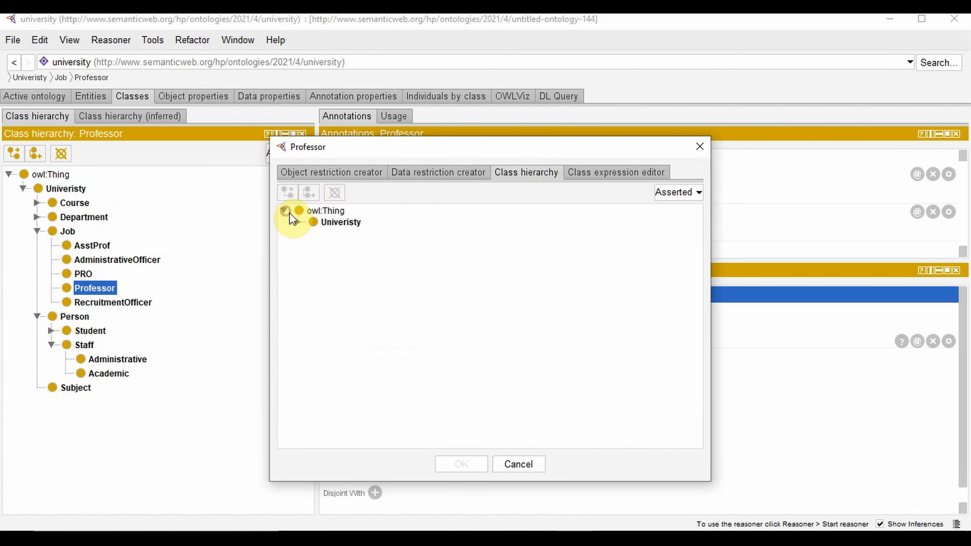
pyautogui.click(297, 221)
pyautogui.click(311, 255)
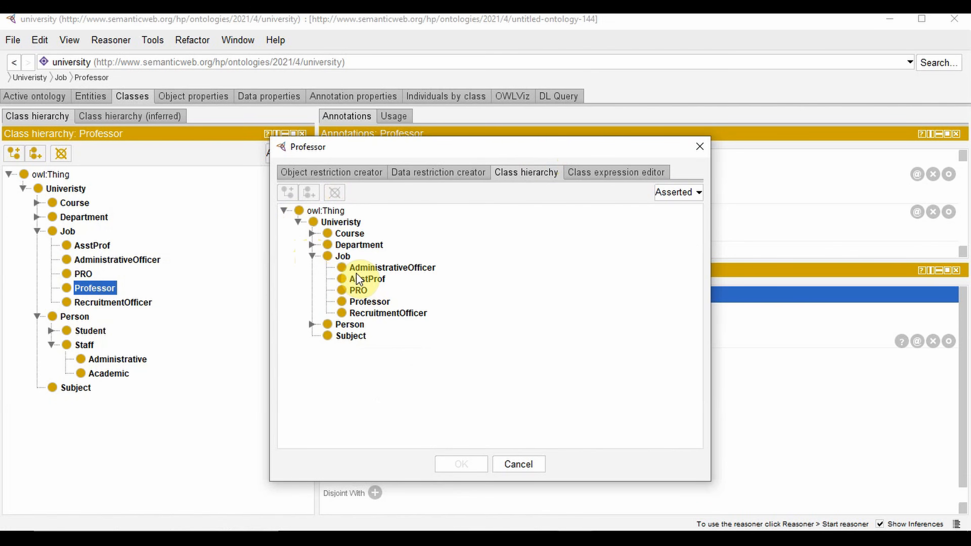
pyautogui.click(358, 279)
pyautogui.click(468, 463)
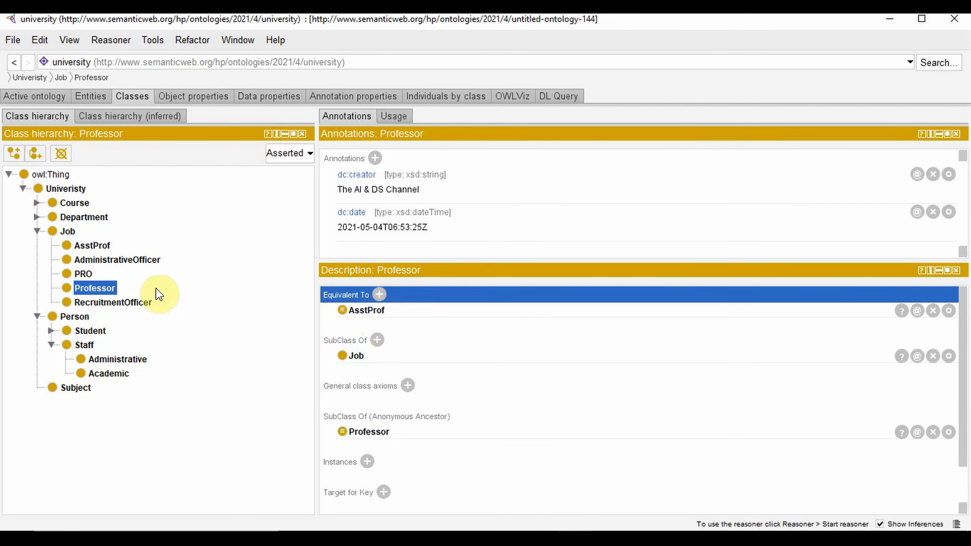
pyautogui.click(91, 246)
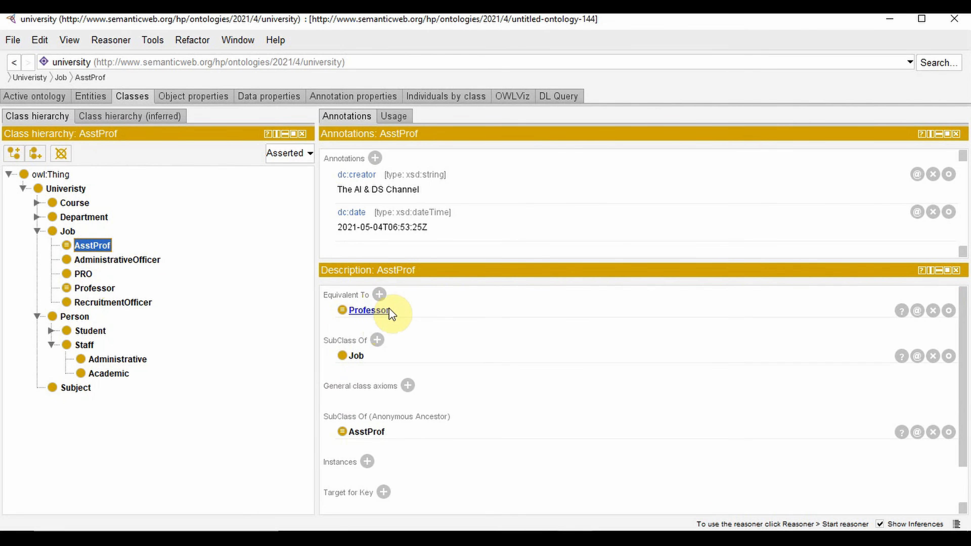
# View the asserted hierarchy of Univeristy with all classes in OWLViz and examine how AsstProf and Professor are linked.
pyautogui.click(510, 94)
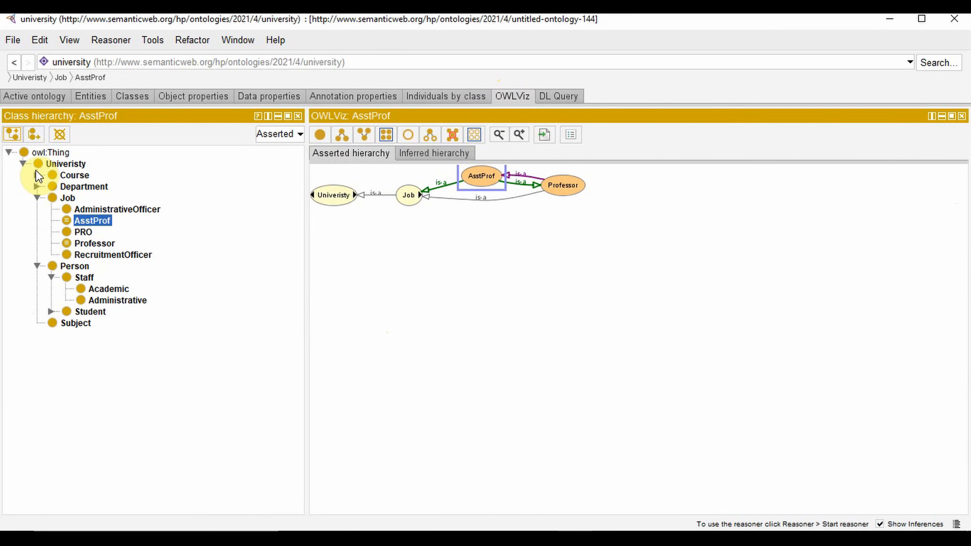
pyautogui.click(66, 163)
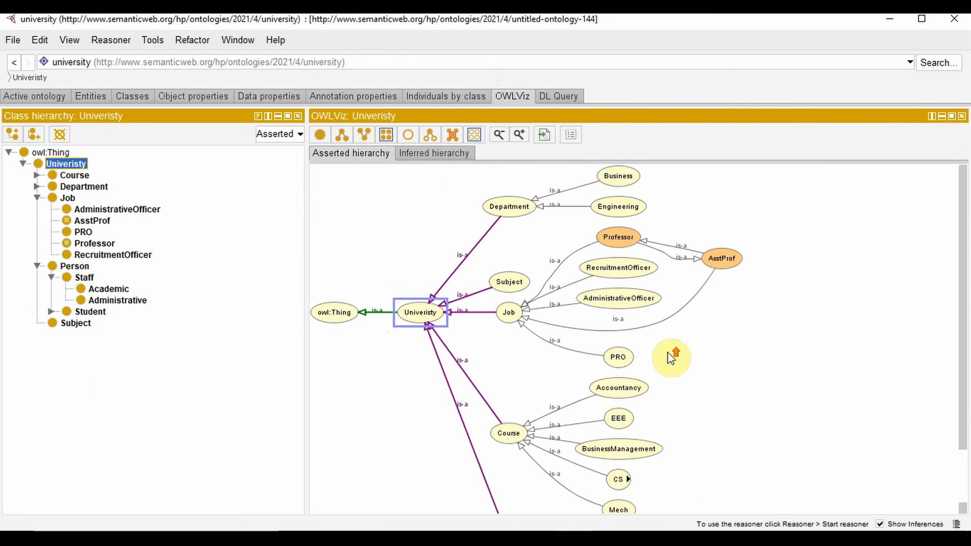
pyautogui.click(384, 135)
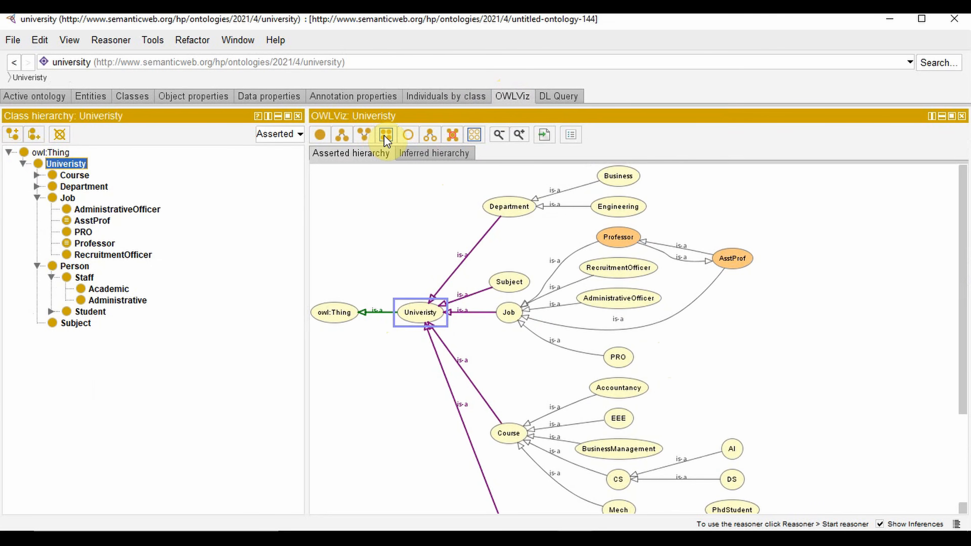
pyautogui.click(420, 232)
pyautogui.scroll(-3, 573, 320)
pyautogui.scroll(3, 572, 315)
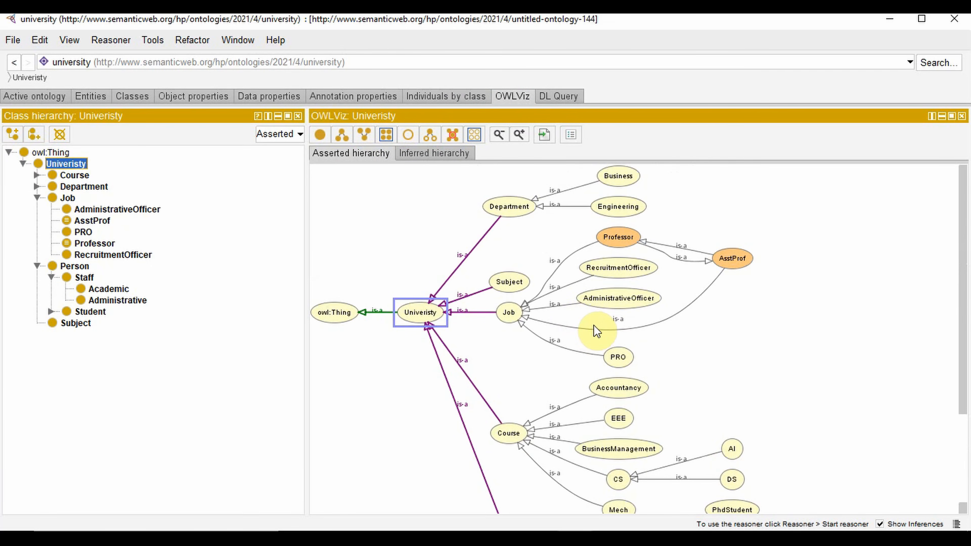
pyautogui.scroll(-3, 594, 328)
pyautogui.scroll(3, 596, 330)
# Export the asserted hierarchy graph as an antialiased JPEG image.
pyautogui.click(543, 136)
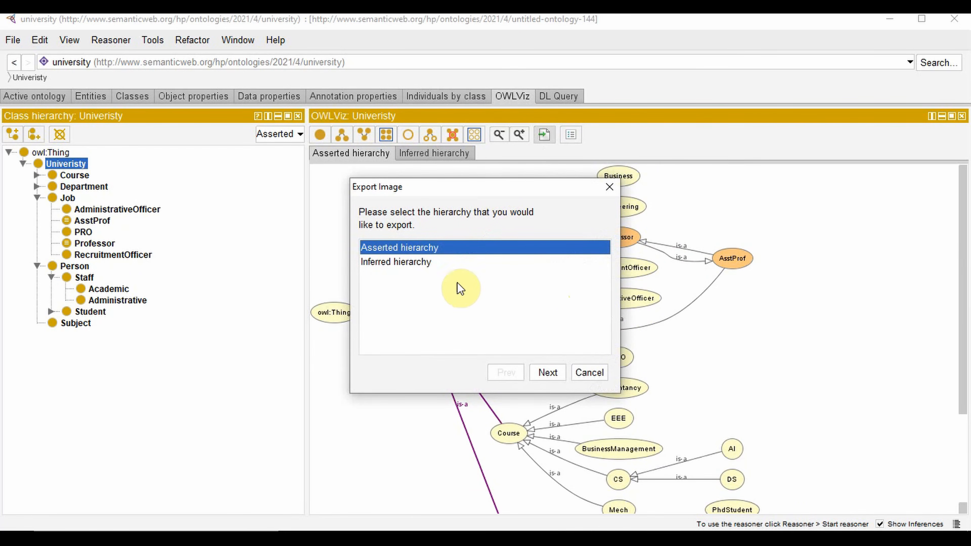
pyautogui.click(550, 374)
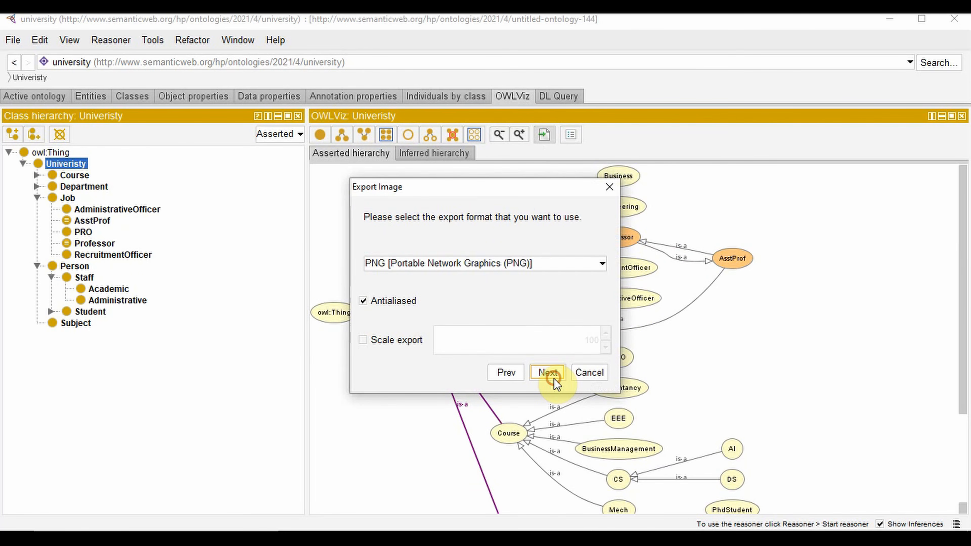
pyautogui.click(550, 263)
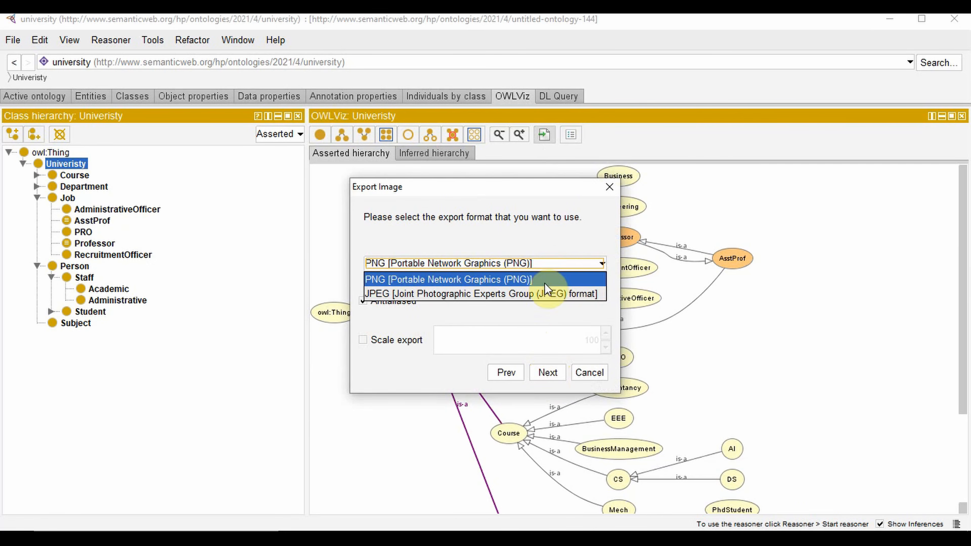
pyautogui.click(543, 291)
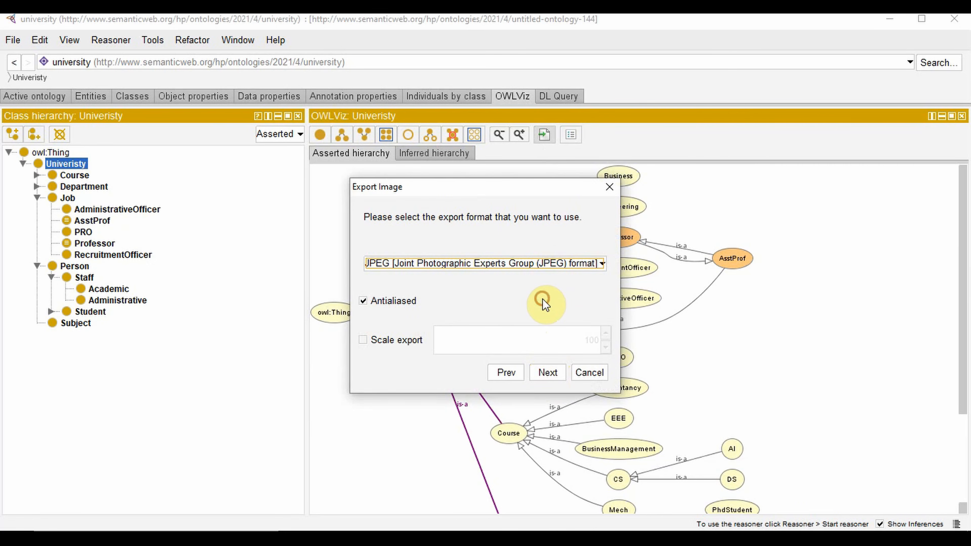
pyautogui.click(545, 368)
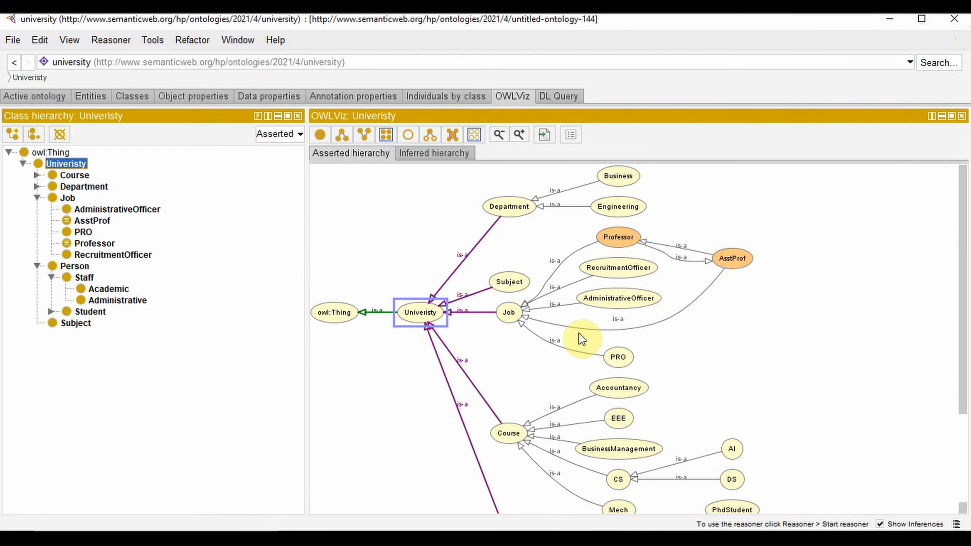
# Look over the full class graph and open the application preferences.
pyautogui.scroll(-3, 573, 350)
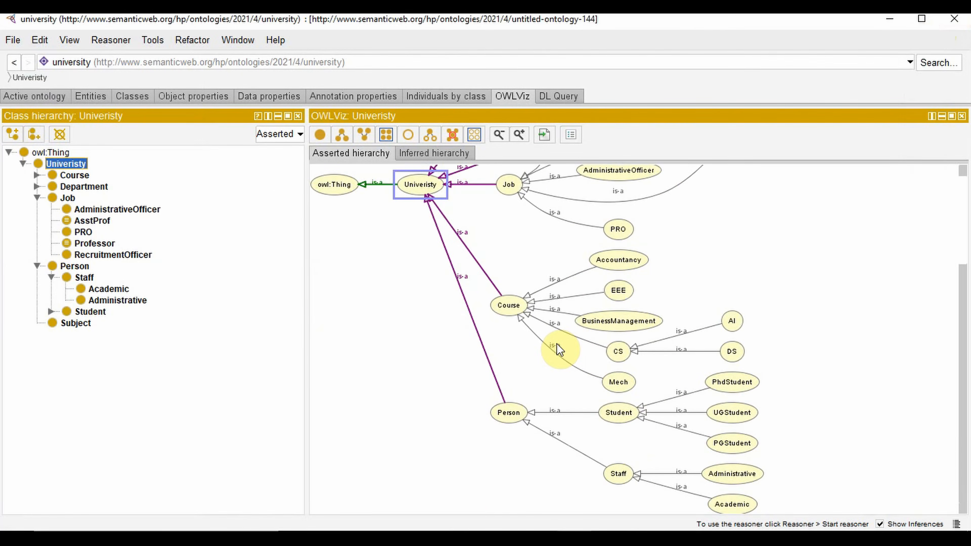
pyautogui.scroll(3, 558, 346)
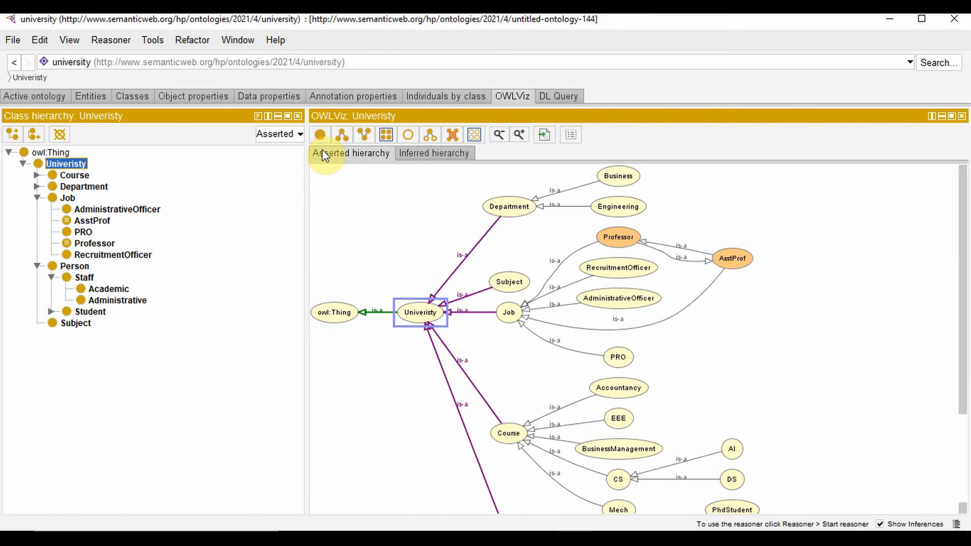
pyautogui.click(12, 40)
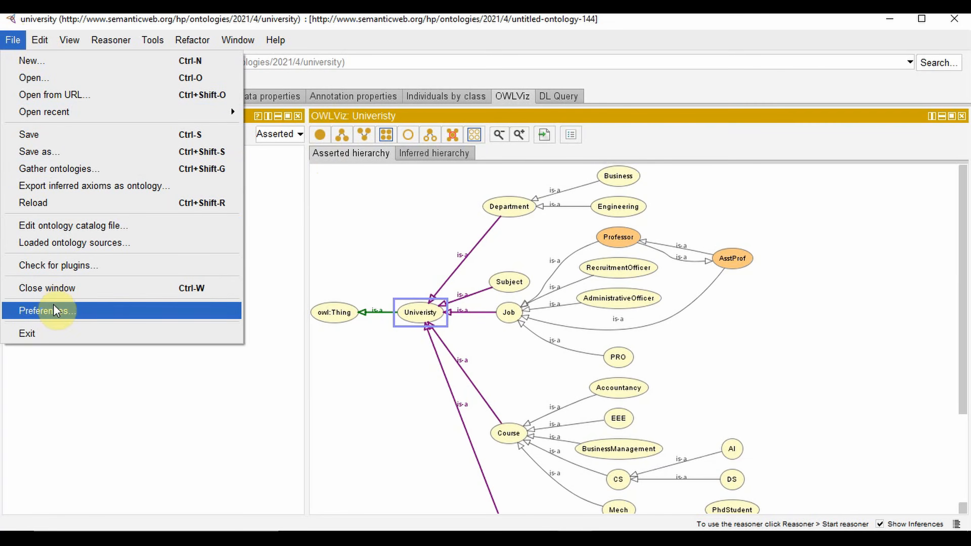
pyautogui.click(61, 310)
pyautogui.click(442, 111)
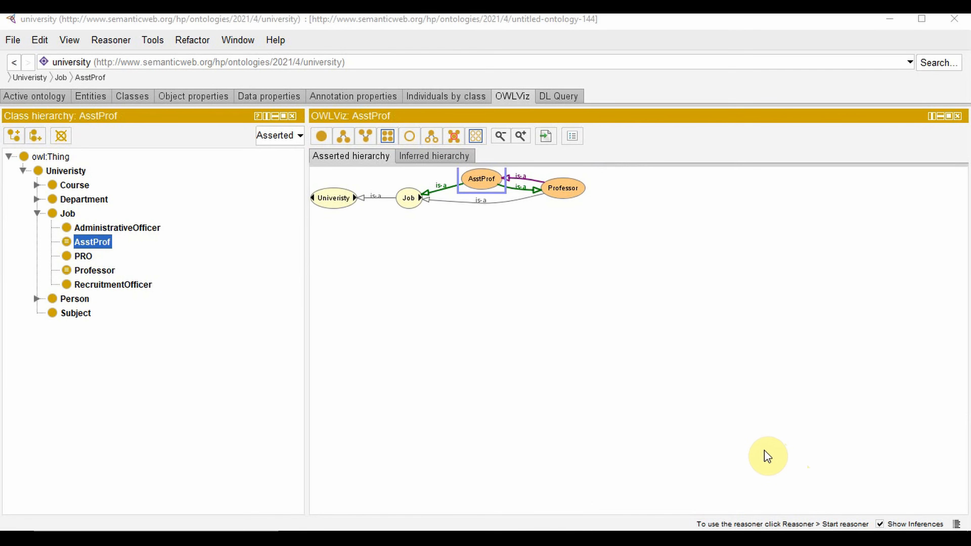
# Create the object property admits as a subproperty of owl:topObjectProperty.
pyautogui.click(209, 96)
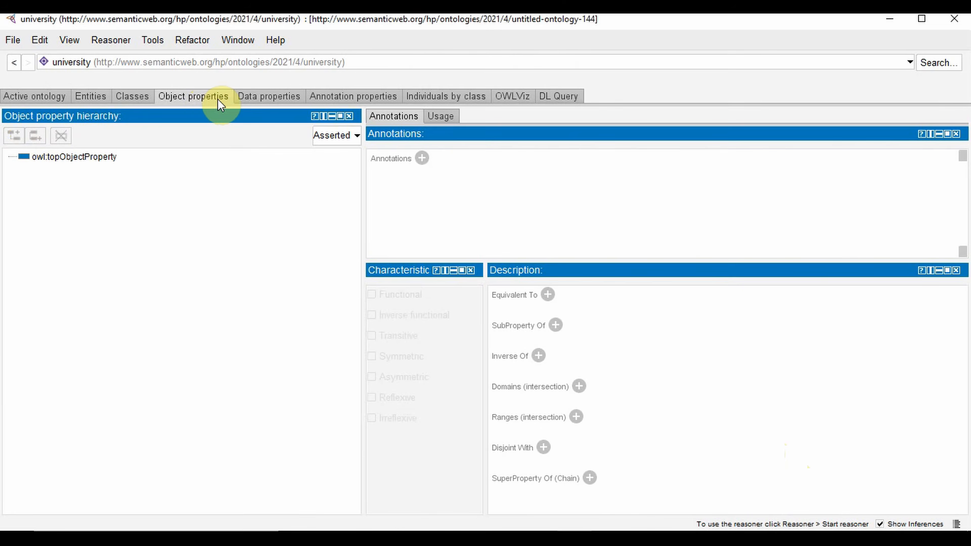
pyautogui.click(244, 98)
pyautogui.click(206, 97)
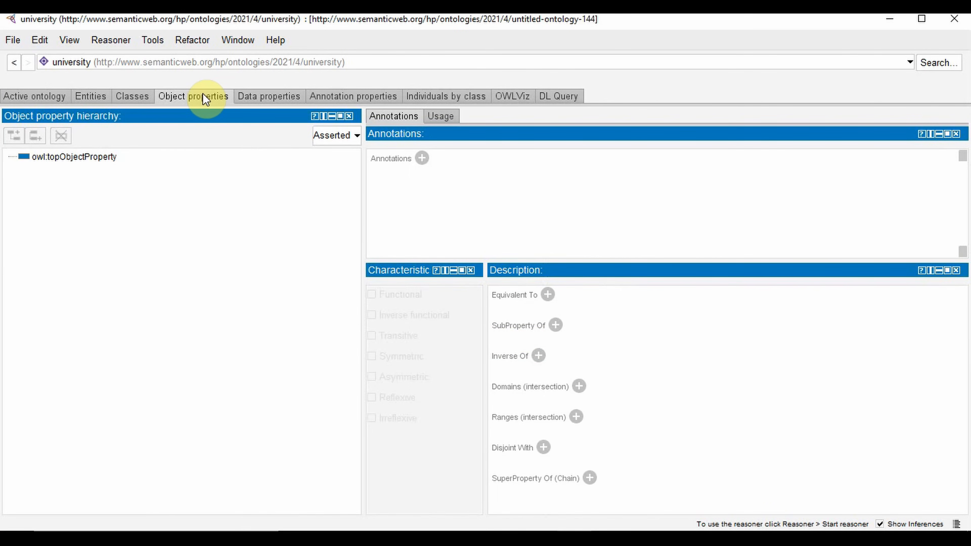
pyautogui.click(38, 156)
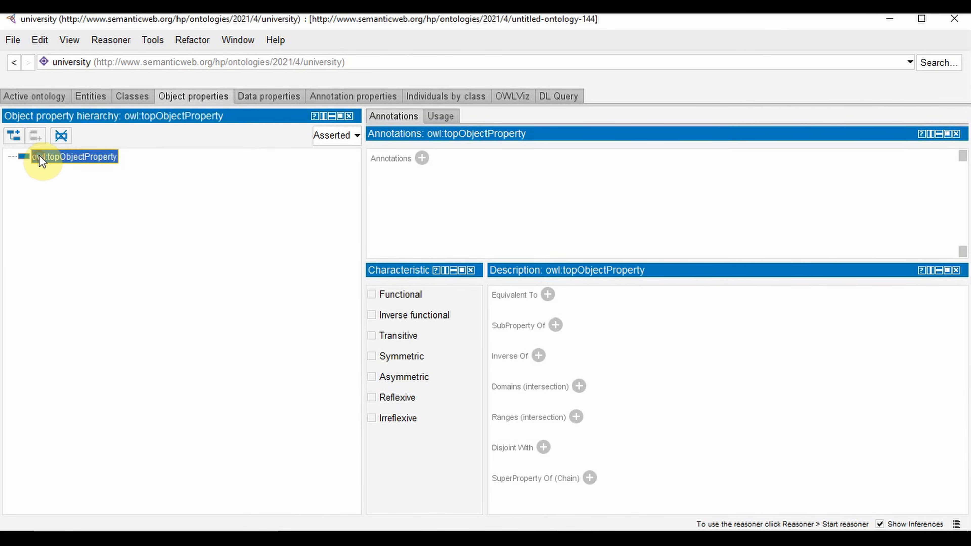
pyautogui.click(18, 136)
pyautogui.write('admits')
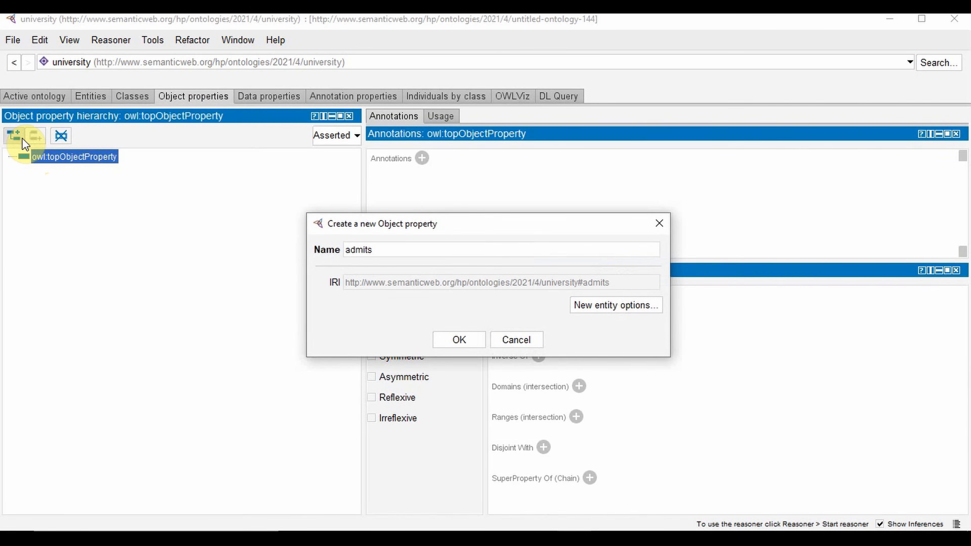
pyautogui.press('Return')
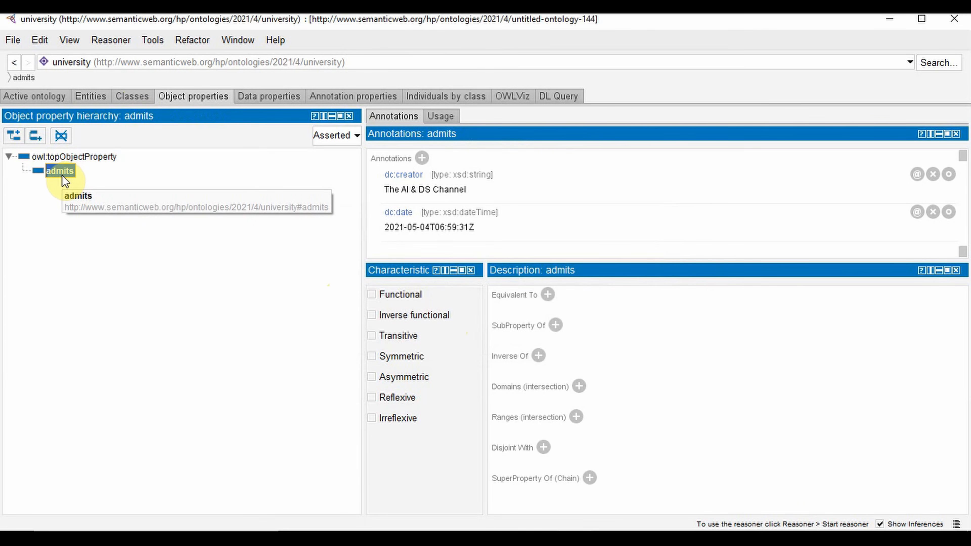
# Set the domain of the admits property to the class Univeristy.
pyautogui.click(579, 387)
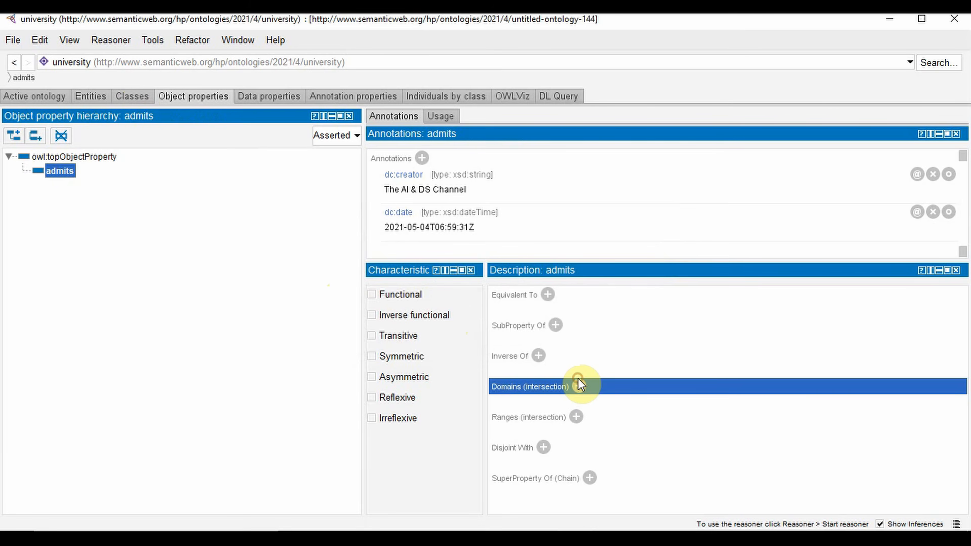
pyautogui.click(57, 283)
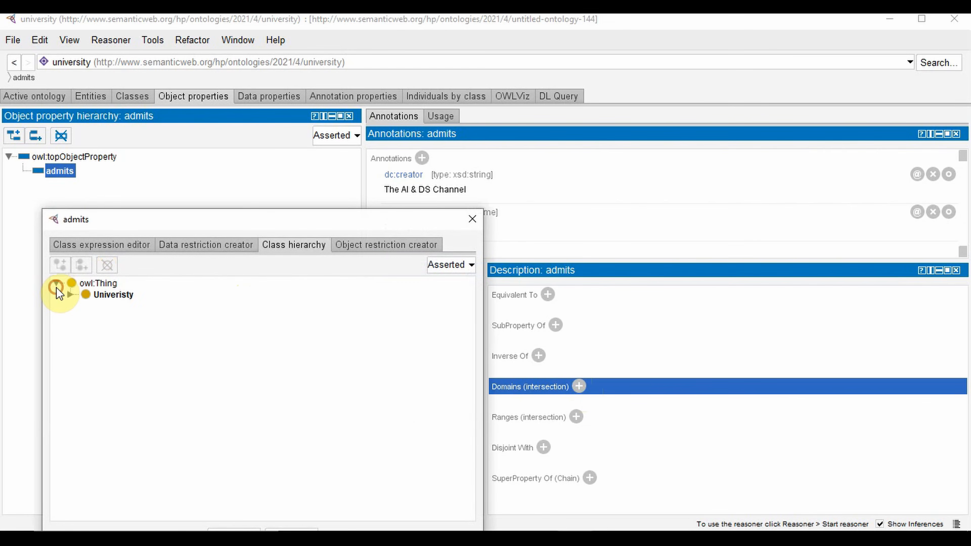
pyautogui.click(71, 294)
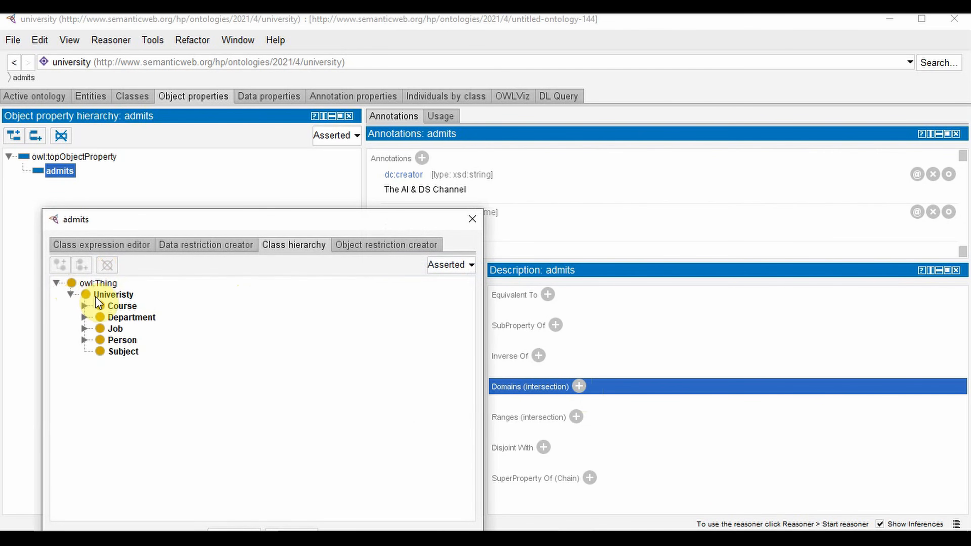
pyautogui.click(114, 295)
pyautogui.moveTo(189, 233); pyautogui.dragTo(211, 225)
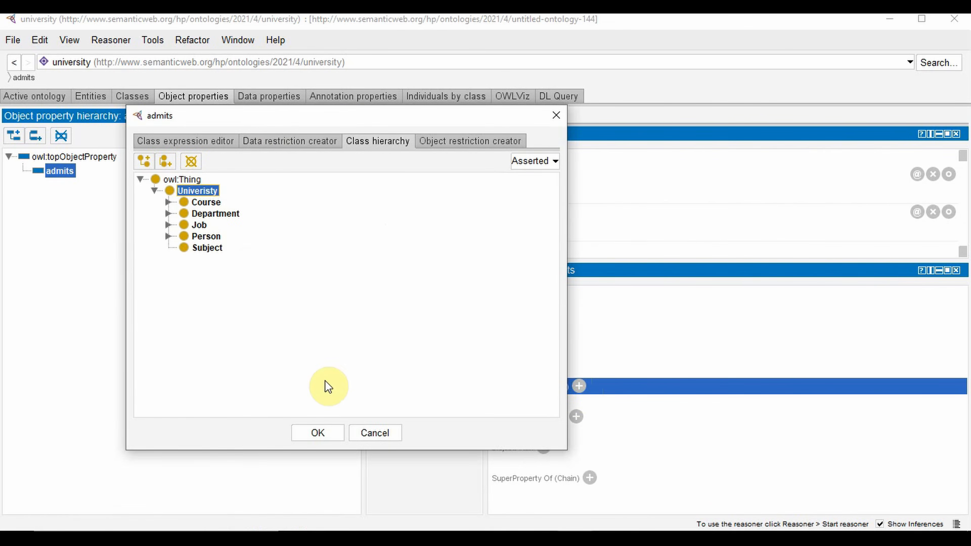
pyautogui.click(321, 432)
# Set the range of the admits property to the Student class under Person.
pyautogui.click(575, 432)
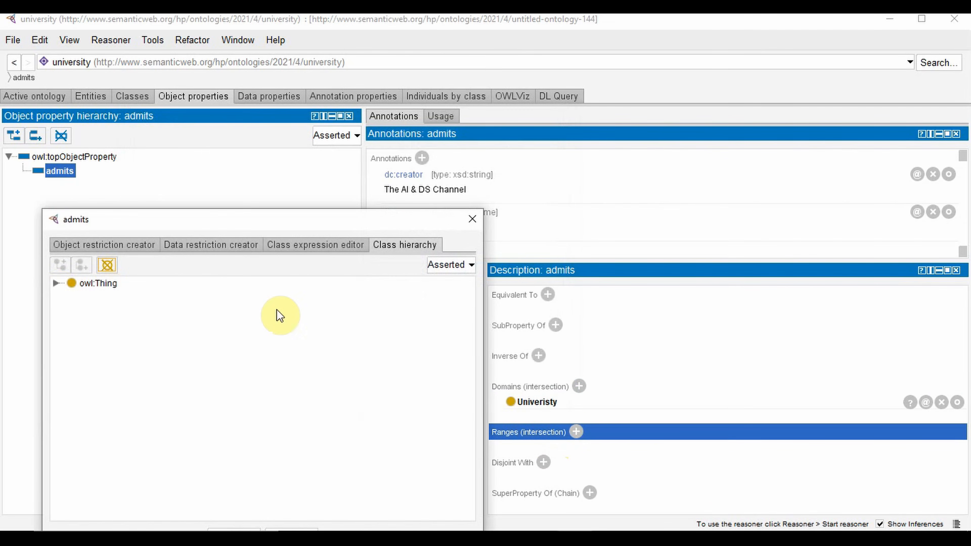
pyautogui.click(56, 283)
pyautogui.click(74, 294)
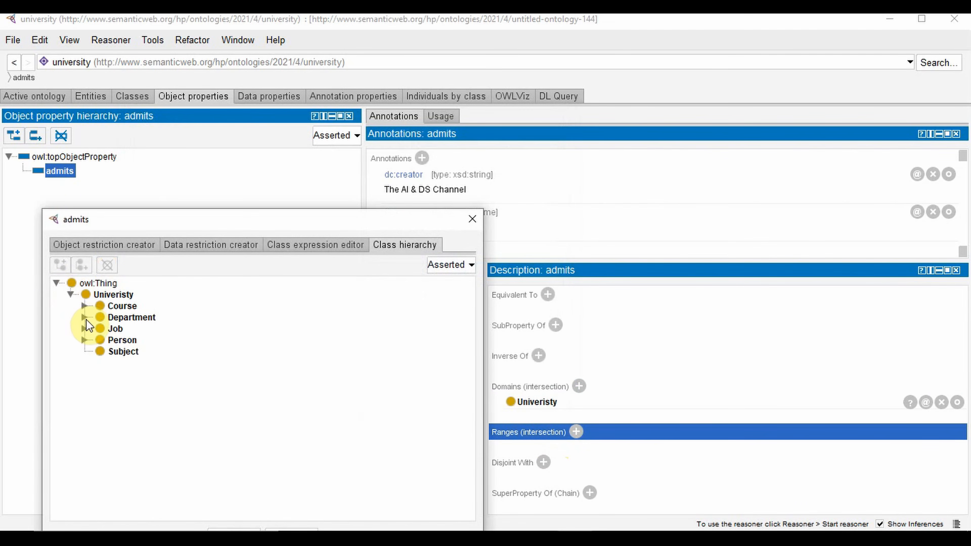
pyautogui.click(84, 339)
pyautogui.click(119, 362)
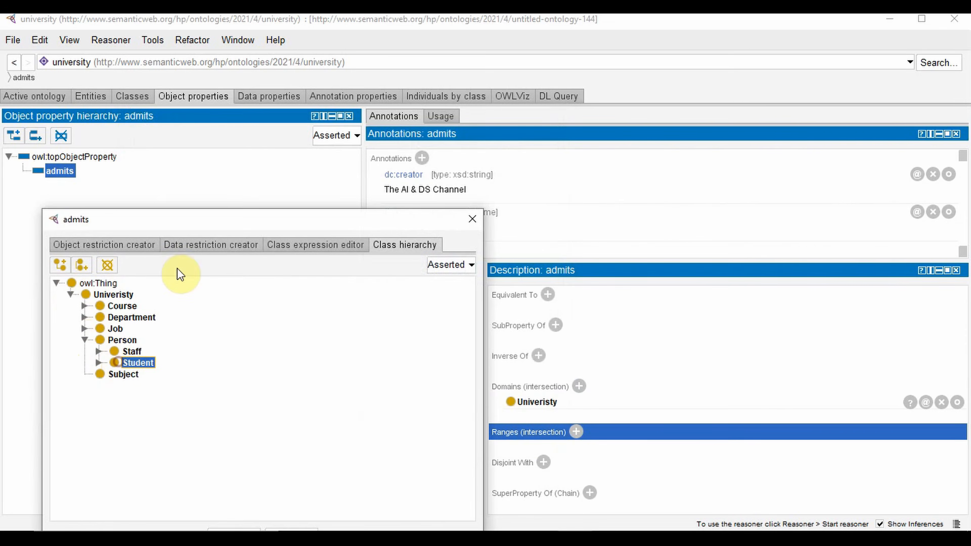
pyautogui.moveTo(201, 220); pyautogui.dragTo(249, 133)
pyautogui.click(287, 449)
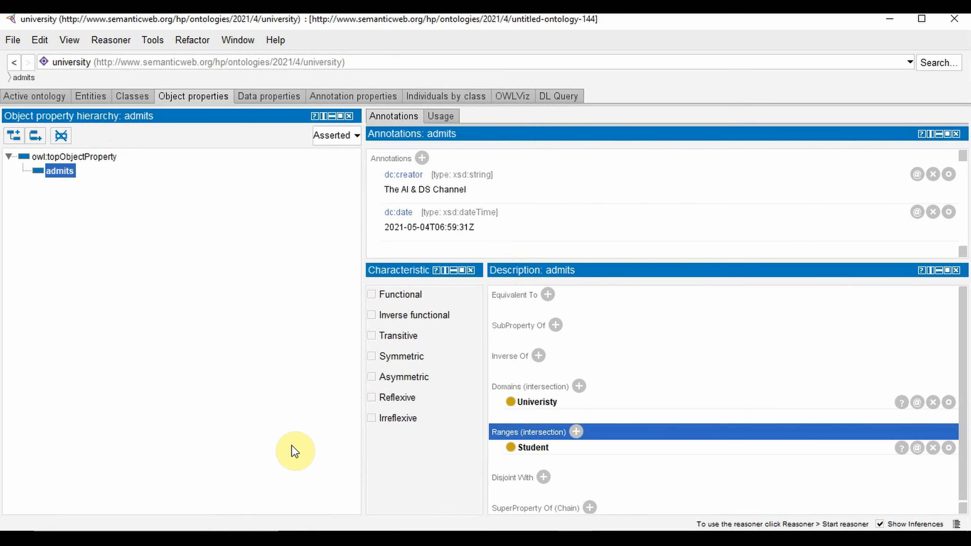
# Create the object property areEnrolledBy as a sibling of admits and set its domain to Course.
pyautogui.click(35, 135)
pyautogui.write('areEnrolledBy')
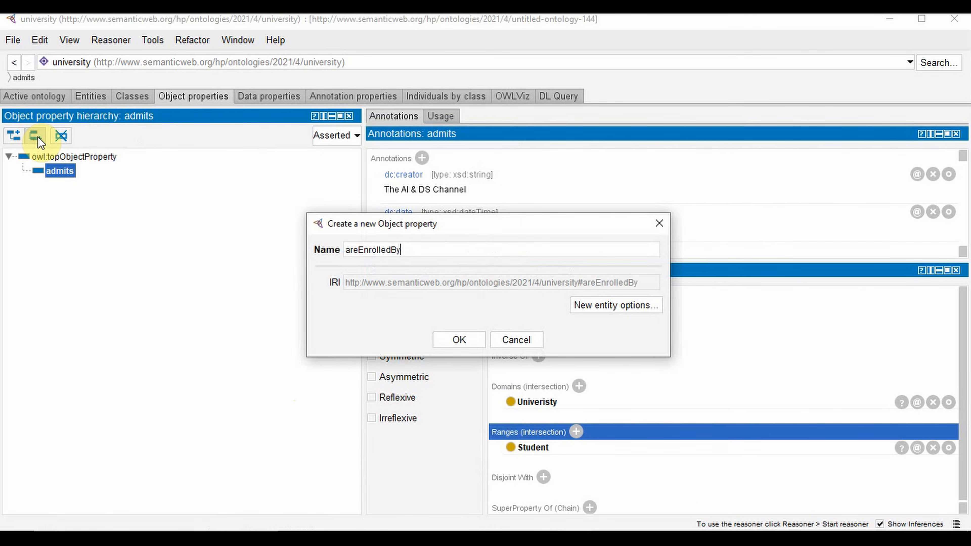
pyautogui.click(458, 340)
pyautogui.click(579, 386)
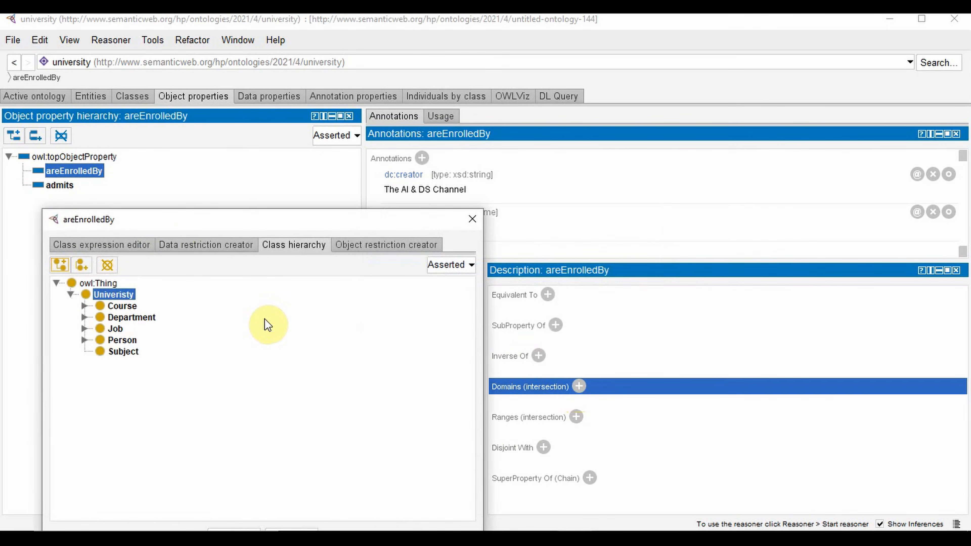
pyautogui.click(99, 306)
pyautogui.moveTo(250, 221); pyautogui.dragTo(301, 124)
pyautogui.click(286, 440)
# Set the range of the areEnrolledBy property to the Student class under Person.
pyautogui.click(576, 432)
pyautogui.click(84, 340)
pyautogui.click(134, 360)
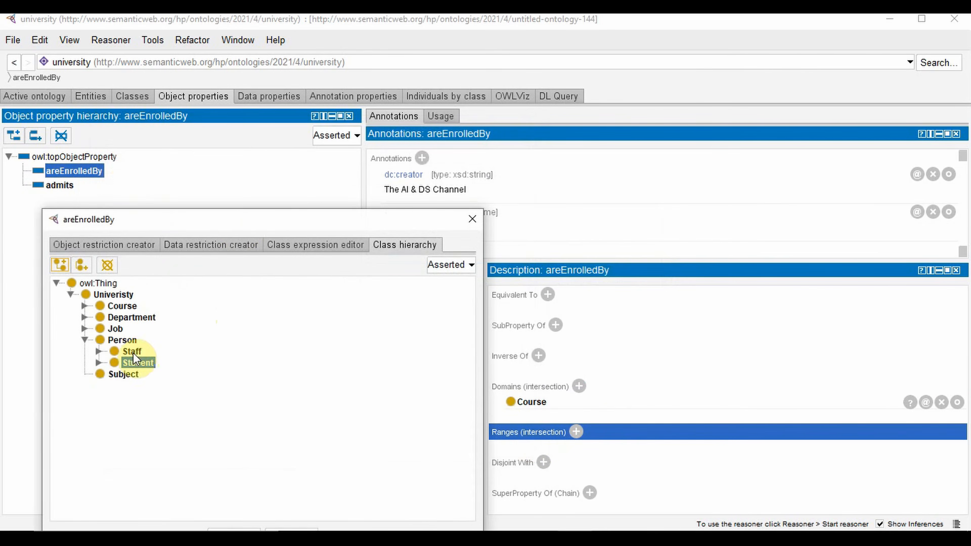
pyautogui.moveTo(242, 221); pyautogui.dragTo(295, 123)
pyautogui.click(285, 440)
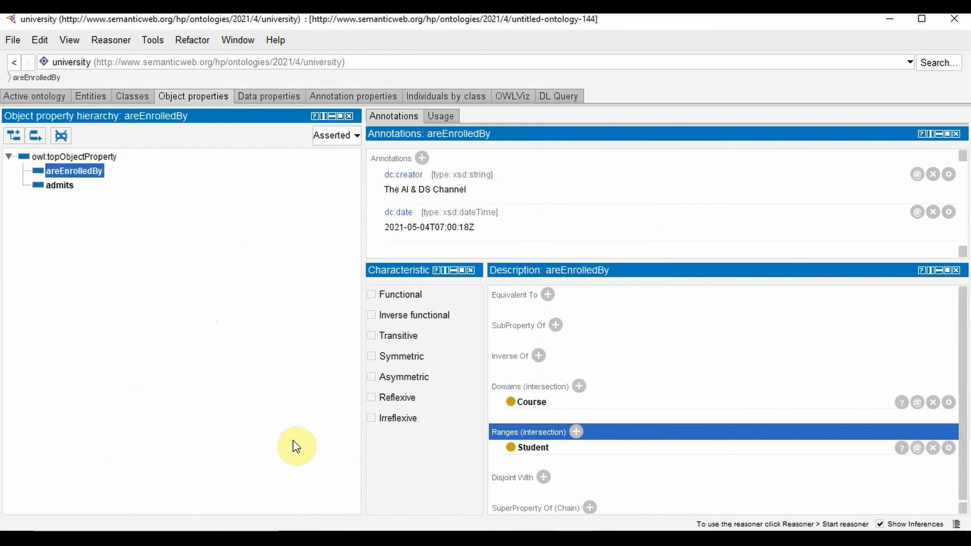
# Create the object property enrollsFor as a sibling of areEnrolledBy.
pyautogui.click(36, 135)
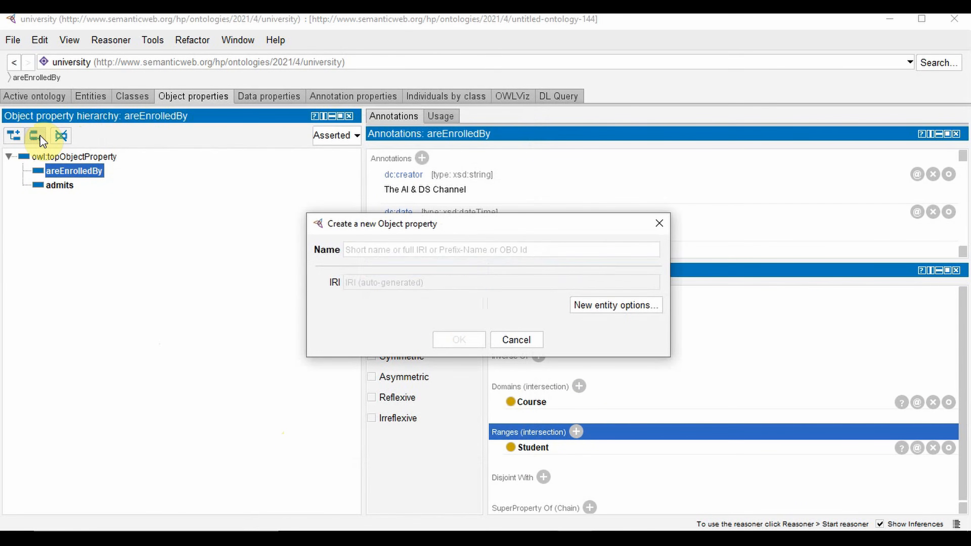
pyautogui.write('enrols')
pyautogui.press('BackSpace')
pyautogui.write('lsFor')
pyautogui.click(458, 340)
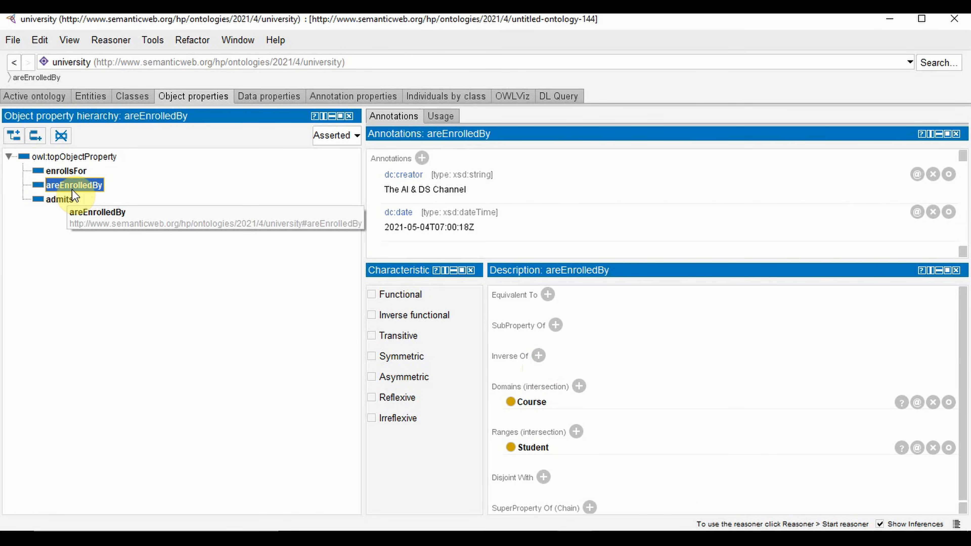
# Declare the areEnrolledBy property as the inverse of enrollsFor.
pyautogui.click(538, 357)
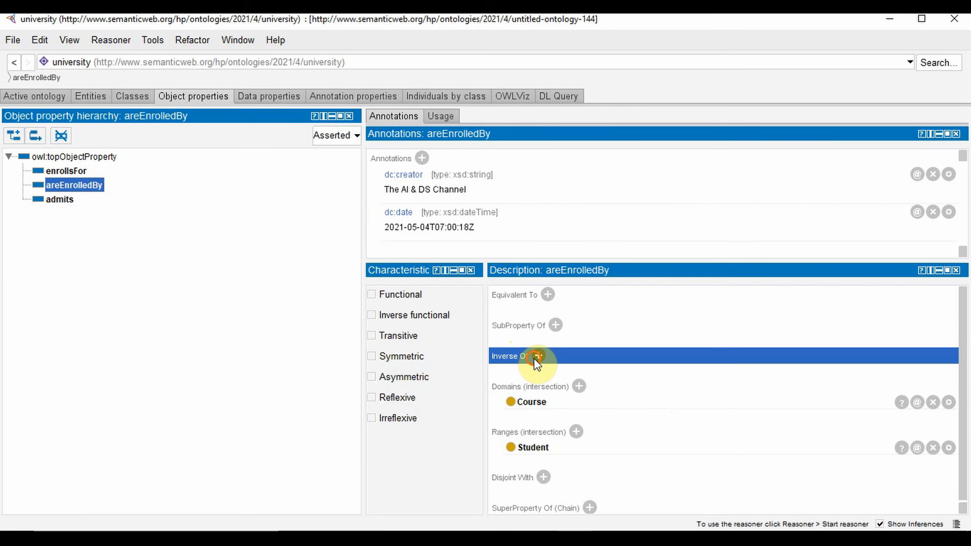
pyautogui.click(268, 194)
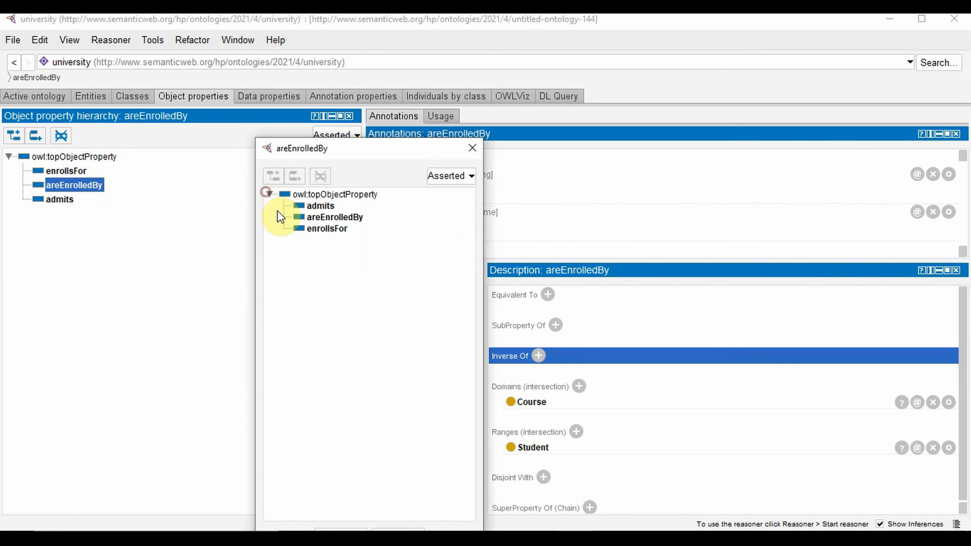
pyautogui.click(321, 228)
pyautogui.moveTo(340, 149); pyautogui.dragTo(342, 57)
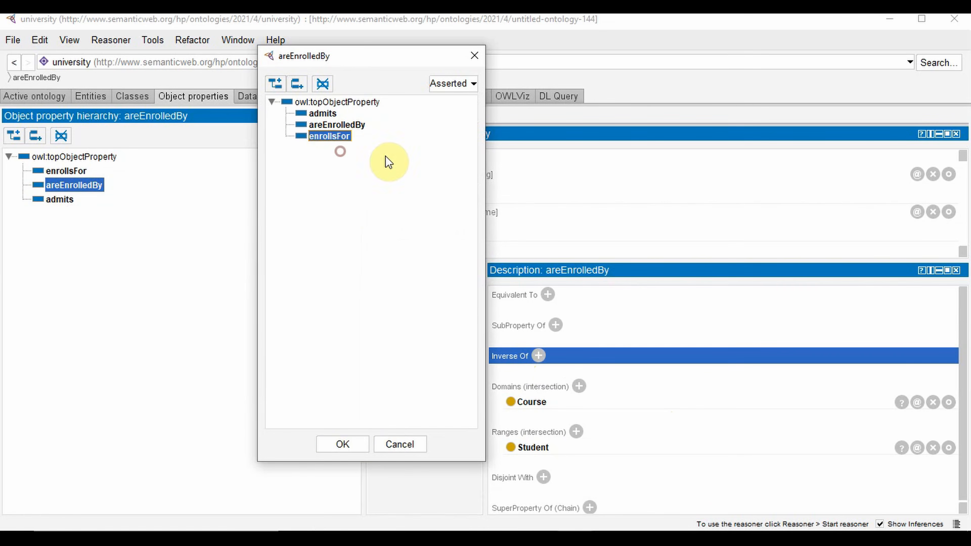
pyautogui.click(355, 444)
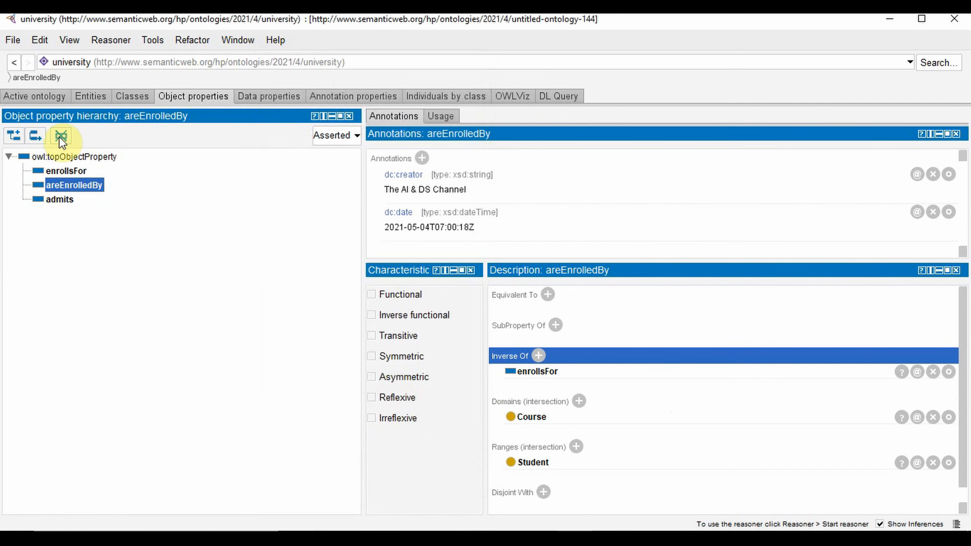
# Set the domain of the enrollsFor property to the Student class under Person.
pyautogui.click(66, 170)
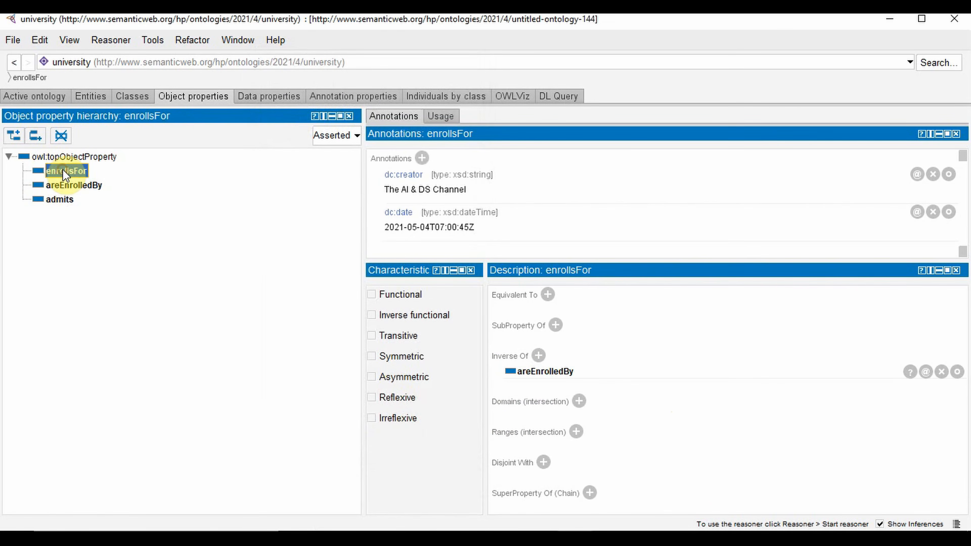
pyautogui.click(579, 400)
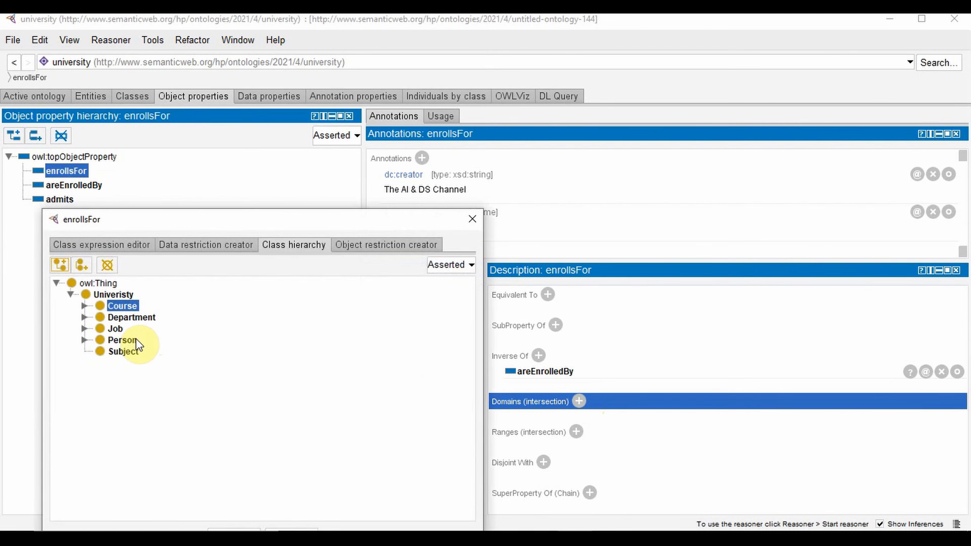
pyautogui.click(84, 339)
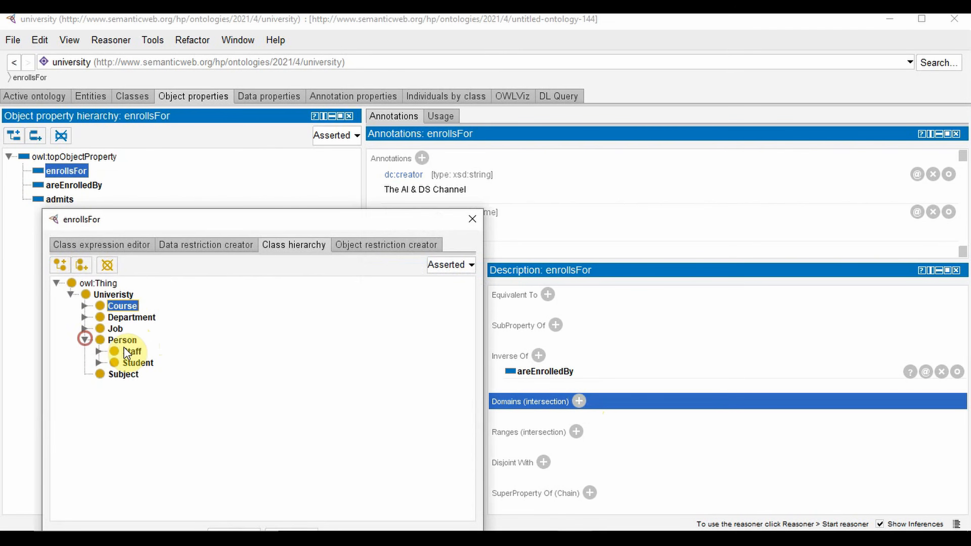
pyautogui.click(138, 363)
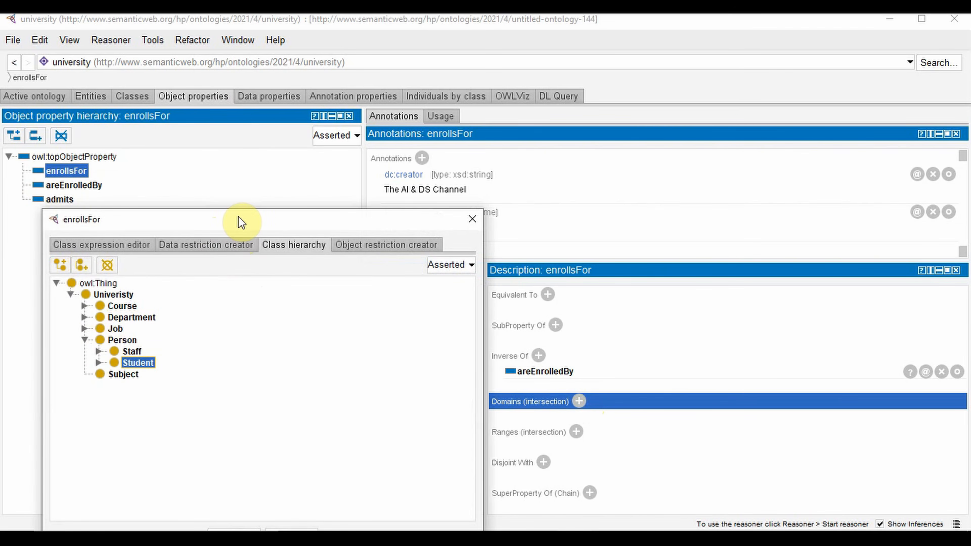
pyautogui.moveTo(238, 219); pyautogui.dragTo(248, 101)
pyautogui.click(243, 418)
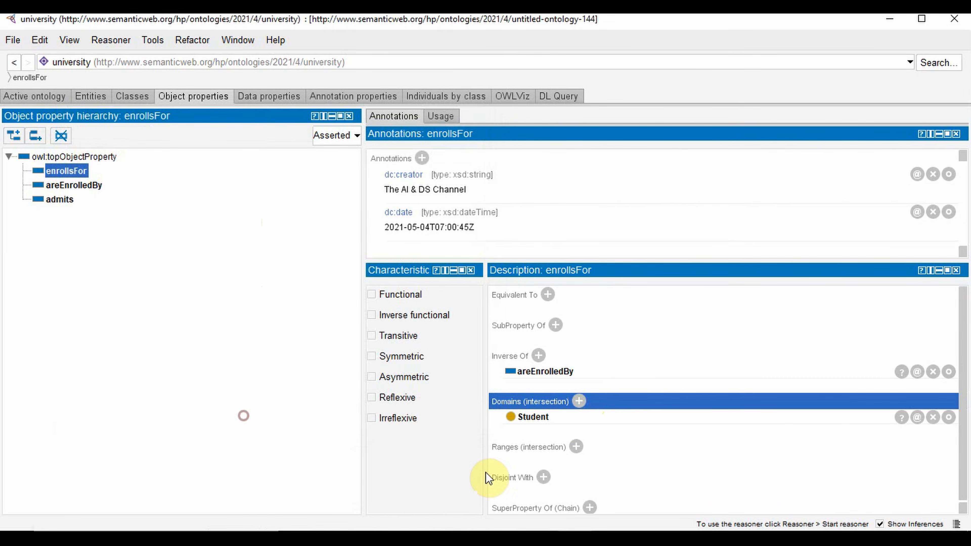
# Set the range of the enrollsFor property to the class Course.
pyautogui.click(576, 446)
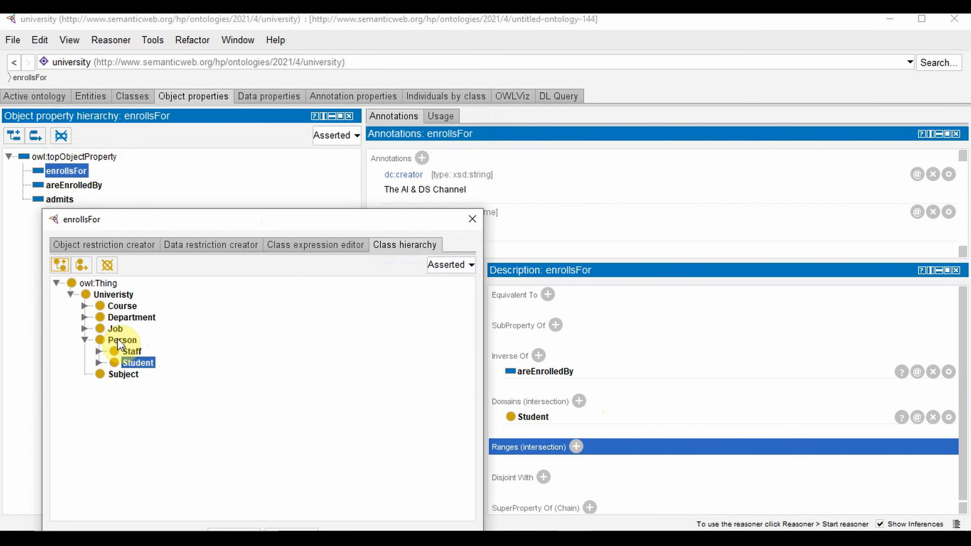
pyautogui.click(118, 306)
pyautogui.moveTo(169, 218); pyautogui.dragTo(291, 118)
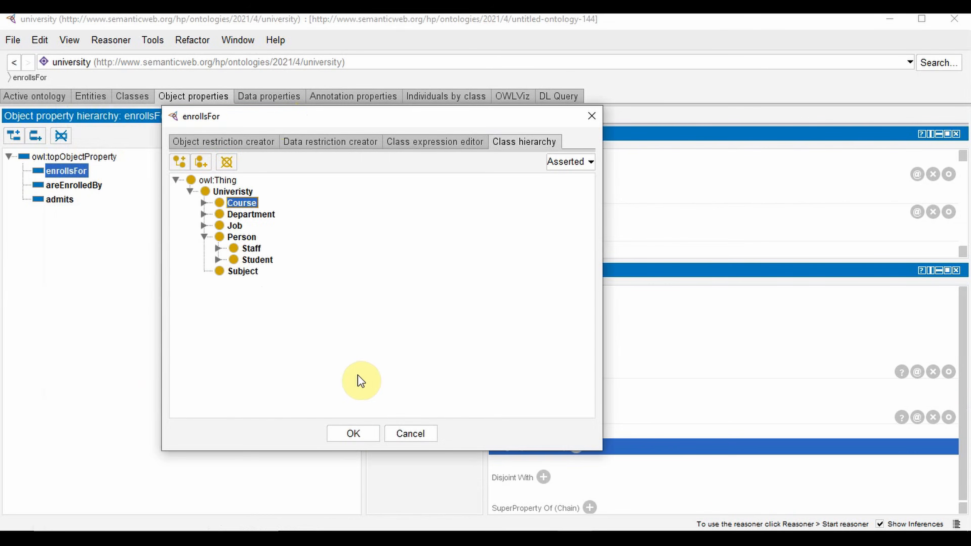
pyautogui.click(363, 431)
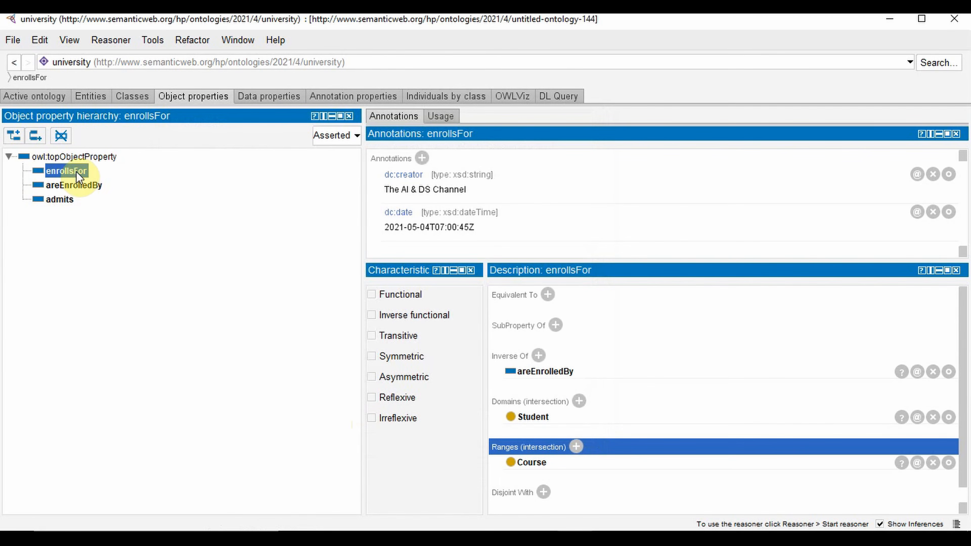
# Create the object property employs as a sibling of enrollsFor and set its domain to Univeristy.
pyautogui.click(36, 135)
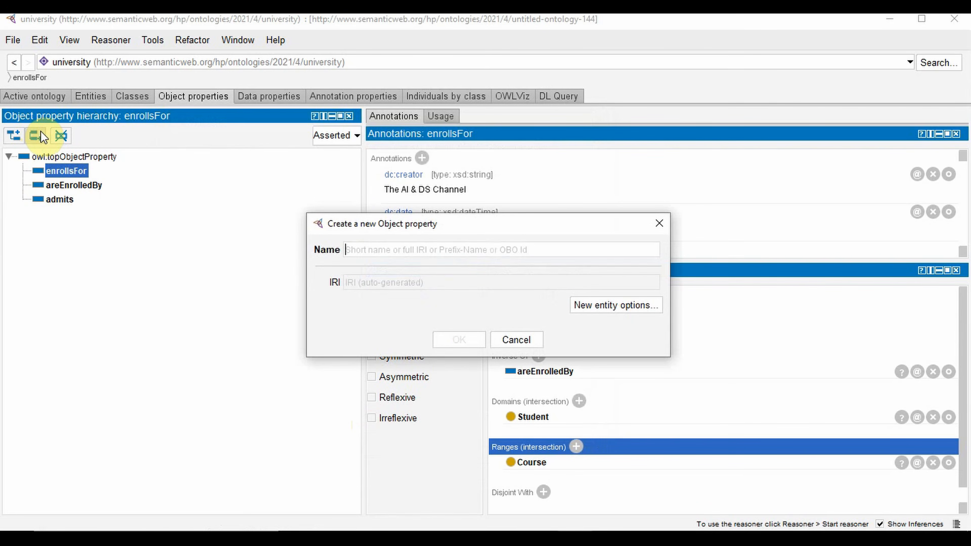
pyautogui.write('employs')
pyautogui.click(440, 337)
pyautogui.click(579, 386)
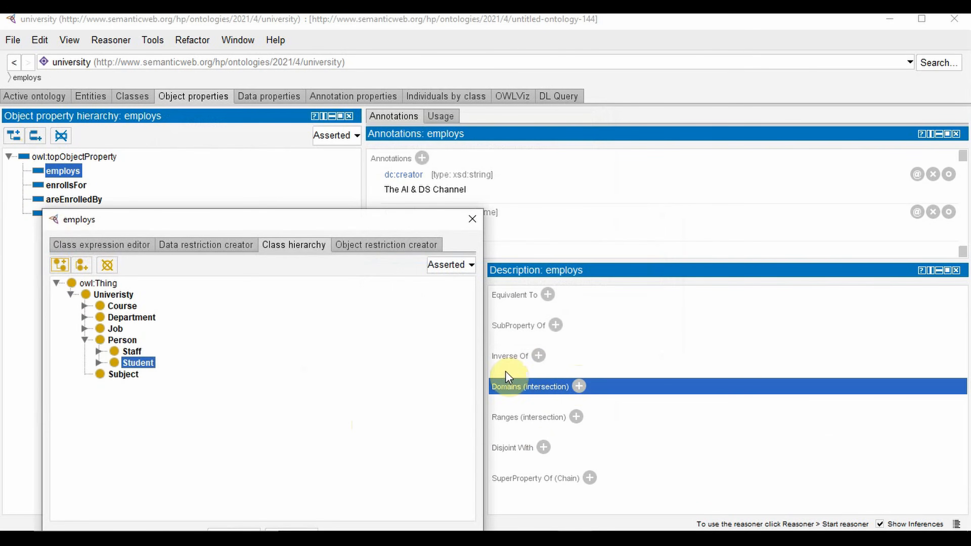
pyautogui.click(113, 294)
pyautogui.moveTo(164, 227); pyautogui.dragTo(266, 73)
pyautogui.click(333, 370)
# Set the range of the employs property to the Staff class under Person.
pyautogui.click(576, 431)
pyautogui.moveTo(153, 219); pyautogui.dragTo(214, 143)
pyautogui.click(195, 273)
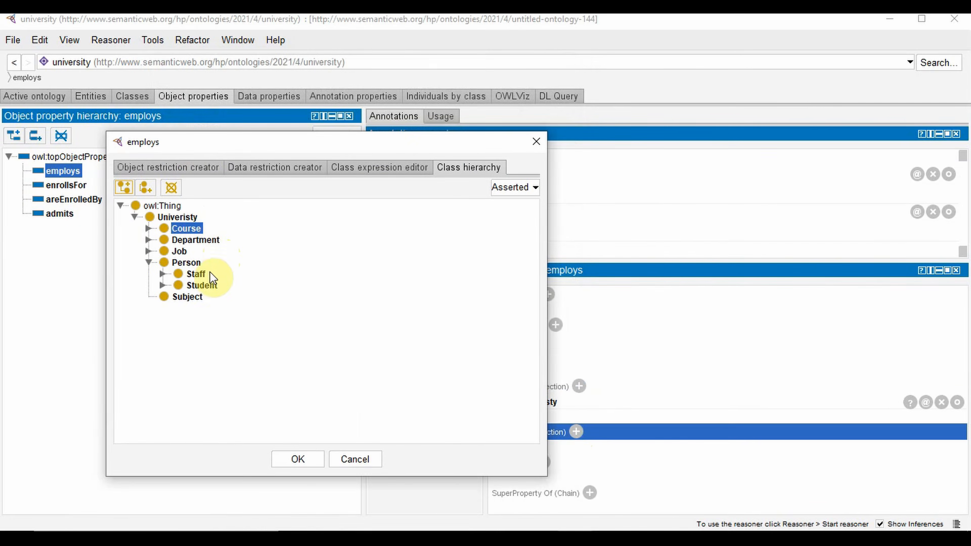
pyautogui.click(294, 457)
# Create the object property handles as a sibling of employs and set its domain to the Academic class under Staff.
pyautogui.click(34, 135)
pyautogui.write('handles')
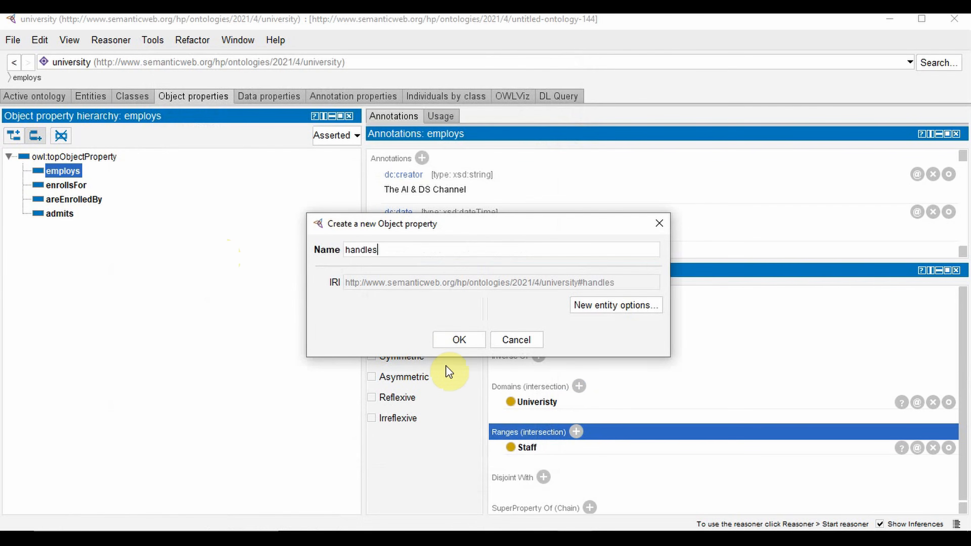
pyautogui.click(457, 340)
pyautogui.click(579, 386)
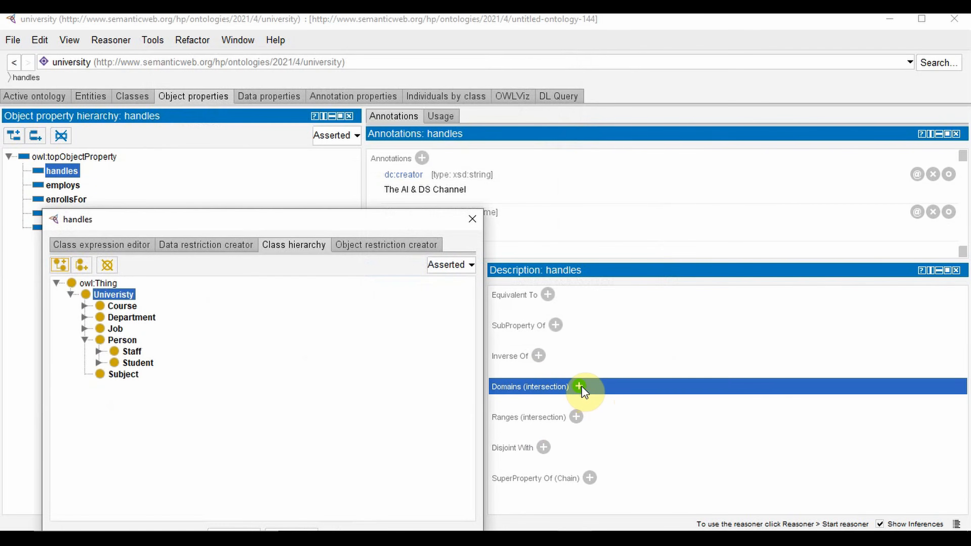
pyautogui.moveTo(165, 226); pyautogui.dragTo(190, 134)
pyautogui.click(125, 260)
pyautogui.click(167, 271)
pyautogui.click(260, 445)
# Set the range of the handles property to the class Course.
pyautogui.click(576, 431)
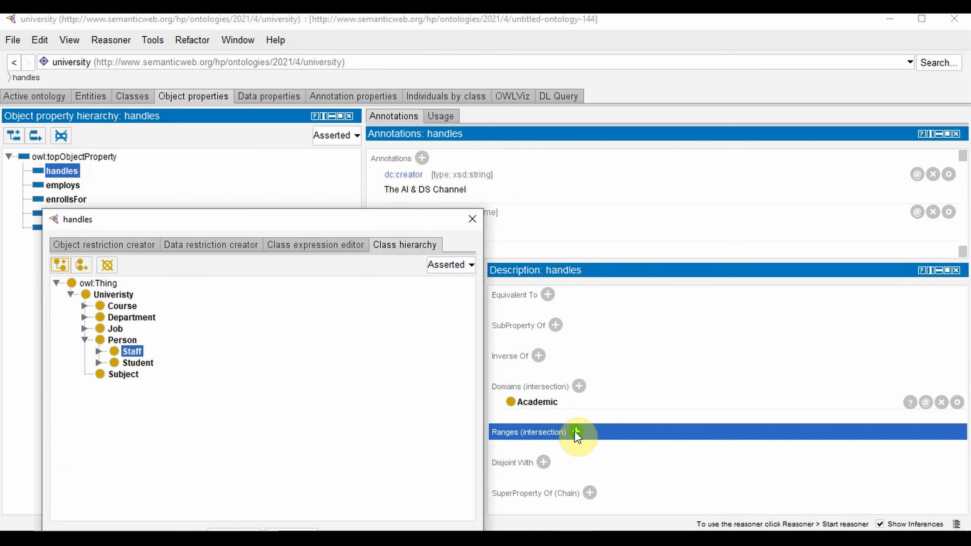
pyautogui.moveTo(208, 225); pyautogui.dragTo(266, 152)
pyautogui.click(290, 458)
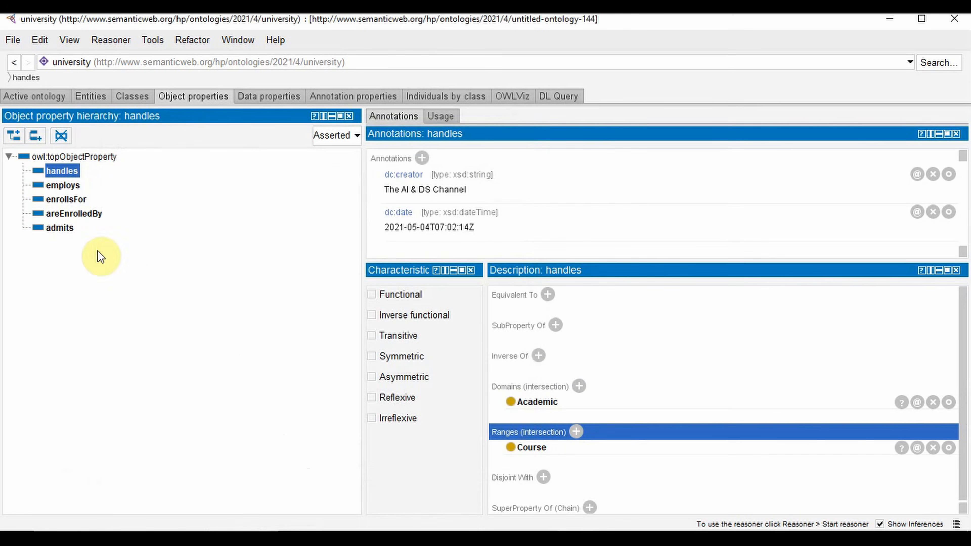
# Create the object property hasDept as a sibling of handles and set its domain to Course.
pyautogui.click(35, 135)
pyautogui.write('hasDept')
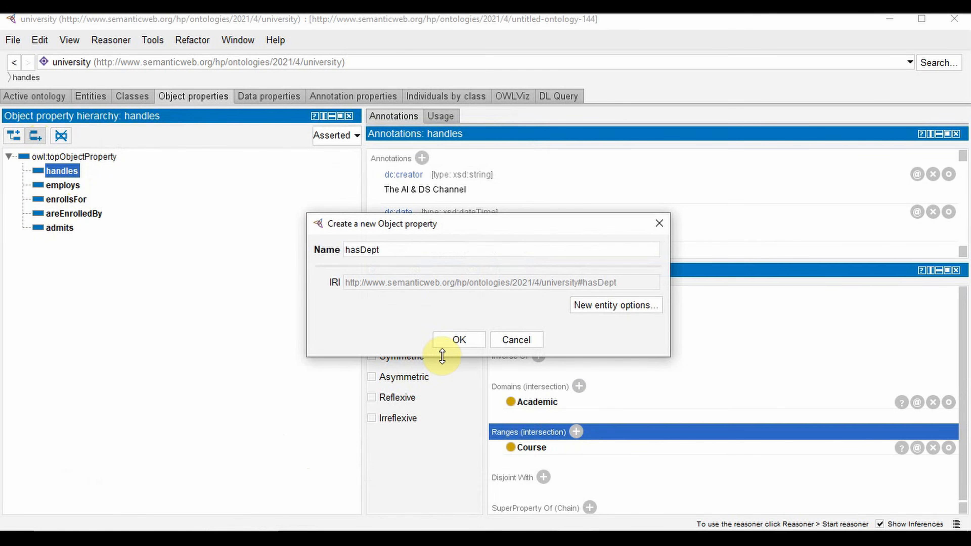
pyautogui.click(445, 343)
pyautogui.click(579, 386)
pyautogui.click(122, 306)
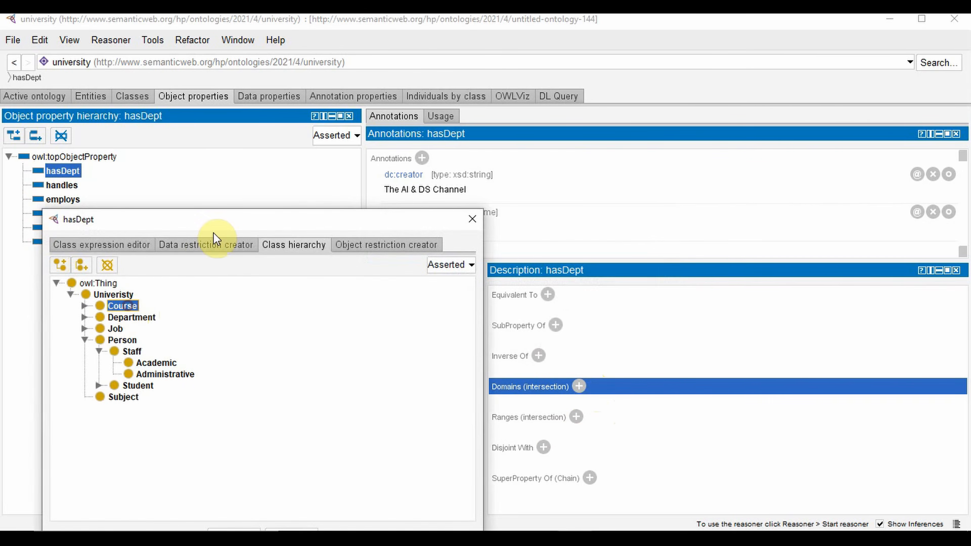
pyautogui.press('Return')
# Set the range of the hasDept property to the class Department.
pyautogui.click(576, 432)
pyautogui.click(136, 321)
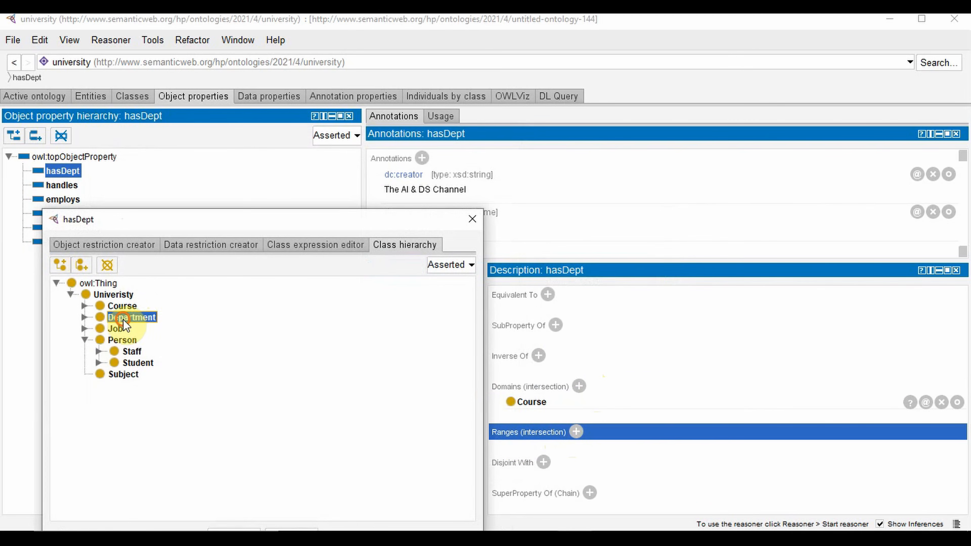
pyautogui.click(258, 476)
# Create the object property studies as a sibling of hasDept and set its domain to Student.
pyautogui.click(35, 136)
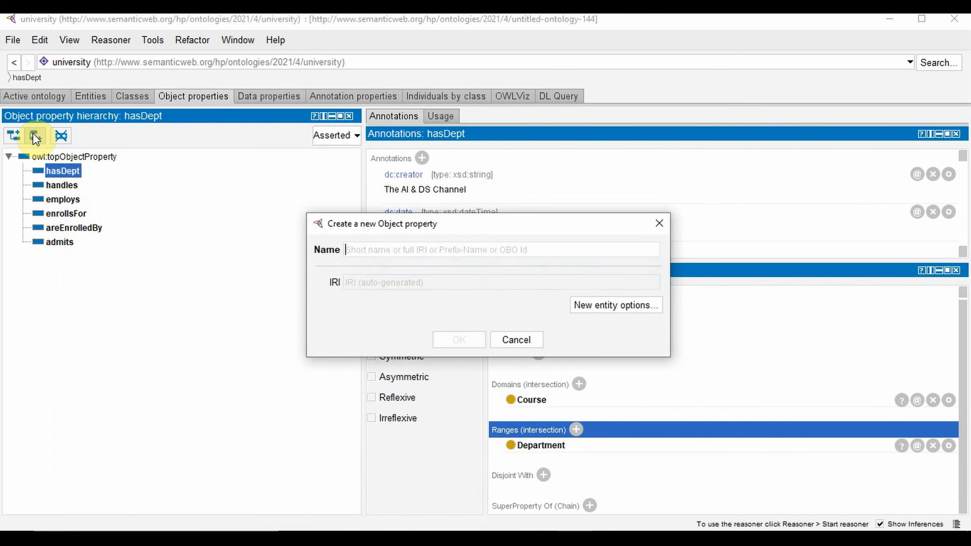
pyautogui.write('studeis')
pyautogui.press('BackSpace')
pyautogui.press('BackSpace')
pyautogui.write('ies')
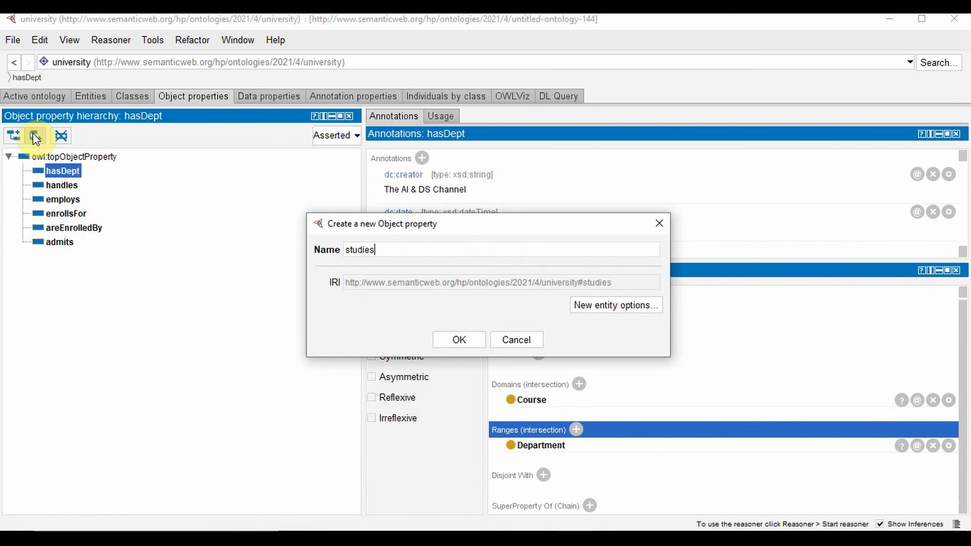
pyautogui.click(457, 340)
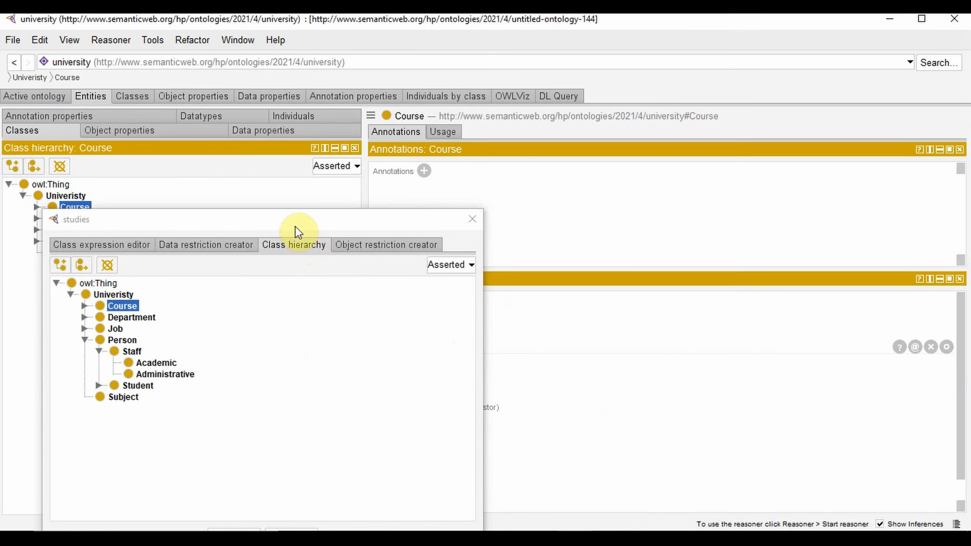
pyautogui.click(188, 299)
pyautogui.click(292, 452)
# Return to the object properties and set the range of the studies property to Student.
pyautogui.click(182, 96)
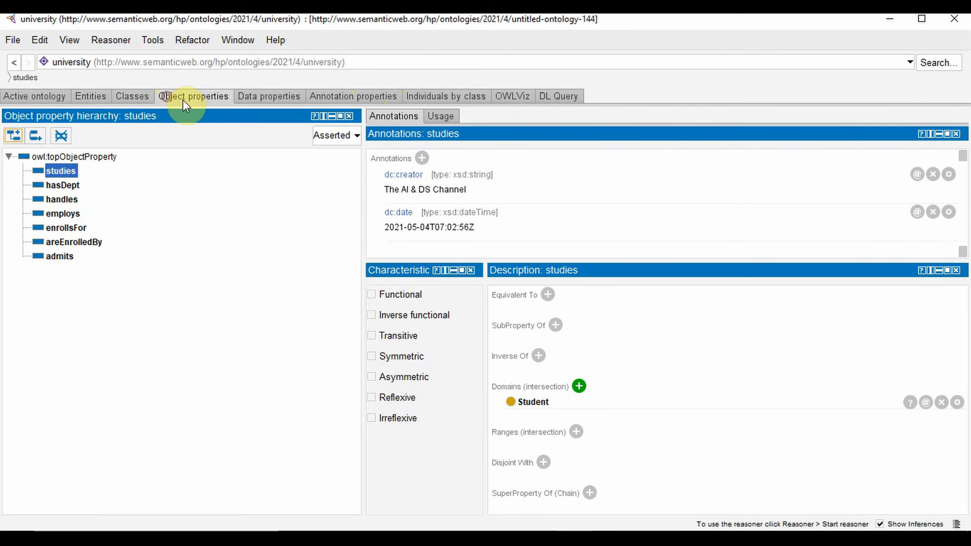
pyautogui.click(576, 431)
pyautogui.click(136, 362)
pyautogui.click(249, 416)
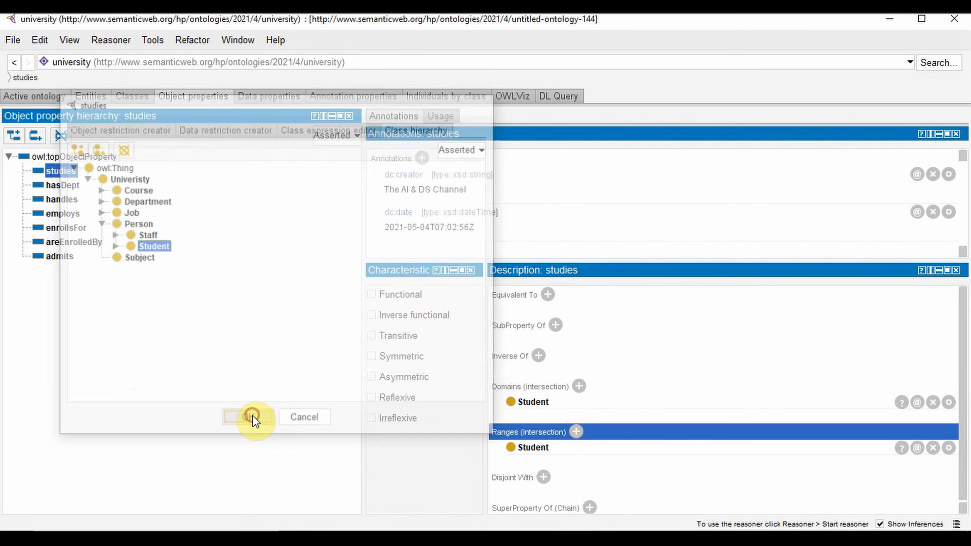
# Create the object property worksAs as a sibling of studies and set its domain to the Staff class.
pyautogui.click(36, 136)
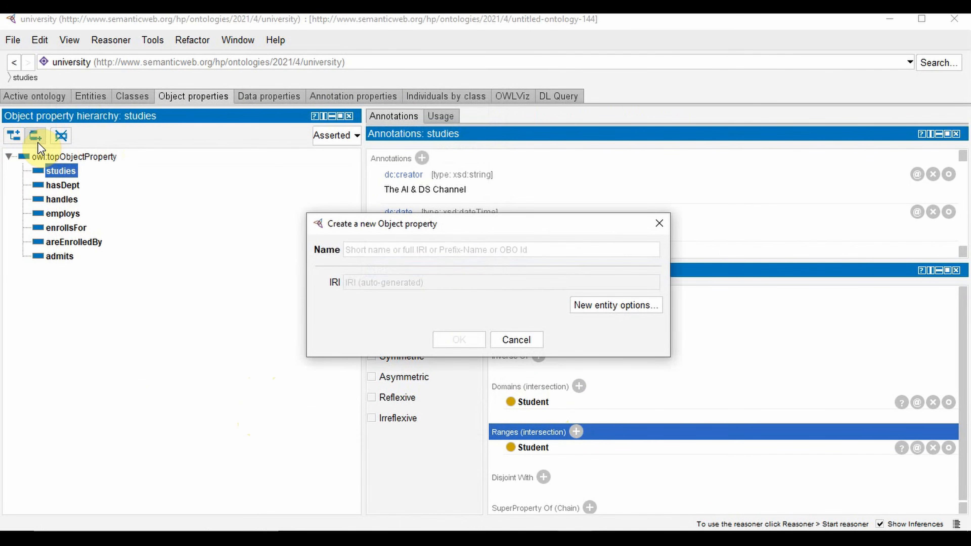
pyautogui.write('worksAs')
pyautogui.press('Return')
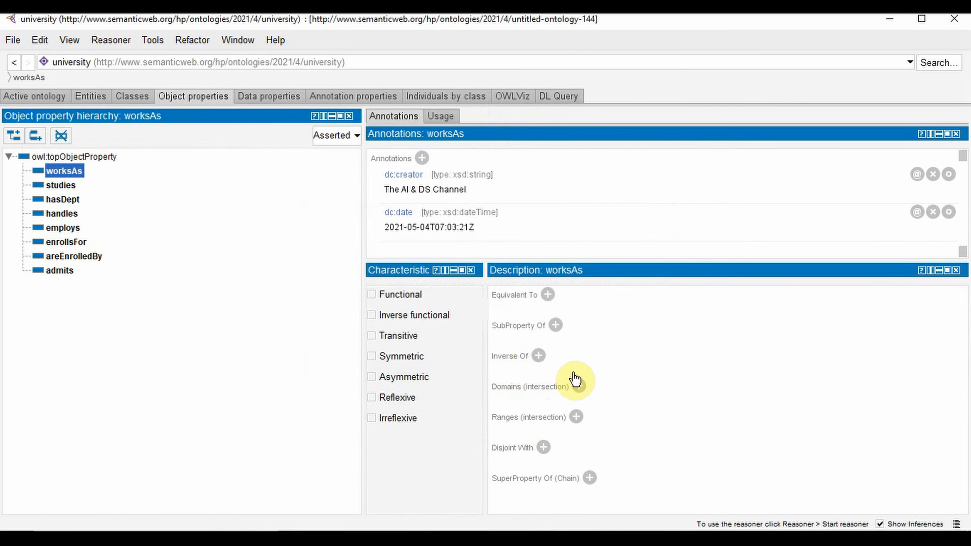
pyautogui.click(576, 383)
pyautogui.click(132, 351)
pyautogui.moveTo(236, 225); pyautogui.dragTo(281, 141)
pyautogui.click(287, 453)
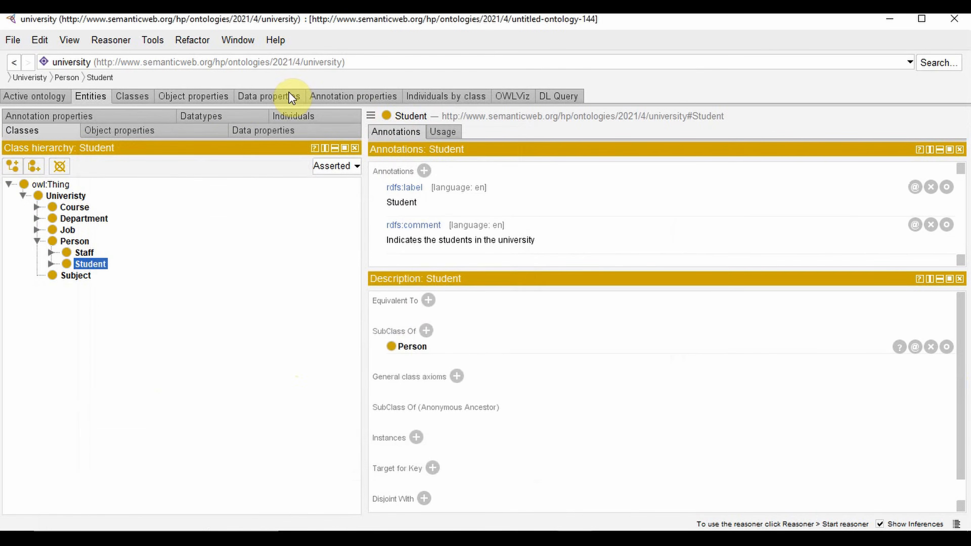
# Return to the object properties and set the range of the worksAs property to the class Job.
pyautogui.click(193, 96)
pyautogui.click(575, 432)
pyautogui.click(115, 328)
pyautogui.moveTo(183, 226); pyautogui.dragTo(202, 147)
pyautogui.click(256, 455)
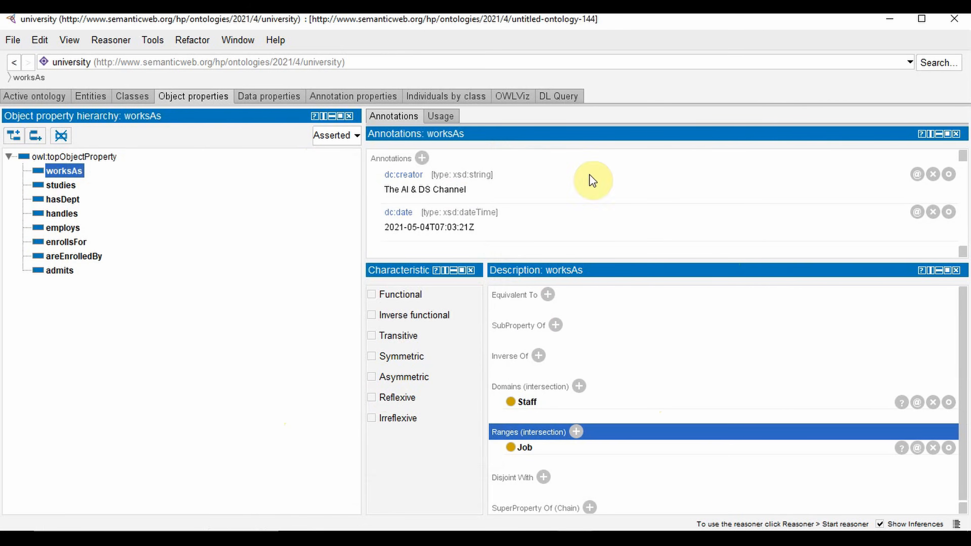
pyautogui.click(238, 40)
pyautogui.moveTo(254, 62)
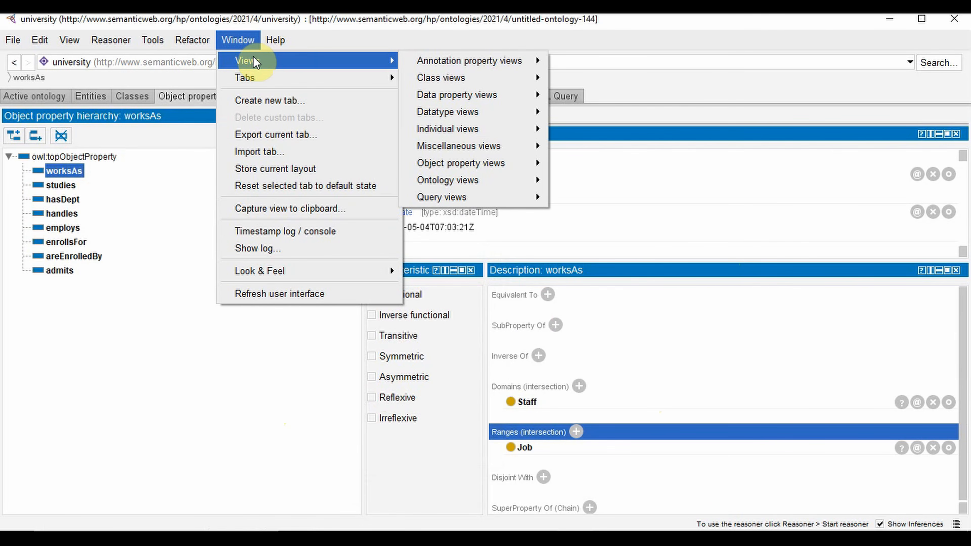
pyautogui.click(683, 281)
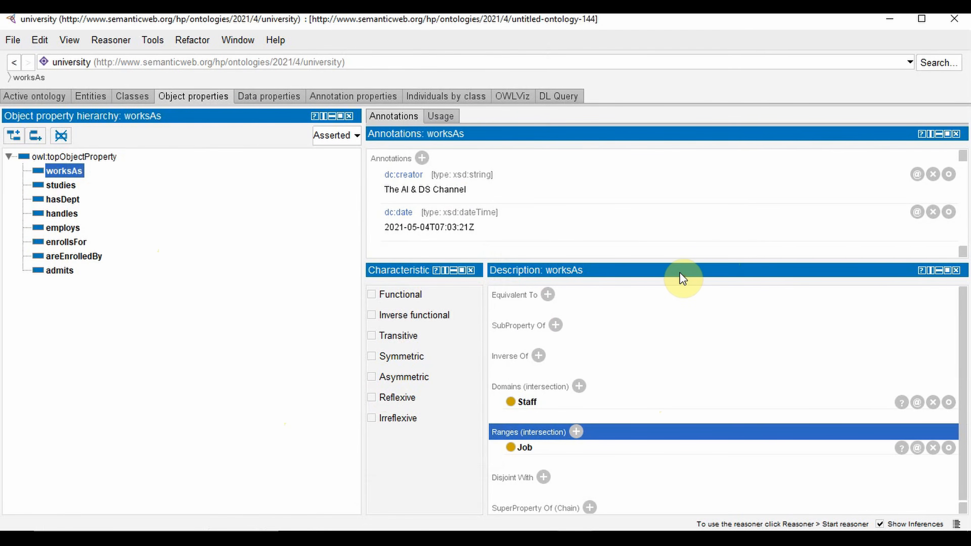
# Add an object property Description view to the pane that holds the object property hierarchy.
pyautogui.click(237, 39)
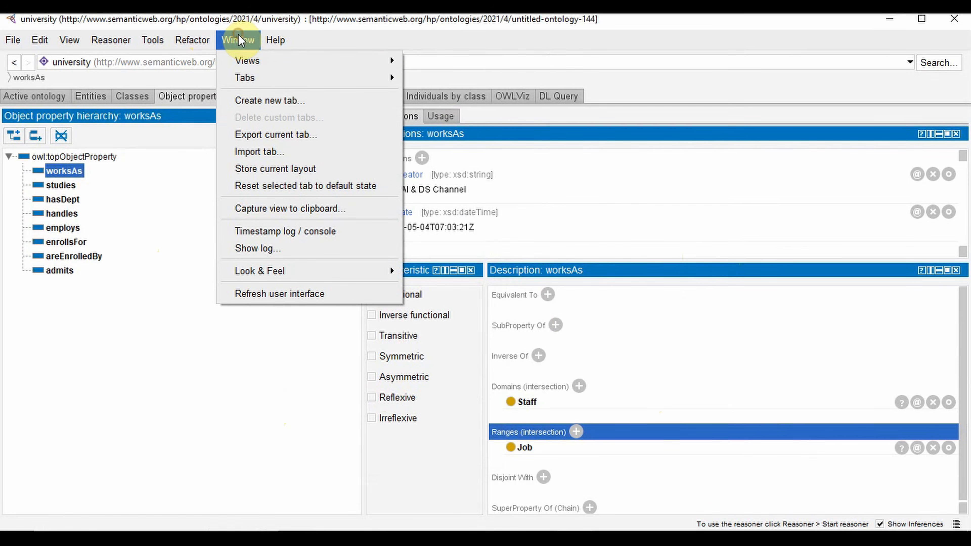
pyautogui.moveTo(254, 81)
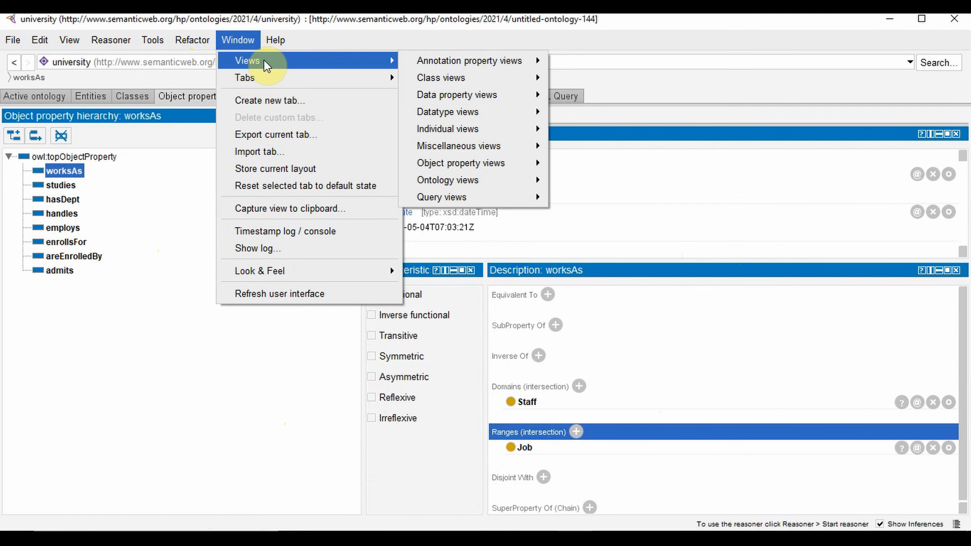
pyautogui.moveTo(466, 163)
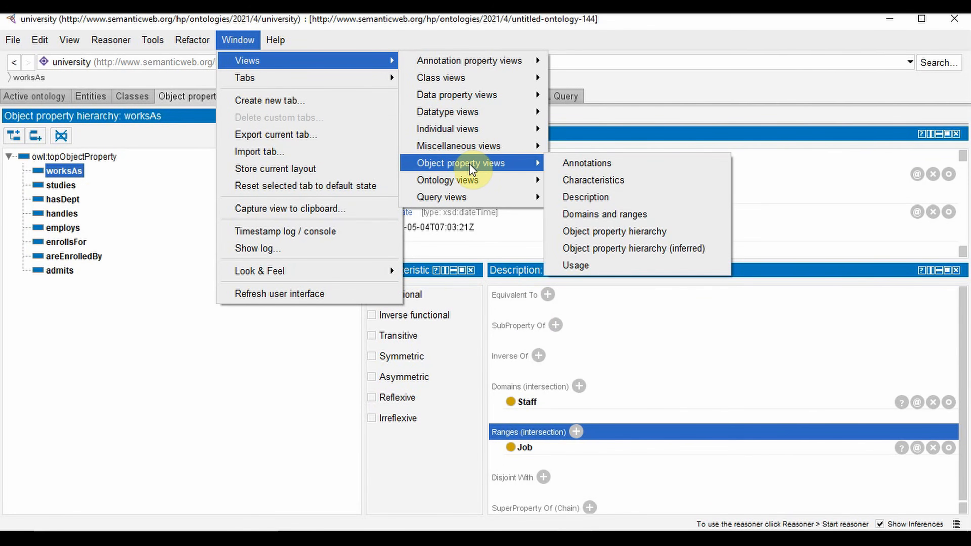
pyautogui.click(615, 201)
pyautogui.click(253, 241)
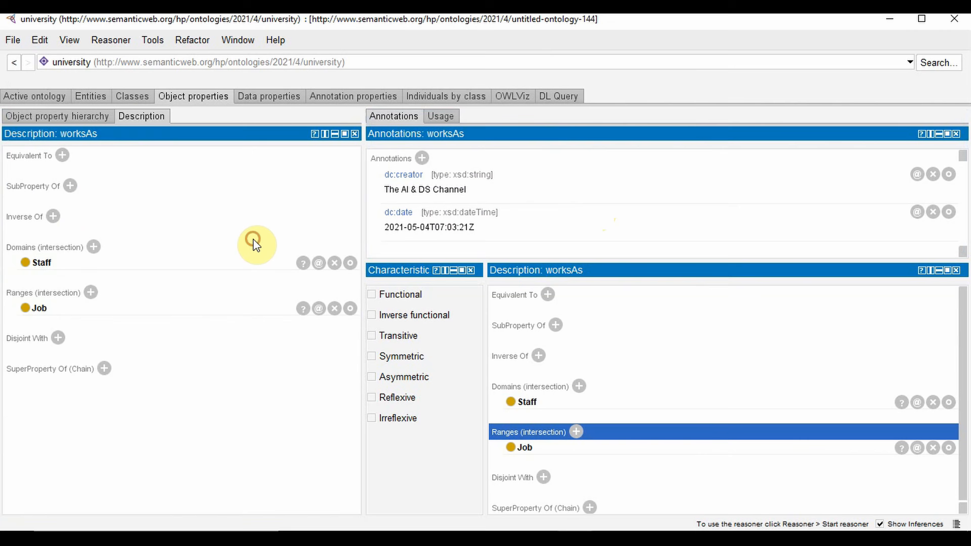
pyautogui.click(237, 40)
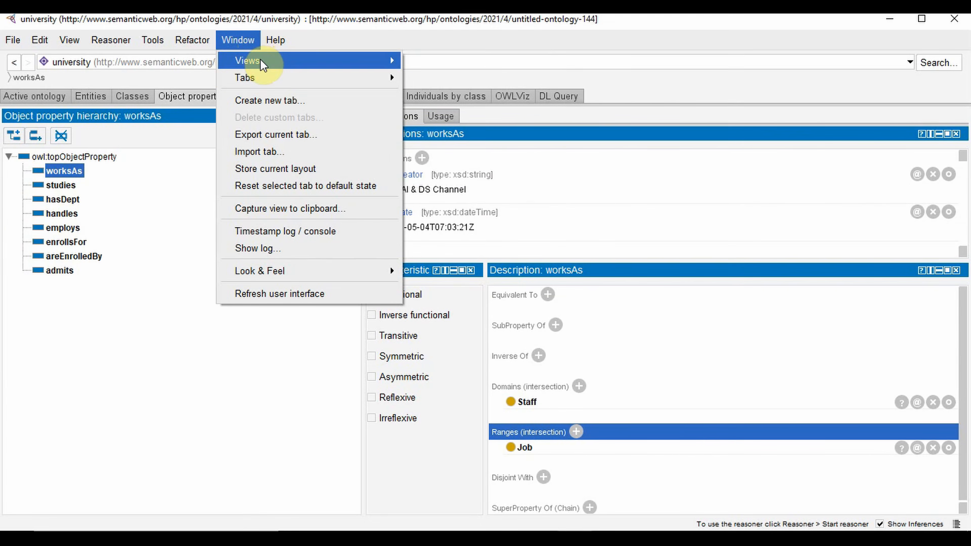
pyautogui.moveTo(263, 69)
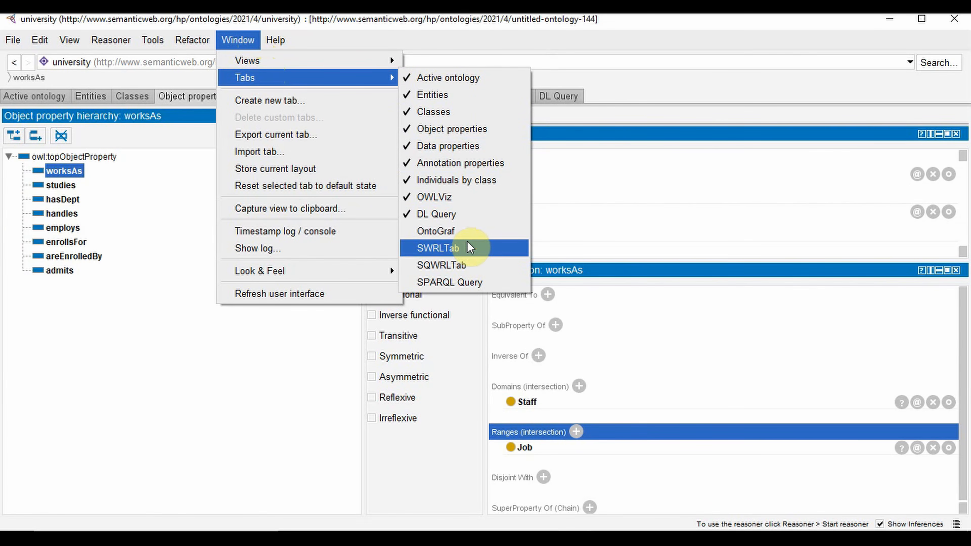
pyautogui.click(238, 39)
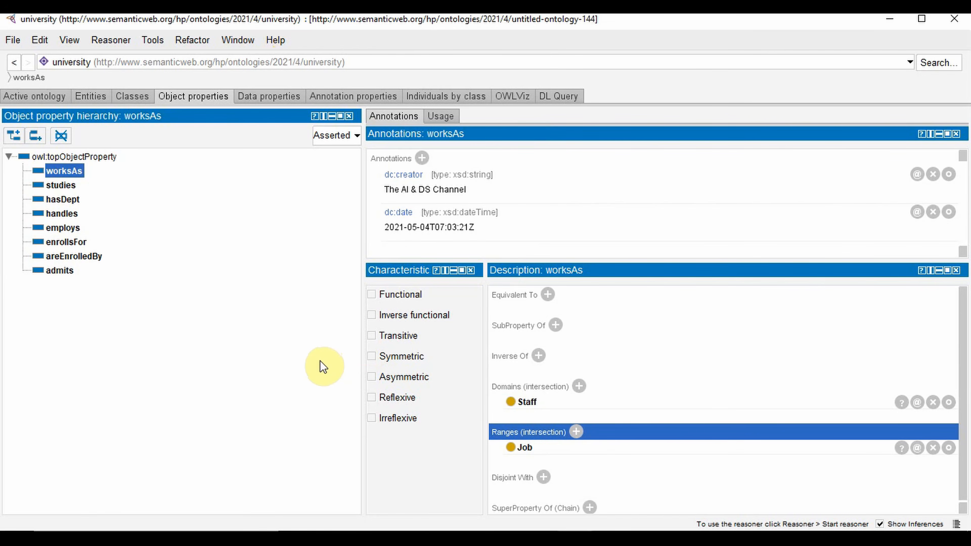
# Create the data property ExperienceInYears as a sub-property of owl:topDataProperty.
pyautogui.click(266, 98)
pyautogui.click(80, 152)
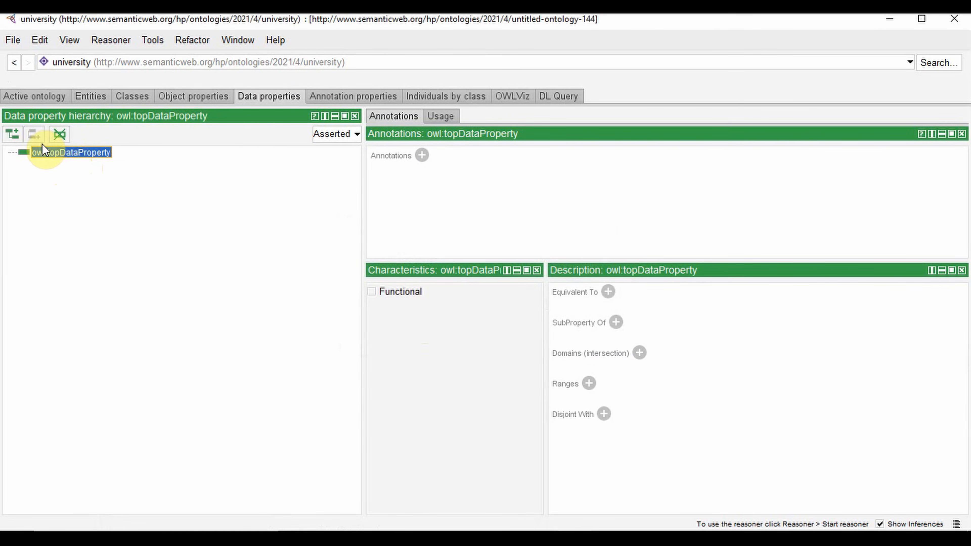
pyautogui.click(15, 140)
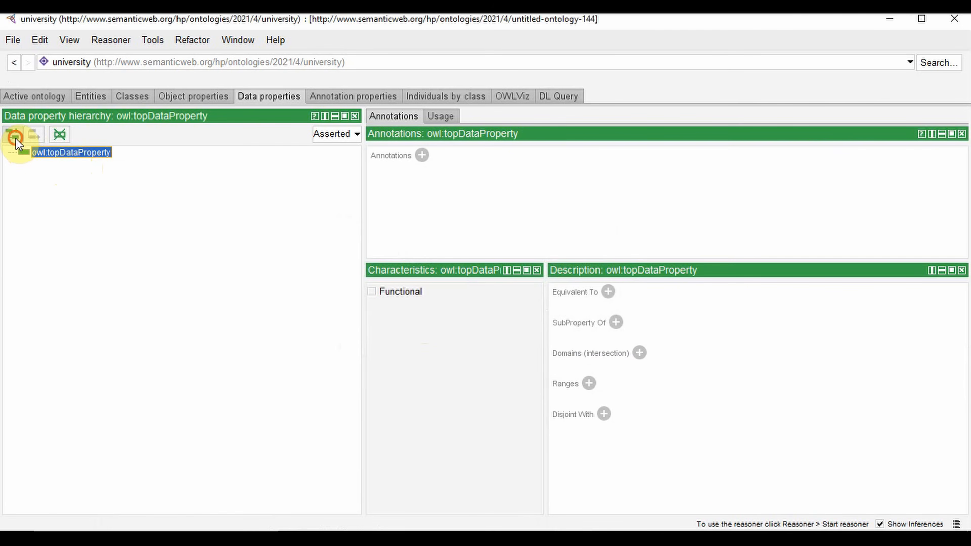
pyautogui.write('Experience')
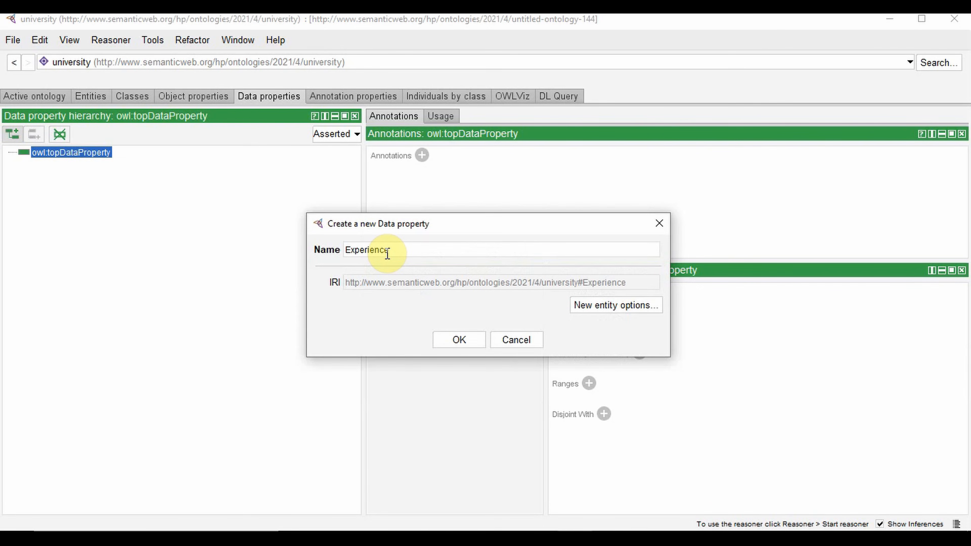
pyautogui.press('BackSpace')
pyautogui.press('BackSpace')
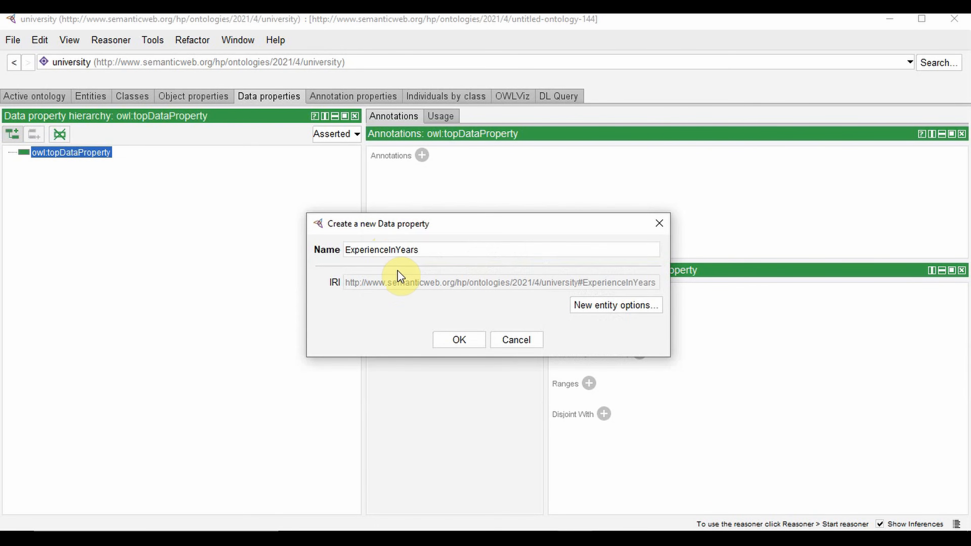
pyautogui.press('Return')
# Set the domain of the ExperienceInYears data property to the class Staff under Person.
pyautogui.click(638, 353)
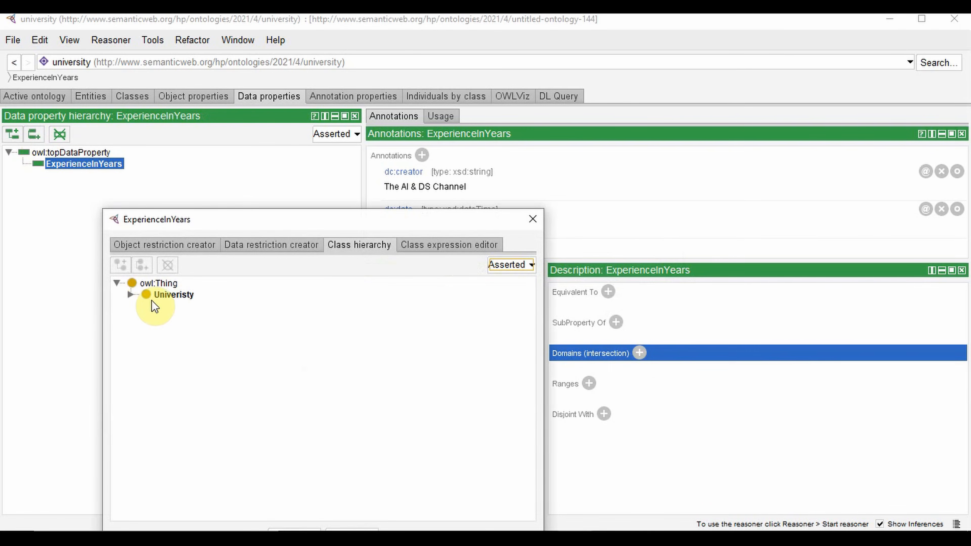
pyautogui.click(131, 295)
pyautogui.click(145, 329)
pyautogui.click(145, 396)
pyautogui.click(179, 408)
pyautogui.moveTo(280, 224); pyautogui.dragTo(267, 148)
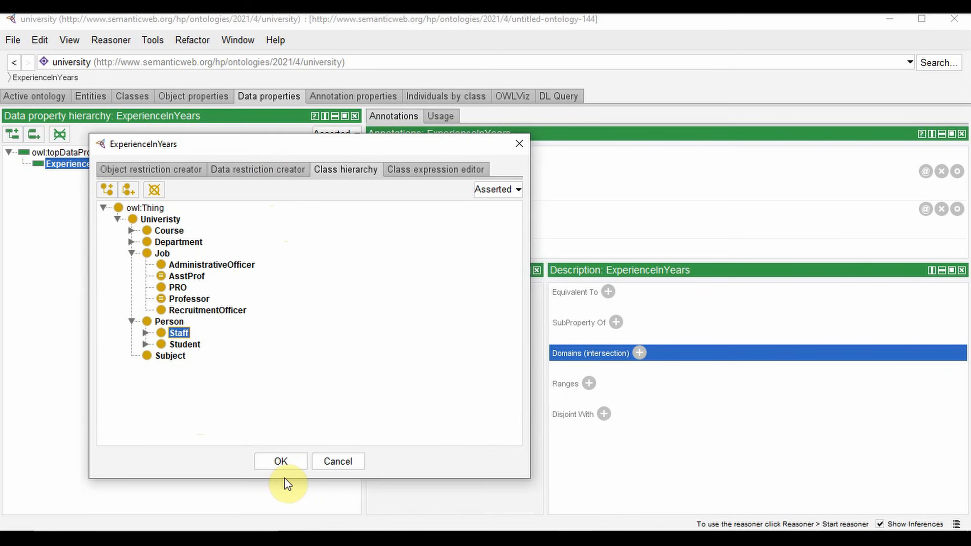
pyautogui.click(283, 462)
# Set the range of the ExperienceInYears data property to the built-in datatype xsd:int.
pyautogui.click(588, 398)
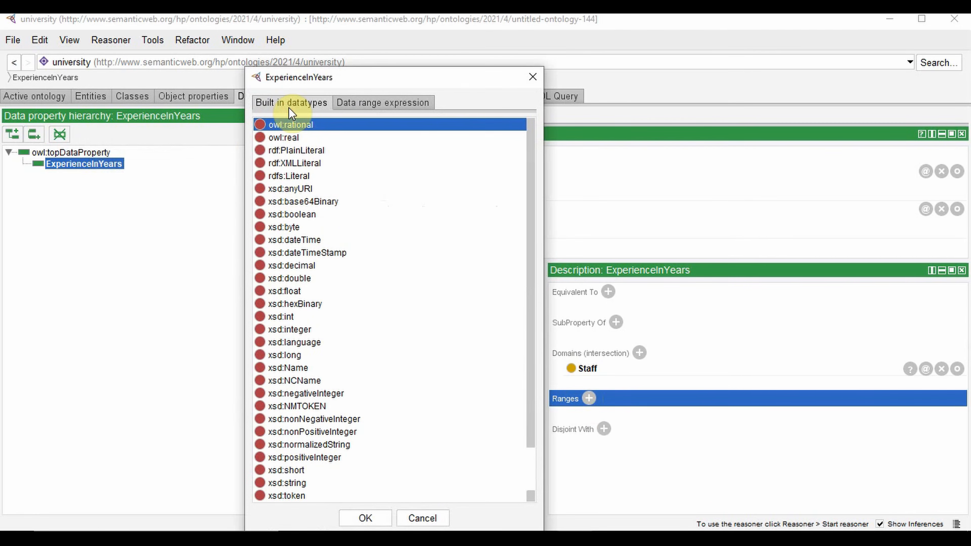
pyautogui.click(300, 317)
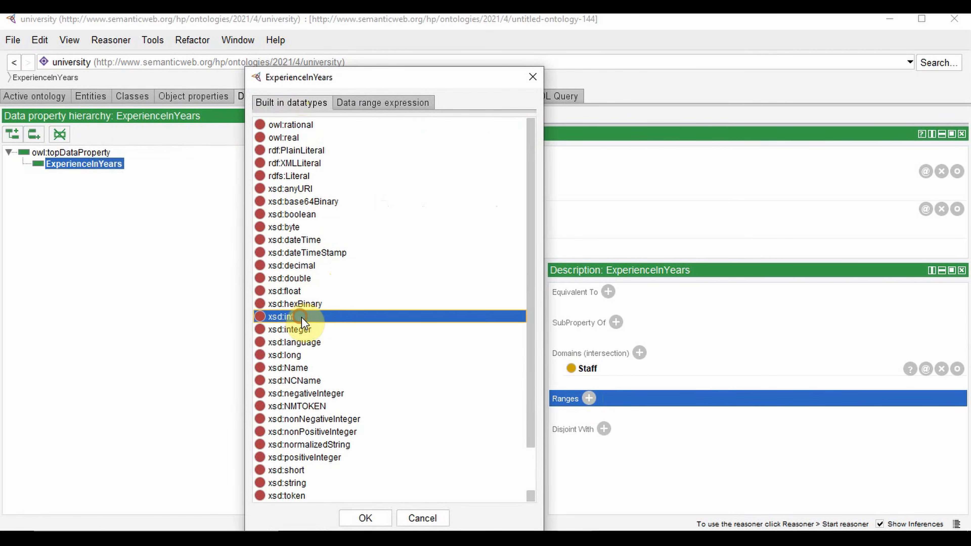
pyautogui.click(380, 519)
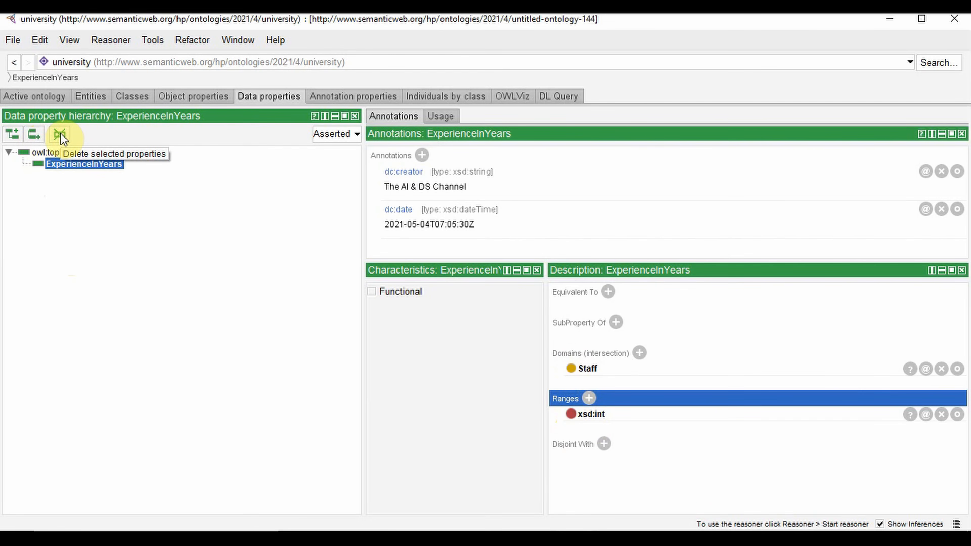
# Add the rdfs:comment "Indicates the years of experience" in language en to the ExperienceInYears data property.
pyautogui.click(189, 95)
pyautogui.click(255, 95)
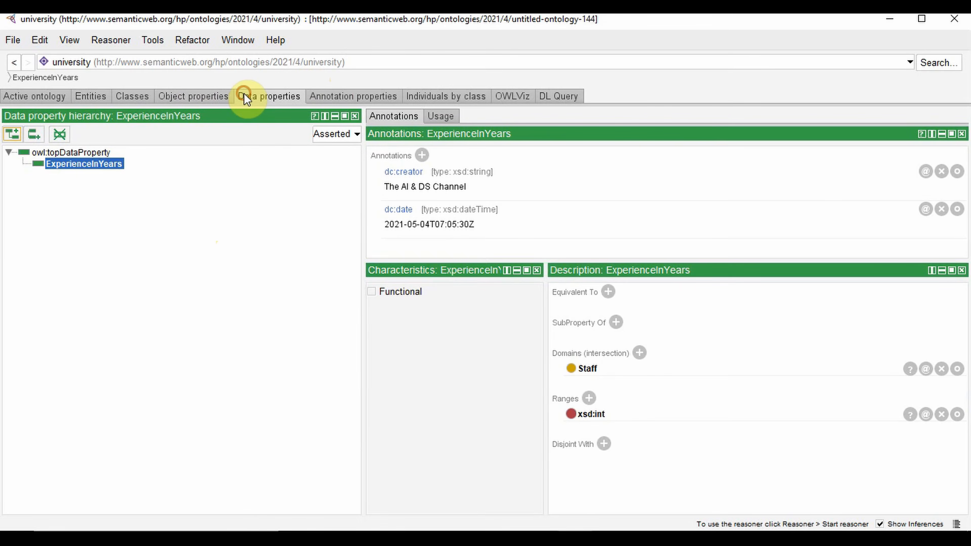
pyautogui.click(423, 155)
pyautogui.write('Indicates the years of experience')
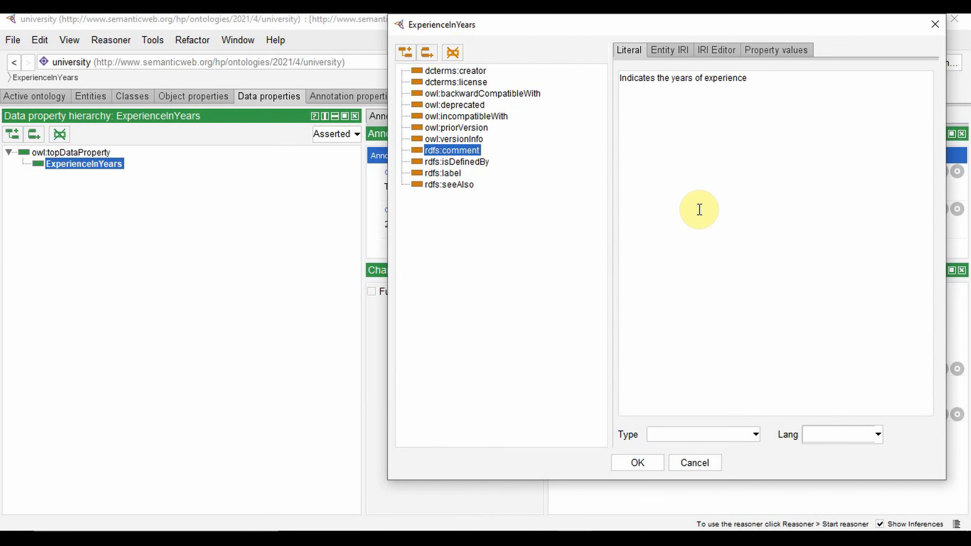
pyautogui.click(878, 434)
pyautogui.click(853, 465)
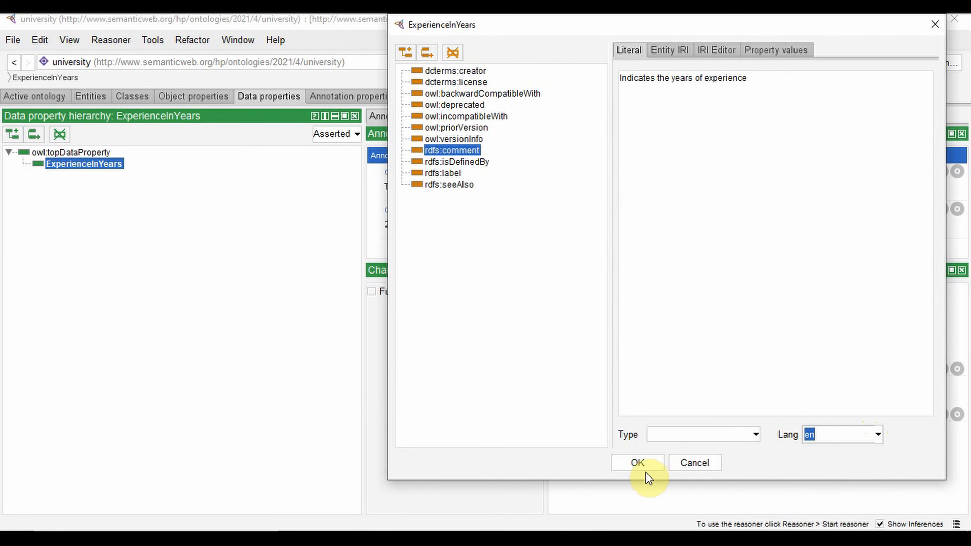
pyautogui.click(637, 462)
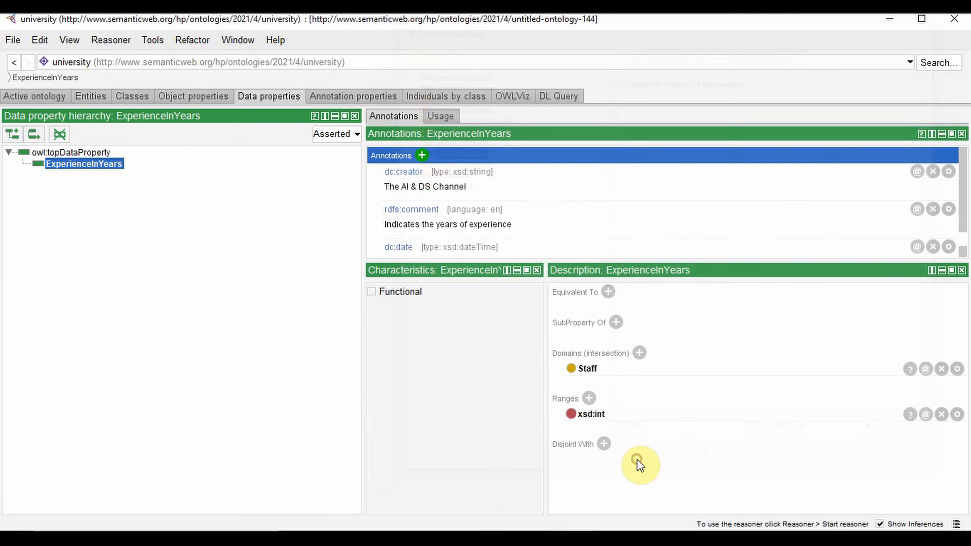
# Create the data property hascredit as a sibling of ExperienceInYears.
pyautogui.click(34, 135)
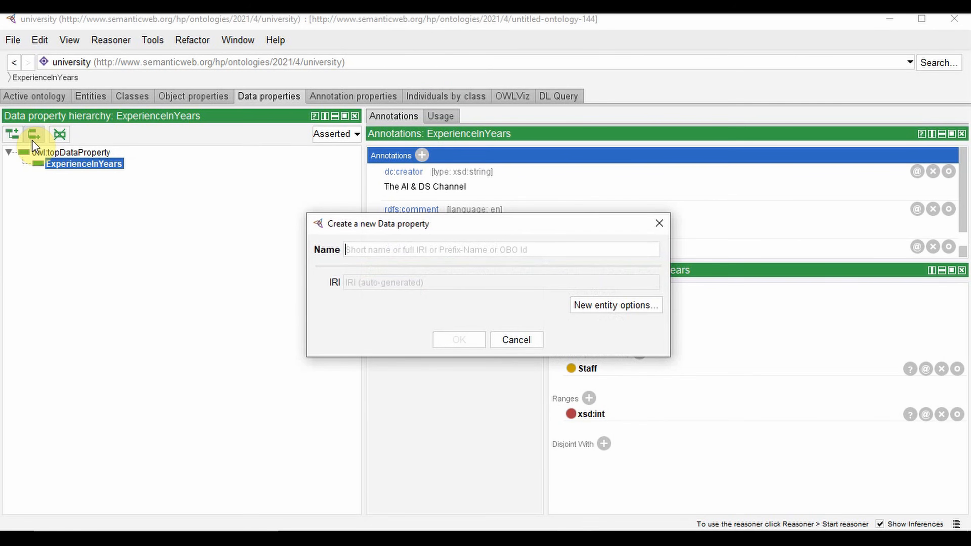
pyautogui.write('hascredit')
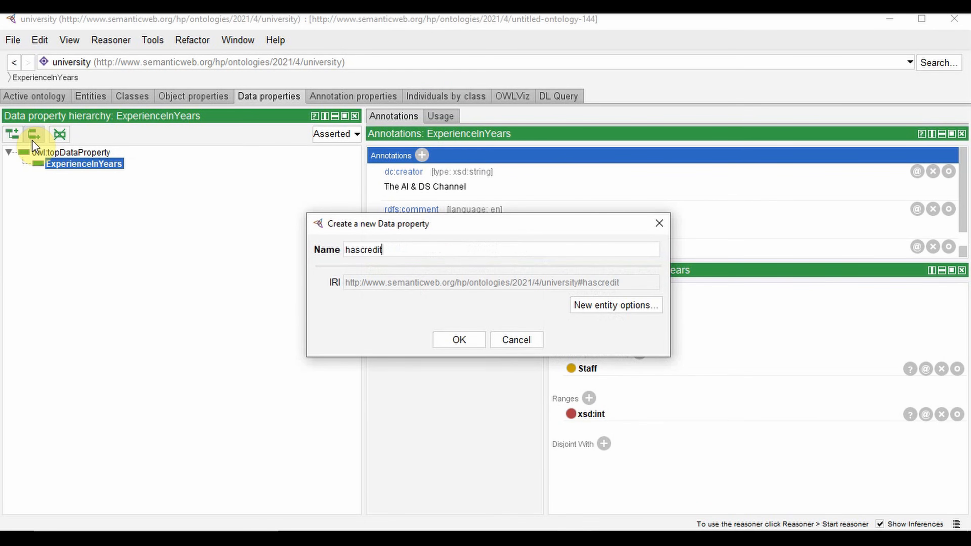
pyautogui.press('Return')
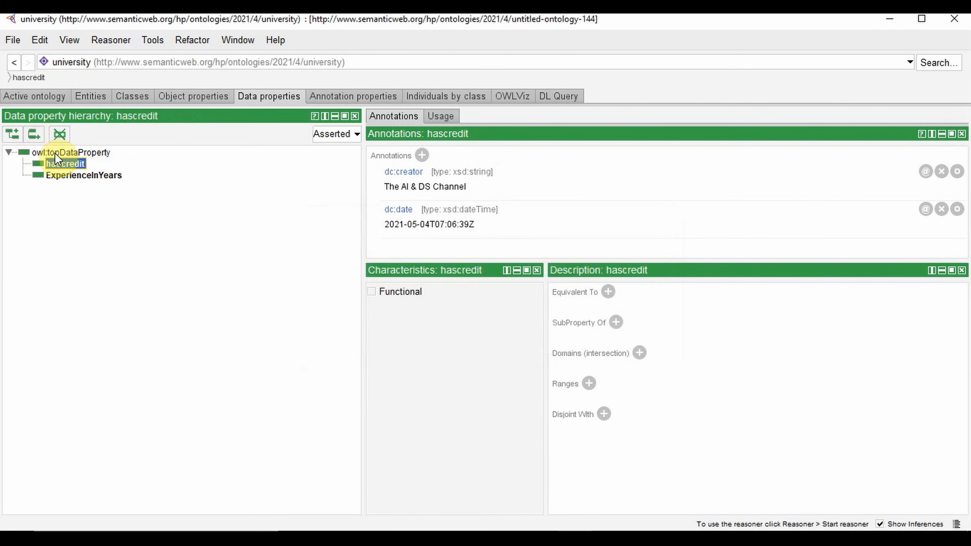
# Add the rdfs:label "hasCredit" in language en to the hascredit data property.
pyautogui.rightClick(56, 165)
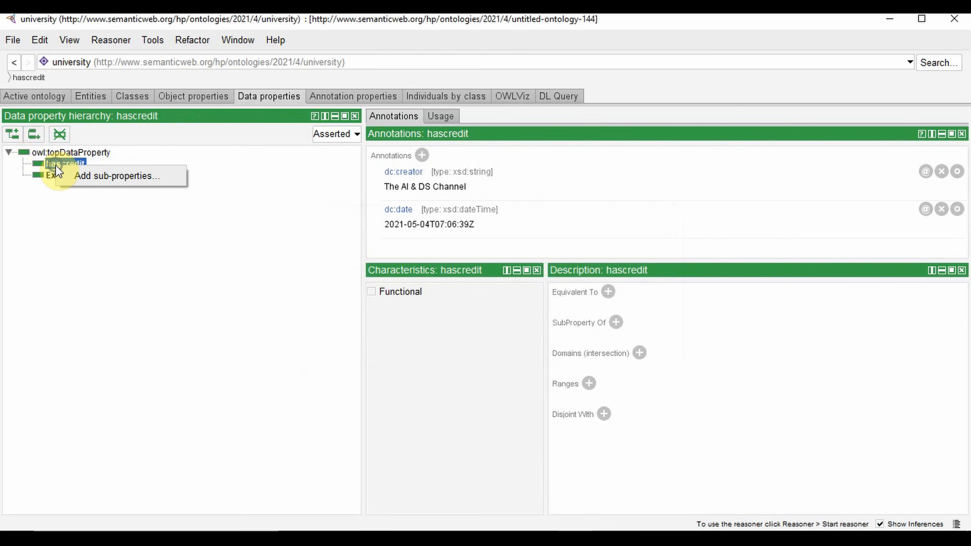
pyautogui.click(422, 156)
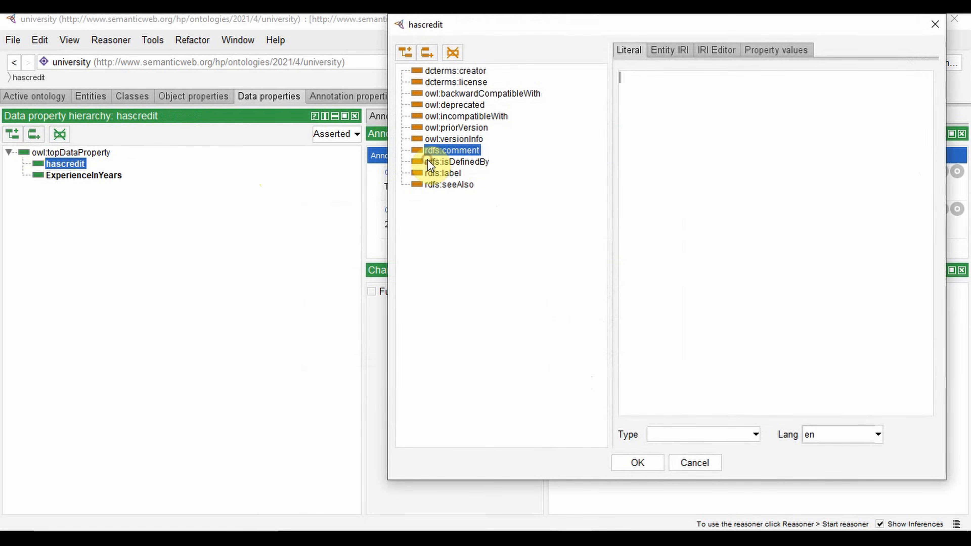
pyautogui.click(455, 174)
pyautogui.click(641, 169)
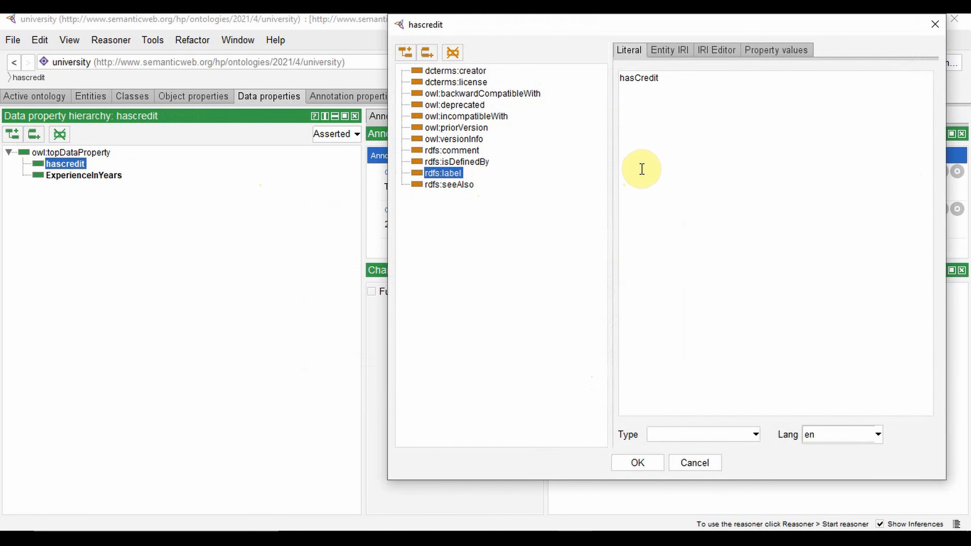
pyautogui.click(651, 463)
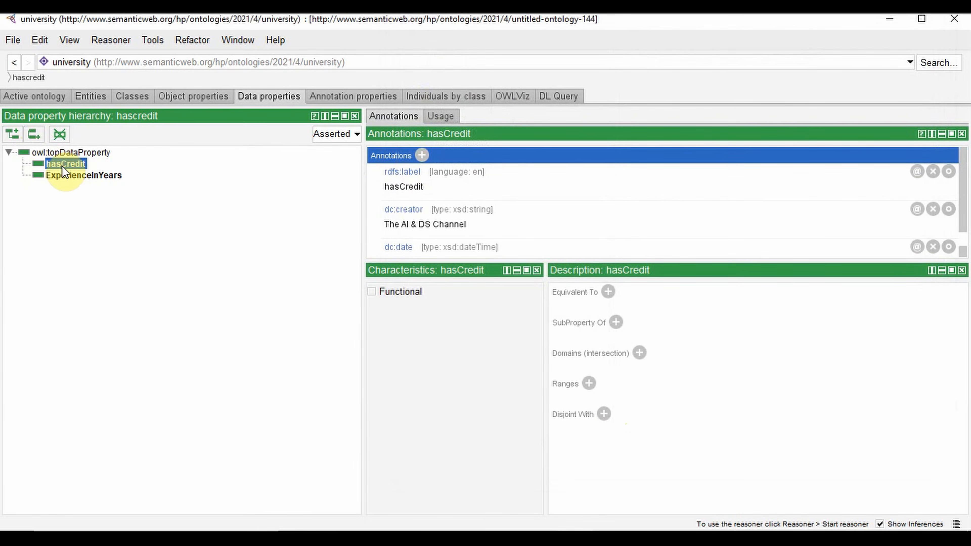
pyautogui.click(134, 94)
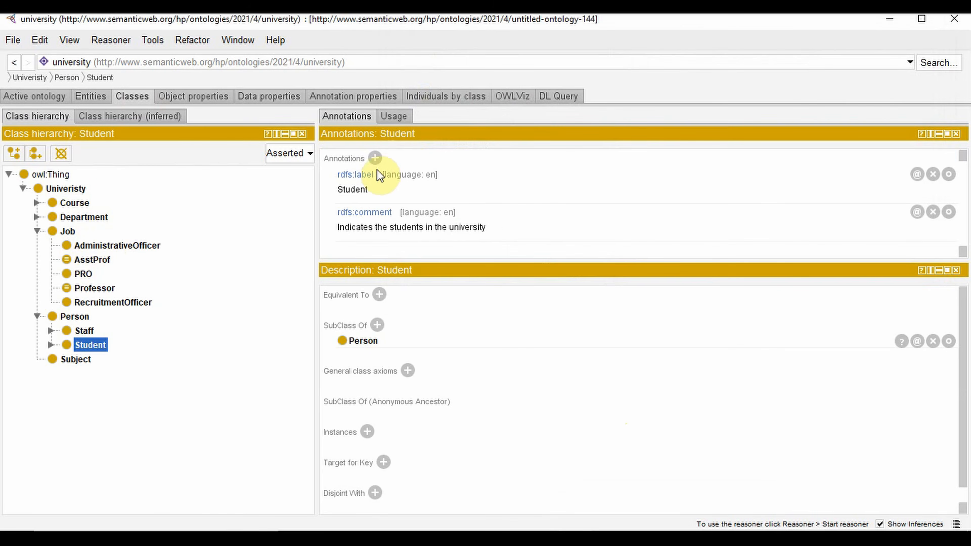
pyautogui.click(374, 158)
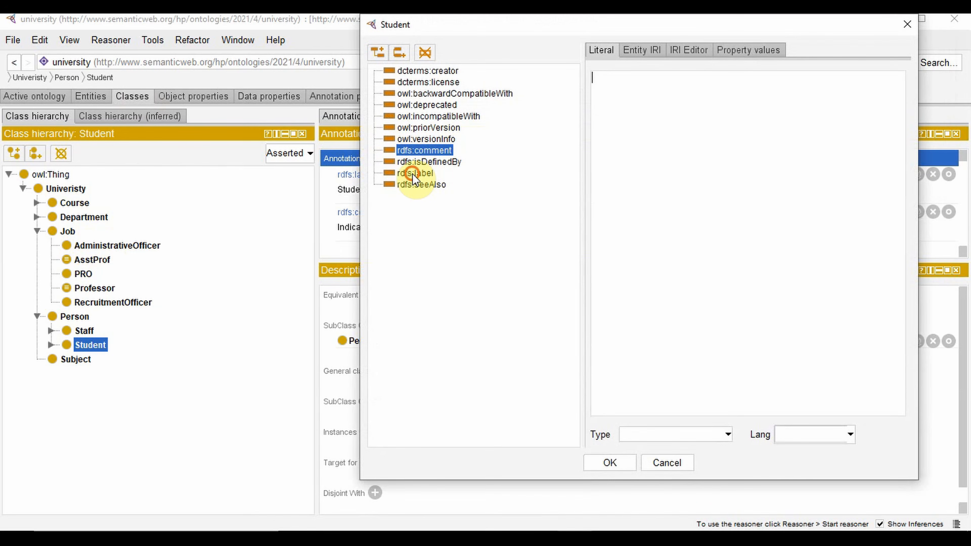
pyautogui.click(412, 173)
pyautogui.click(907, 24)
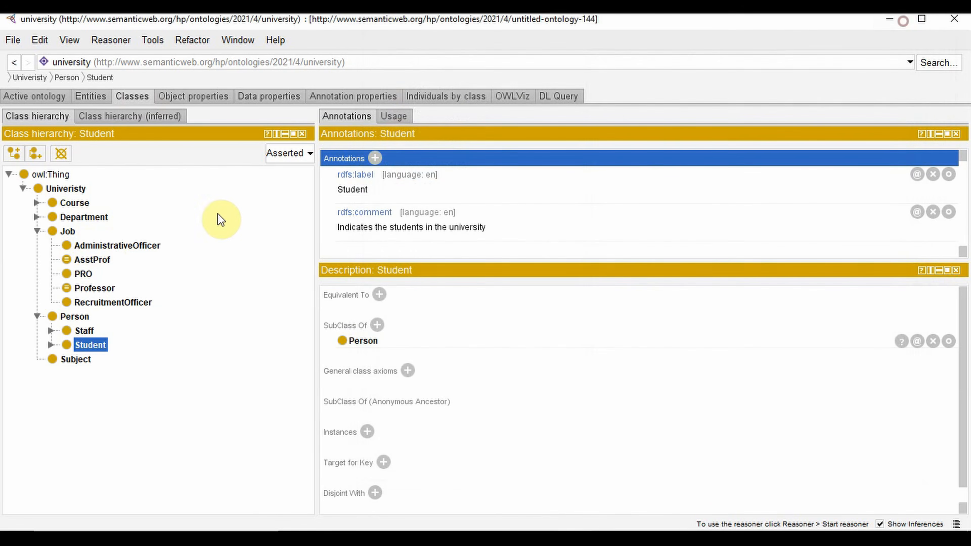
pyautogui.rightClick(85, 274)
pyautogui.click(85, 273)
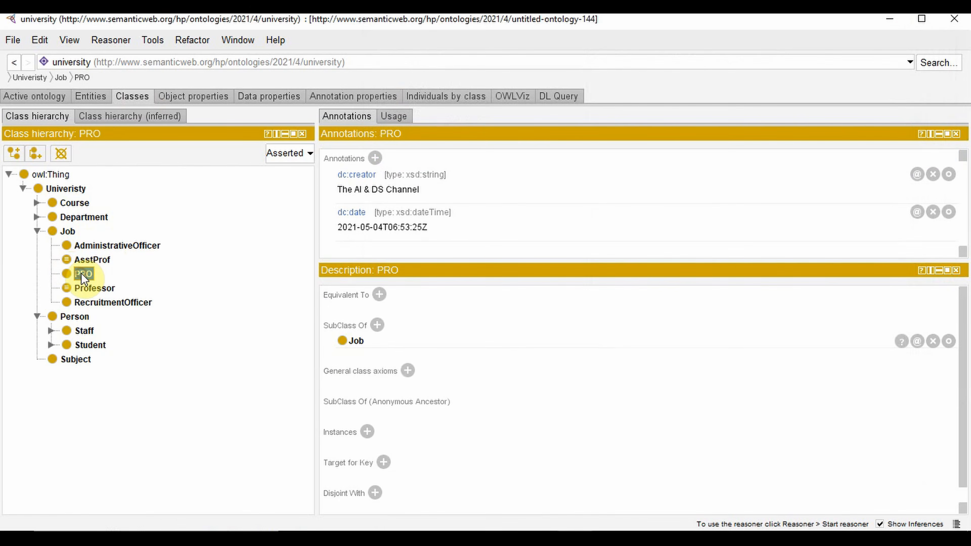
pyautogui.rightClick(85, 273)
pyautogui.click(134, 354)
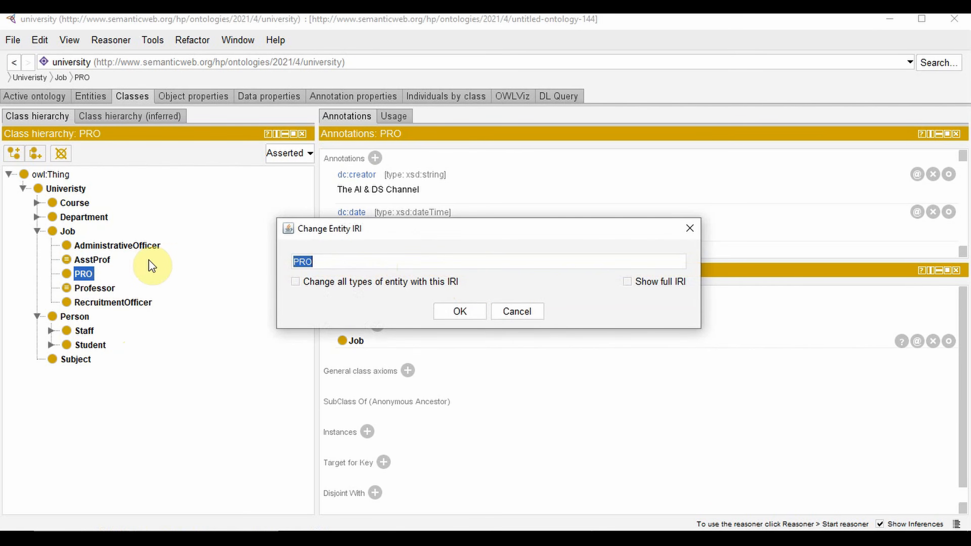
pyautogui.click(529, 313)
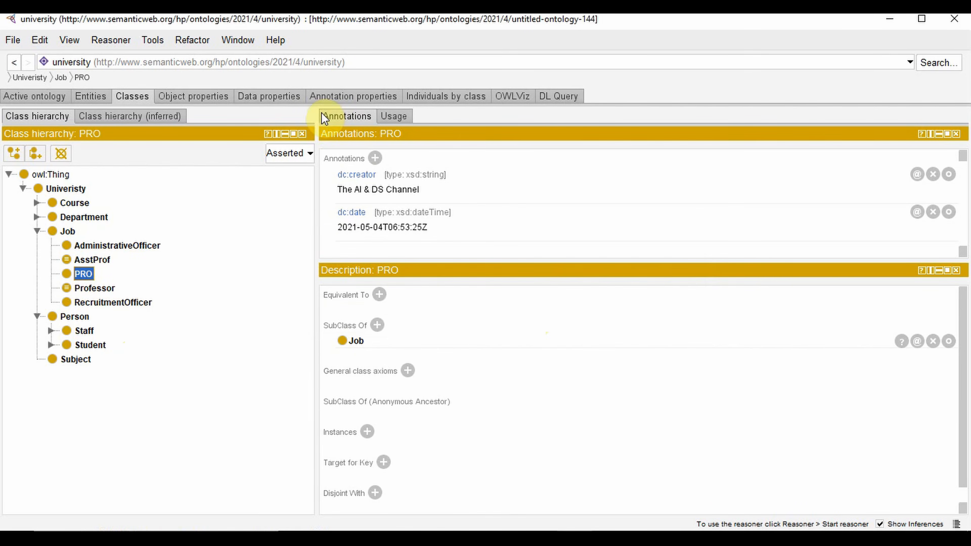
# Create the data property hasIDNumber as a sibling of hasCredit.
pyautogui.click(193, 96)
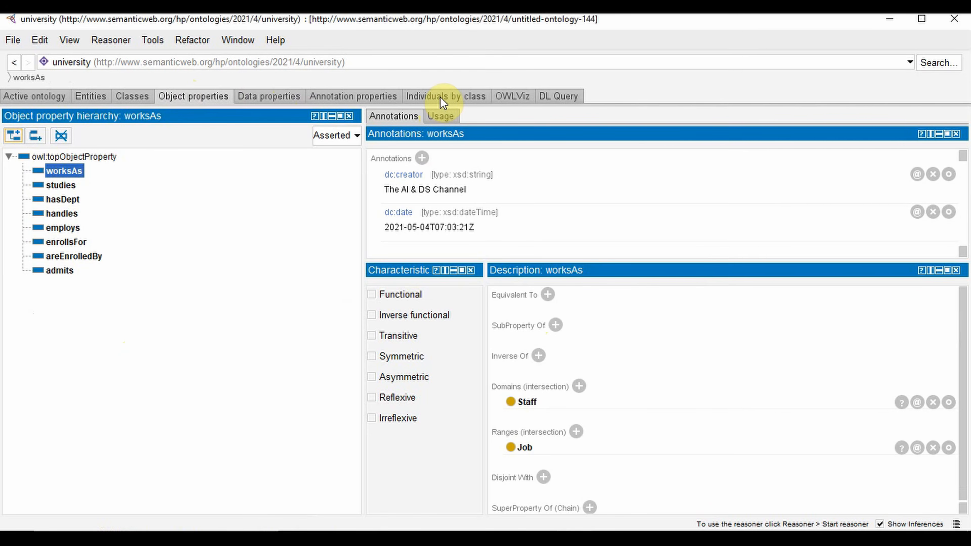
pyautogui.click(276, 97)
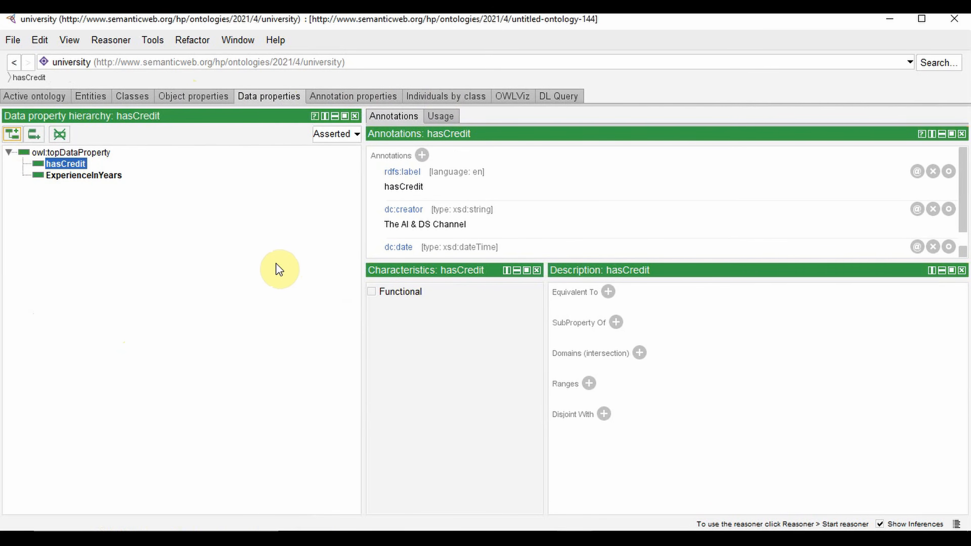
pyautogui.click(34, 135)
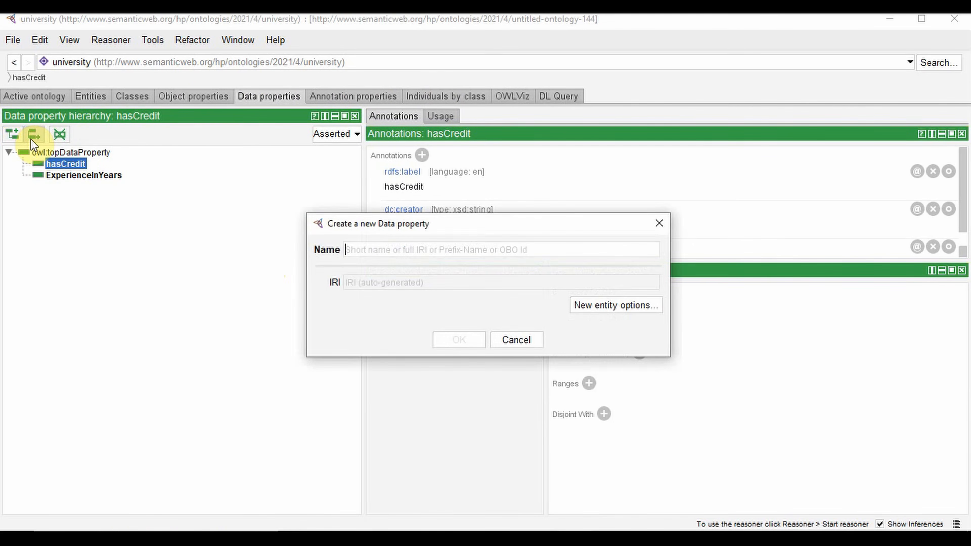
pyautogui.write('hasIDNunb')
pyautogui.write('mber')
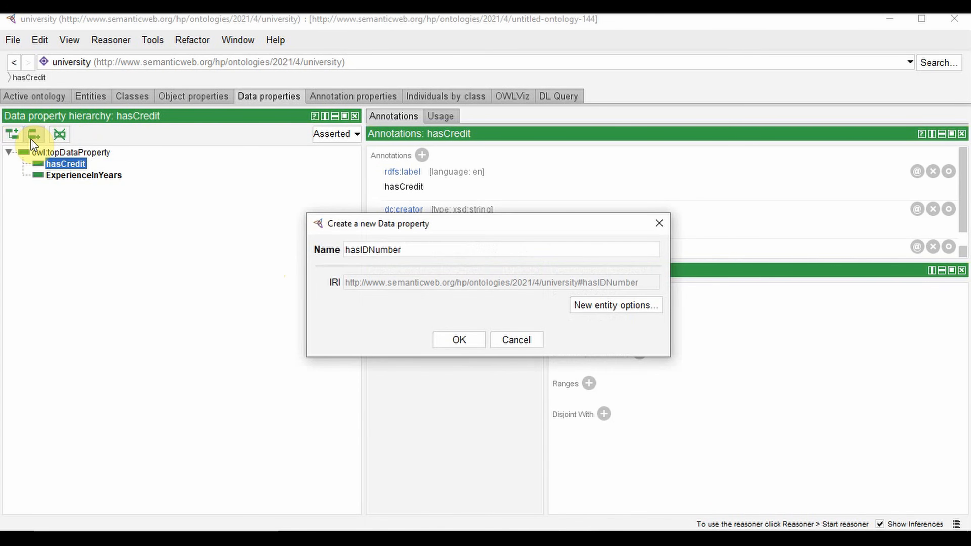
pyautogui.click(457, 340)
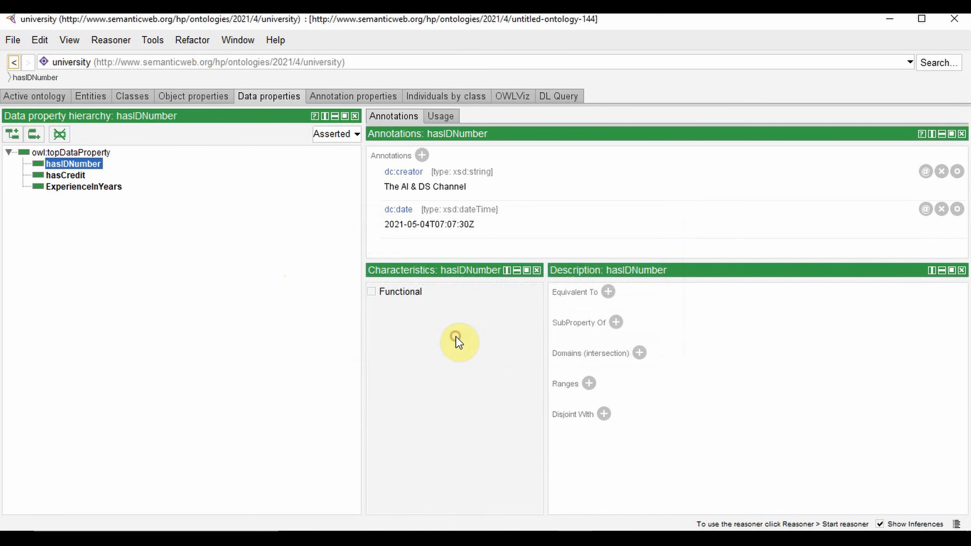
# Create the data property hasSubject as a sibling of hasIDNumber.
pyautogui.click(41, 137)
pyautogui.write('hasSubject')
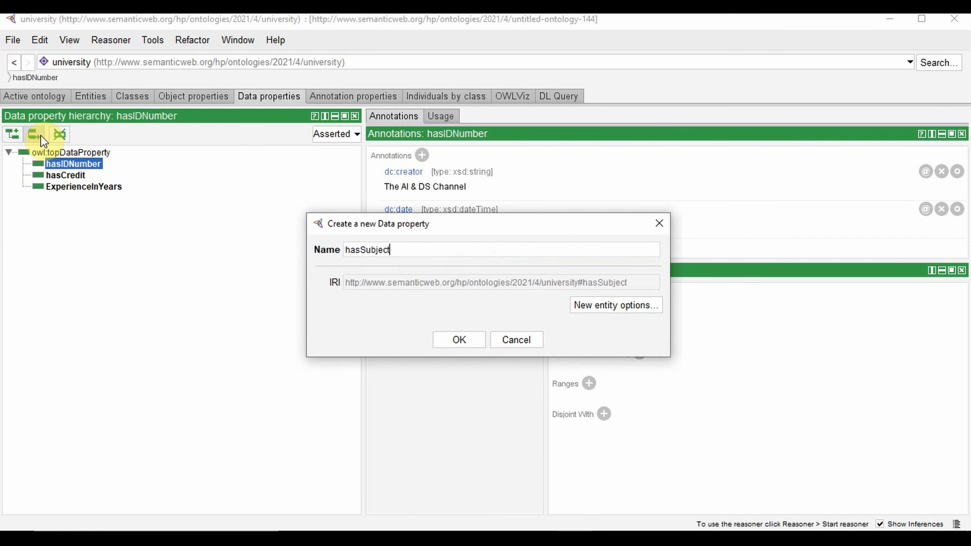
pyautogui.press('Return')
# Set the domain of the hasCredit data property to the class Student.
pyautogui.click(79, 199)
pyautogui.click(73, 186)
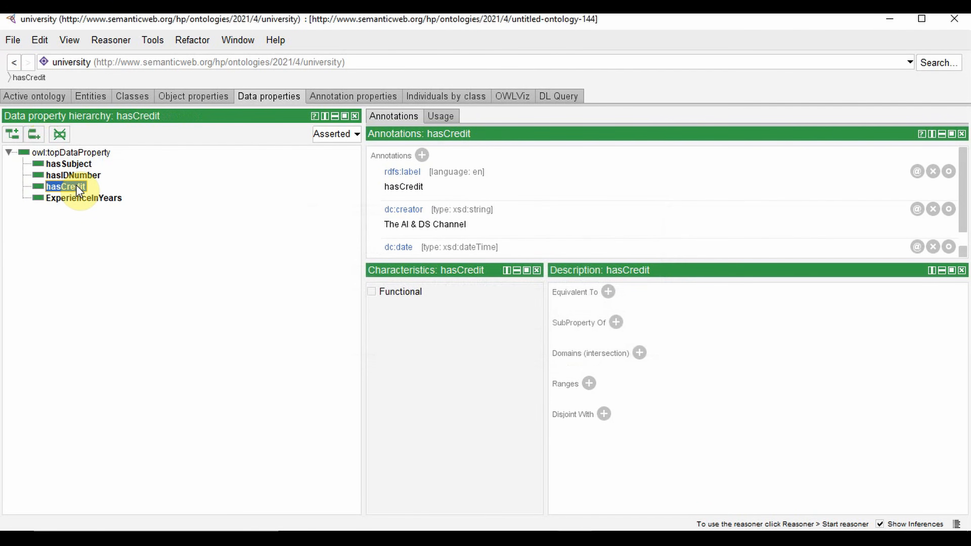
pyautogui.click(639, 352)
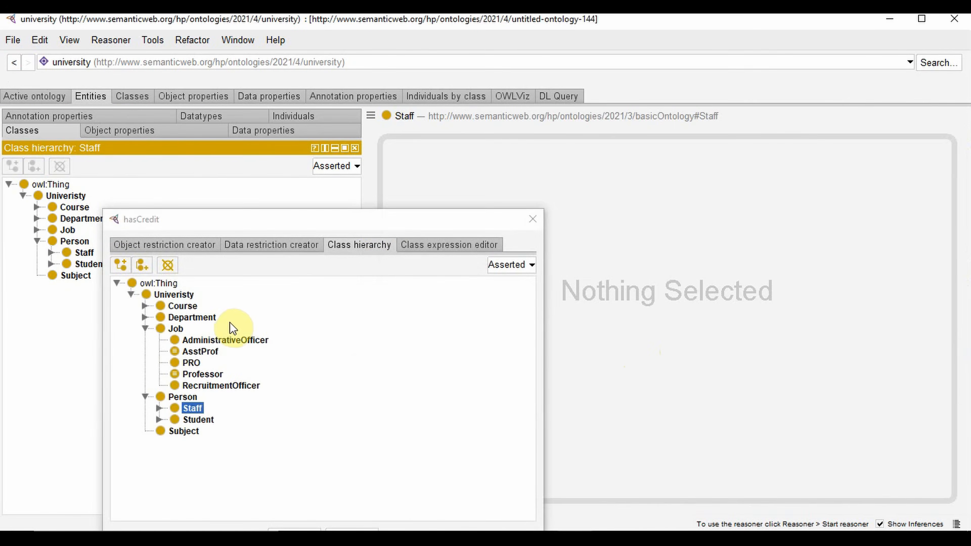
pyautogui.press('Down')
pyautogui.press('Return')
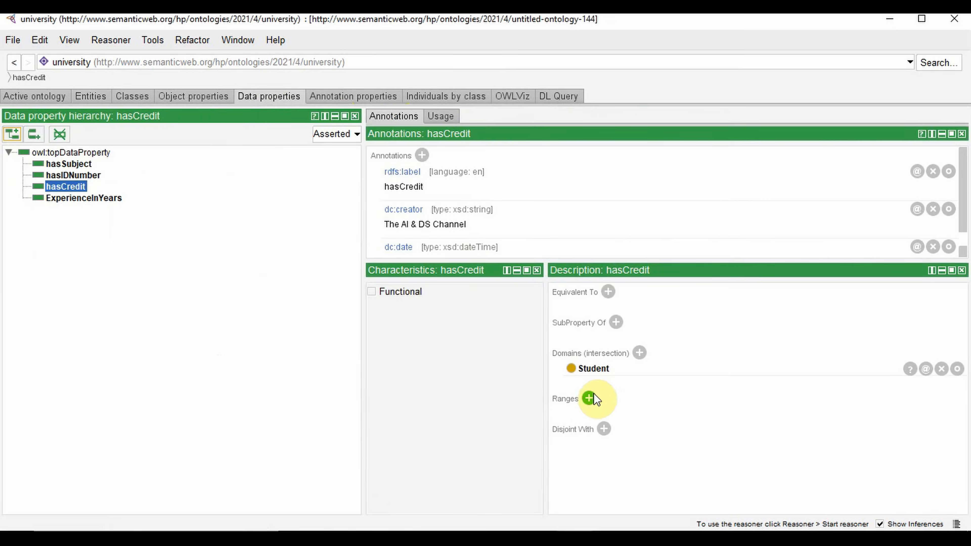
# Set the range of the hasCredit data property to the built-in datatype xsd:int.
pyautogui.click(589, 398)
pyautogui.click(282, 123)
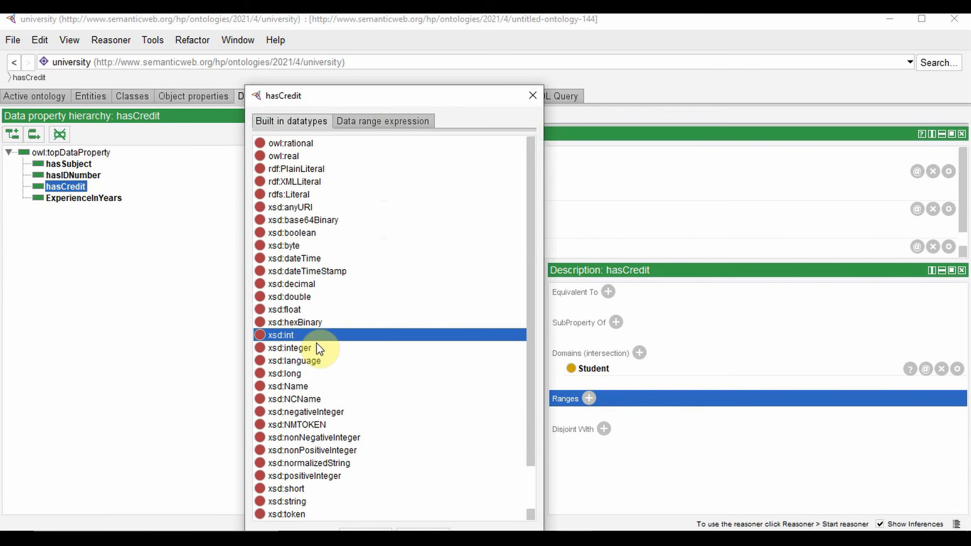
pyautogui.click(316, 336)
pyautogui.moveTo(365, 95); pyautogui.dragTo(330, 35)
pyautogui.click(332, 472)
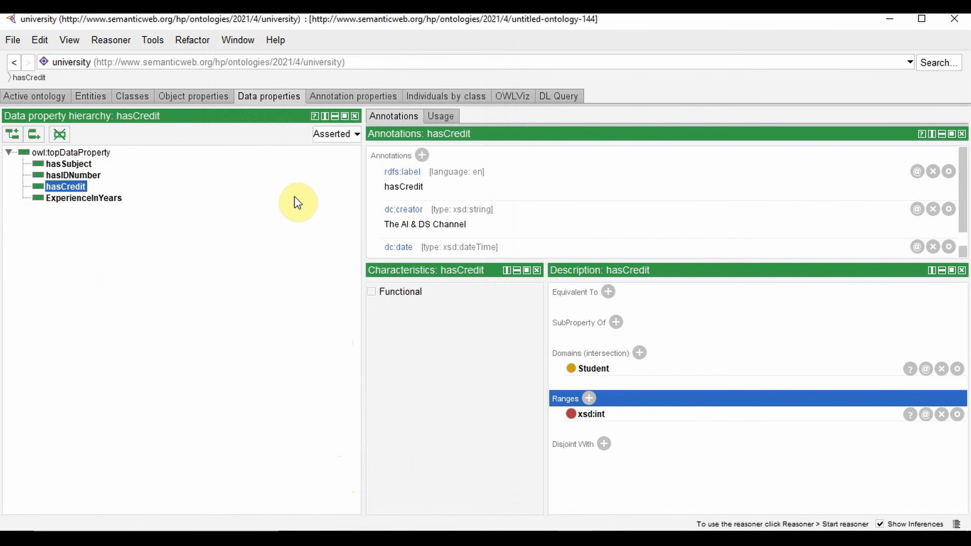
# Set the domain of the hasIDNumber data property to Person and its range to the built-in datatype xsd:string.
pyautogui.click(73, 164)
pyautogui.click(73, 175)
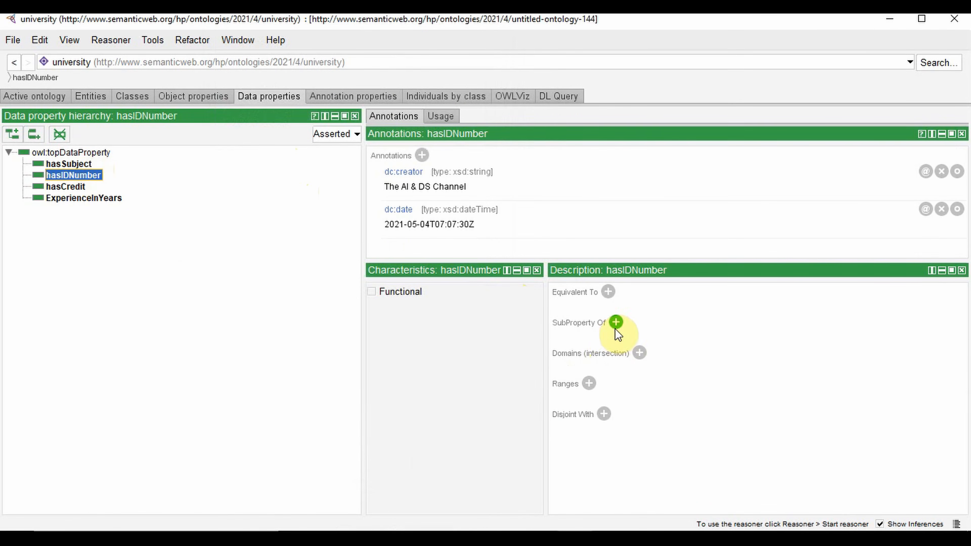
pyautogui.click(639, 353)
pyautogui.click(187, 394)
pyautogui.click(301, 426)
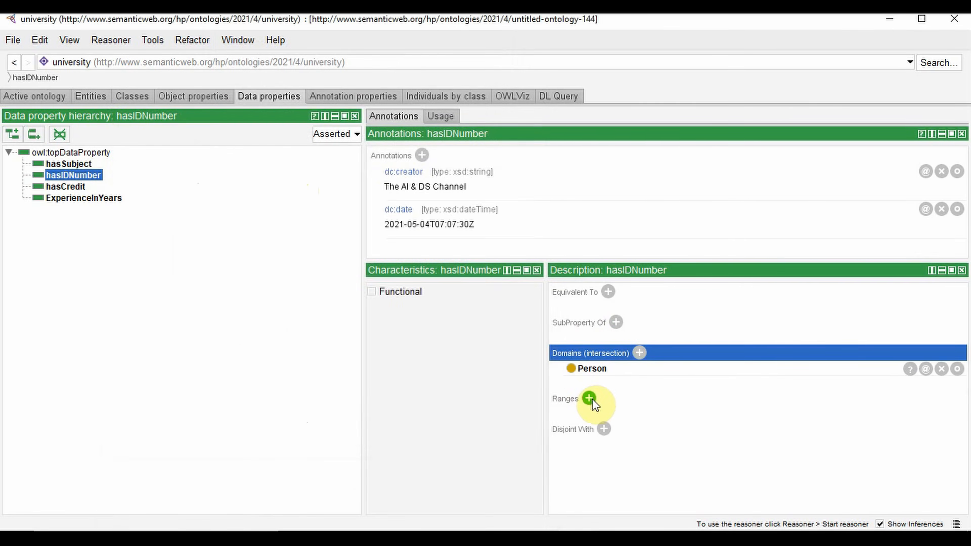
pyautogui.click(588, 398)
pyautogui.click(286, 430)
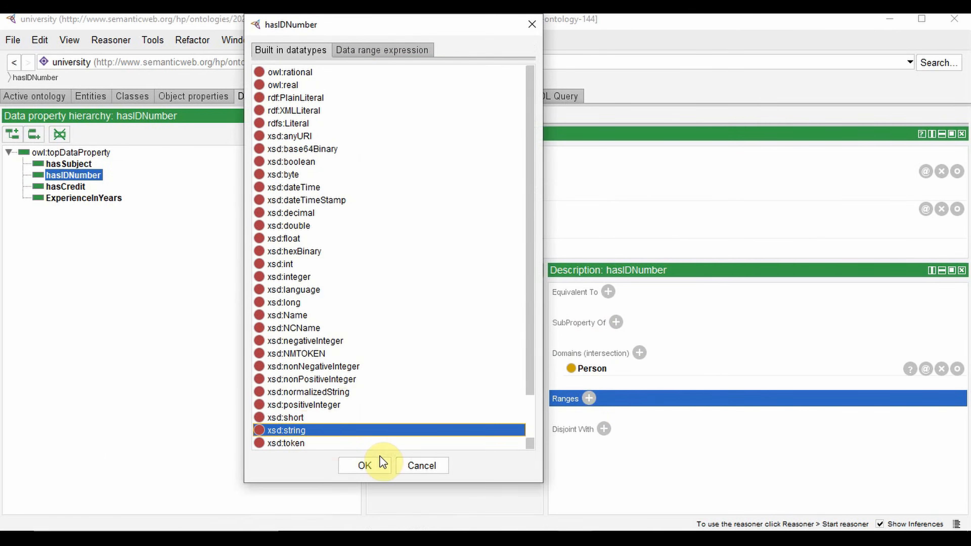
pyautogui.click(364, 466)
# Add the rdfs:comment "Used to indicate the id number of the staff and the students" in language en to the hasIDNumber data property.
pyautogui.click(422, 155)
pyautogui.click(474, 150)
pyautogui.click(688, 178)
pyautogui.write('Used to indicate the id number of t')
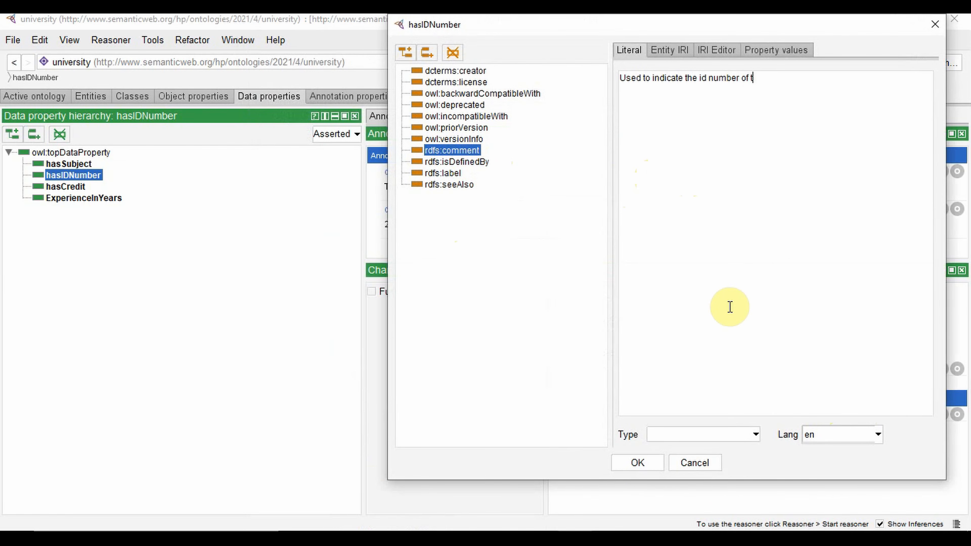
pyautogui.write('he staff and the studen')
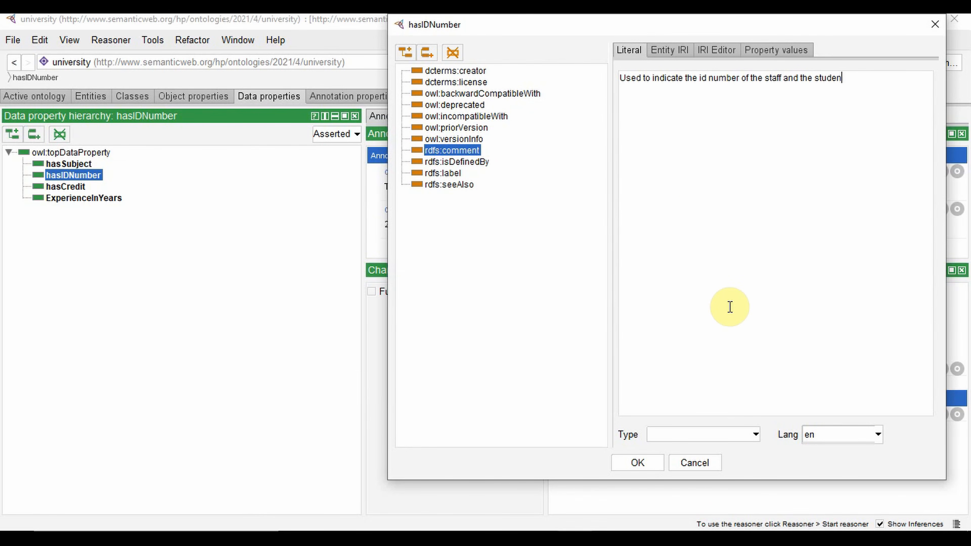
pyautogui.write('ts')
pyautogui.click(649, 465)
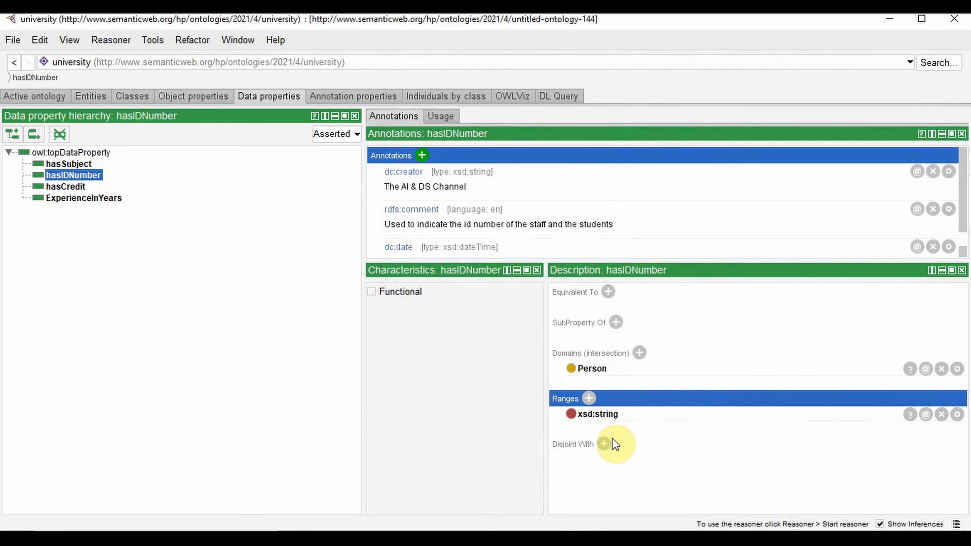
pyautogui.click(39, 136)
pyautogui.write('hasSubject')
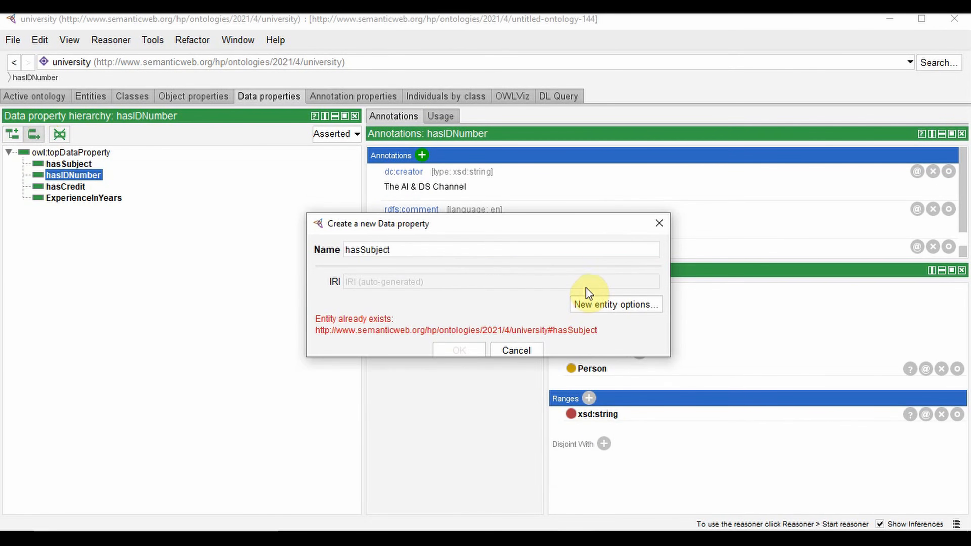
pyautogui.click(516, 350)
# Set the domain of the hasSubject data property to the class Subject.
pyautogui.click(69, 163)
pyautogui.click(639, 353)
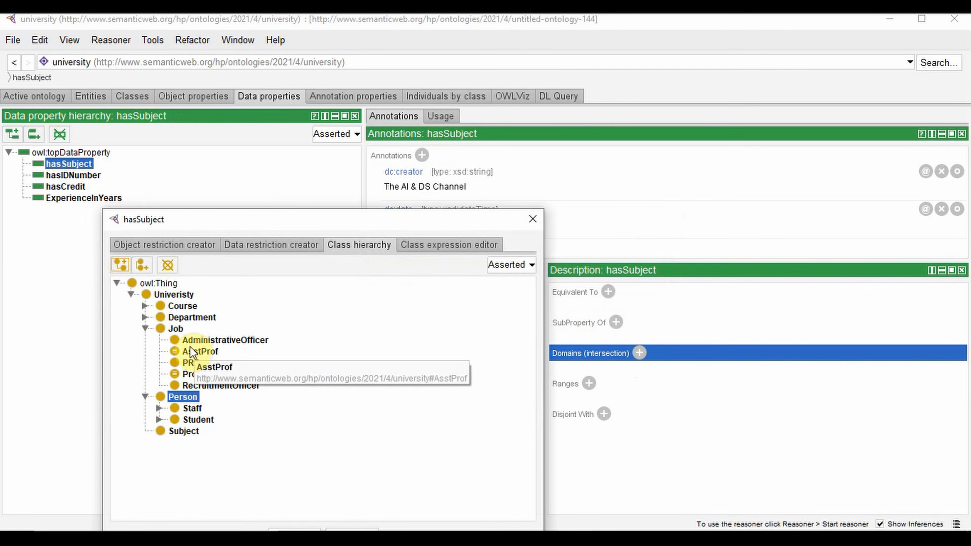
pyautogui.click(184, 431)
pyautogui.moveTo(267, 231); pyautogui.dragTo(267, 88)
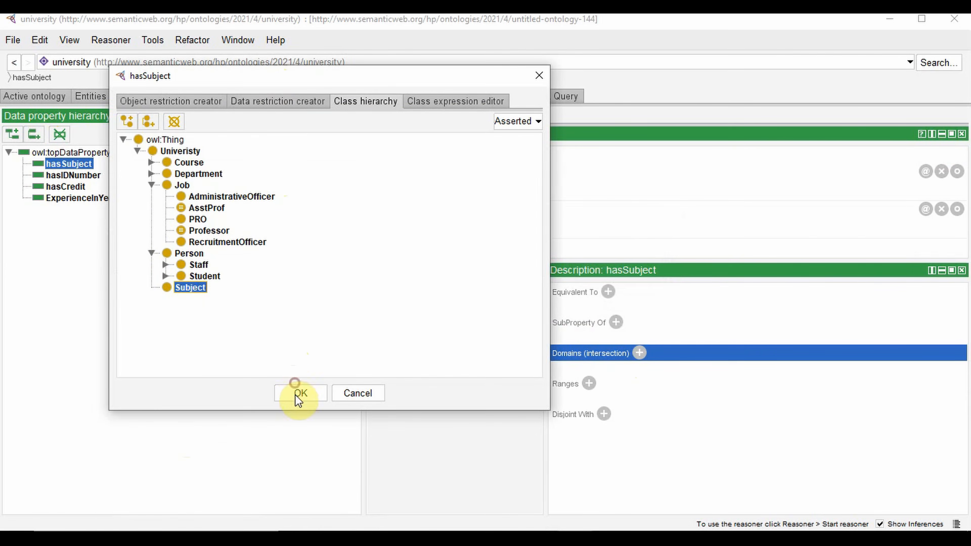
pyautogui.click(299, 397)
# Set the range of hasSubject to xsd:string and add the rdfs:comment "Indicates the subjects taken by the student" in language en.
pyautogui.click(589, 398)
pyautogui.scroll(-3, 344, 461)
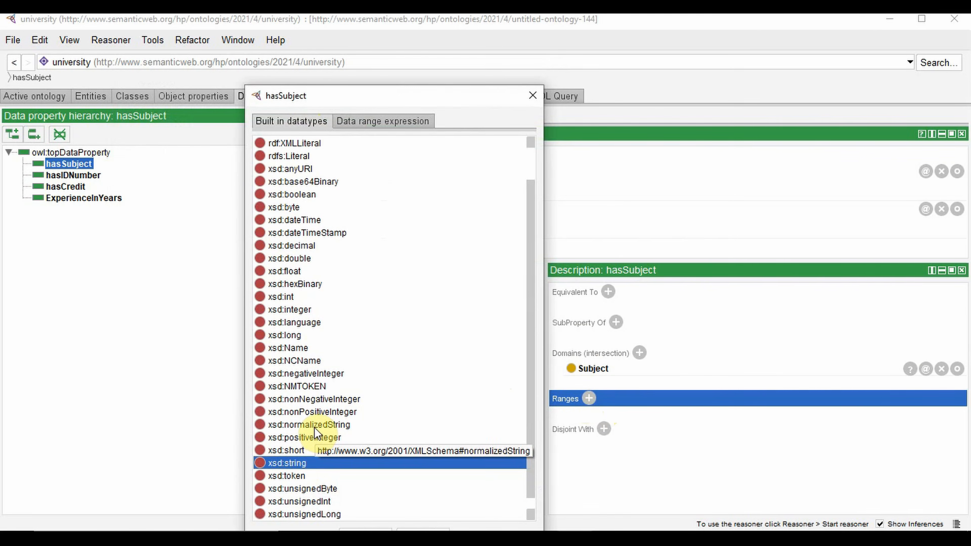
pyautogui.moveTo(367, 95); pyautogui.dragTo(368, 73)
pyautogui.click(364, 513)
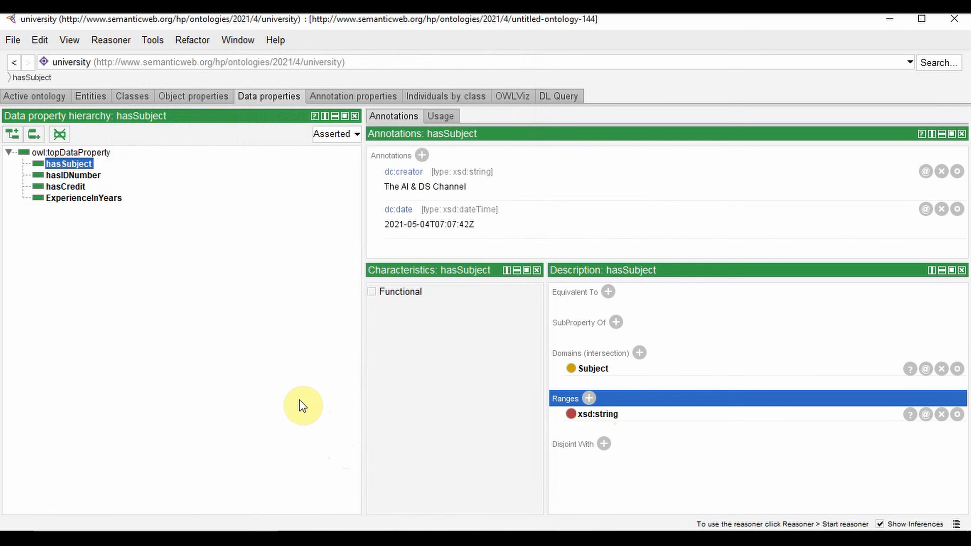
pyautogui.click(422, 155)
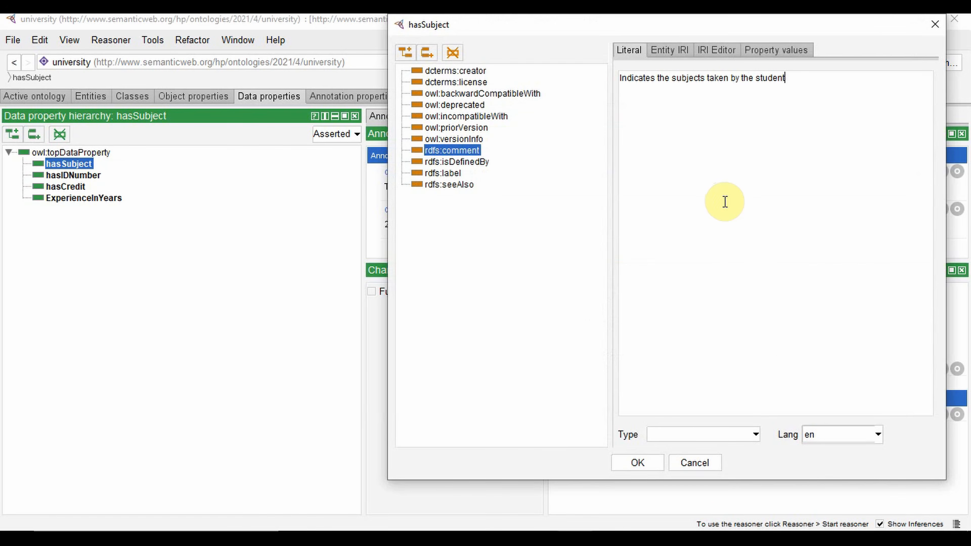
pyautogui.click(637, 463)
# Create the data property hasSubjectScore as a sibling of hasSubject.
pyautogui.click(34, 134)
pyautogui.write('hasSubj')
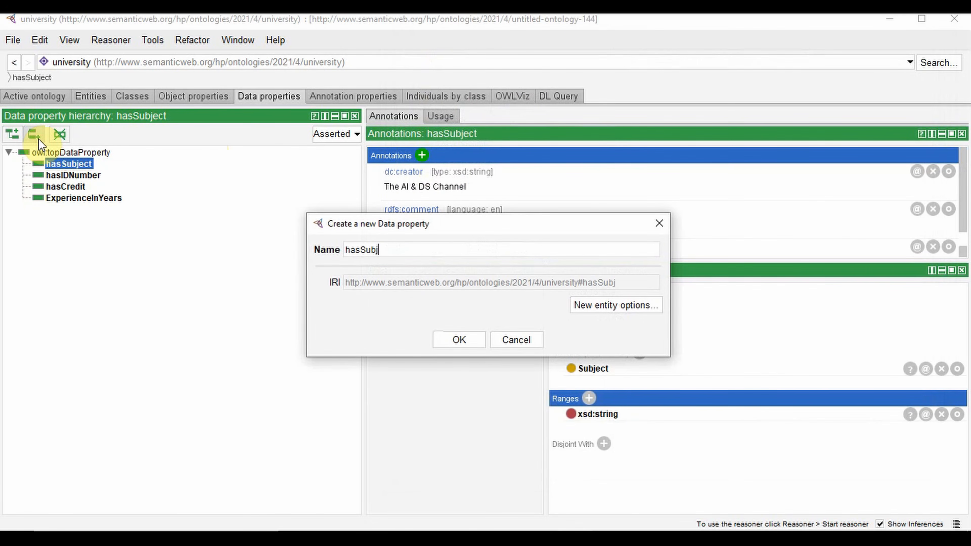
pyautogui.write('ectScore')
pyautogui.click(459, 339)
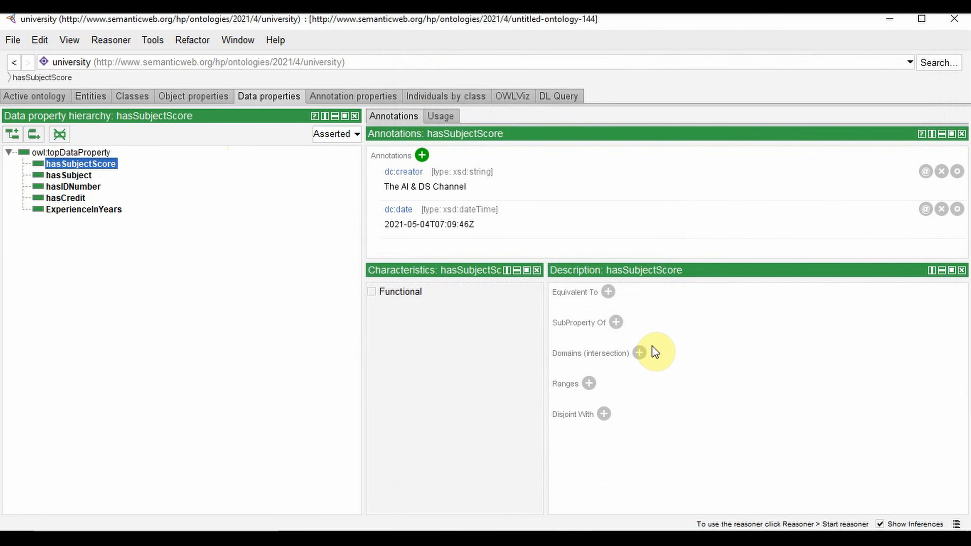
# Set the domain of the hasSubjectScore data property to Subject and its range to the built-in datatype xsd:int.
pyautogui.click(639, 352)
pyautogui.click(297, 454)
pyautogui.click(591, 398)
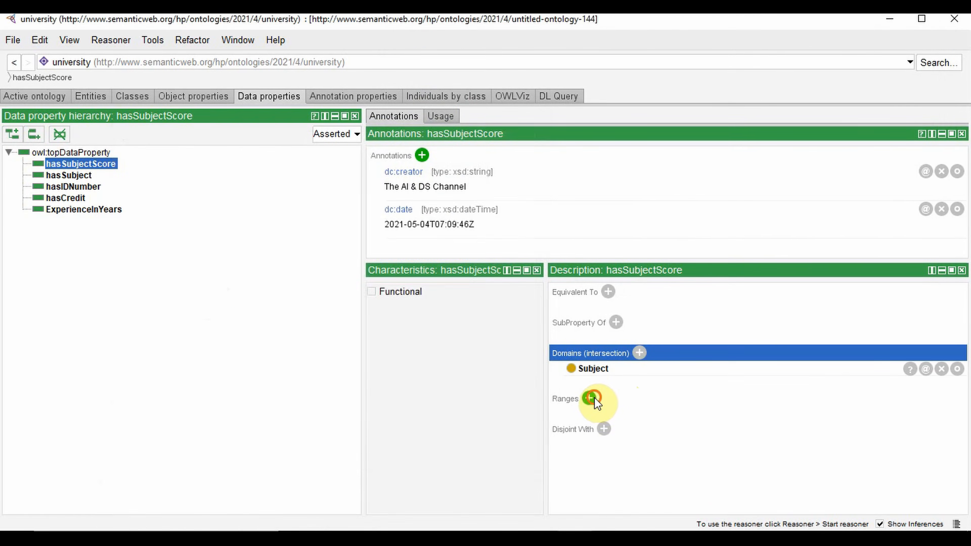
pyautogui.click(383, 211)
pyautogui.click(353, 467)
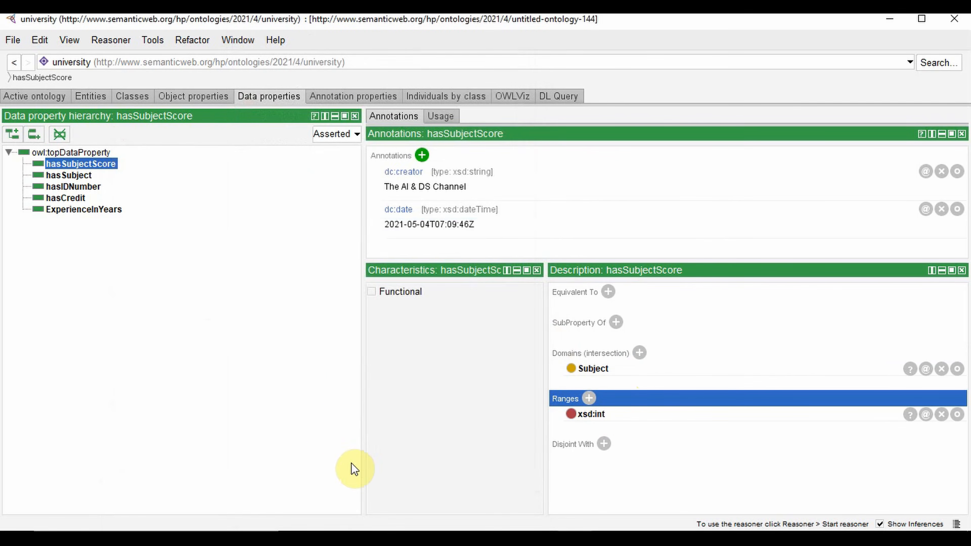
# Create the data property joiningDate as a sibling of hasSubjectScore.
pyautogui.click(33, 134)
pyautogui.write('joiningDate')
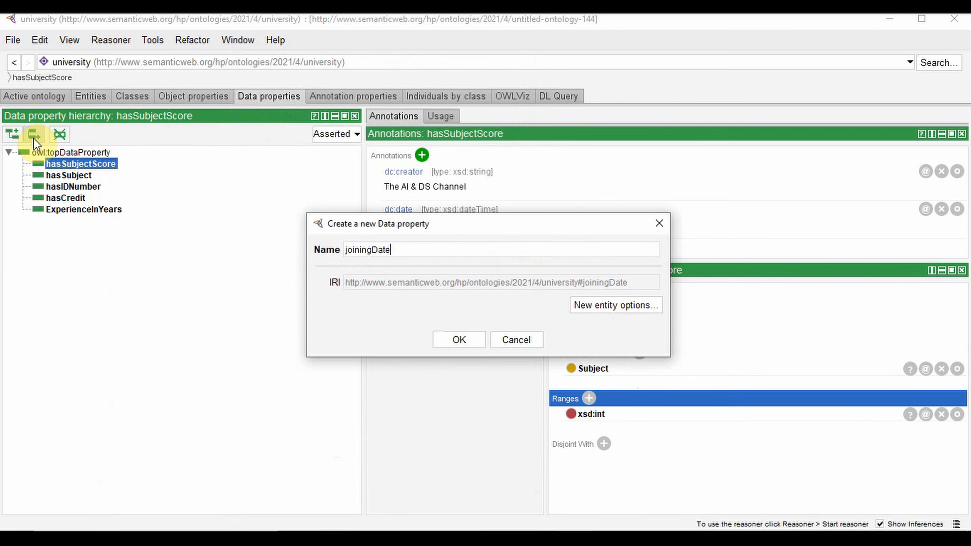
pyautogui.click(458, 340)
# Set the domain of the joiningDate data property to Person and its range to the built-in datatype xsd:dateTime.
pyautogui.click(639, 353)
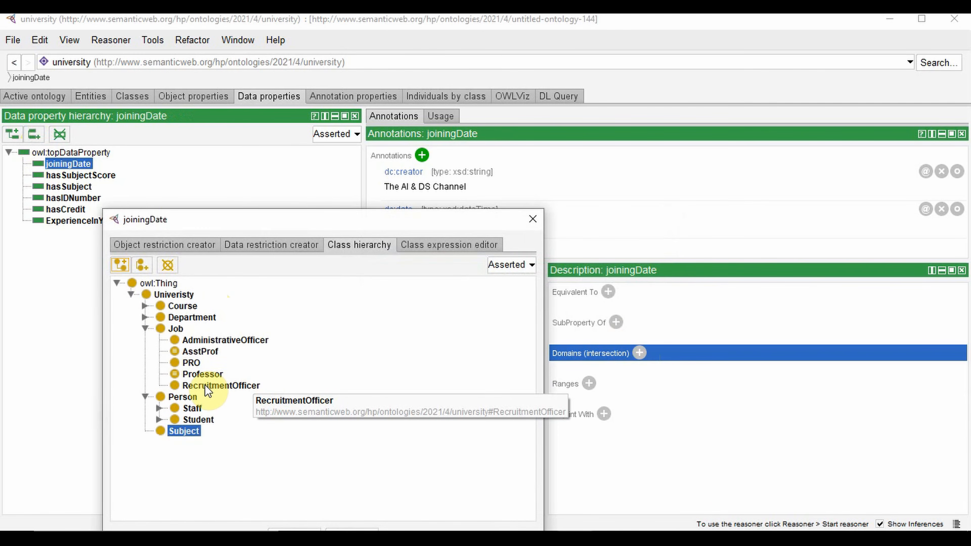
pyautogui.click(195, 398)
pyautogui.click(339, 444)
pyautogui.moveTo(311, 223); pyautogui.dragTo(333, 63)
pyautogui.click(587, 399)
pyautogui.click(302, 165)
pyautogui.click(378, 497)
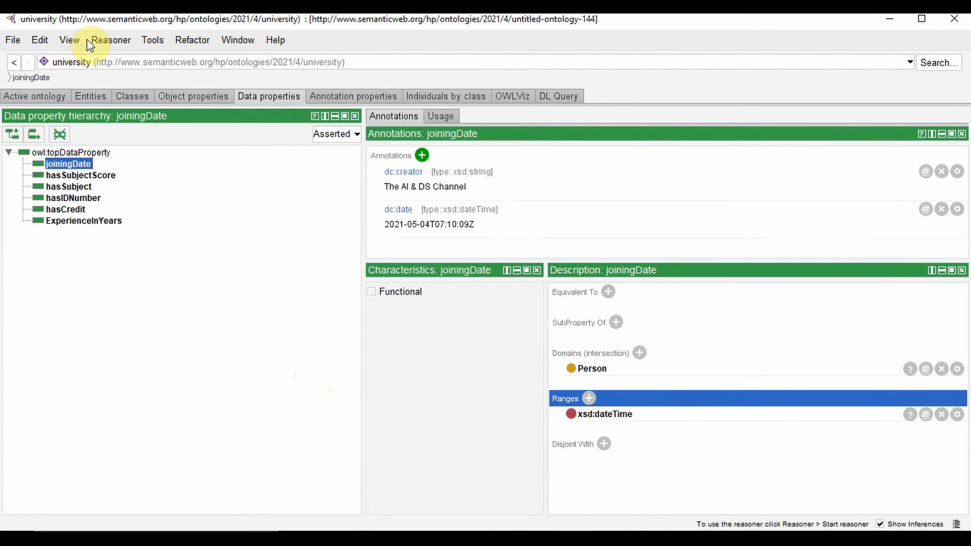
# Start the HermiT reasoner on the university ontology and check the log of its run.
pyautogui.click(92, 39)
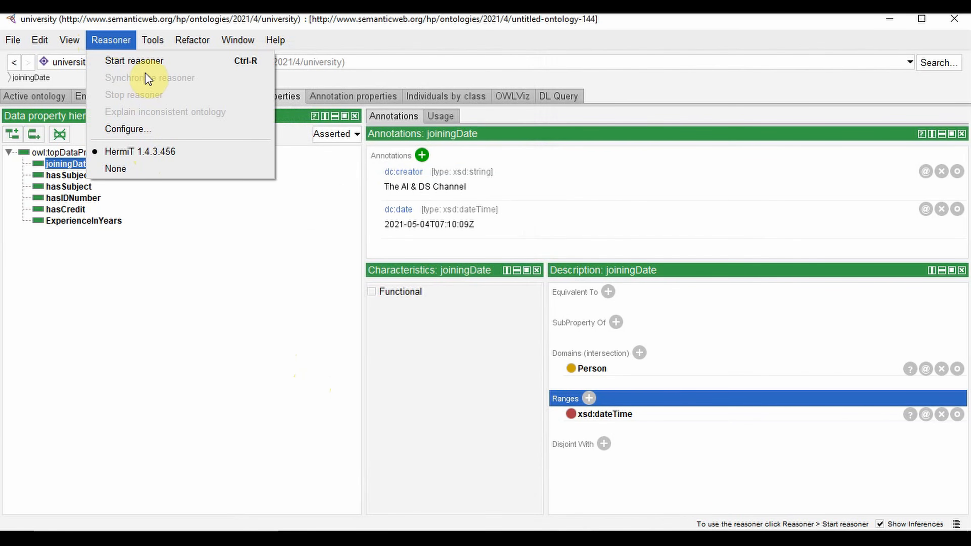
pyautogui.click(146, 60)
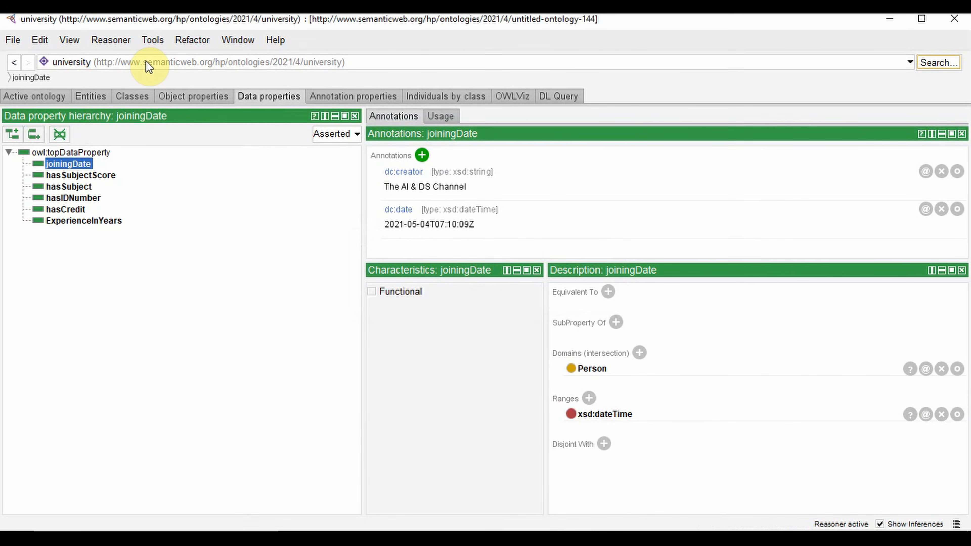
pyautogui.click(957, 524)
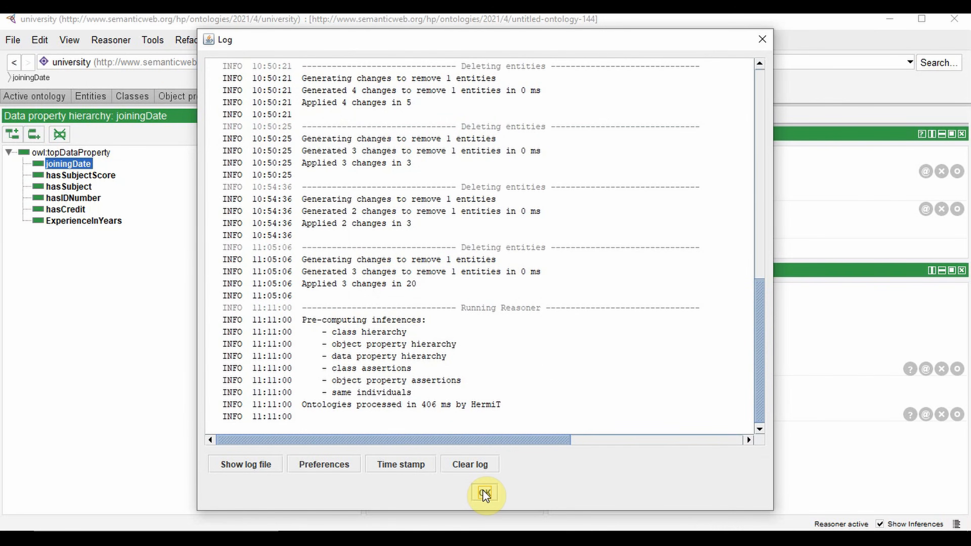
pyautogui.click(485, 493)
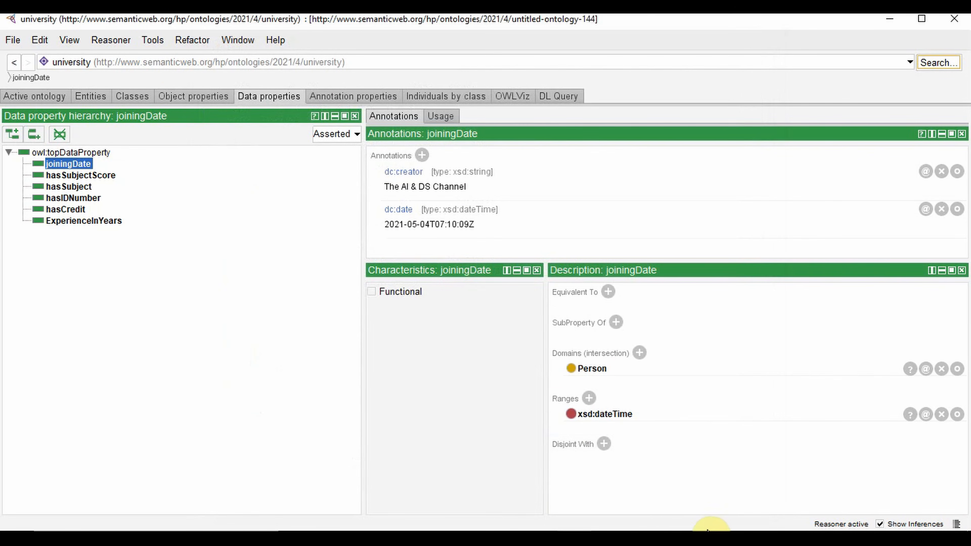
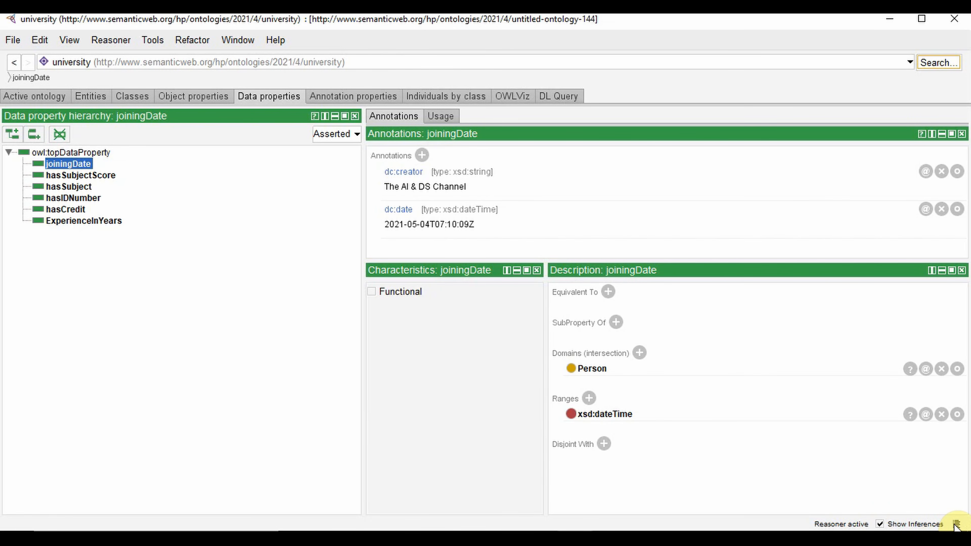
# Create a named individual StarkUniversity in the individuals-by-class view.
pyautogui.click(448, 98)
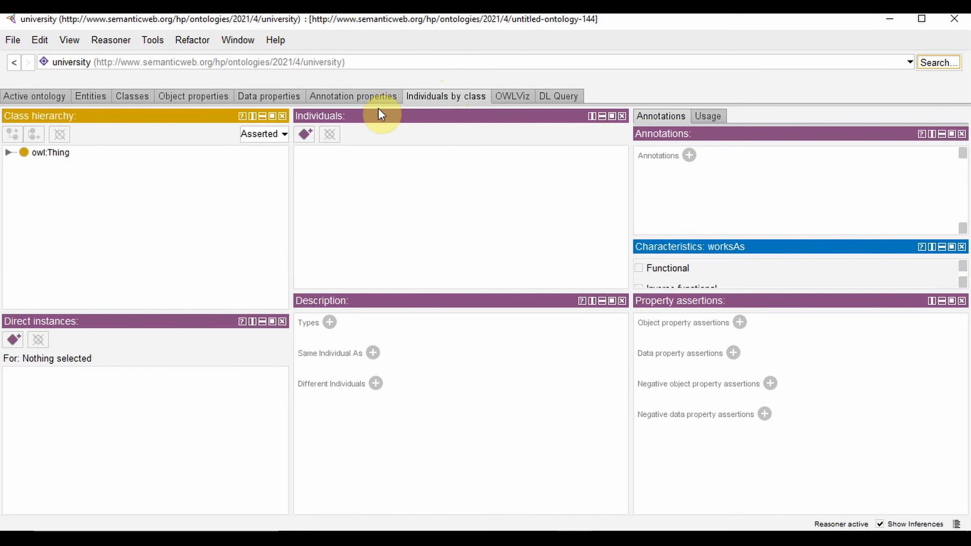
pyautogui.click(305, 135)
pyautogui.write('S')
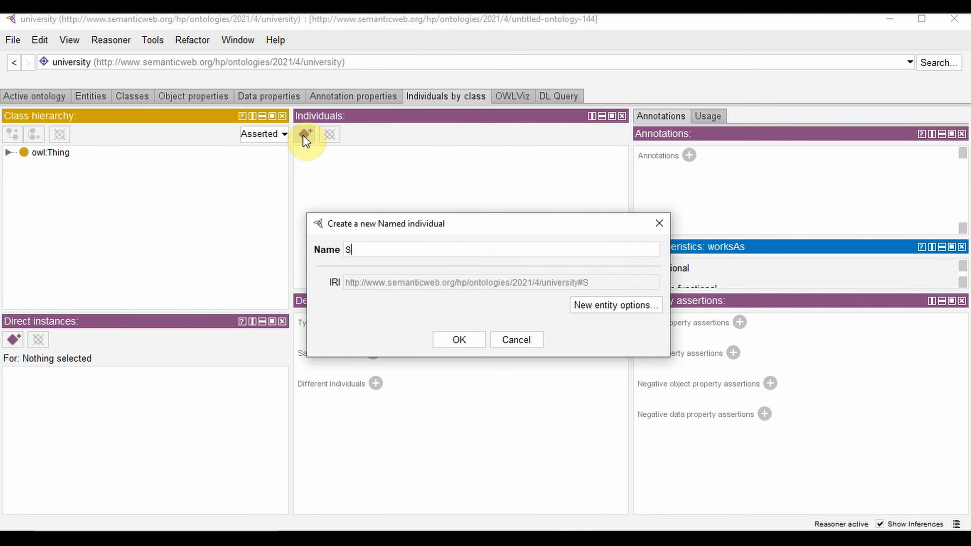
pyautogui.write('tarkUniversity')
pyautogui.press('Return')
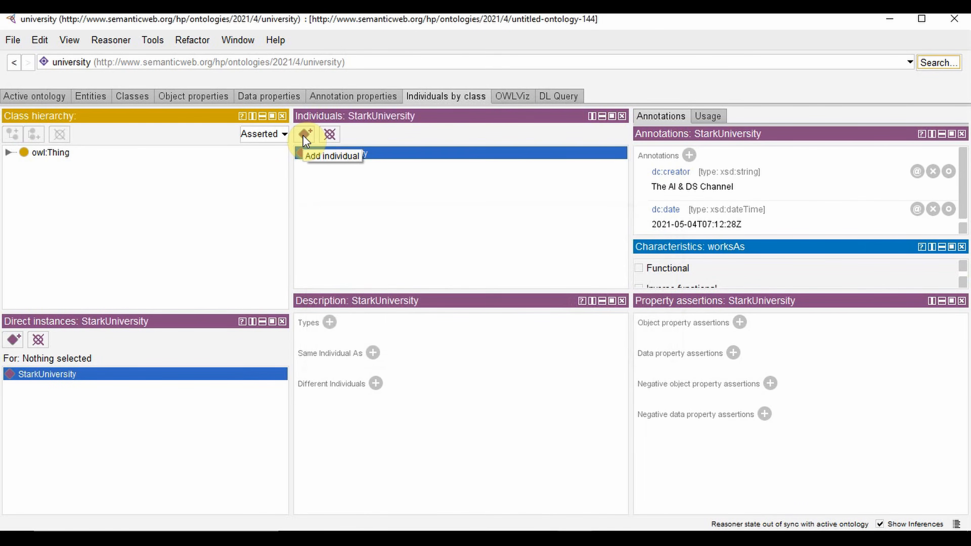
# Create two more named individuals, ArtificialIntelligence and Engineering.
pyautogui.click(304, 134)
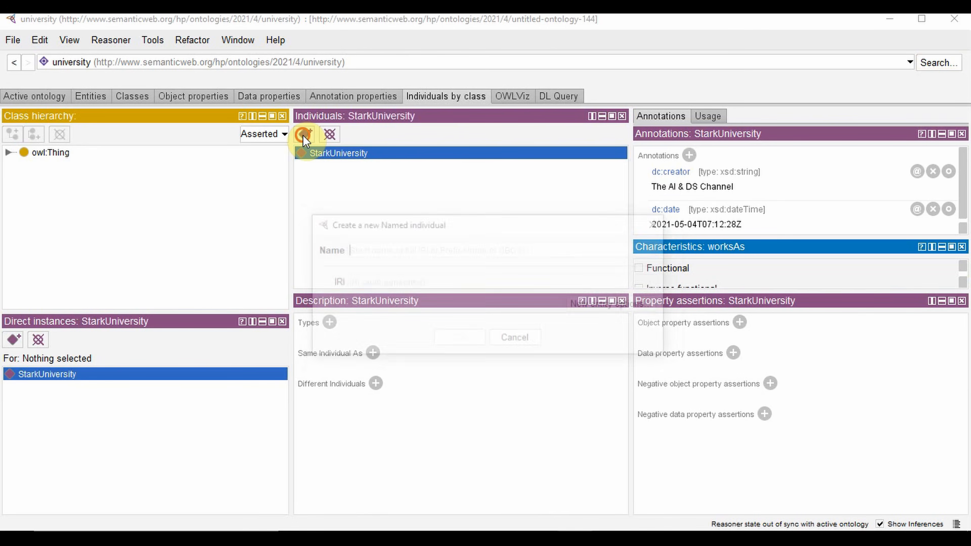
pyautogui.write('ArtificialIntelligence')
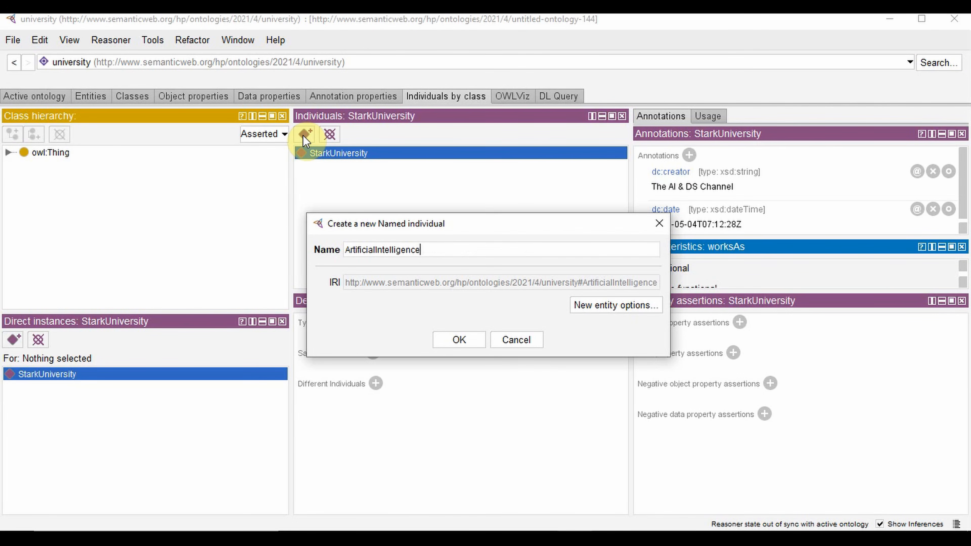
pyautogui.press('Return')
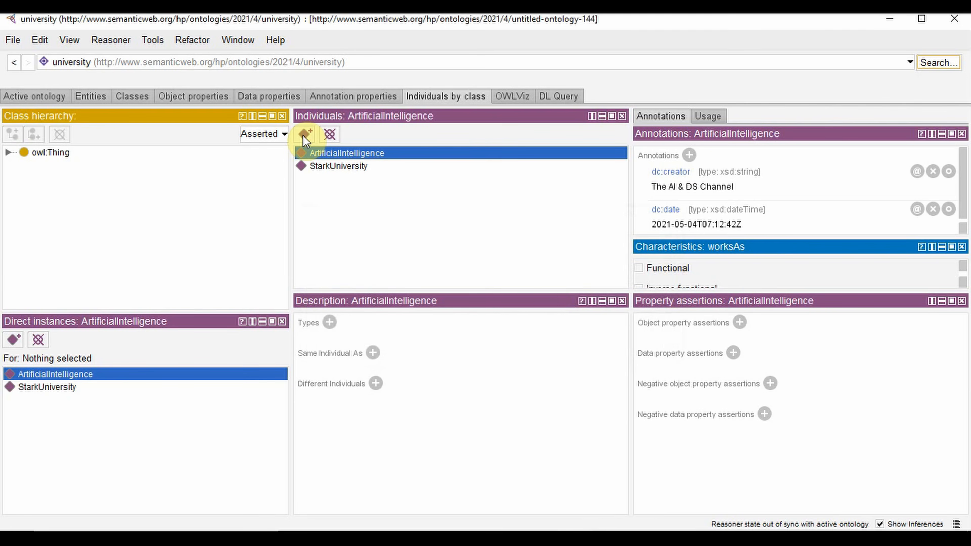
pyautogui.click(304, 134)
pyautogui.write('Engin')
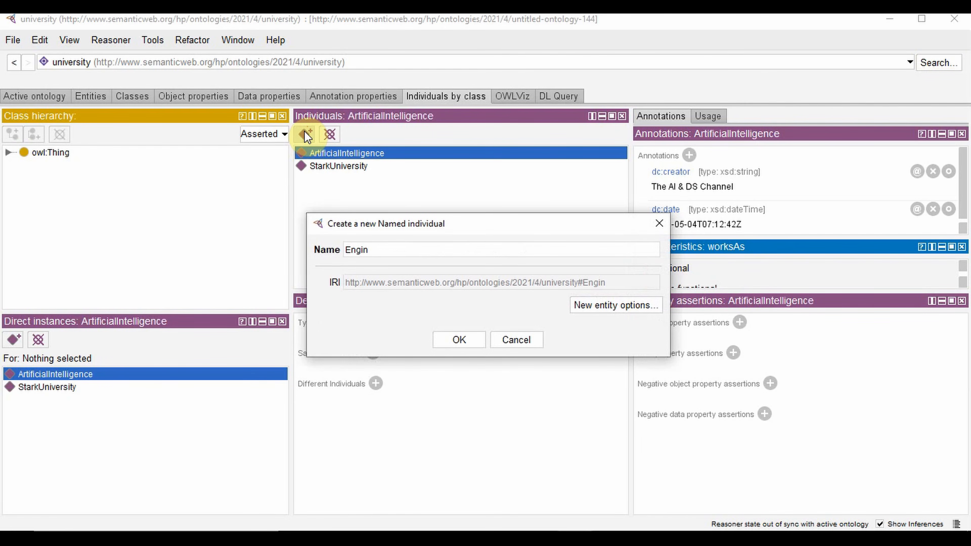
pyautogui.write('eering')
pyautogui.press('Return')
# Assign the class Department as the type of the Engineering individual.
pyautogui.click(7, 152)
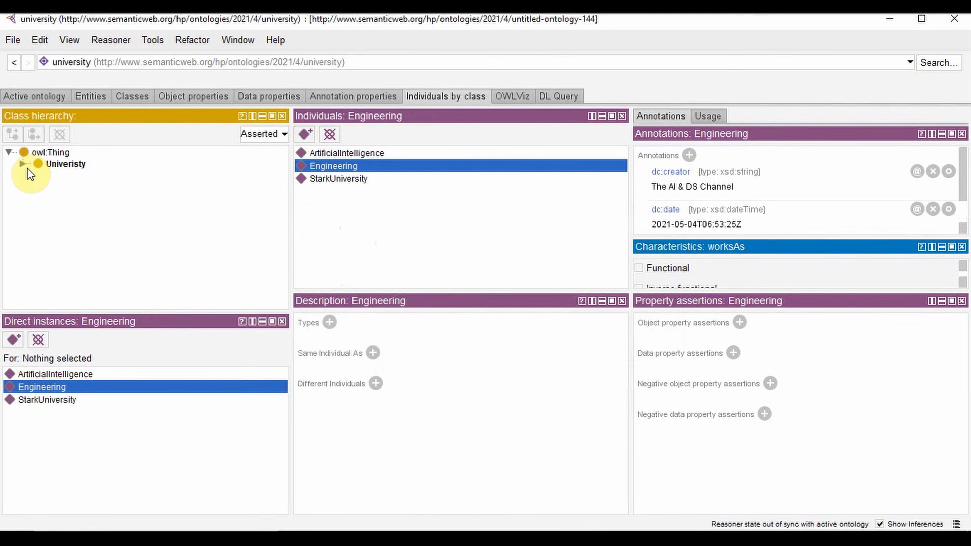
pyautogui.click(22, 164)
pyautogui.click(36, 175)
pyautogui.click(36, 244)
pyautogui.click(36, 277)
pyautogui.scroll(3, 245, 260)
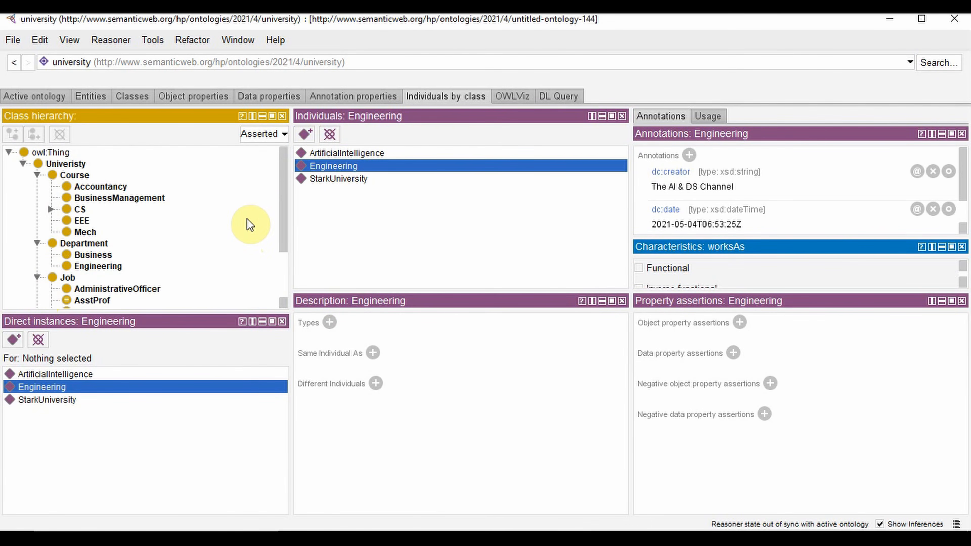
pyautogui.click(329, 322)
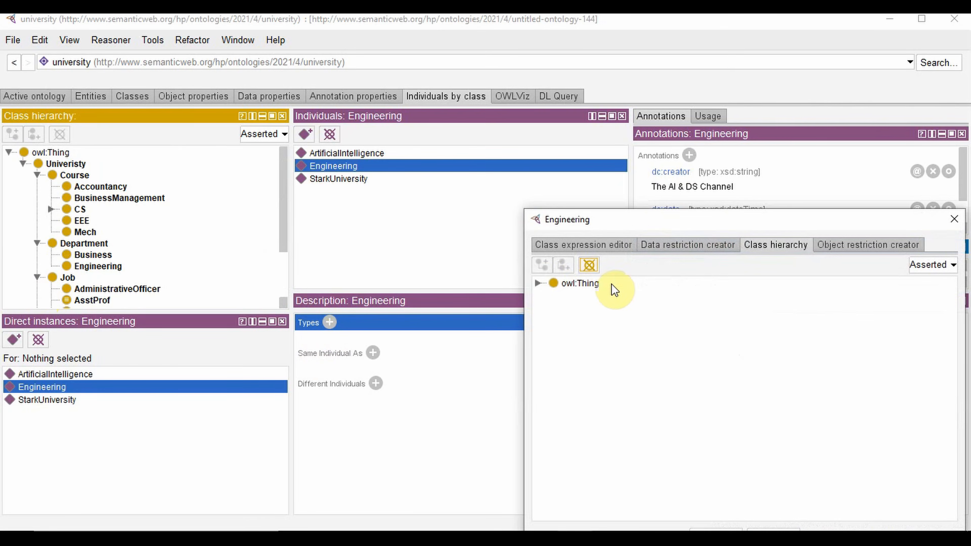
pyautogui.click(538, 283)
pyautogui.click(552, 296)
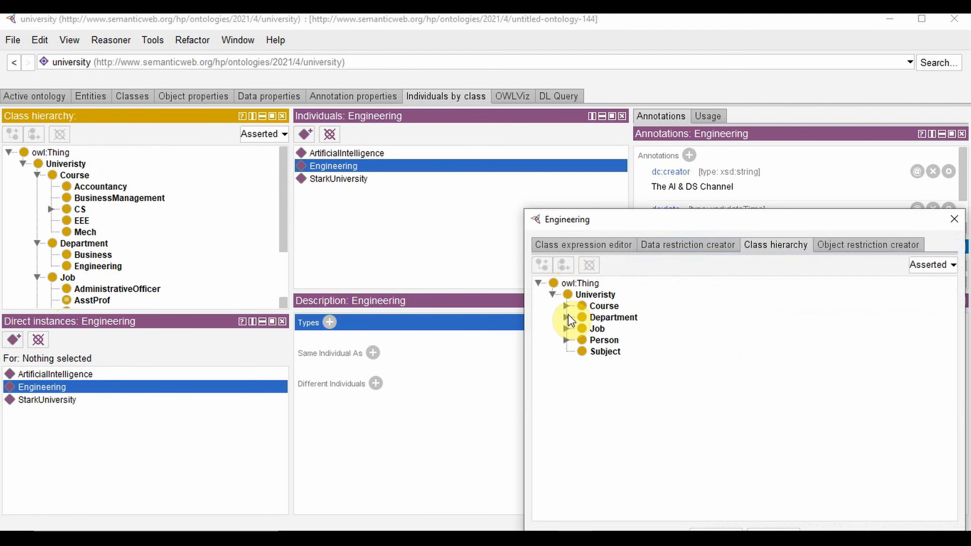
pyautogui.click(565, 316)
pyautogui.click(601, 317)
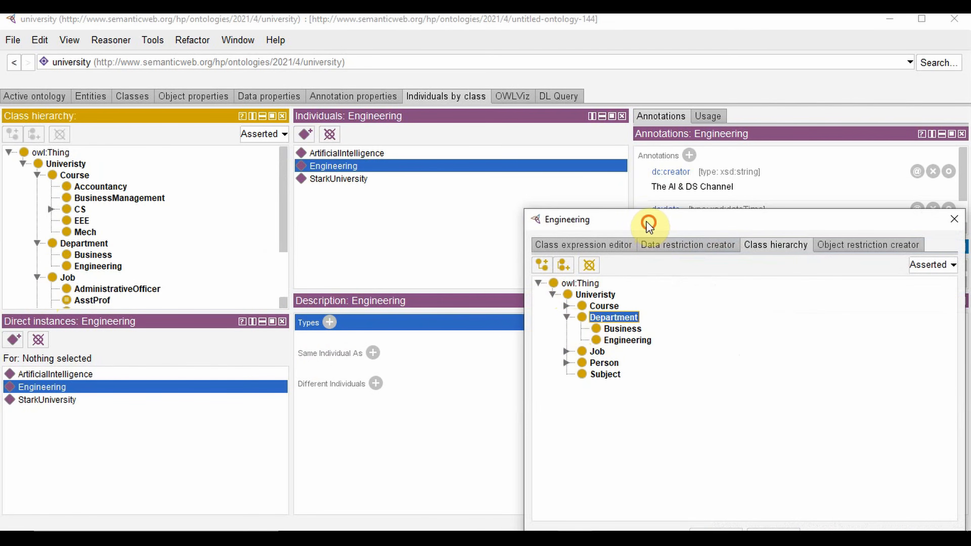
pyautogui.moveTo(646, 221); pyautogui.dragTo(485, 119)
pyautogui.click(554, 434)
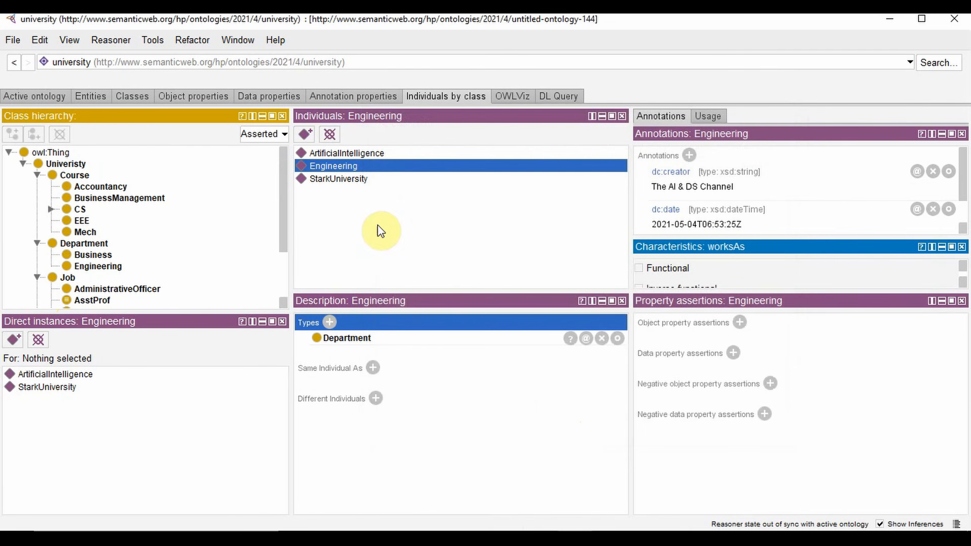
# Assign the class Univeristy as the type of the StarkUniversity individual.
pyautogui.click(346, 180)
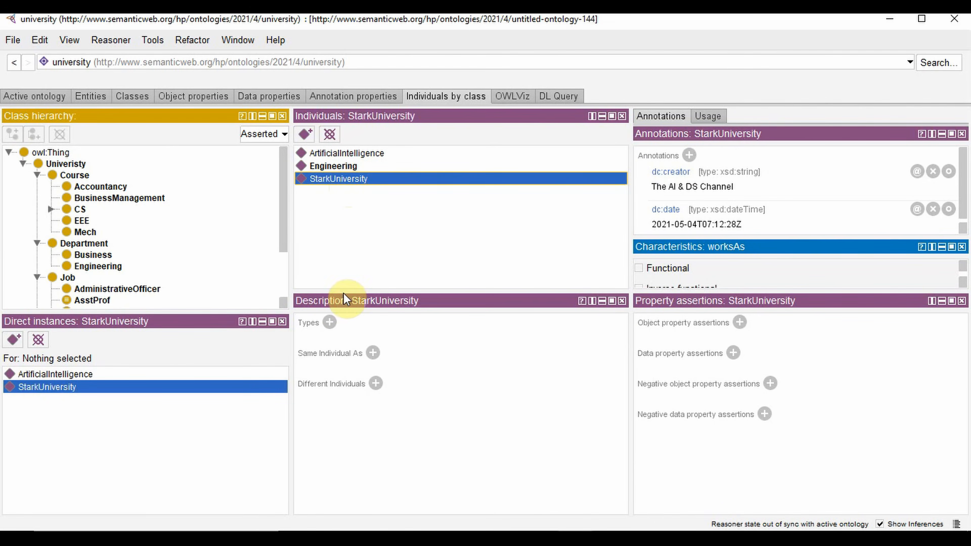
pyautogui.click(330, 322)
pyautogui.click(595, 294)
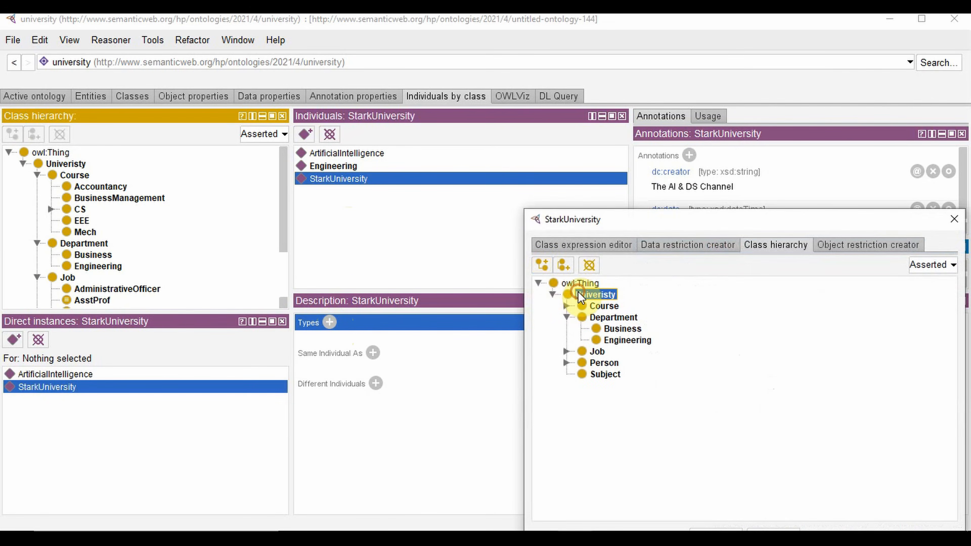
pyautogui.moveTo(647, 220); pyautogui.dragTo(447, 138)
pyautogui.click(512, 455)
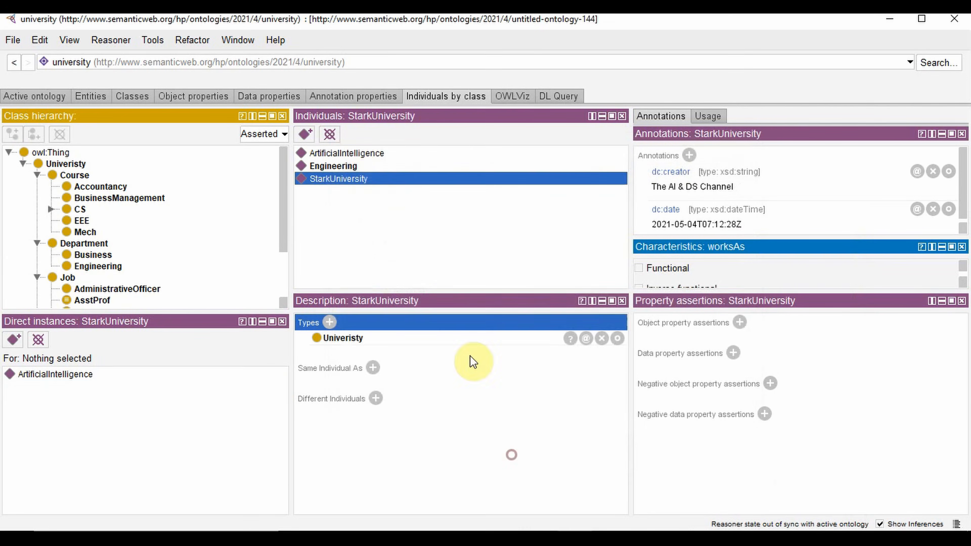
# Assign the class Course as the type of the ArtificialIntelligence individual.
pyautogui.click(361, 155)
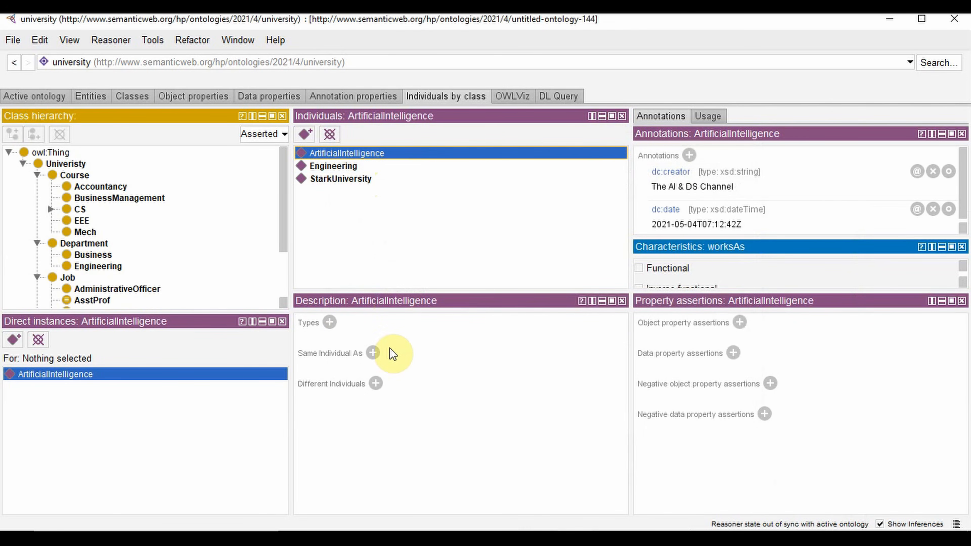
pyautogui.click(329, 322)
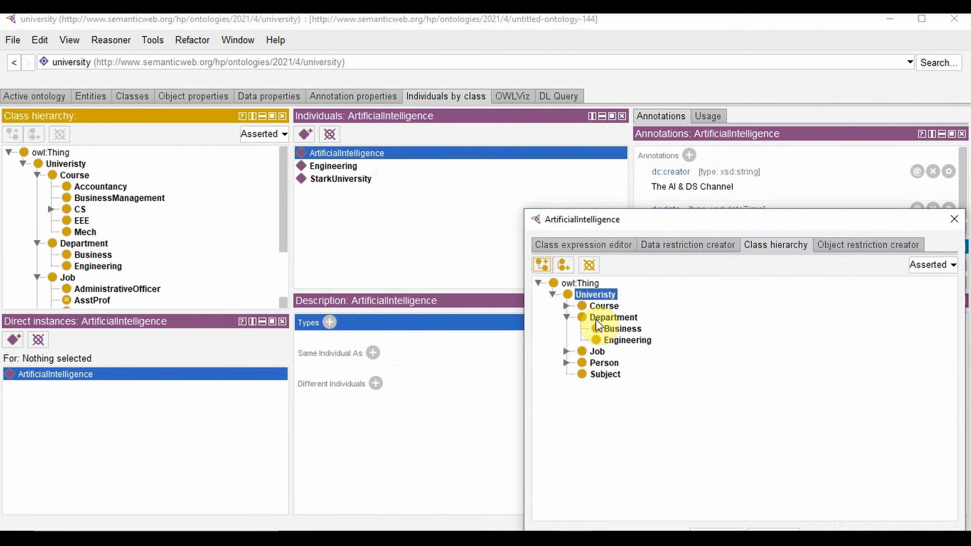
pyautogui.moveTo(626, 227); pyautogui.dragTo(402, 128)
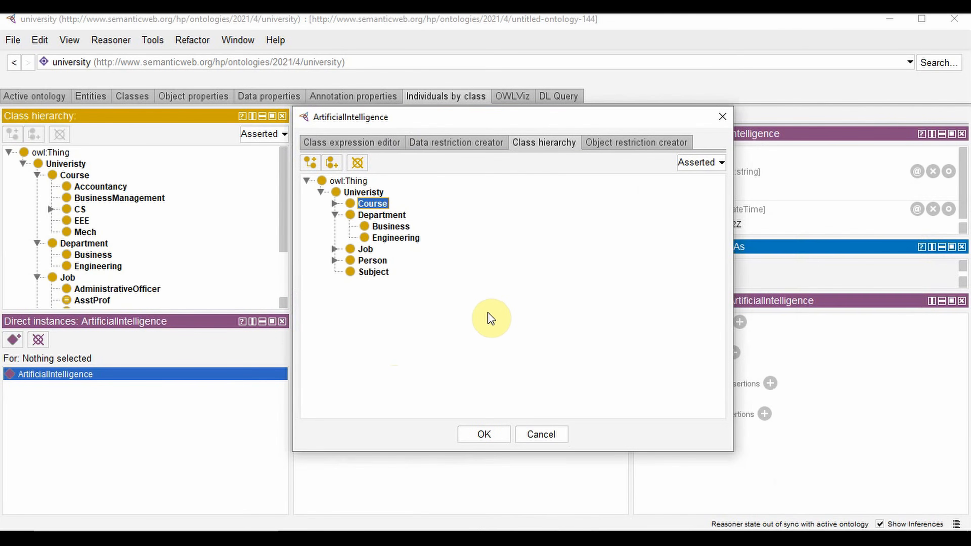
pyautogui.click(489, 434)
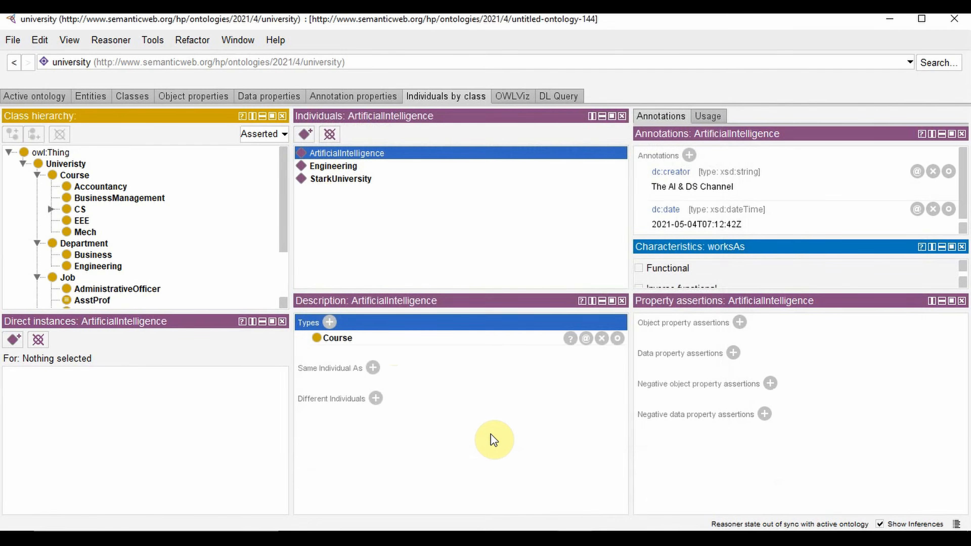
# Create a direct instance of the Student class under Person, named with the student's first name.
pyautogui.scroll(-2, 202, 275)
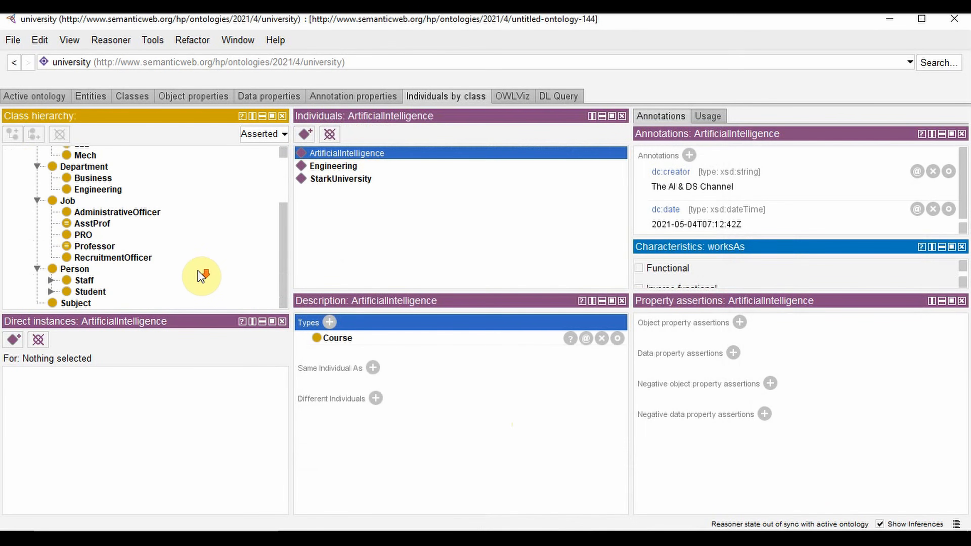
pyautogui.click(78, 292)
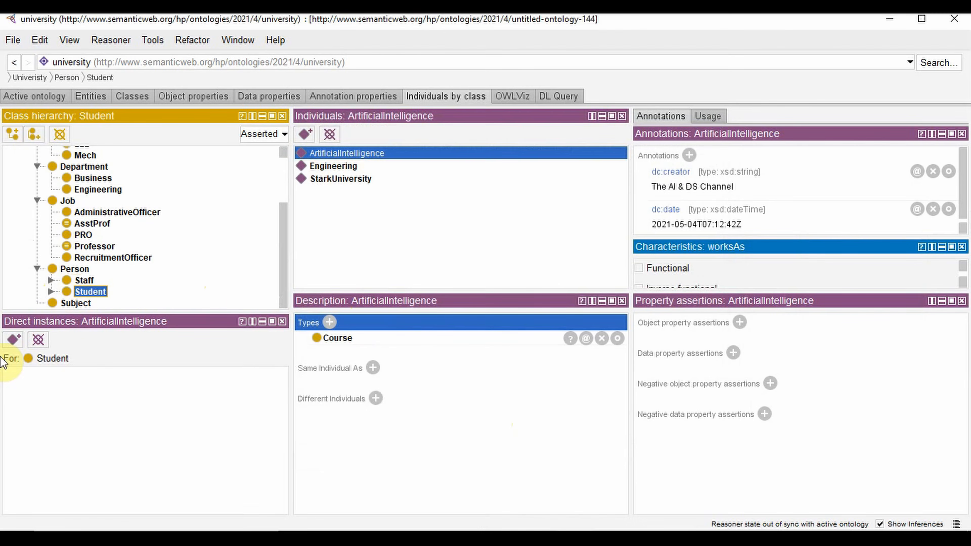
pyautogui.click(14, 339)
pyautogui.write('Peter')
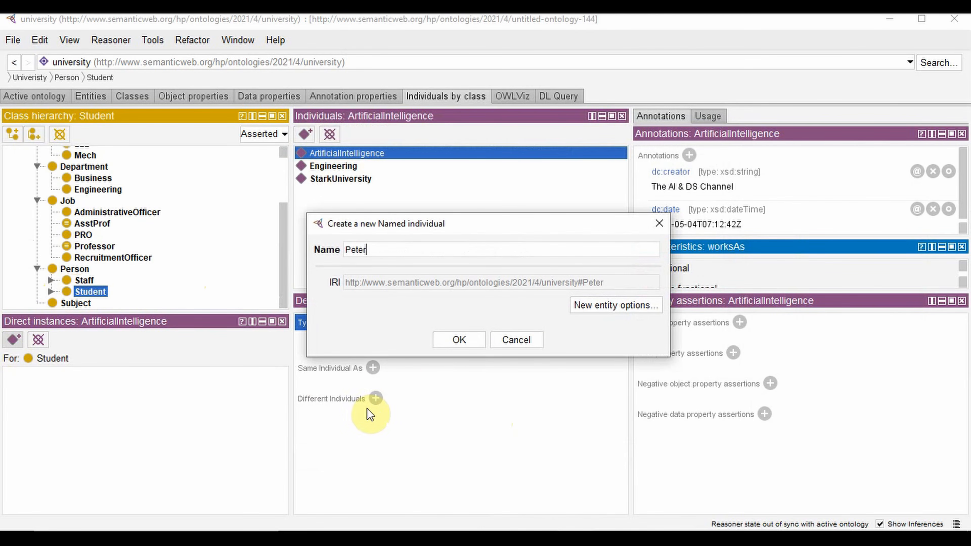
pyautogui.click(459, 340)
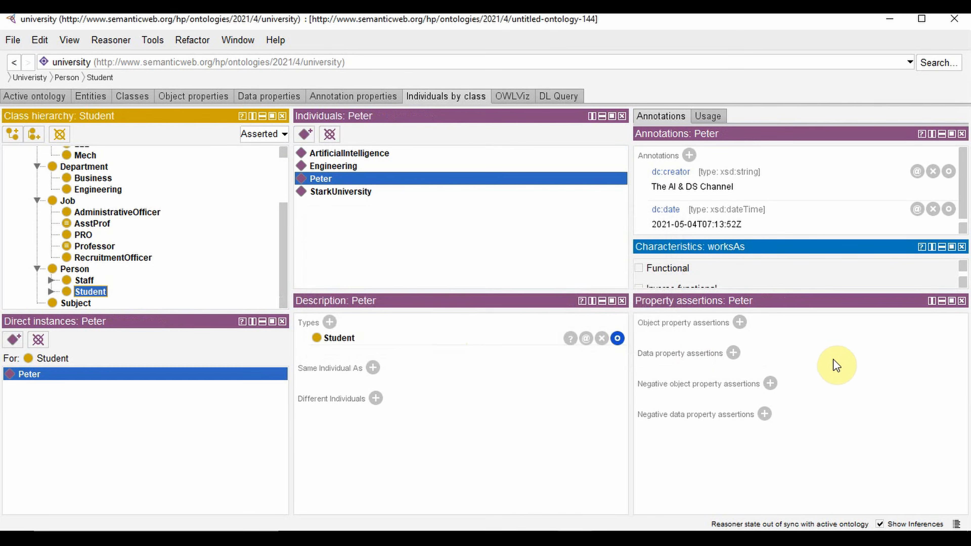
# Add the object property assertion enrollsFor ArtificialIntelligence to the new student individual.
pyautogui.click(739, 323)
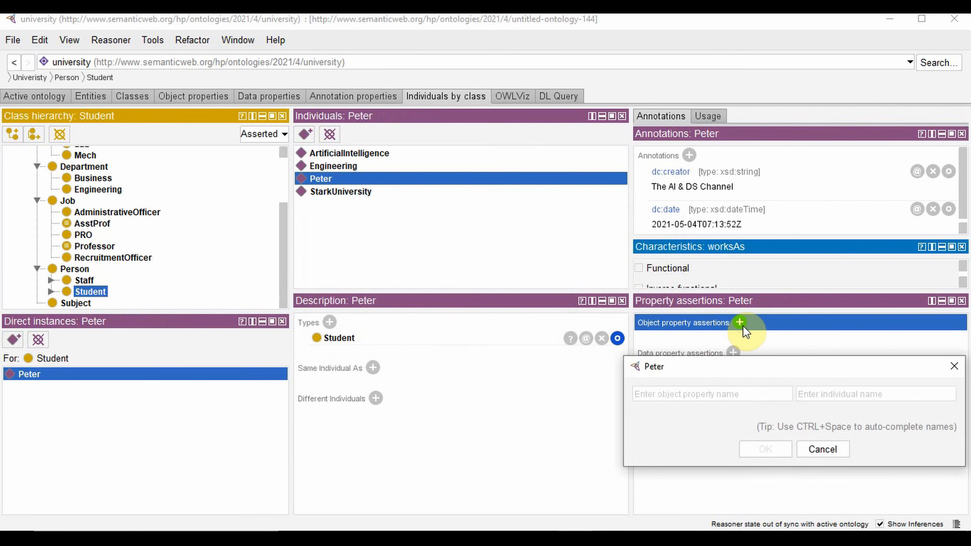
pyautogui.write('has')
pyautogui.press('BackSpace')
pyautogui.press('BackSpace')
pyautogui.press('BackSpace')
pyautogui.write('en')
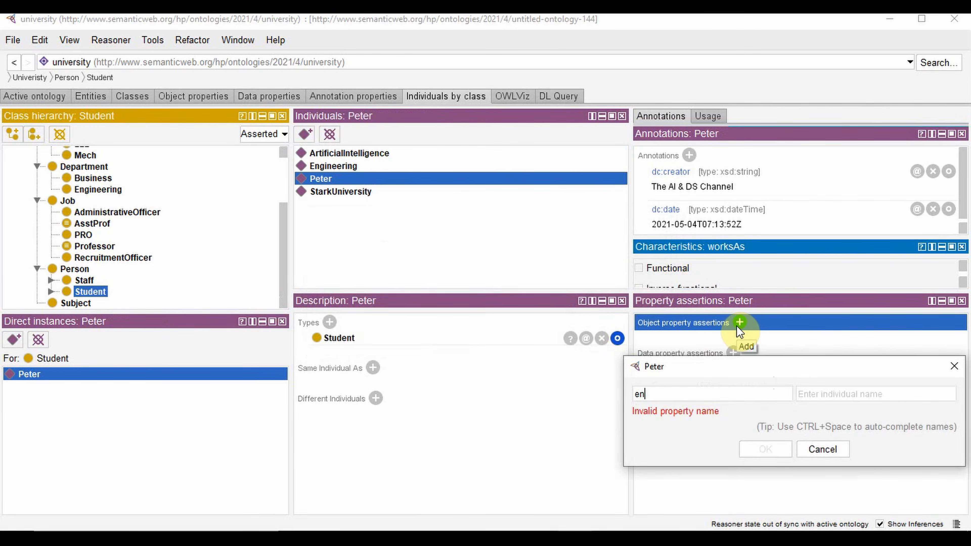
pyautogui.write('rollsFor')
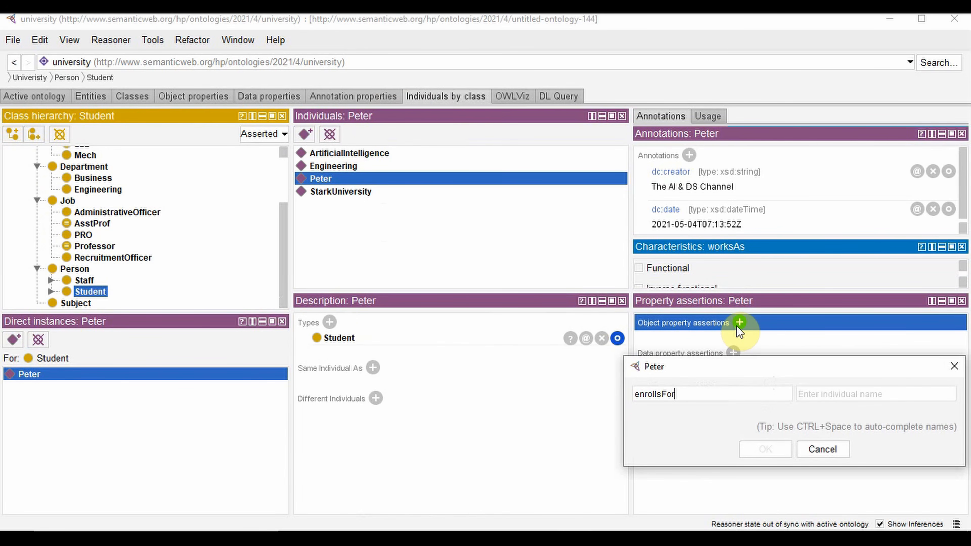
pyautogui.click(840, 393)
pyautogui.write('a')
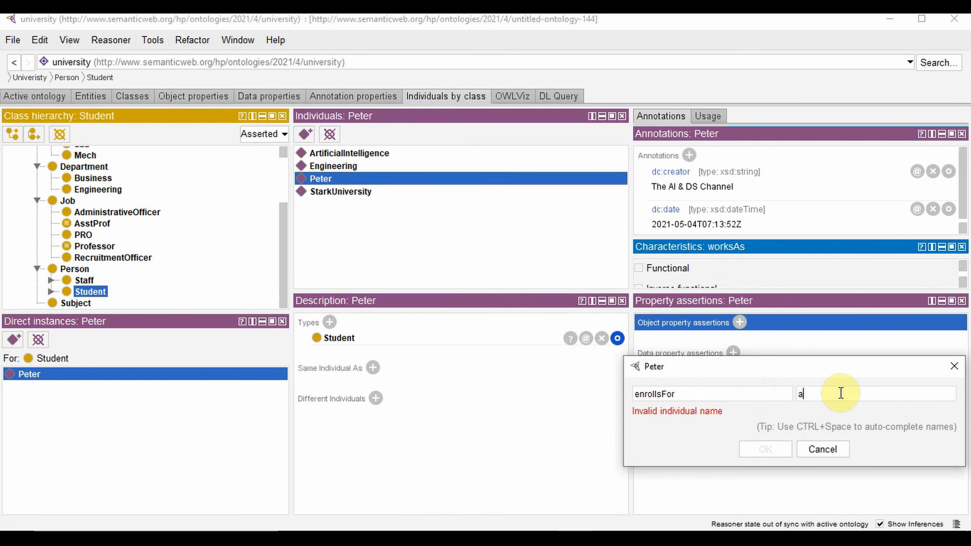
pyautogui.write('r')
pyautogui.hotkey('ctrl', 'space')
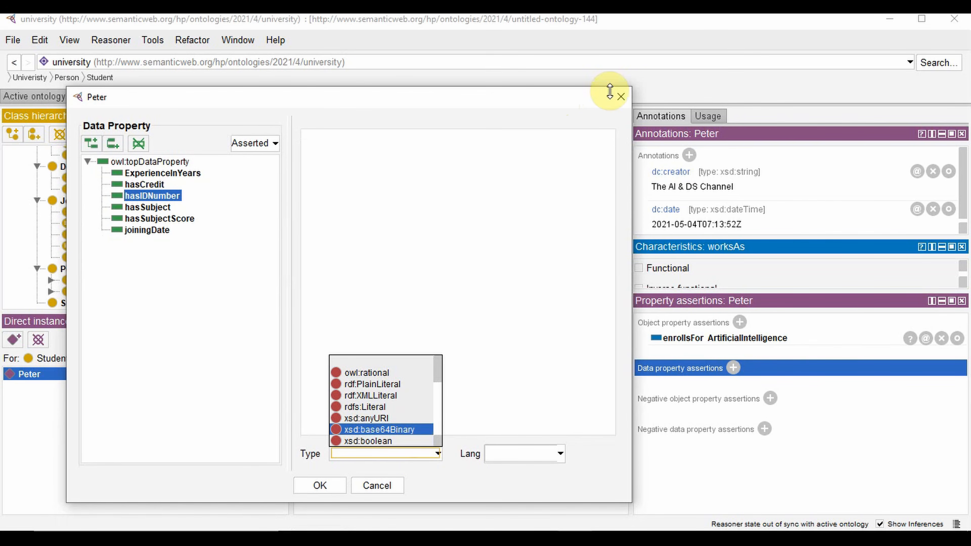
# Close the data property assertion dialog and look up the range defined for the hasIDNumber data property.
pyautogui.click(621, 97)
pyautogui.click(277, 97)
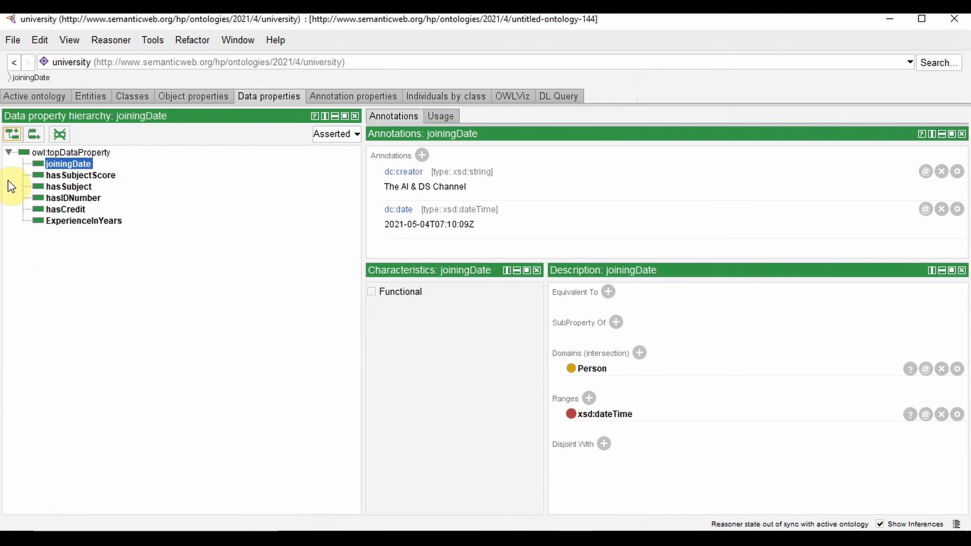
pyautogui.click(73, 198)
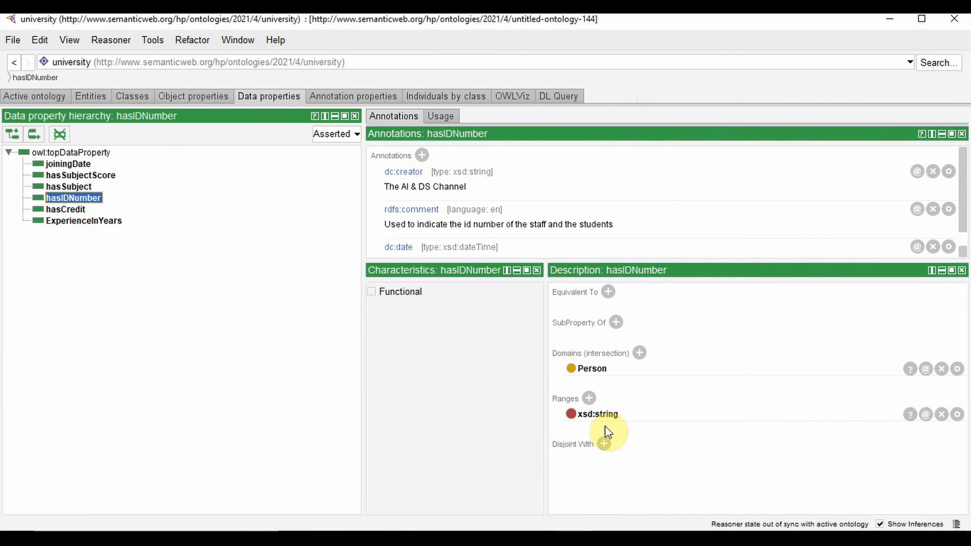
pyautogui.click(439, 98)
# Add a hasIDNumber data property assertion to the student individual with the student's ID number as an xsd:string value.
pyautogui.click(731, 367)
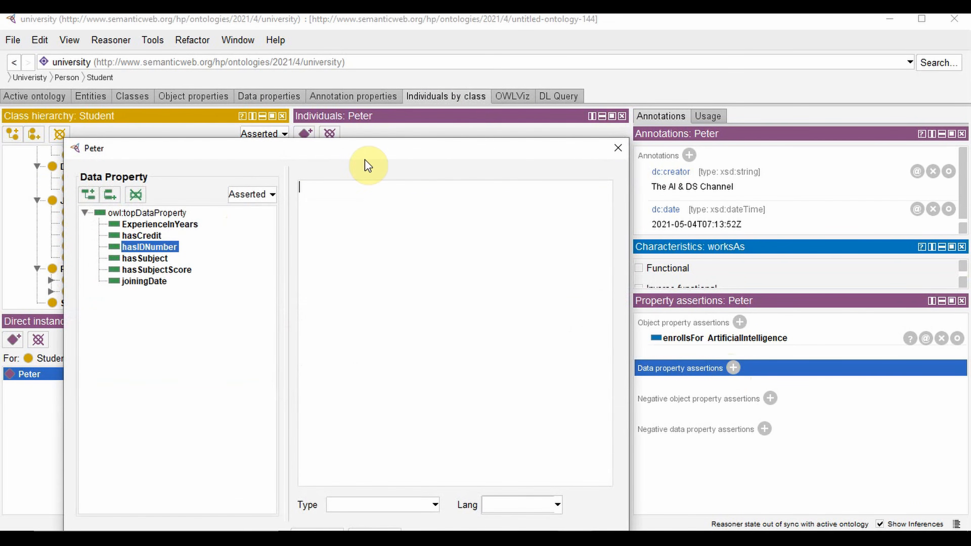
pyautogui.moveTo(366, 155); pyautogui.dragTo(369, 116)
pyautogui.click(436, 465)
pyautogui.scroll(-6, 399, 436)
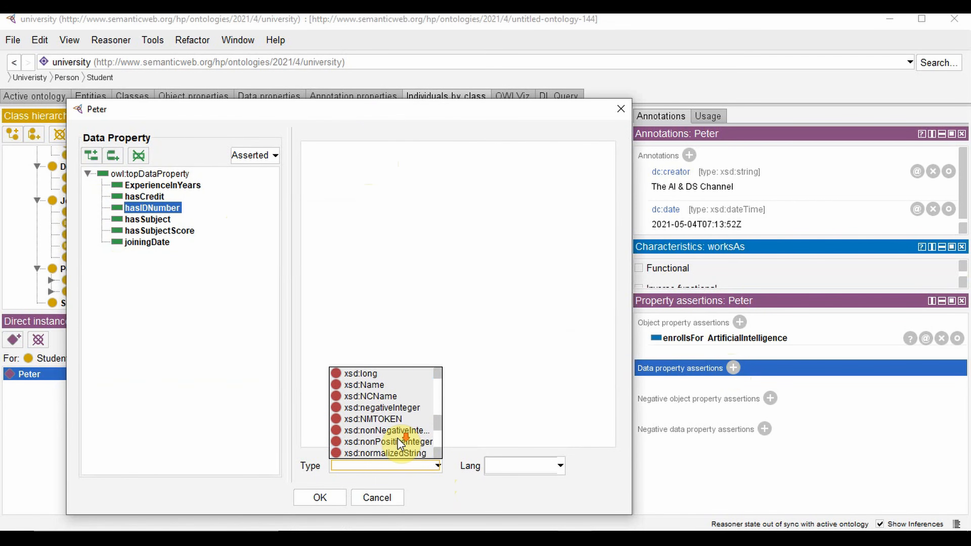
pyautogui.click(373, 396)
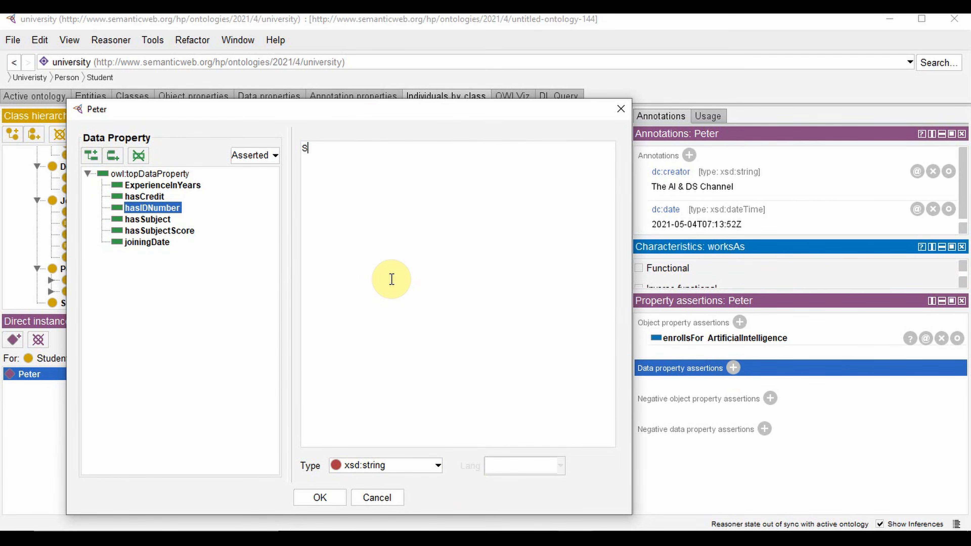
pyautogui.write('000')
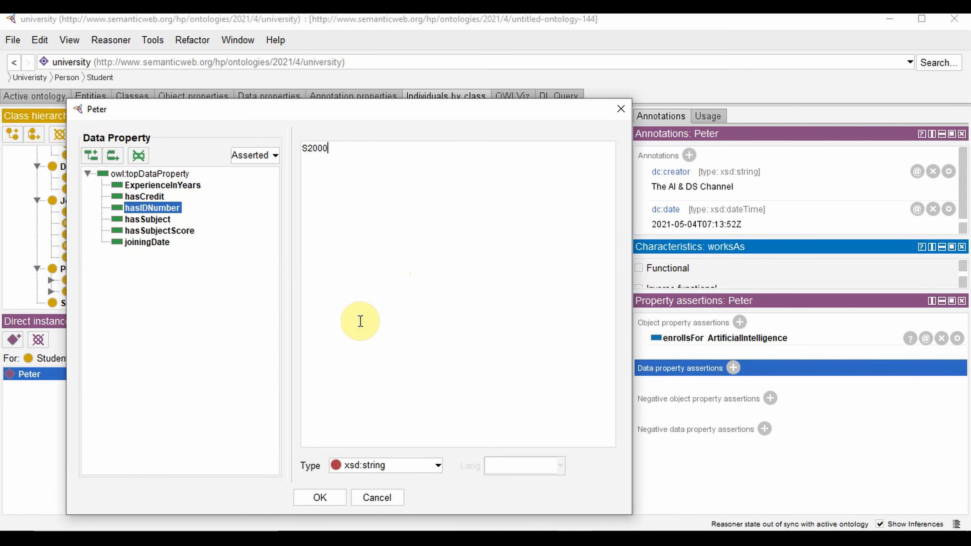
pyautogui.click(320, 497)
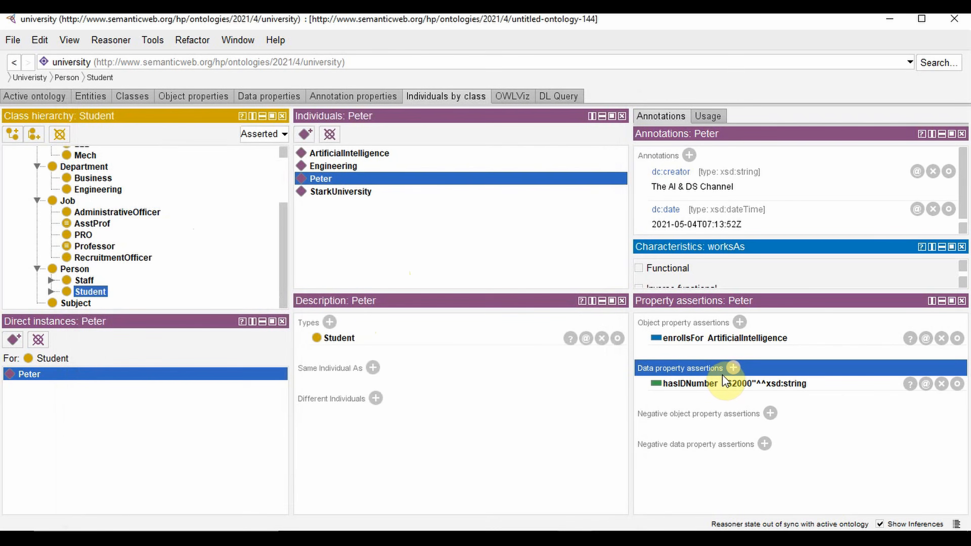
# Open a new data property assertion for the student individual.
pyautogui.click(731, 370)
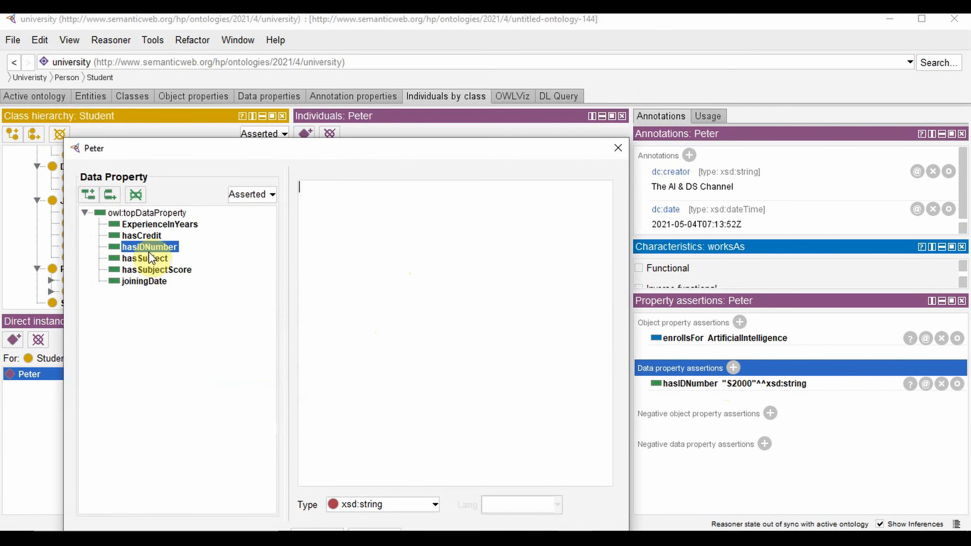
# Add a hasCredit data property assertion with value 440 and type xsd:int to the student individual.
pyautogui.click(150, 236)
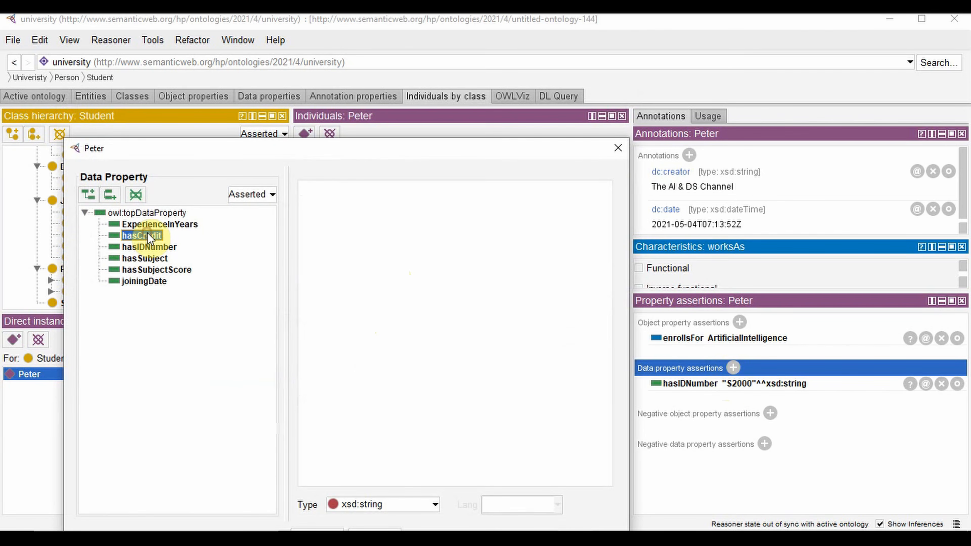
pyautogui.click(387, 290)
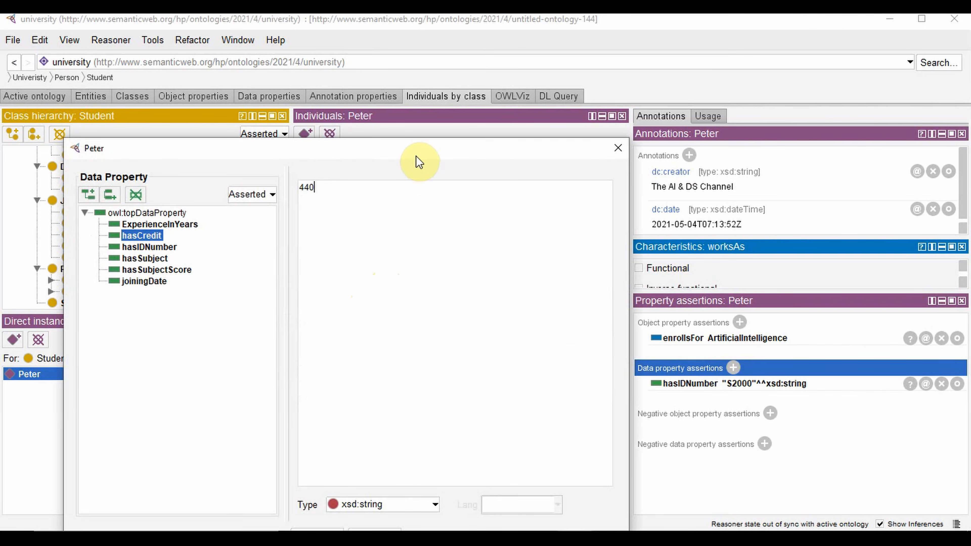
pyautogui.moveTo(418, 160); pyautogui.dragTo(432, 98)
pyautogui.click(447, 442)
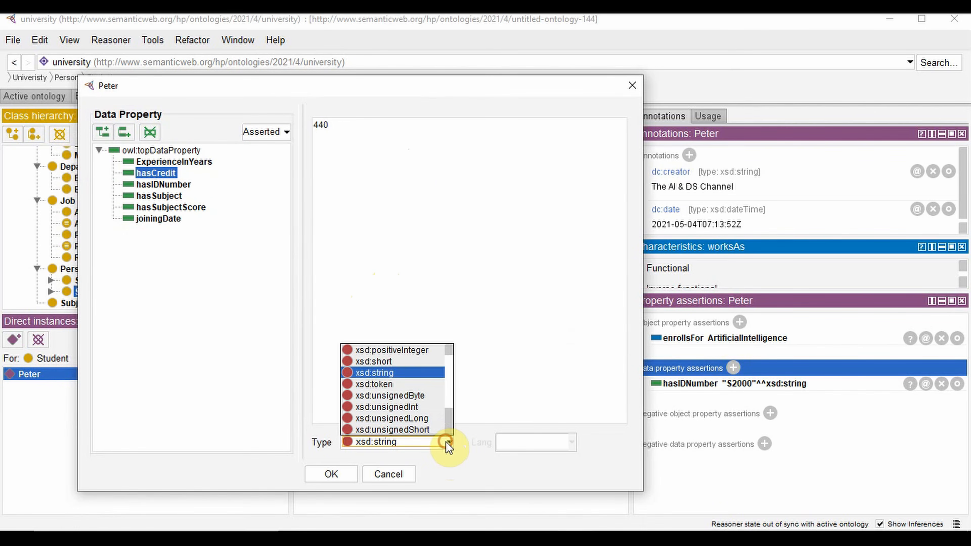
pyautogui.scroll(2, 401, 406)
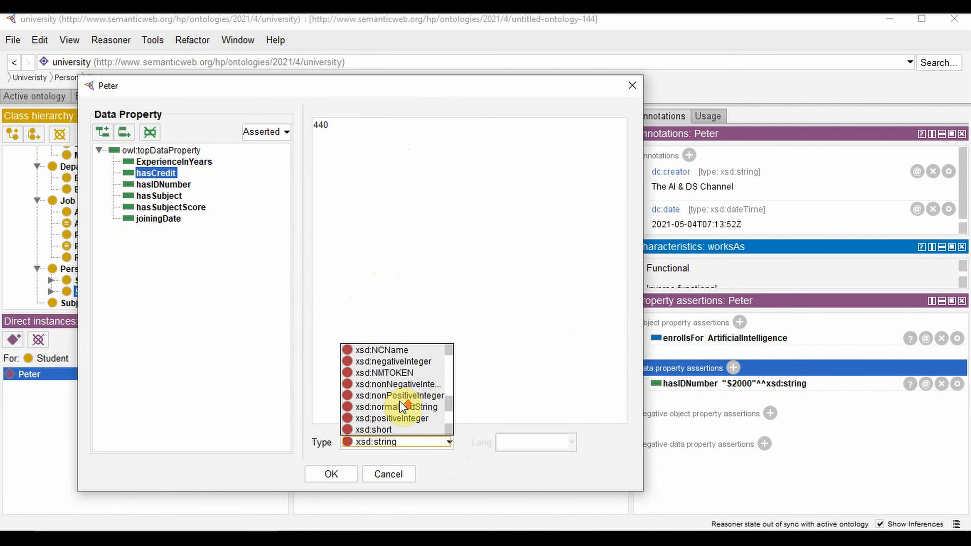
pyautogui.scroll(4, 400, 405)
pyautogui.click(397, 395)
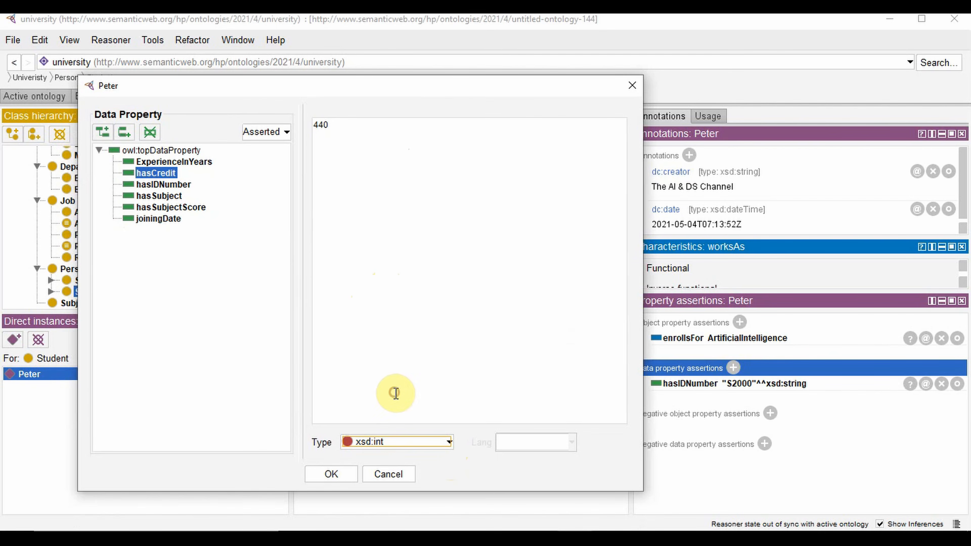
pyautogui.click(329, 473)
# Add a hasSubject data property assertion with value AI103 and type xsd:string to the student individual.
pyautogui.click(732, 368)
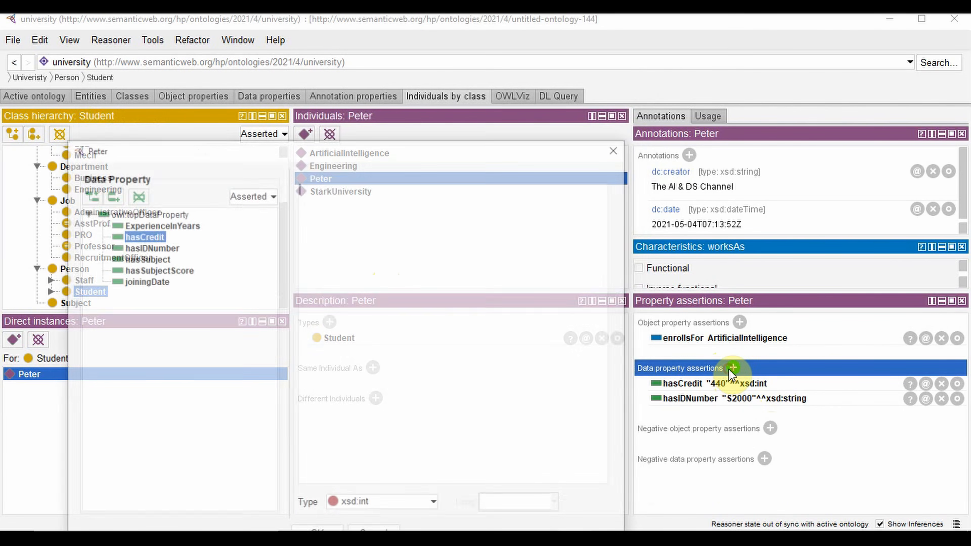
pyautogui.click(146, 258)
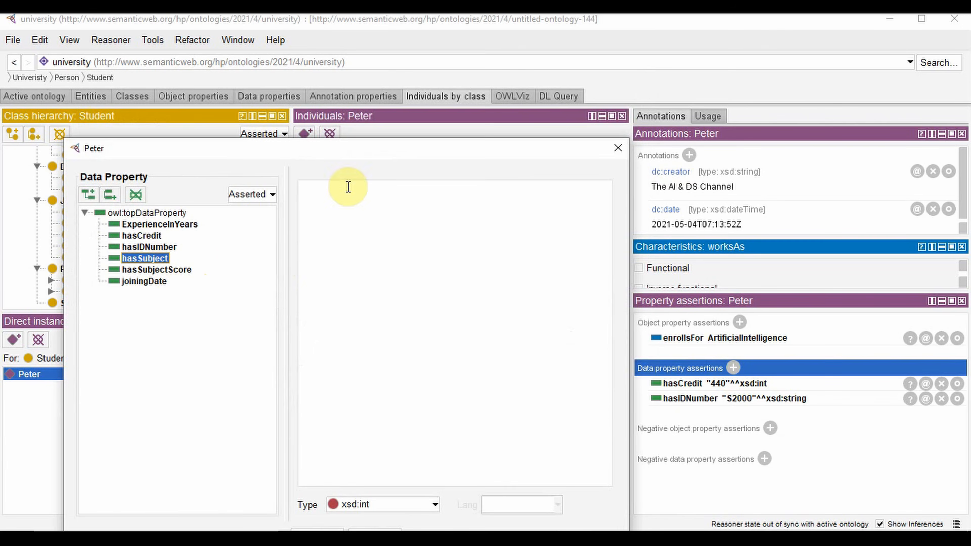
pyautogui.click(439, 485)
pyautogui.scroll(-4, 405, 439)
pyautogui.click(381, 417)
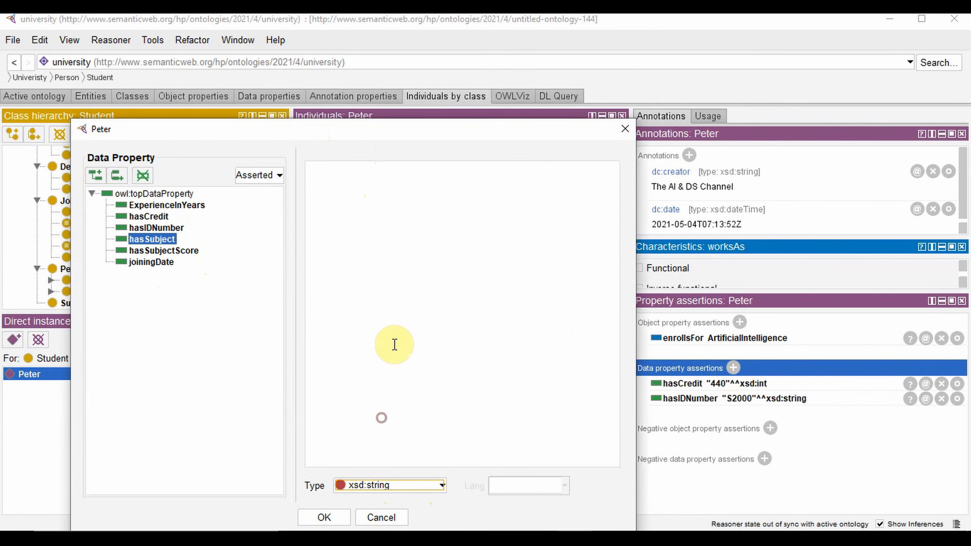
pyautogui.click(400, 311)
pyautogui.write('AI')
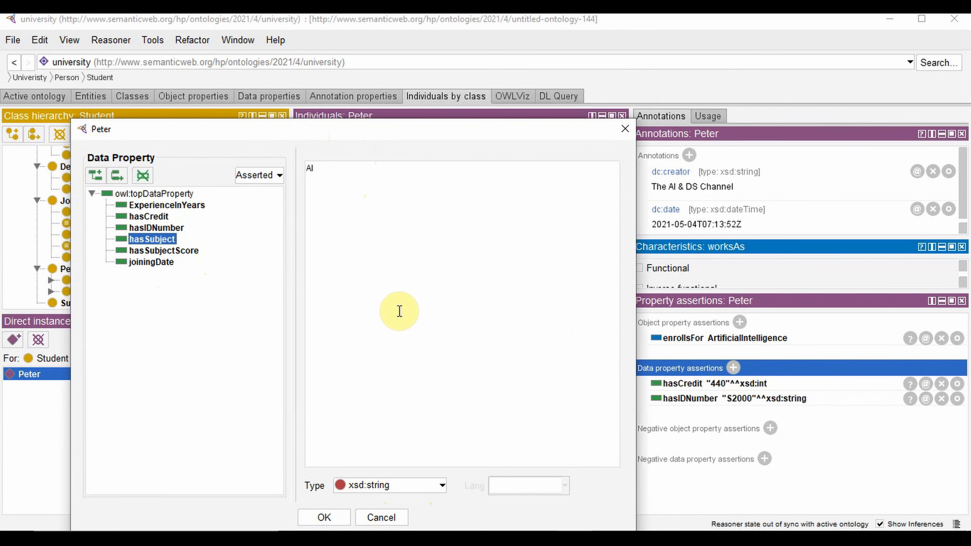
pyautogui.write('103')
pyautogui.click(324, 517)
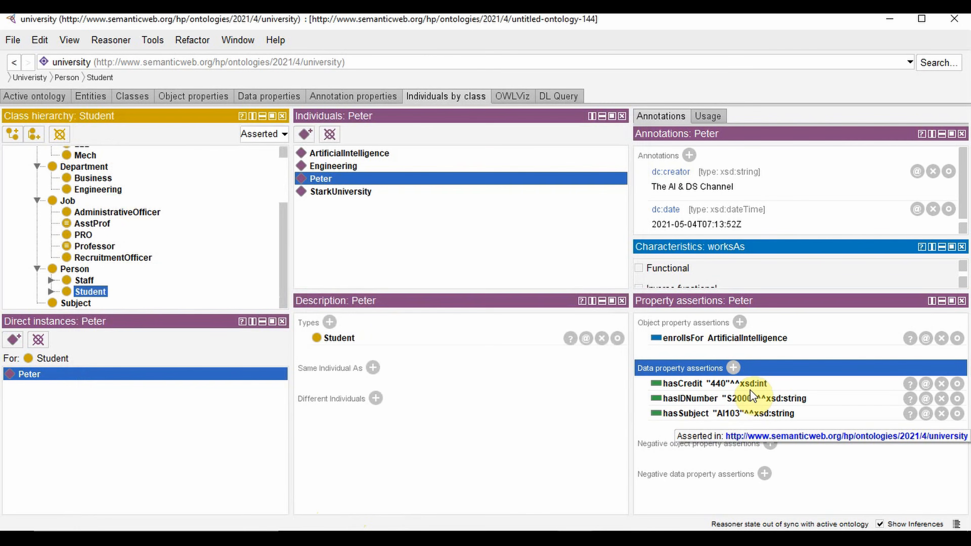
# Replace the student individual's Student type with the PhdStudent class.
pyautogui.click(51, 291)
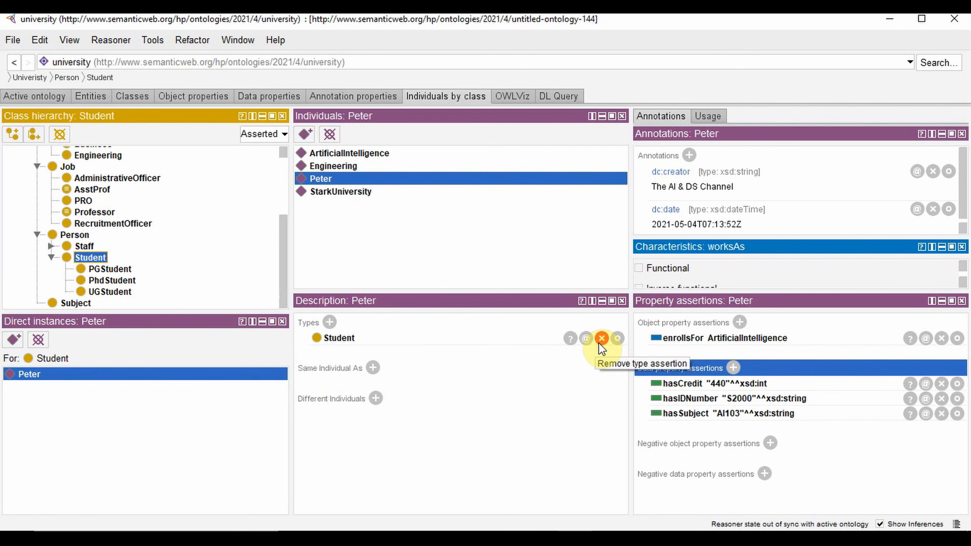
pyautogui.click(601, 338)
pyautogui.click(329, 323)
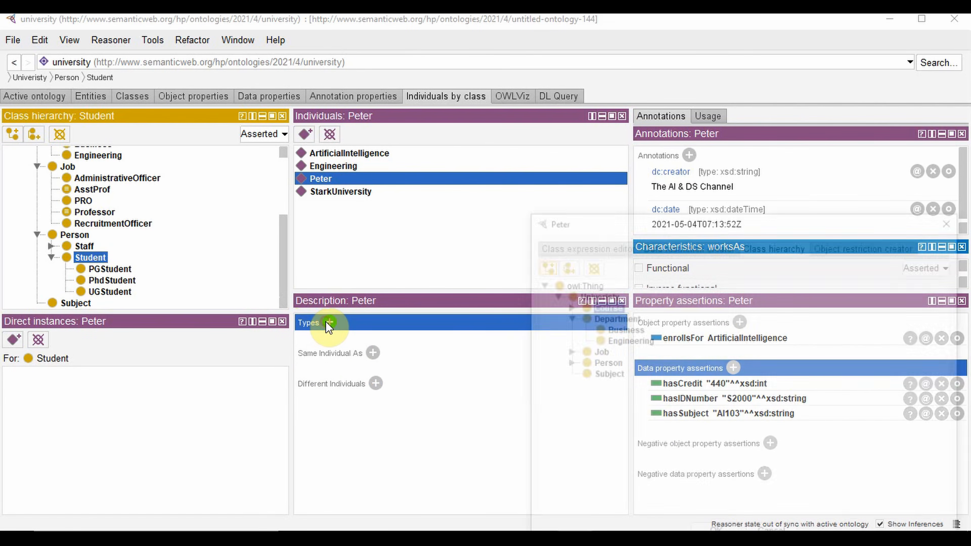
pyautogui.click(567, 363)
pyautogui.click(580, 385)
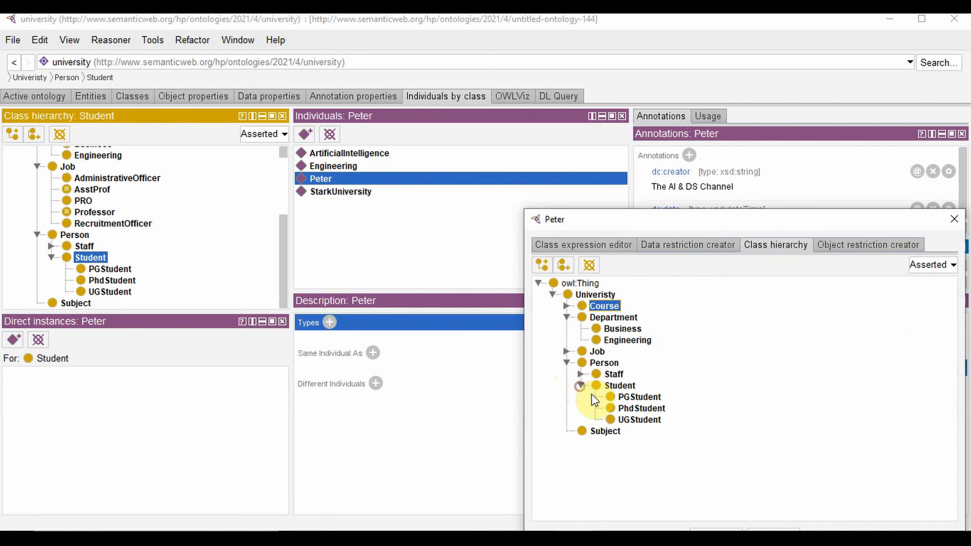
pyautogui.click(623, 408)
pyautogui.click(654, 227)
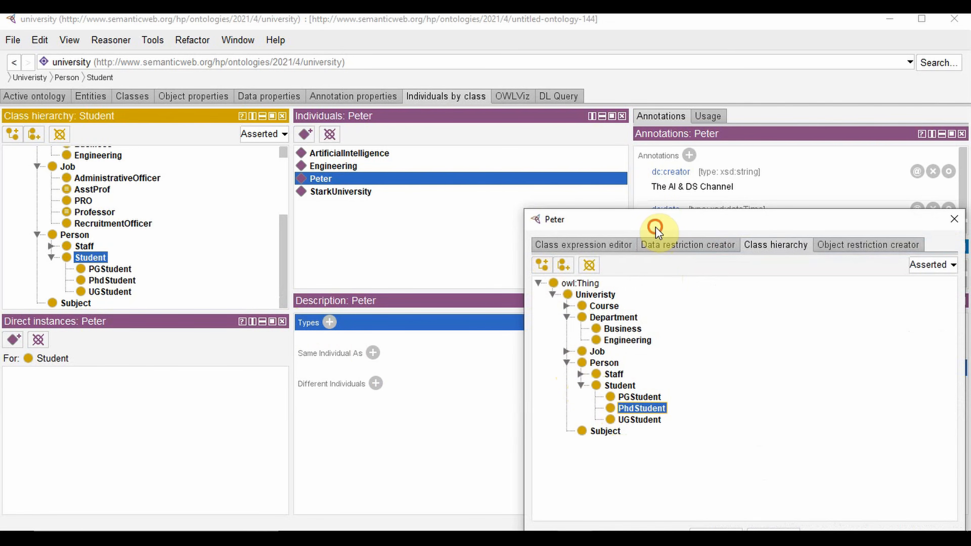
pyautogui.moveTo(655, 228); pyautogui.dragTo(433, 133)
pyautogui.click(495, 444)
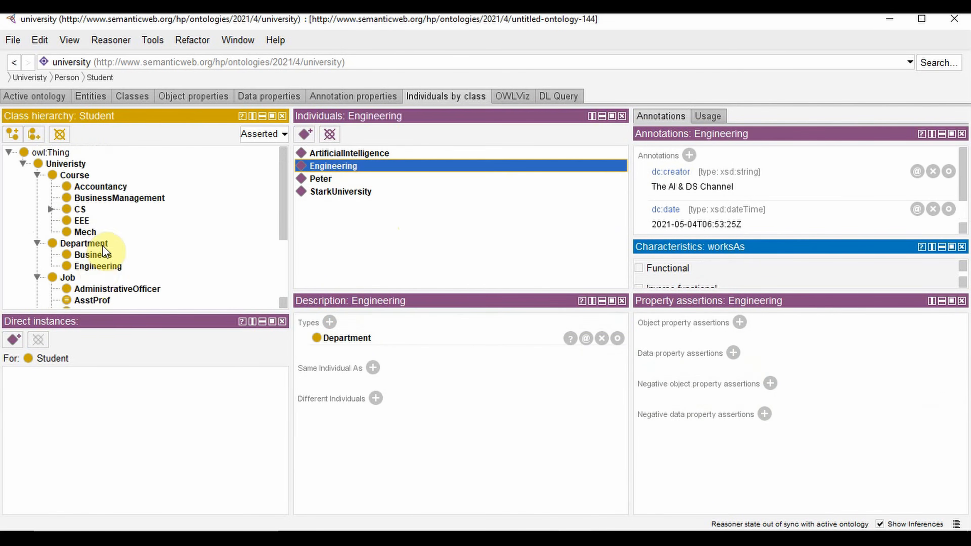
# Create a named individual Business as a direct instance of the Department class.
pyautogui.click(90, 243)
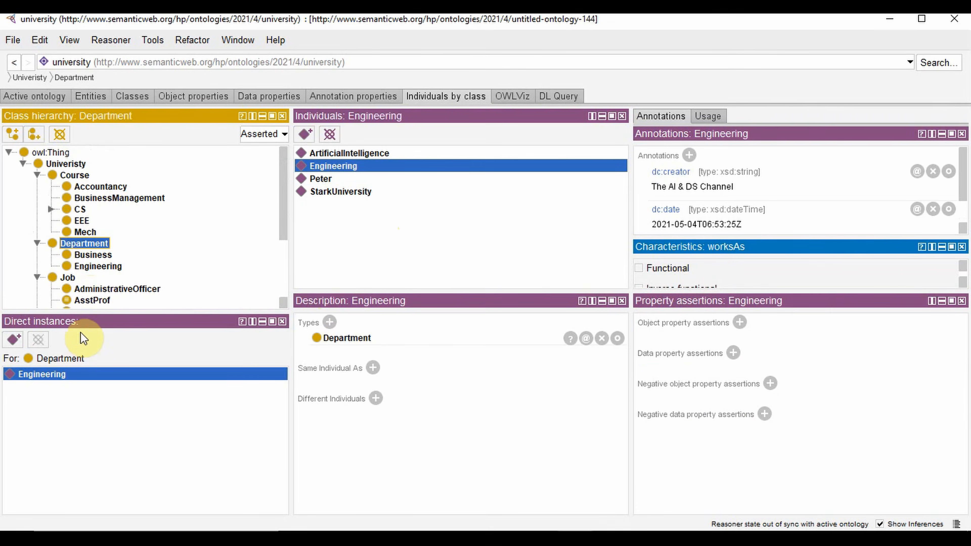
pyautogui.click(14, 339)
pyautogui.write('siness')
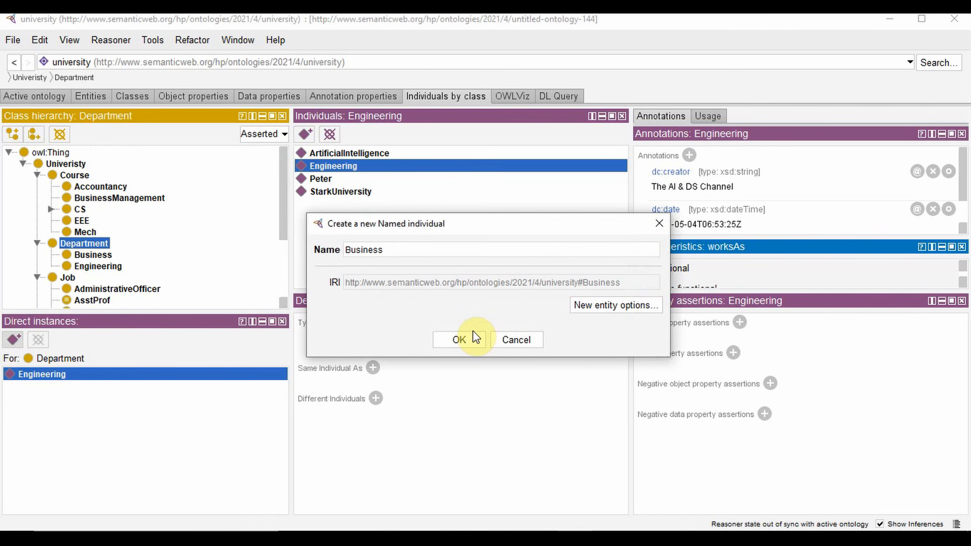
pyautogui.click(459, 339)
# Create a named individual Accountancy as a direct instance of the Course class.
pyautogui.click(75, 175)
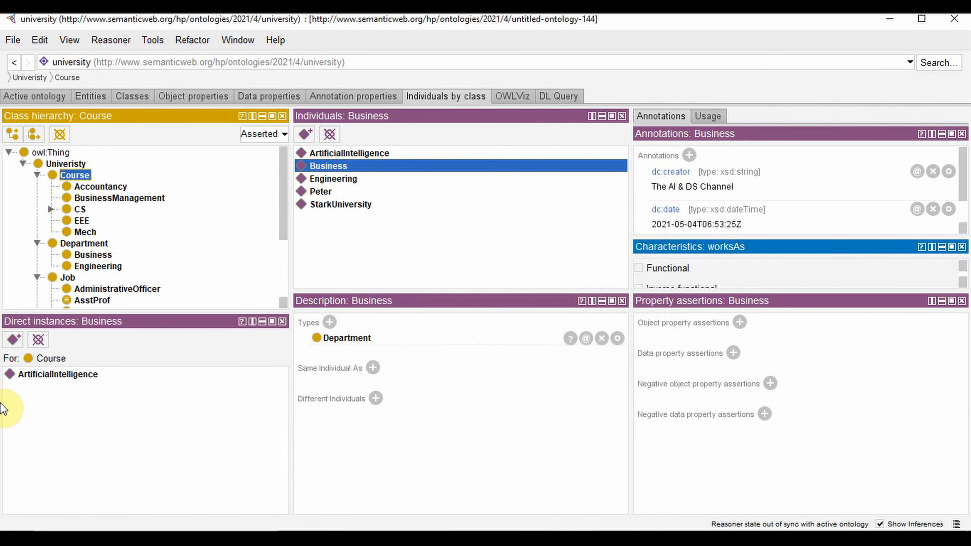
pyautogui.click(14, 339)
pyautogui.write('Accountancy')
pyautogui.press('Return')
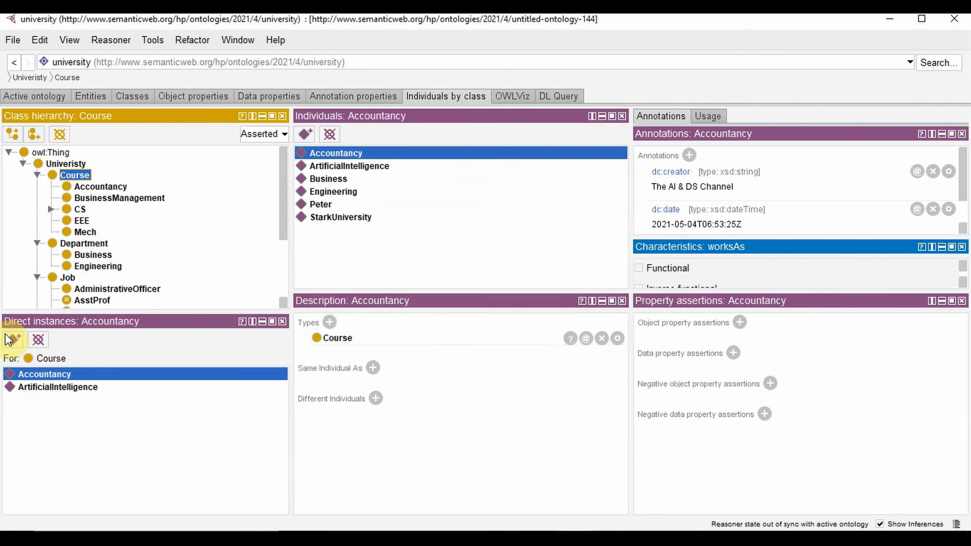
# Add the individuals BusinessManagement and DataScience as direct instances of the Course class.
pyautogui.click(14, 340)
pyautogui.write('BusinessManagement')
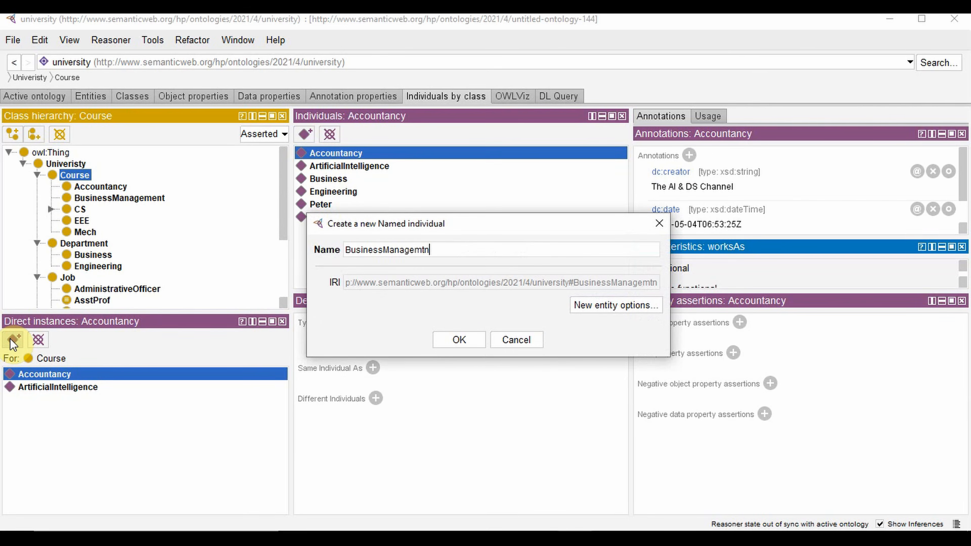
pyautogui.click(471, 343)
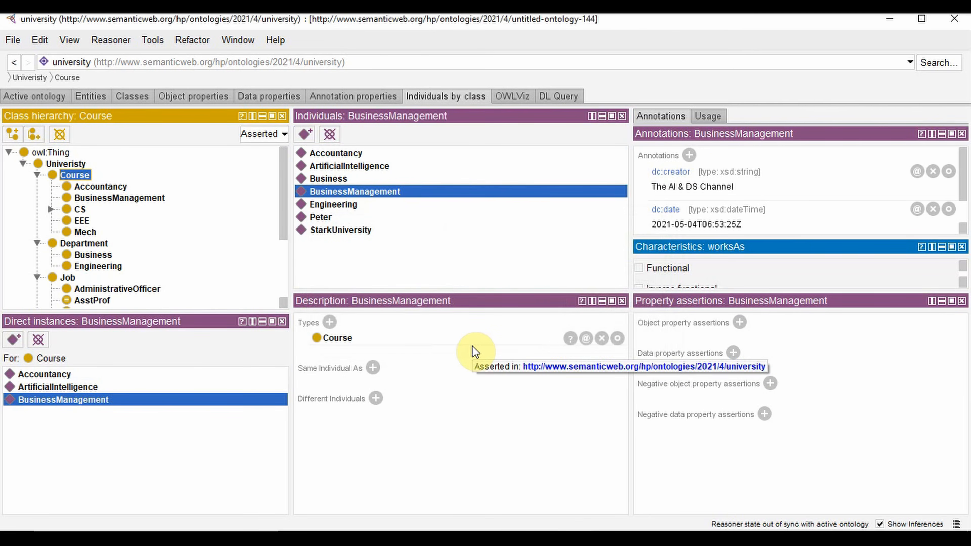
pyautogui.click(13, 340)
pyautogui.write('DataScience')
pyautogui.press('Return')
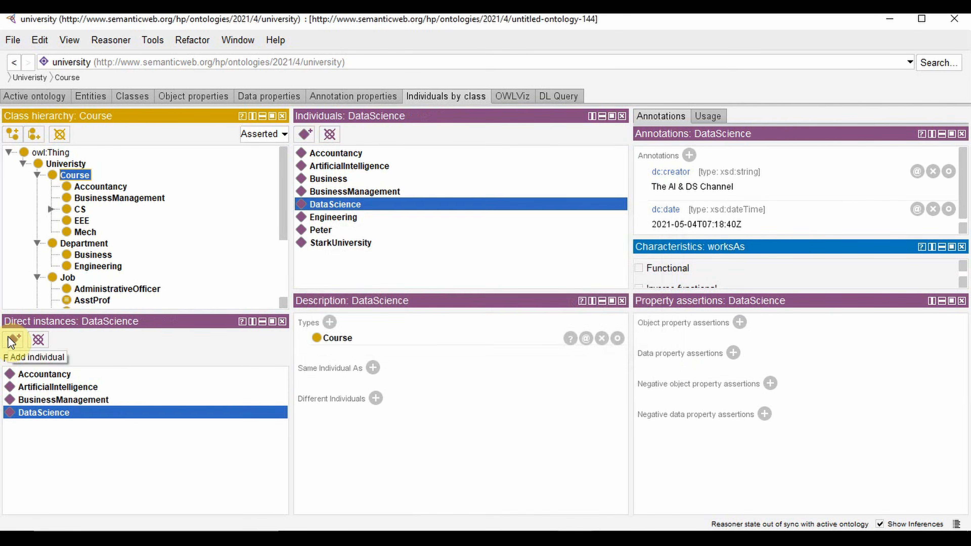
# Add the individuals EEE and ME as direct instances of the Course class.
pyautogui.click(11, 340)
pyautogui.write('EEE')
pyautogui.press('Return')
pyautogui.click(13, 340)
pyautogui.write('M')
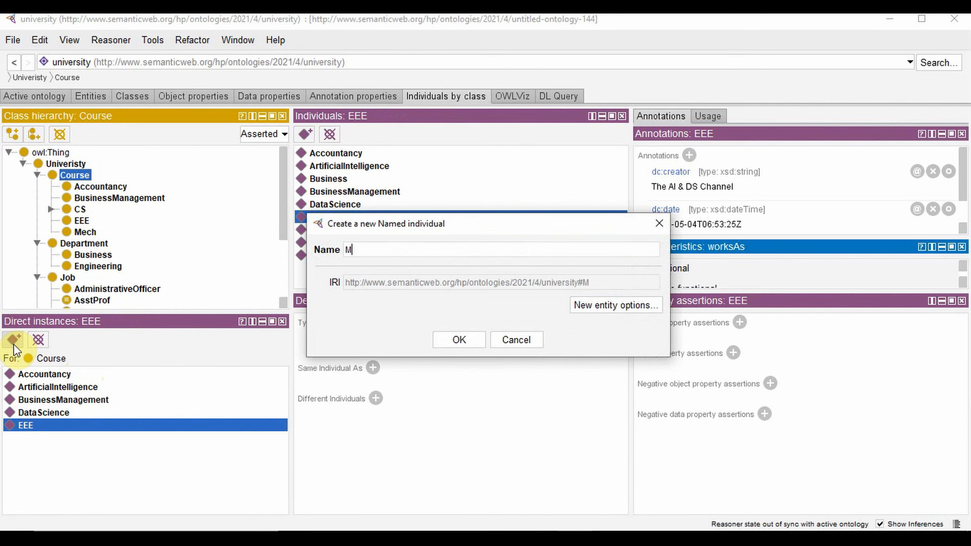
pyautogui.write('E')
pyautogui.click(457, 341)
# Create the individuals Professor and AssistantProfessor as direct instances of the Job class.
pyautogui.click(67, 277)
pyautogui.scroll(-1, 67, 277)
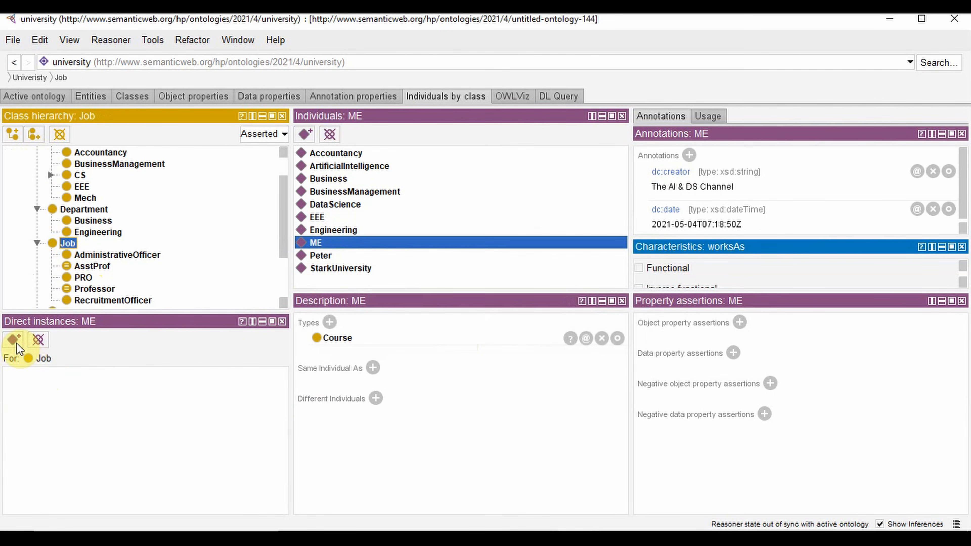
pyautogui.click(13, 340)
pyautogui.write('Professor')
pyautogui.press('Return')
pyautogui.click(13, 339)
pyautogui.write('A')
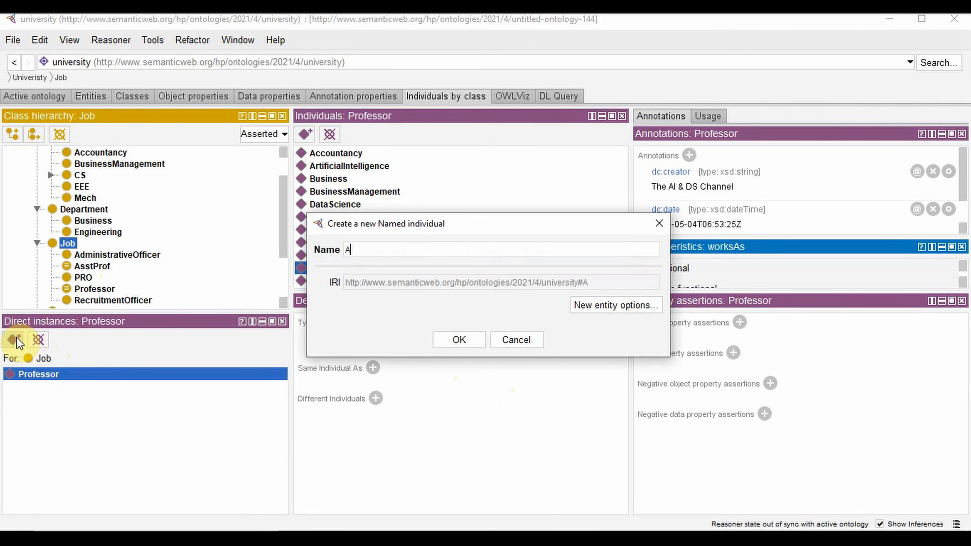
pyautogui.write('ssistantProfessor')
pyautogui.press('Return')
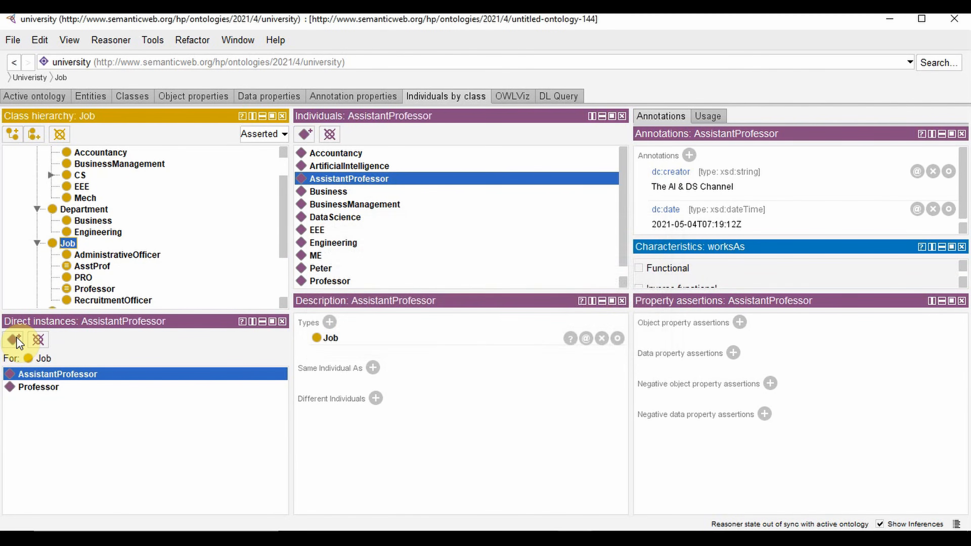
# Add an individual named Recruitment Officer as a direct instance of the Job class.
pyautogui.click(14, 340)
pyautogui.write('Recruitment O')
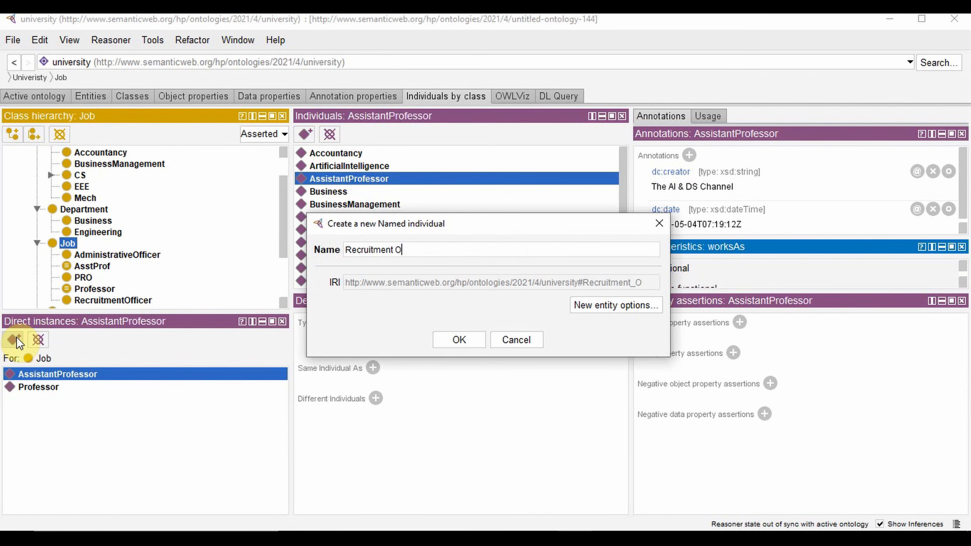
pyautogui.write('fficer')
pyautogui.press('Return')
# Create the first two individuals of the Academic staff class, entering a staff member's first name for each.
pyautogui.scroll(-3, 115, 264)
pyautogui.click(102, 257)
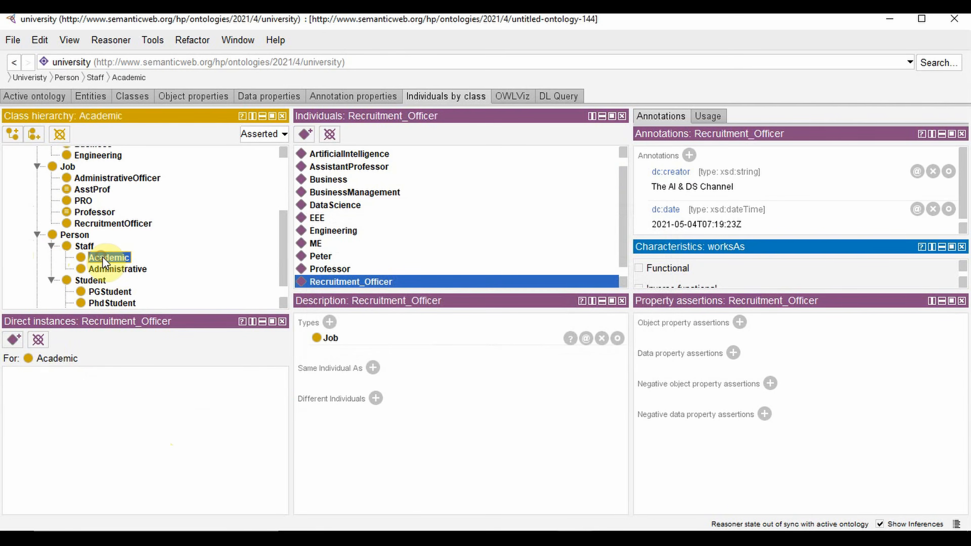
pyautogui.click(13, 339)
pyautogui.write('Bruce')
pyautogui.press('Return')
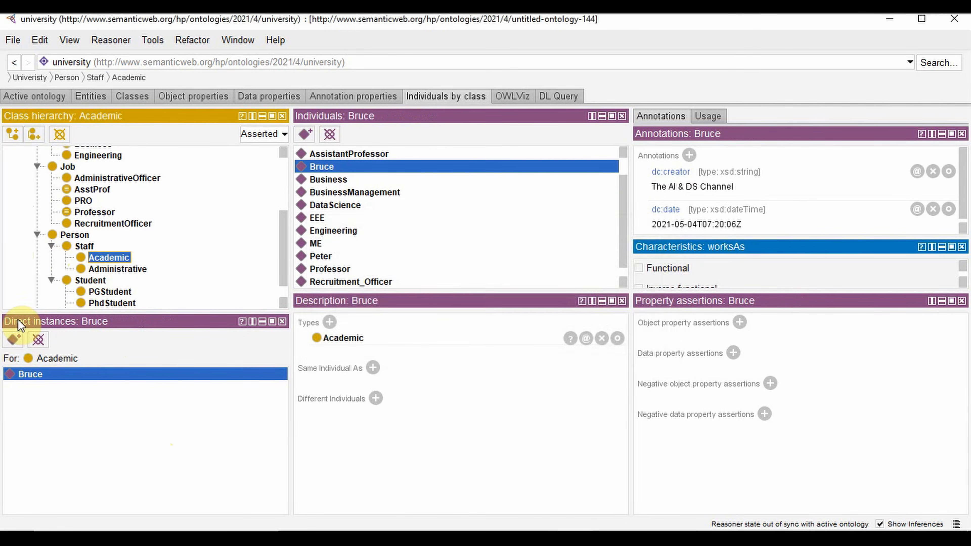
pyautogui.click(14, 340)
pyautogui.write('Diedre')
pyautogui.press('Return')
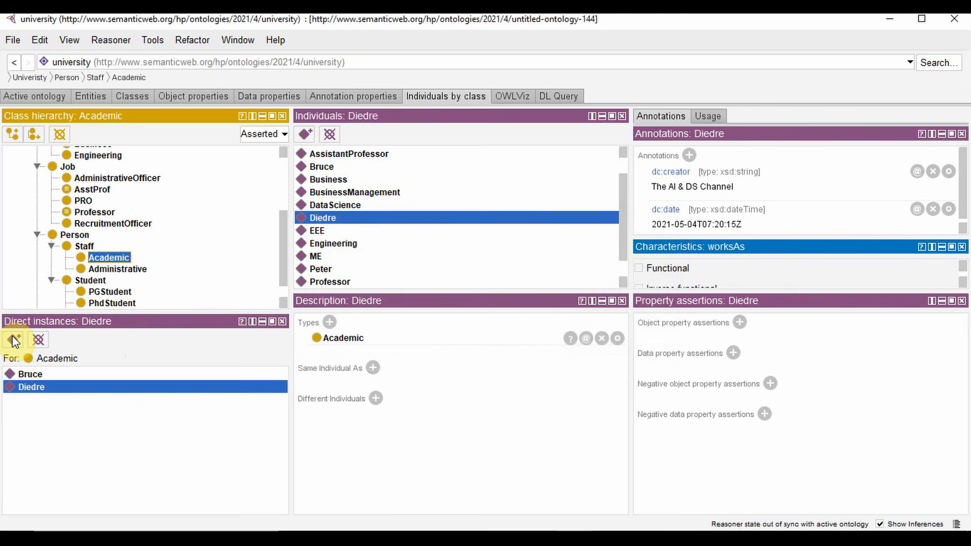
# Add a third and a fourth individual to the Academic staff class, entering each person's first name.
pyautogui.click(14, 339)
pyautogui.write('Harve')
pyautogui.press('Return')
pyautogui.click(15, 340)
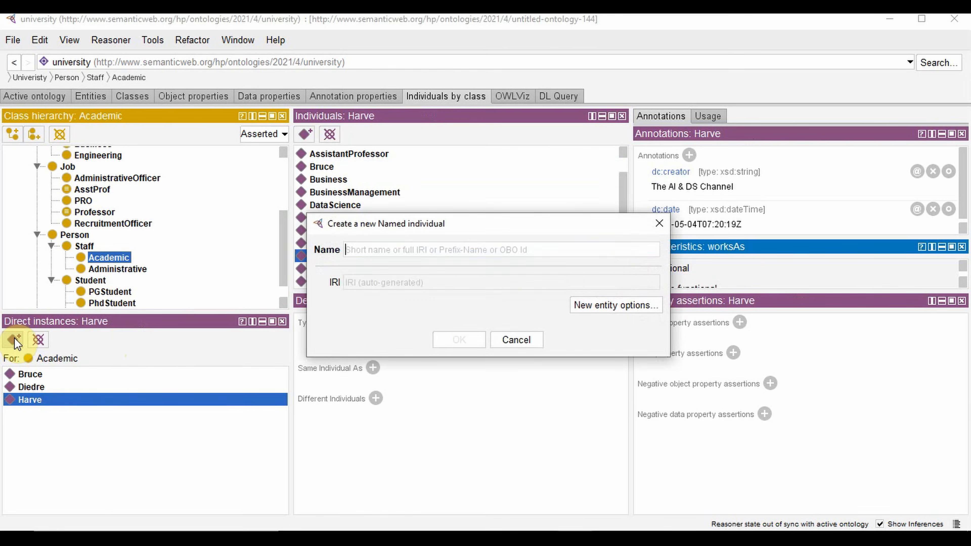
pyautogui.write('Nat')
pyautogui.press('Return')
# Add a fifth and a sixth individual to the Academic staff class, entering each person's first name.
pyautogui.click(16, 340)
pyautogui.write('Sopihie')
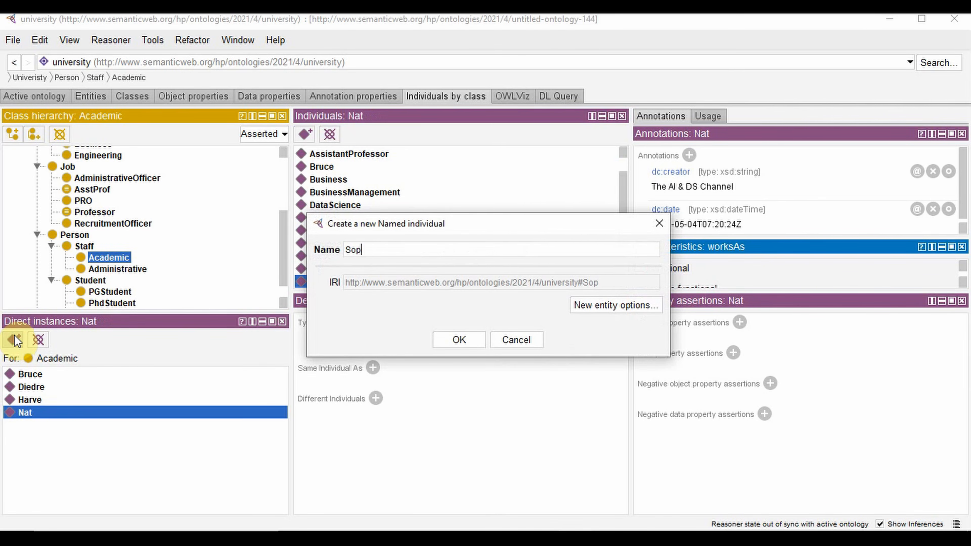
pyautogui.press('Return')
pyautogui.click(14, 339)
pyautogui.write('Tony')
pyautogui.press('Return')
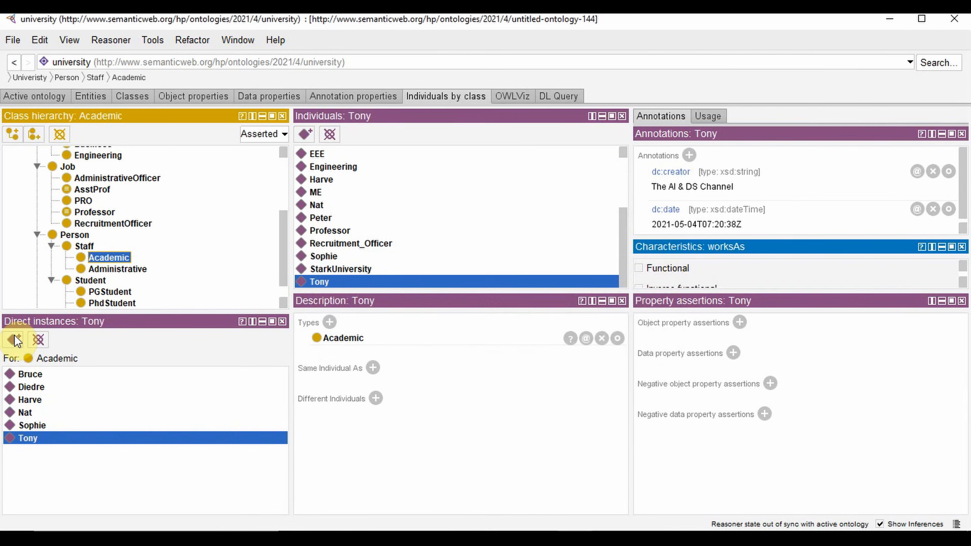
# Create an individual in the Administrative staff class, entering the staff member's first name.
pyautogui.click(107, 269)
pyautogui.click(15, 339)
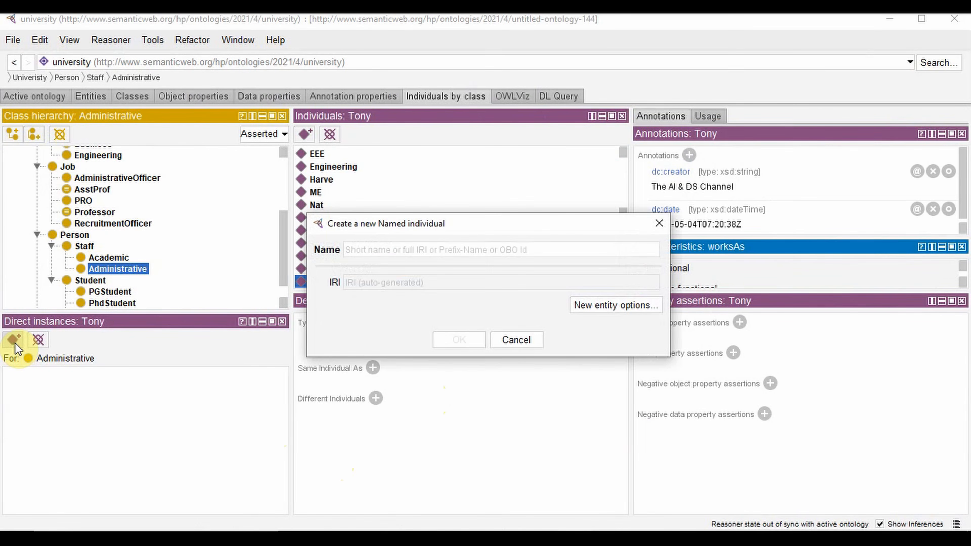
pyautogui.write('Nick')
pyautogui.press('Return')
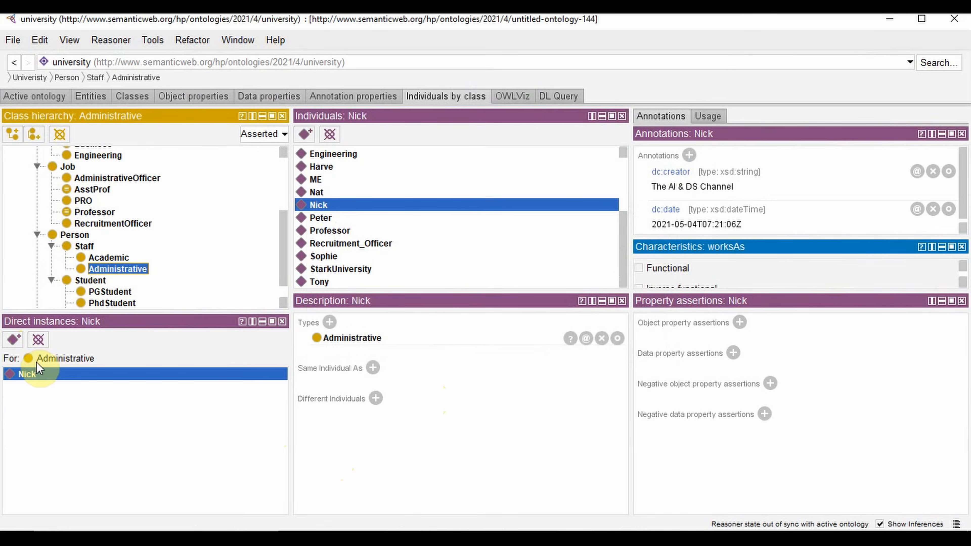
# Create the first two individuals of the Student class, entering a student's first name for each.
pyautogui.click(92, 279)
pyautogui.click(329, 217)
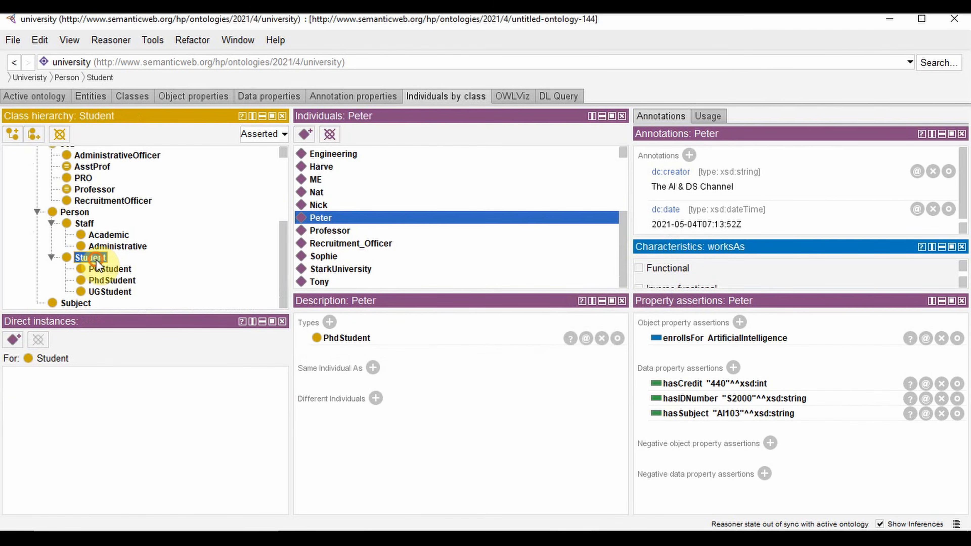
pyautogui.click(14, 339)
pyautogui.write('Gwen')
pyautogui.press('Return')
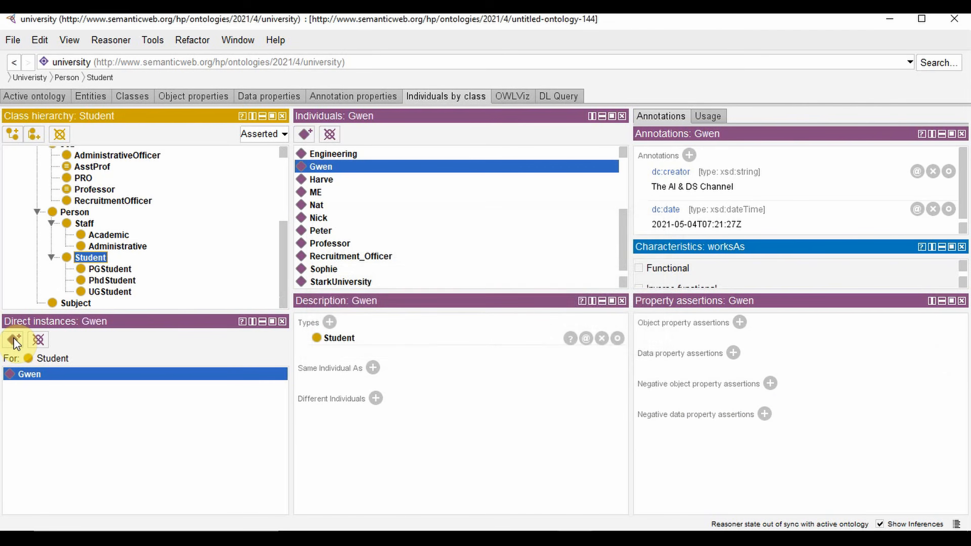
pyautogui.click(14, 339)
pyautogui.write('Alexa')
pyautogui.press('Return')
# Add a third and a fourth individual to the Student class, entering each student's first name.
pyautogui.click(14, 340)
pyautogui.write('Ned')
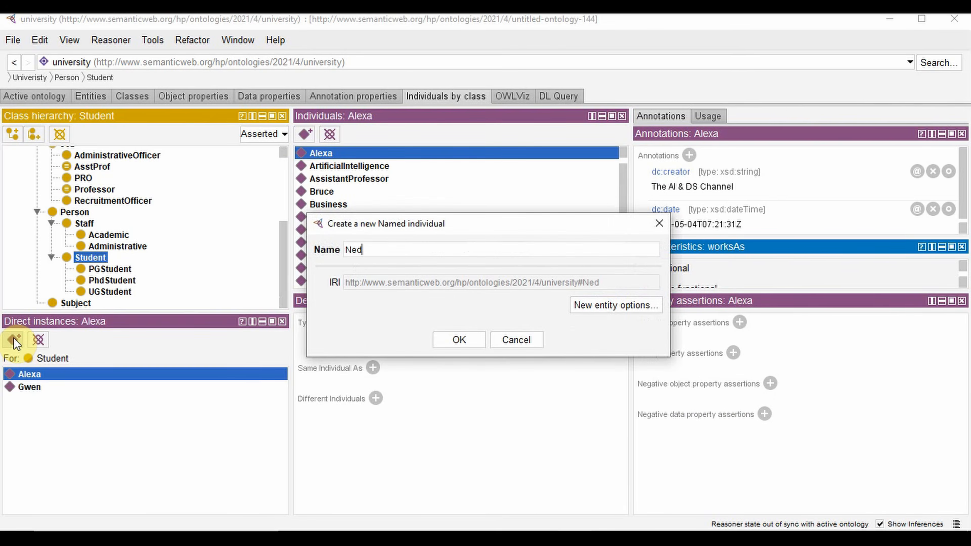
pyautogui.press('Return')
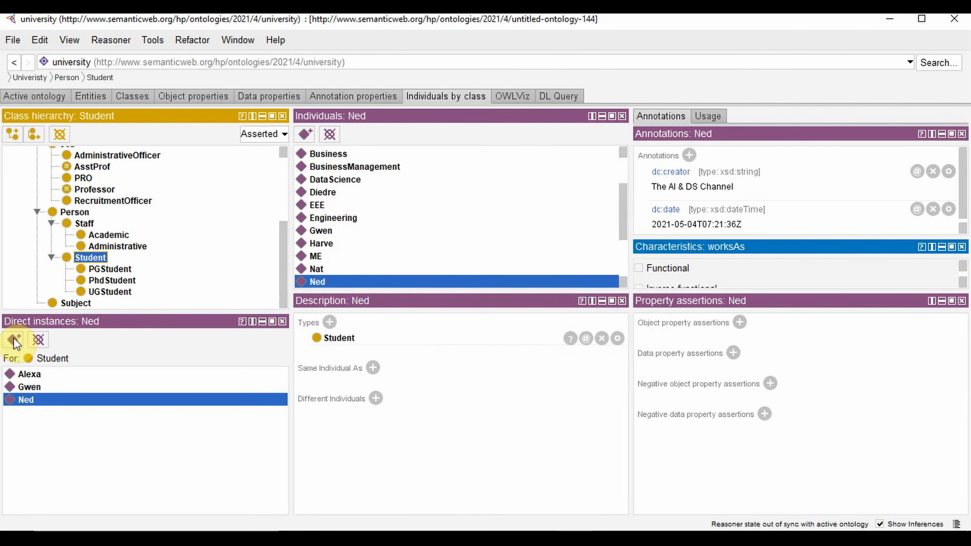
pyautogui.click(14, 339)
pyautogui.write('Nevada')
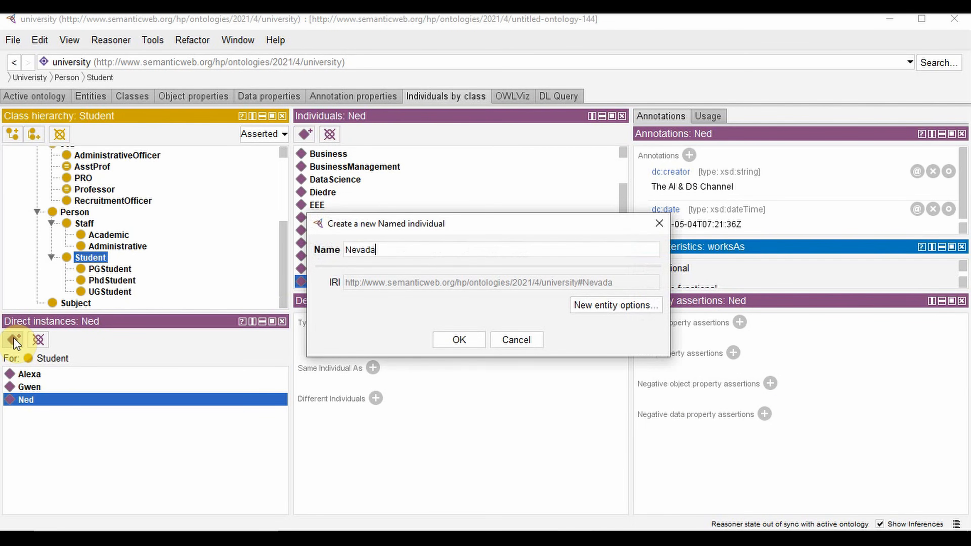
pyautogui.press('Return')
# Add a fifth and a sixth individual to the Student class, entering each student's first name.
pyautogui.click(14, 339)
pyautogui.write('Jena')
pyautogui.press('Return')
pyautogui.click(15, 340)
pyautogui.write('Summer')
pyautogui.press('Return')
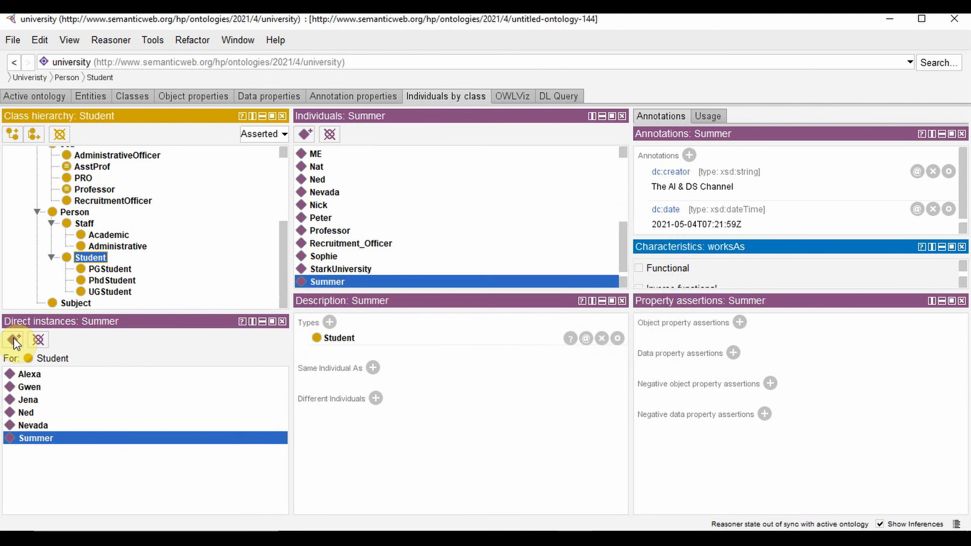
# Add a seventh and an eighth individual to the Student class, entering each student's first name.
pyautogui.click(14, 339)
pyautogui.write('Joe')
pyautogui.press('Return')
pyautogui.click(14, 339)
pyautogui.write('Wanda')
pyautogui.press('Return')
# Add a ninth and a tenth individual to the Student class, entering each student's first name.
pyautogui.click(14, 339)
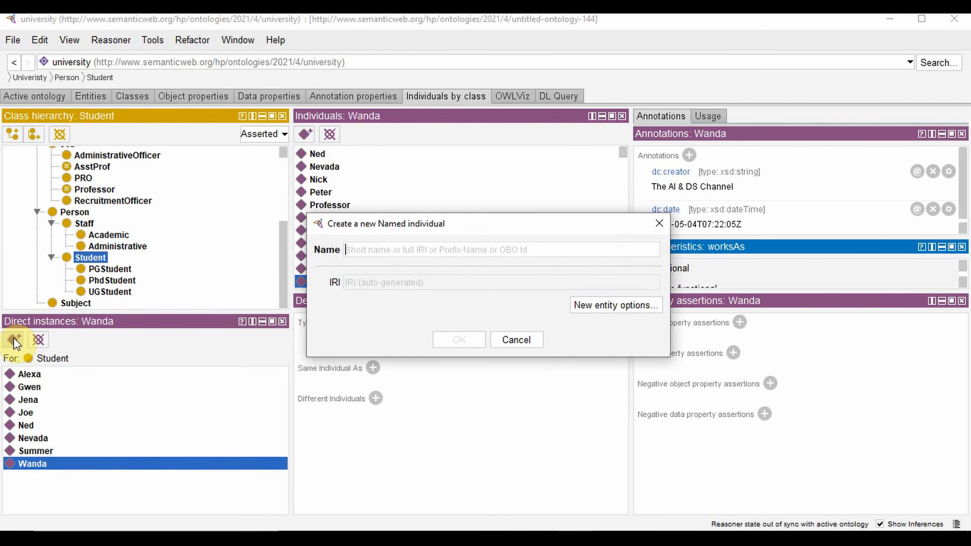
pyautogui.write('Austyn')
pyautogui.press('Return')
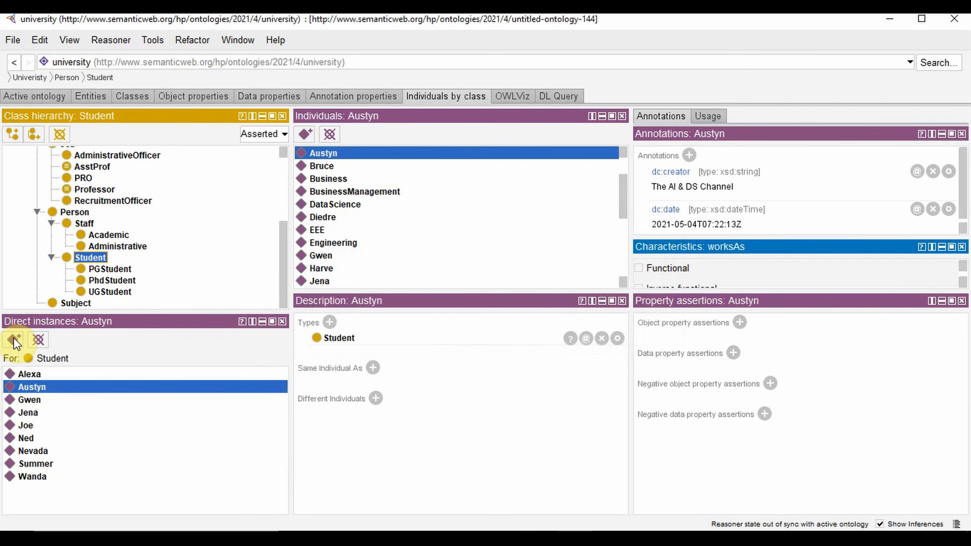
pyautogui.click(14, 340)
pyautogui.write('Dave')
pyautogui.press('Return')
# Add an eleventh and a twelfth individual to the Student class, entering each student's first name.
pyautogui.click(15, 339)
pyautogui.write('T')
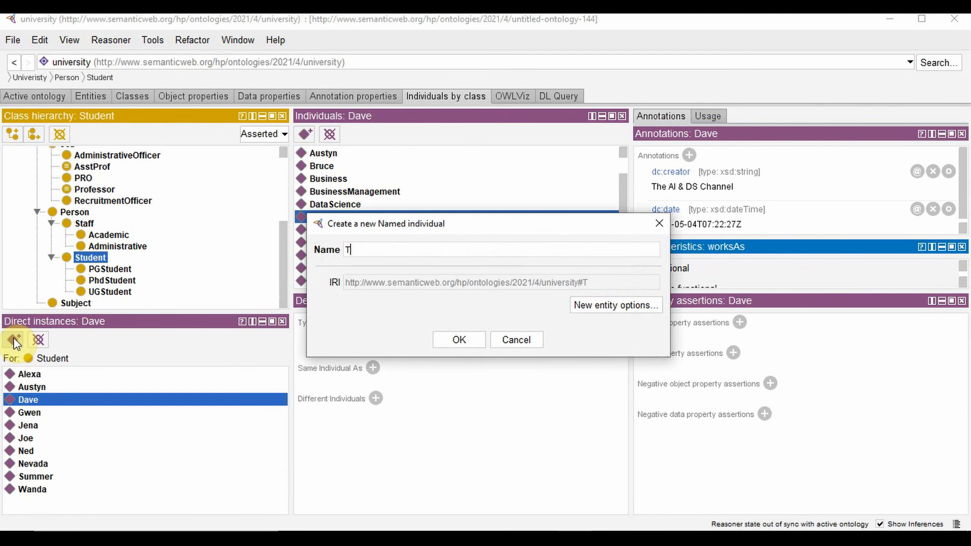
pyautogui.write('inatin')
pyautogui.press('Return')
pyautogui.click(14, 340)
pyautogui.write('Agn')
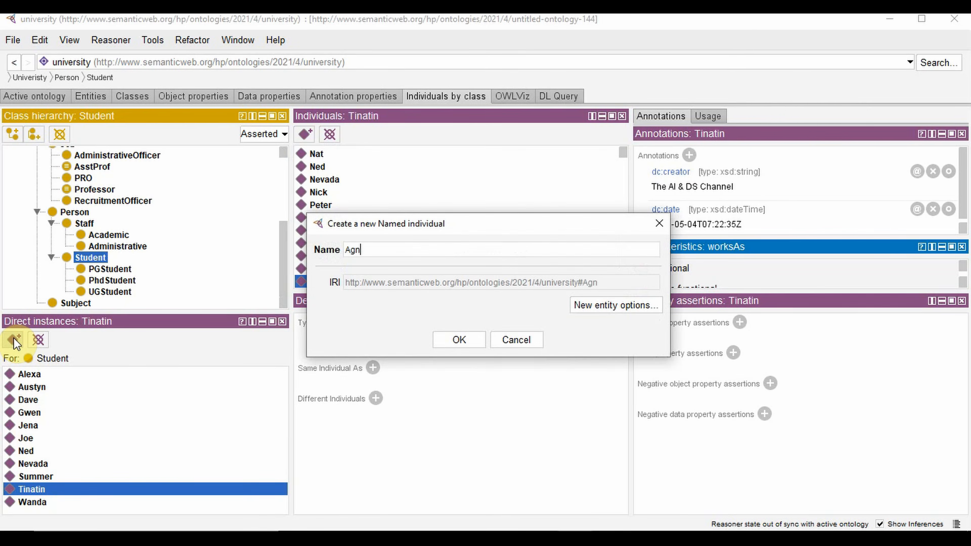
pyautogui.write('es')
pyautogui.press('Return')
# Add the thirteenth, fourteenth and fifteenth individuals to the Student class, entering each student's first name.
pyautogui.click(14, 339)
pyautogui.write('Evalimne')
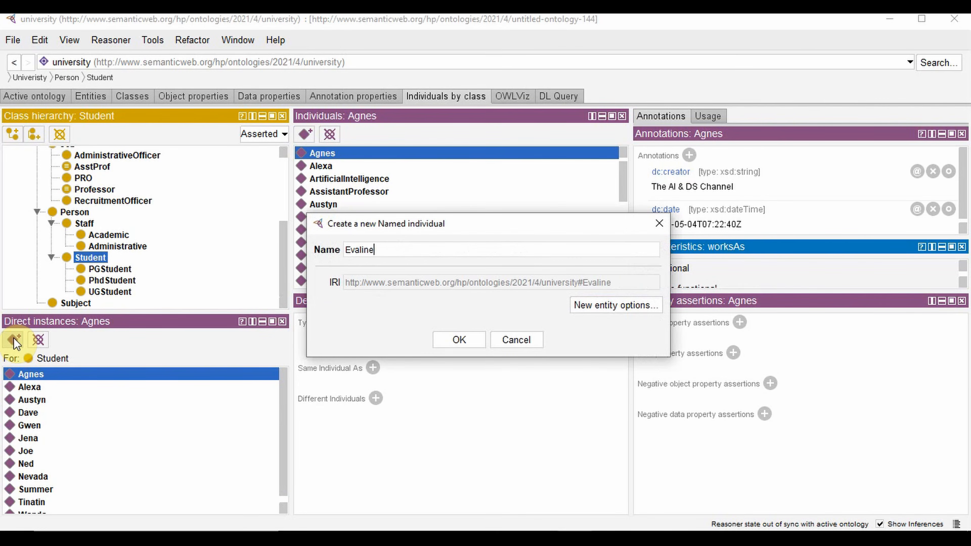
pyautogui.press('Return')
pyautogui.click(15, 339)
pyautogui.write('Bettye')
pyautogui.press('Return')
pyautogui.click(15, 340)
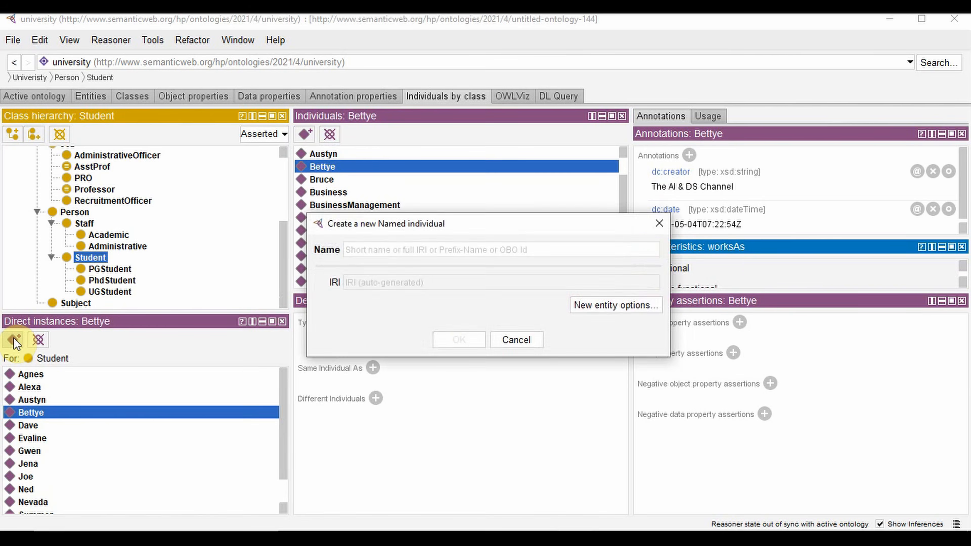
pyautogui.write('Walt')
pyautogui.press('Return')
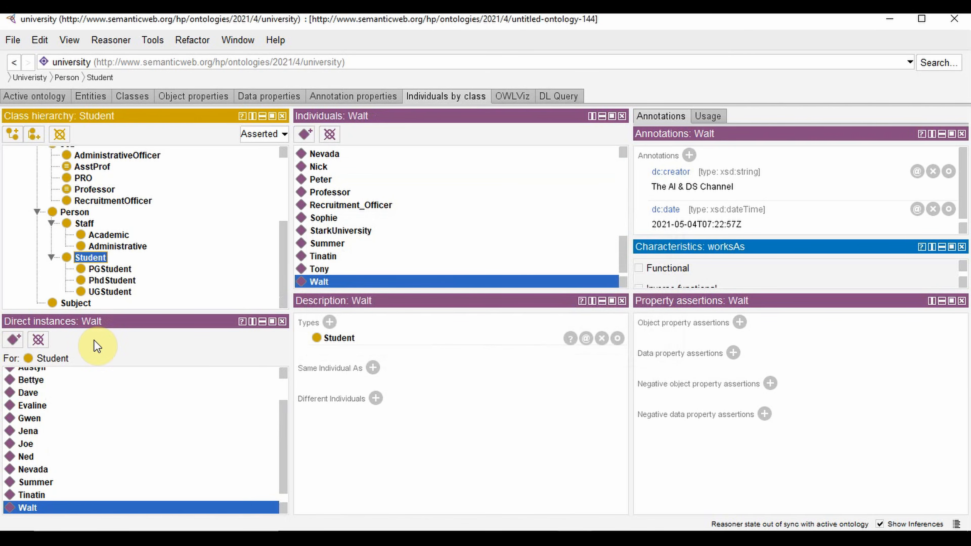
# Add the object property assertion hasDept Business to the Accountancy course individual.
pyautogui.scroll(1, 96, 440)
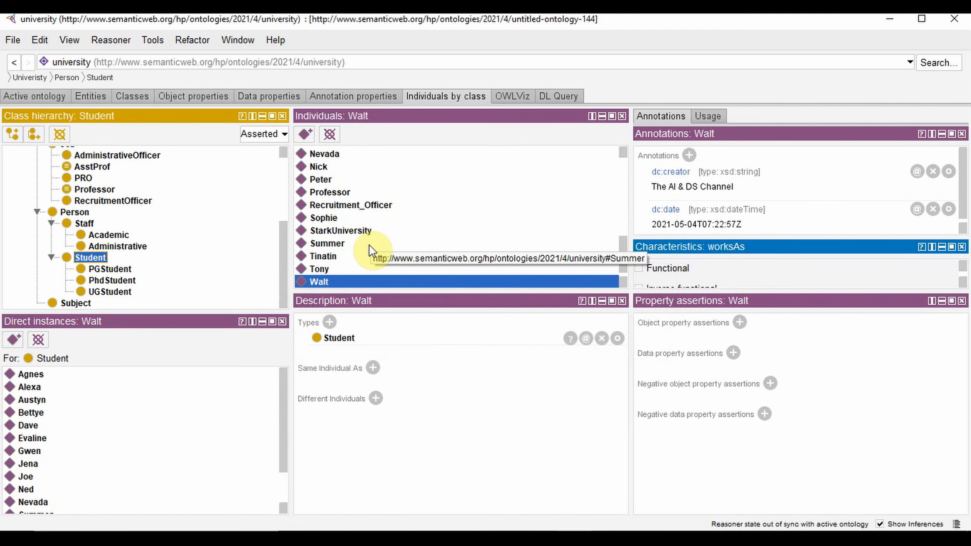
pyautogui.scroll(7, 363, 264)
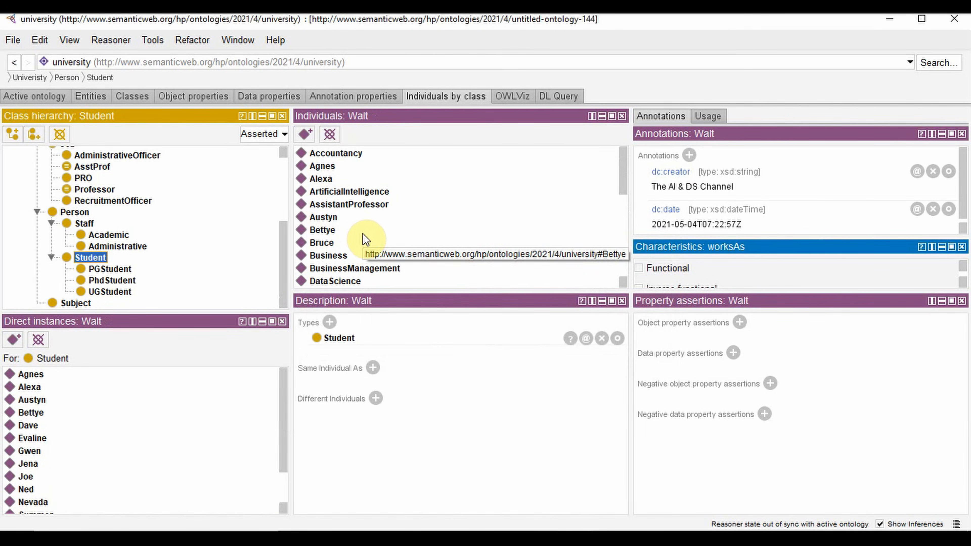
pyautogui.click(346, 152)
pyautogui.click(737, 323)
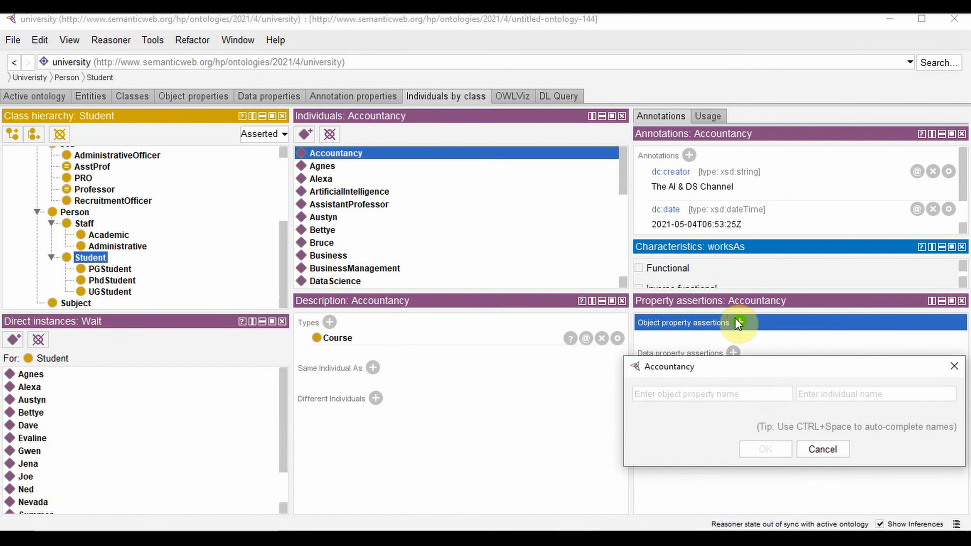
pyautogui.write('hasDept')
pyautogui.press('Tab')
pyautogui.write('Business')
pyautogui.press('Return')
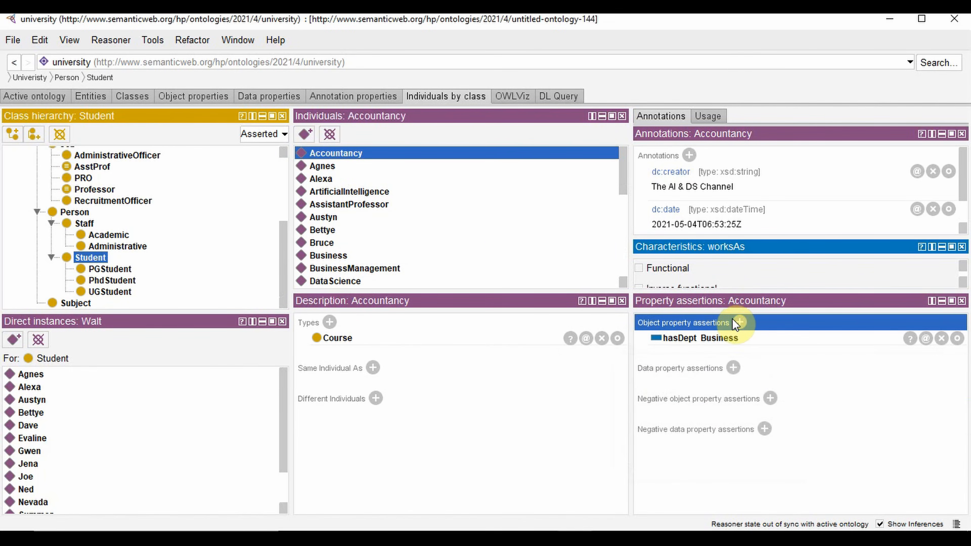
# Add the object property assertion hasDept Business to the BusinessManagement course individual.
pyautogui.click(366, 269)
pyautogui.click(739, 323)
pyautogui.write('Business')
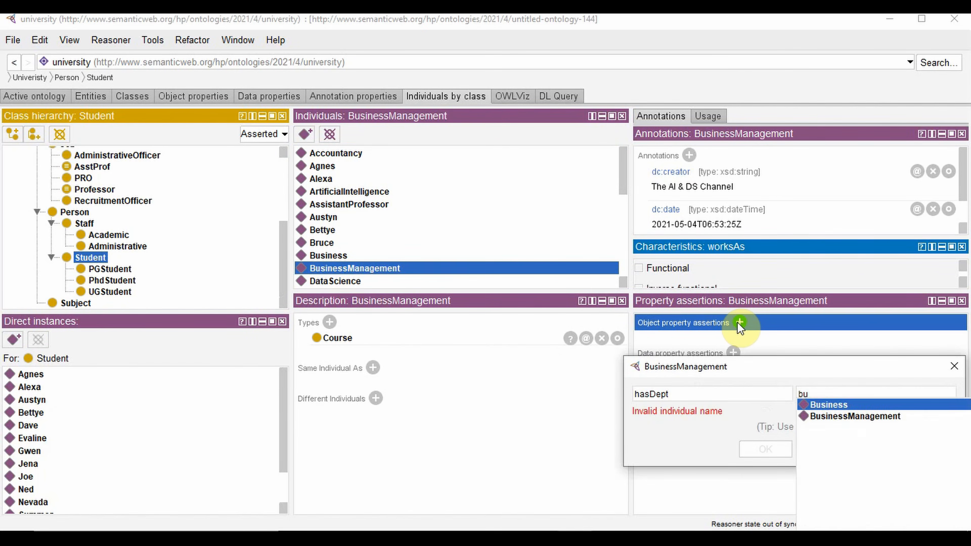
pyautogui.press('Return')
pyautogui.press('Return')
# Add the object property assertion hasDept Engineering to the ArtificialIntelligence course individual.
pyautogui.click(349, 191)
pyautogui.click(739, 323)
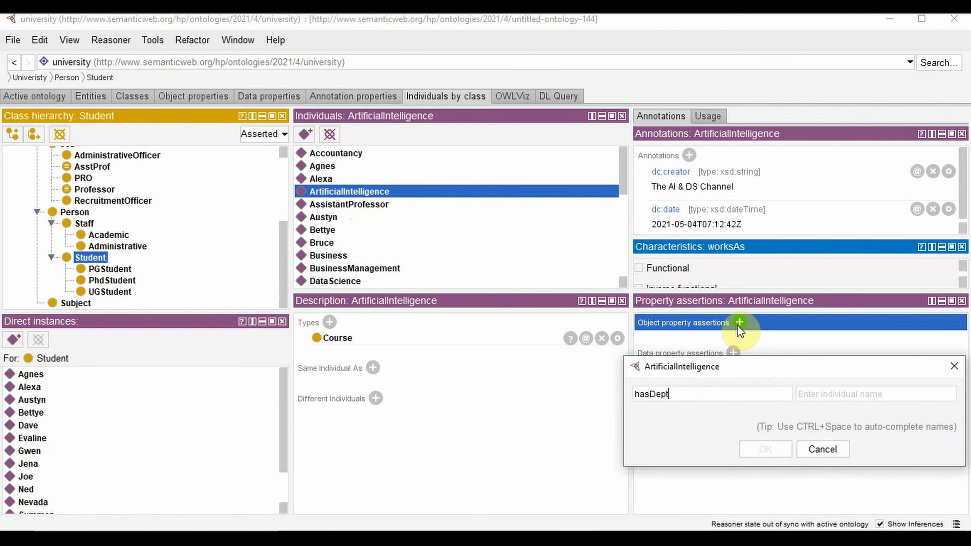
pyautogui.write('Engineering')
pyautogui.press('Return')
# Add a hasDept object property assertion to the DataScience course individual.
pyautogui.click(352, 281)
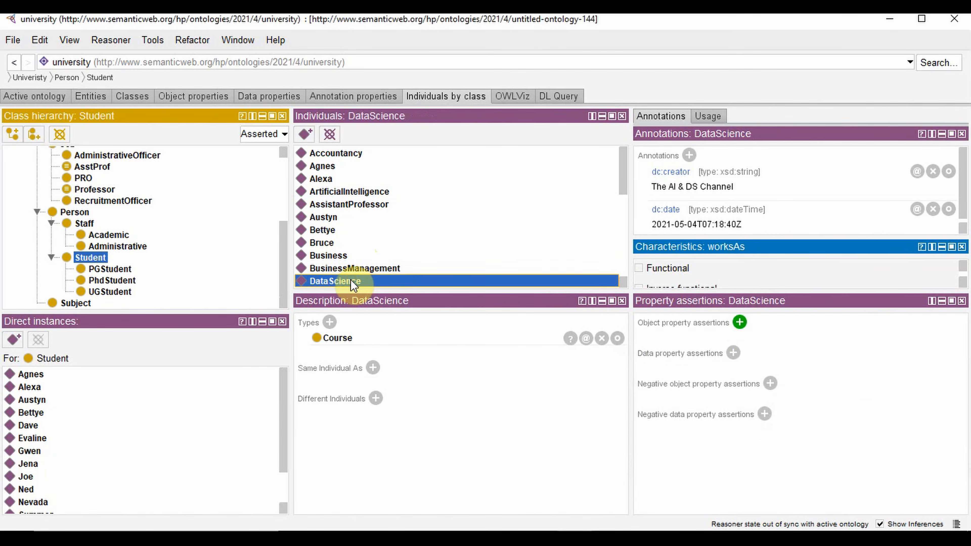
pyautogui.click(739, 323)
pyautogui.write('hasDept')
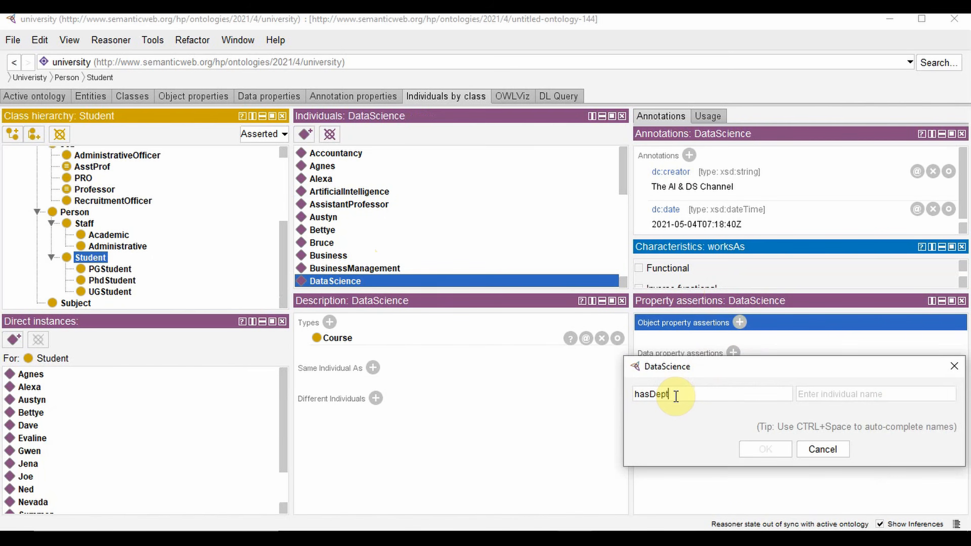
pyautogui.press('Return')
# Add the object property assertion hasDept Engineering to the EEE course individual.
pyautogui.scroll(-3, 379, 261)
pyautogui.click(318, 204)
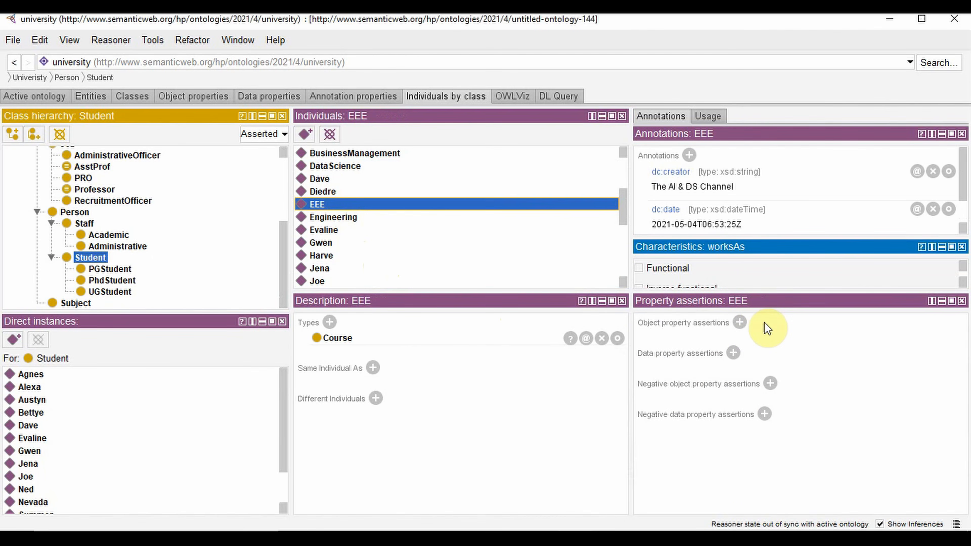
pyautogui.click(739, 323)
pyautogui.press('Tab')
pyautogui.write('eng')
pyautogui.press('BackSpace')
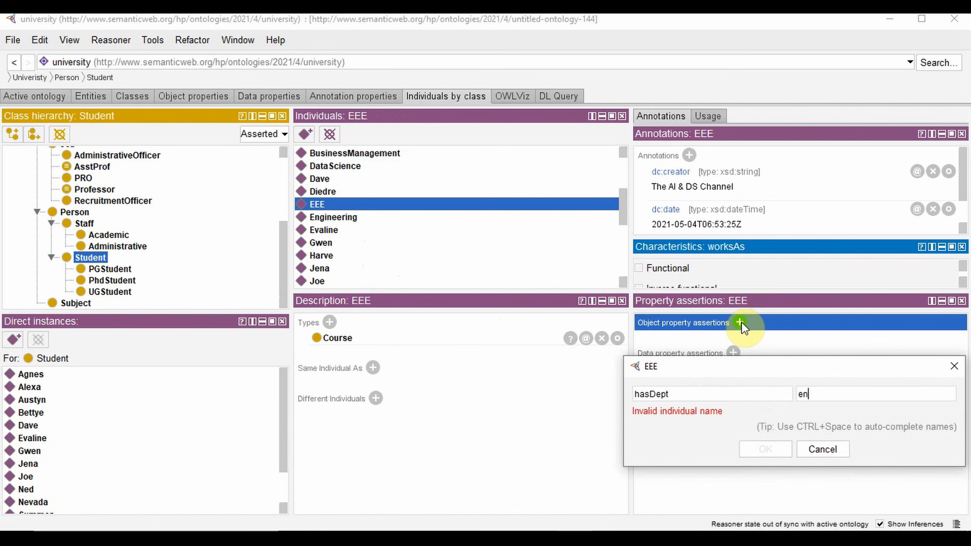
pyautogui.hotkey('ctrl', 'space')
pyautogui.press('Return')
# Add the object property assertion hasDept Engineering to the ME course individual.
pyautogui.scroll(-3, 333, 209)
pyautogui.click(315, 179)
pyautogui.click(739, 323)
pyautogui.write('hasDept')
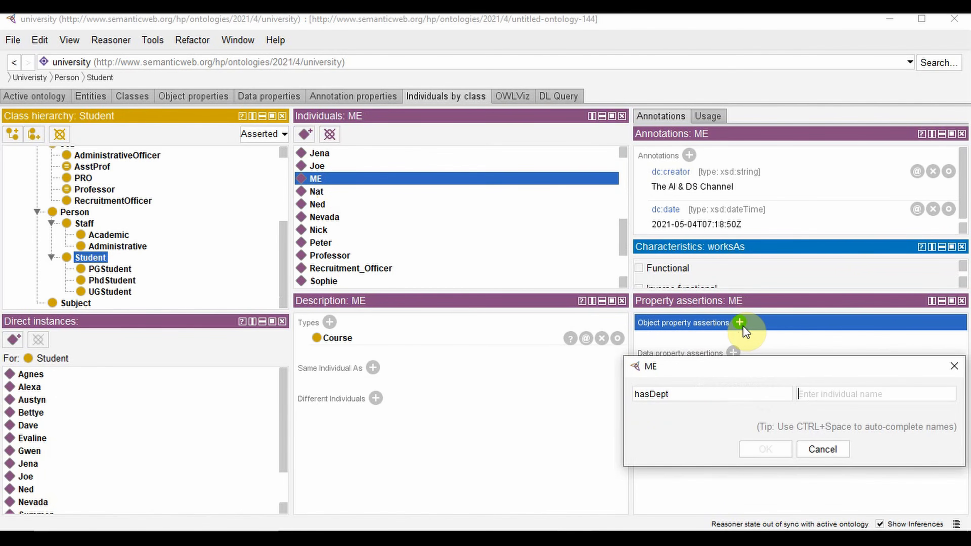
pyautogui.press('Tab')
pyautogui.write('eng')
pyautogui.hotkey('ctrl', 'space')
pyautogui.press('Return')
# Add the object property assertion handles DataScience to the academic staff individual listed directly above Business.
pyautogui.scroll(-2, 401, 206)
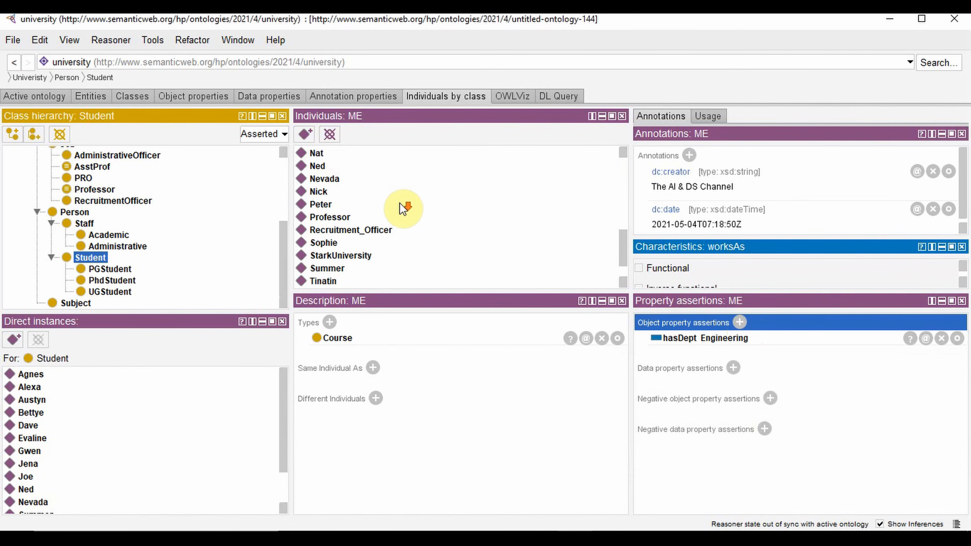
pyautogui.scroll(10, 401, 206)
pyautogui.click(341, 244)
pyautogui.click(739, 322)
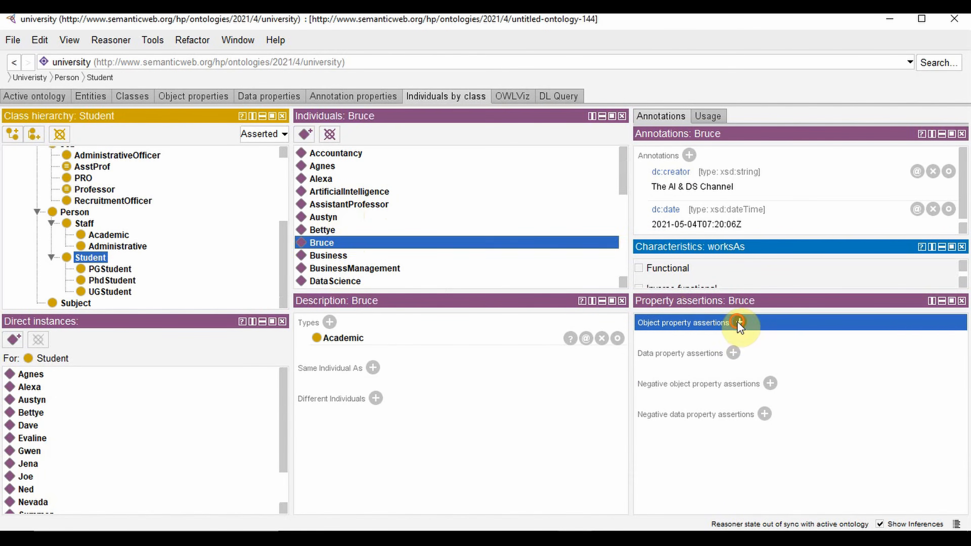
pyautogui.write('handles')
pyautogui.press('Tab')
pyautogui.write('DataScience')
pyautogui.press('Return')
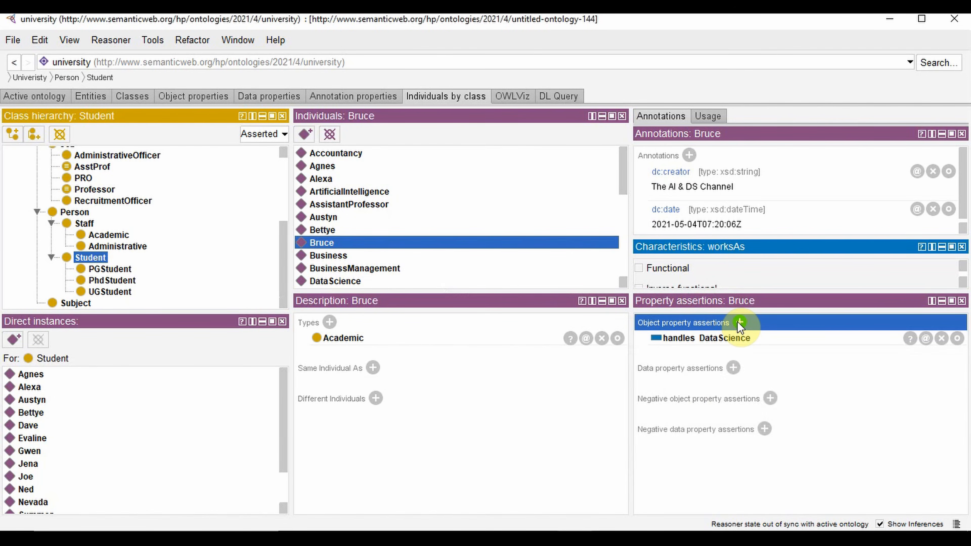
# Add the object property assertion worksAs Professor to the same academic staff individual.
pyautogui.click(737, 320)
pyautogui.write('worksAs')
pyautogui.press('Tab')
pyautogui.write('Professor')
pyautogui.press('Return')
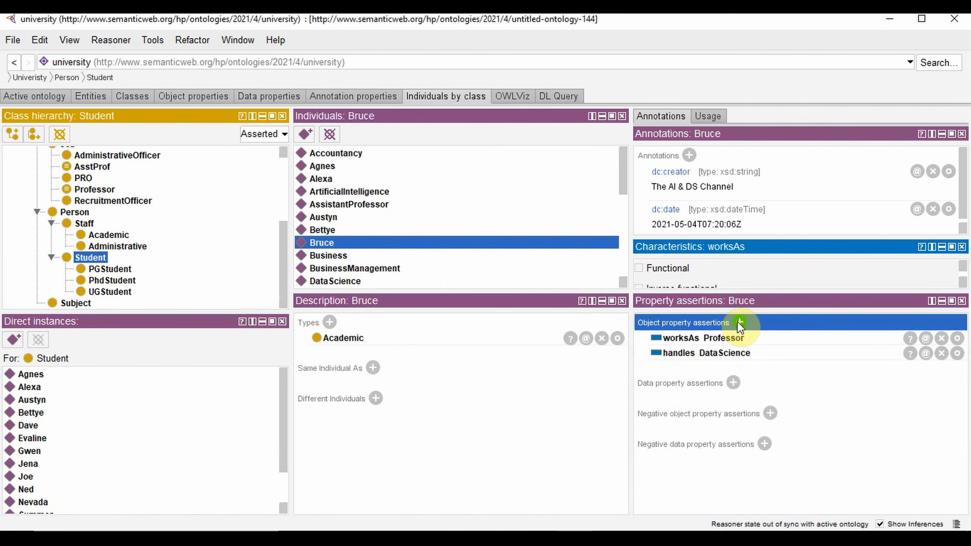
# Add an ExperienceInYears data property assertion with value 5 and type xsd:int to the selected academic staff individual.
pyautogui.click(733, 383)
pyautogui.click(199, 224)
pyautogui.moveTo(304, 155); pyautogui.dragTo(320, 76)
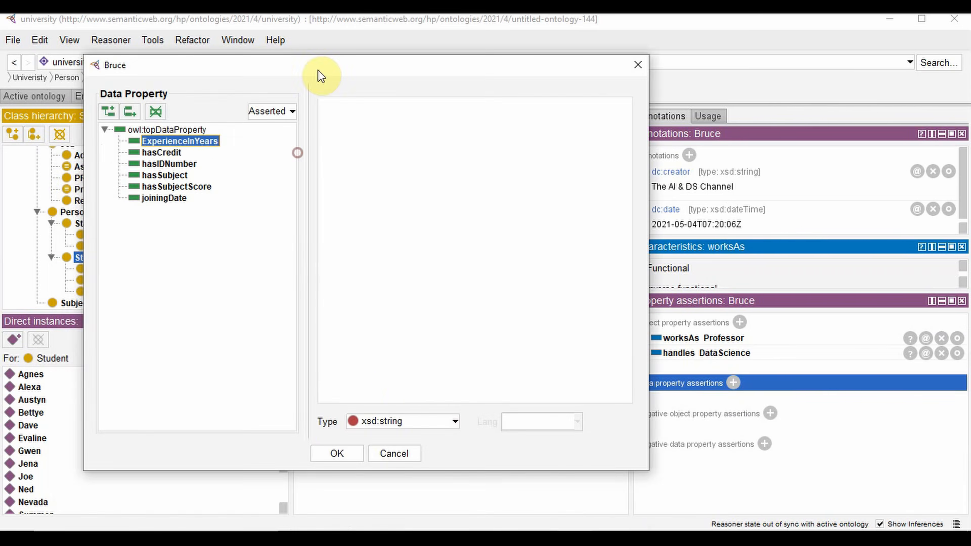
pyautogui.click(454, 421)
pyautogui.scroll(3, 382, 470)
pyautogui.click(380, 466)
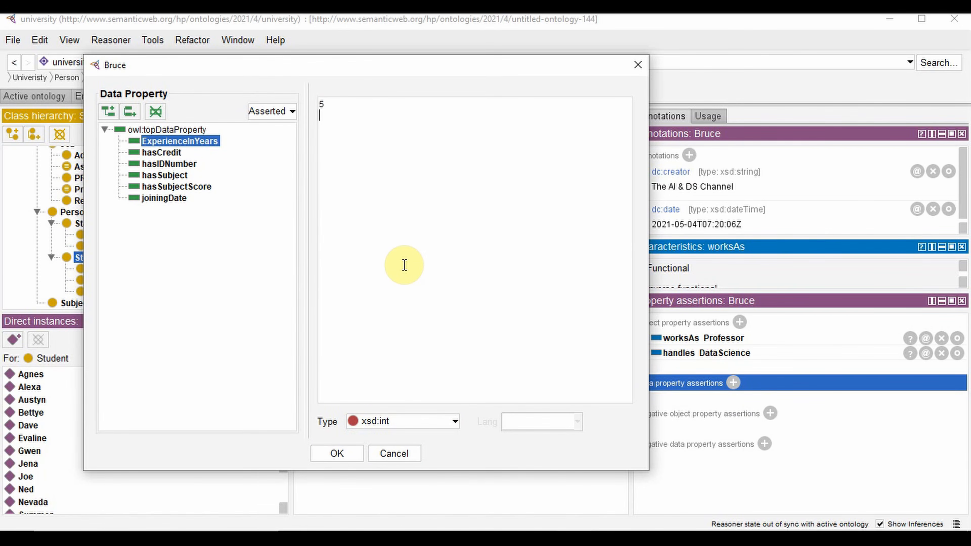
pyautogui.click(337, 453)
# Add a hasIDNumber data property assertion of type xsd:string to the selected individual, entering the staff member's ID number.
pyautogui.click(732, 383)
pyautogui.click(168, 251)
pyautogui.click(421, 444)
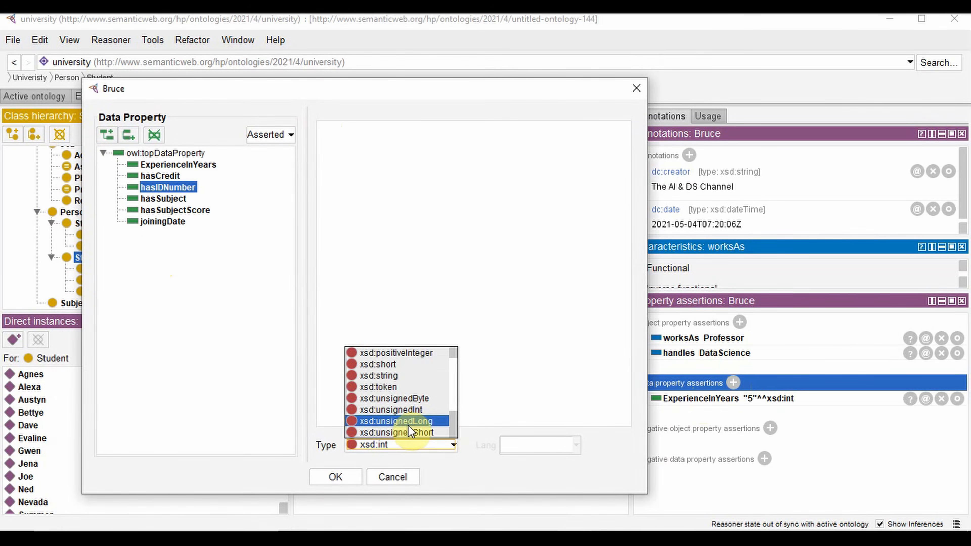
pyautogui.click(378, 375)
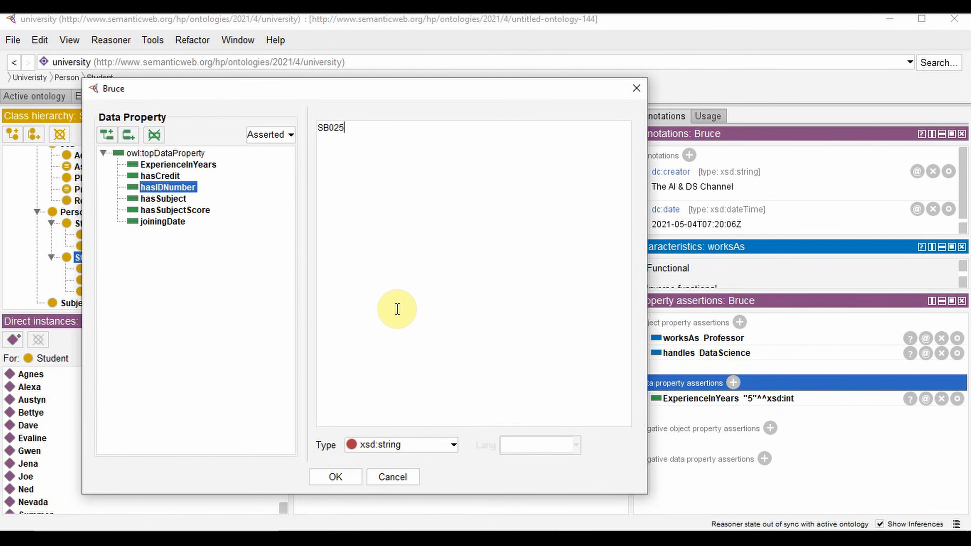
pyautogui.click(335, 477)
# Add a joiningDate data property assertion of 2015-05-02T09:30:00 with type xsd:dateTime to the academic staff individual directly above Business.
pyautogui.click(732, 383)
pyautogui.click(150, 232)
pyautogui.click(413, 455)
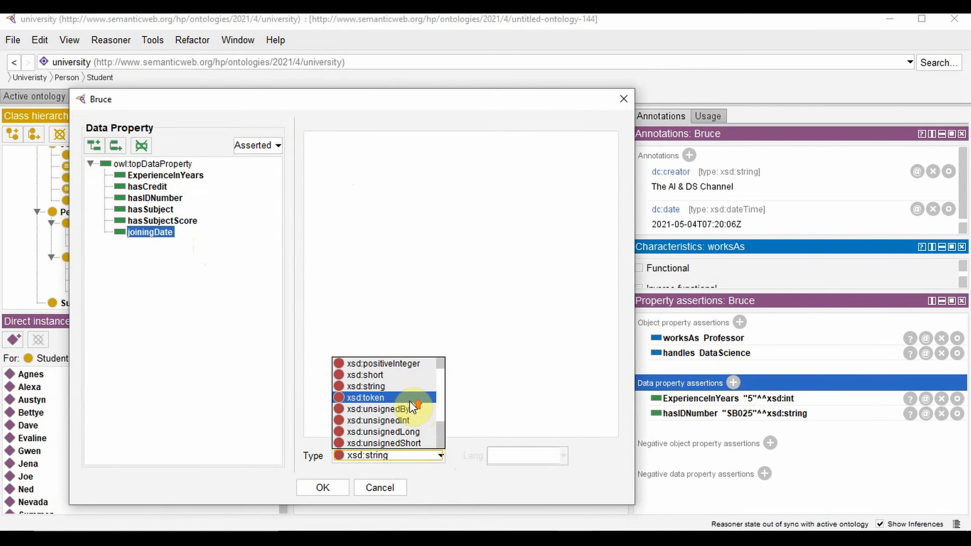
pyautogui.scroll(6, 409, 405)
pyautogui.click(397, 375)
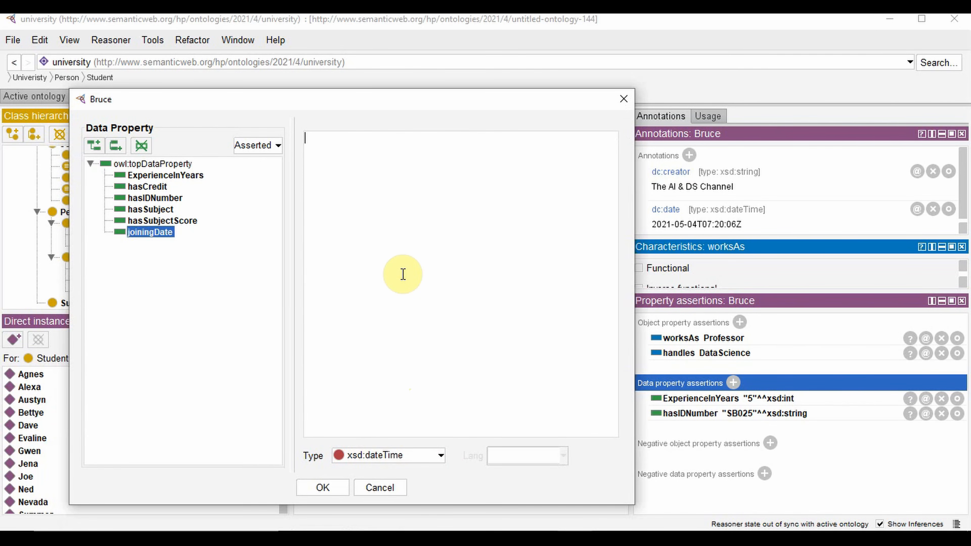
pyautogui.write('2015-05-02T')
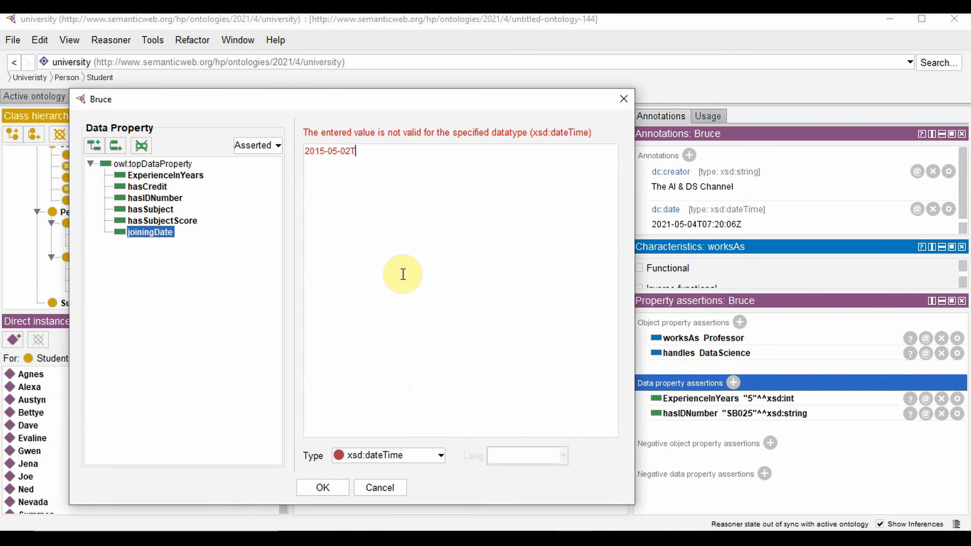
pyautogui.write('09:30:00')
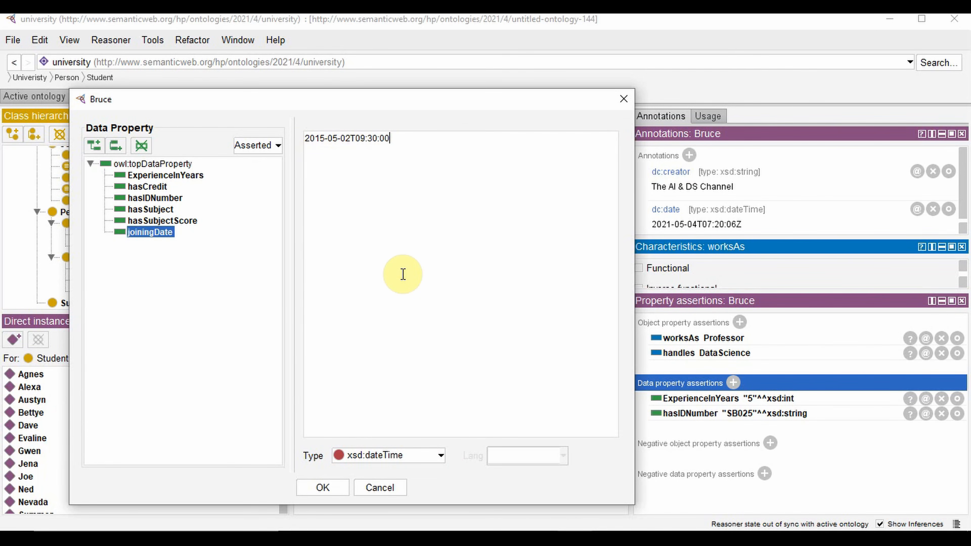
pyautogui.click(339, 488)
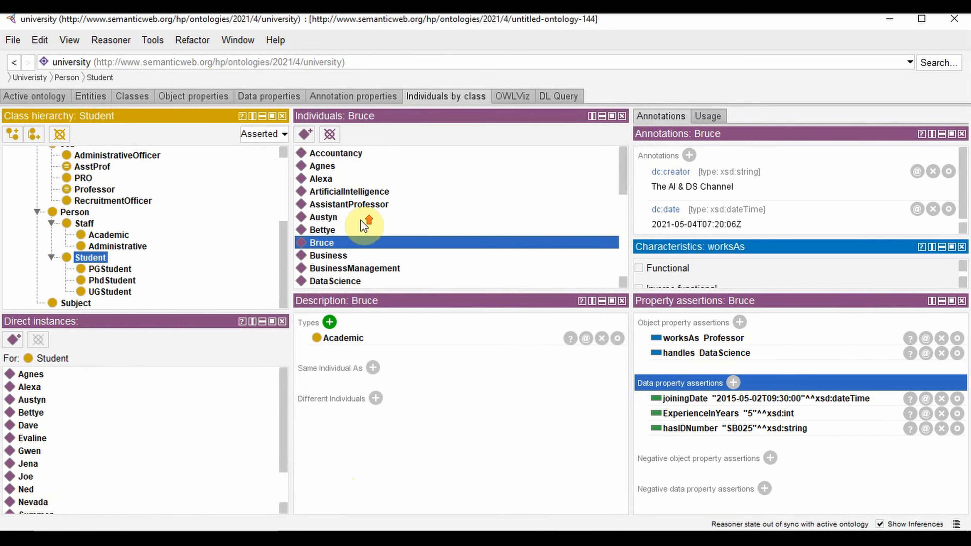
# Add the object property assertion worksAs AssistantProfessor to the academic staff individual listed directly above EEE.
pyautogui.scroll(-3, 363, 223)
pyautogui.click(322, 191)
pyautogui.click(742, 322)
pyautogui.write('worksAs')
pyautogui.press('Tab')
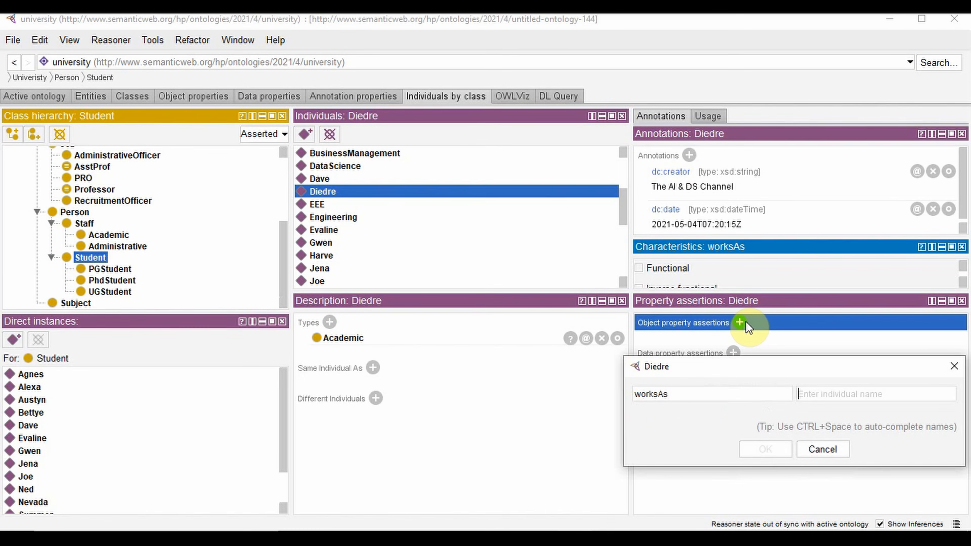
pyautogui.write('AssistantProfessor')
pyautogui.press('Return')
# Add the object property assertion handles DataScience to the academic staff individual directly above EEE.
pyautogui.click(739, 322)
pyautogui.write('handles')
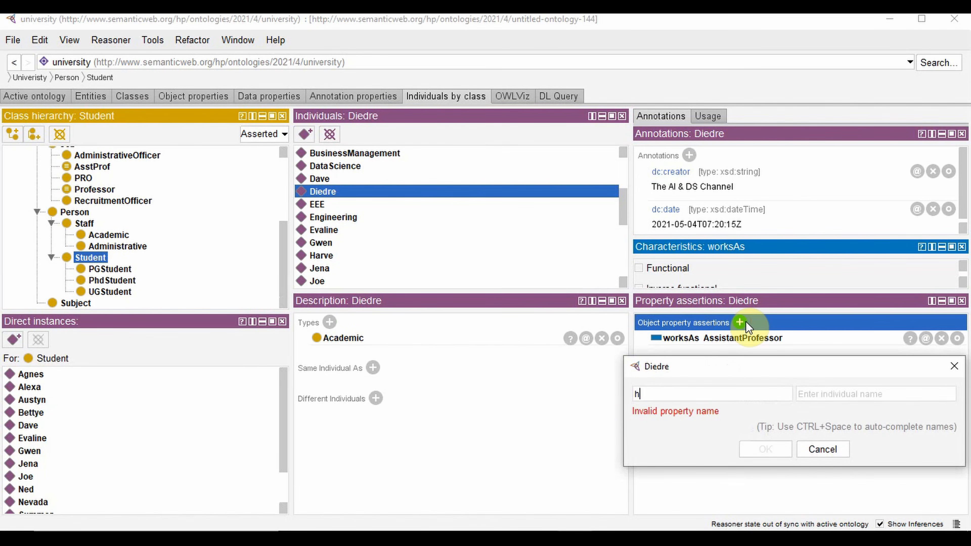
pyautogui.press('Tab')
pyautogui.write('DataScience')
pyautogui.press('Return')
pyautogui.press('Return')
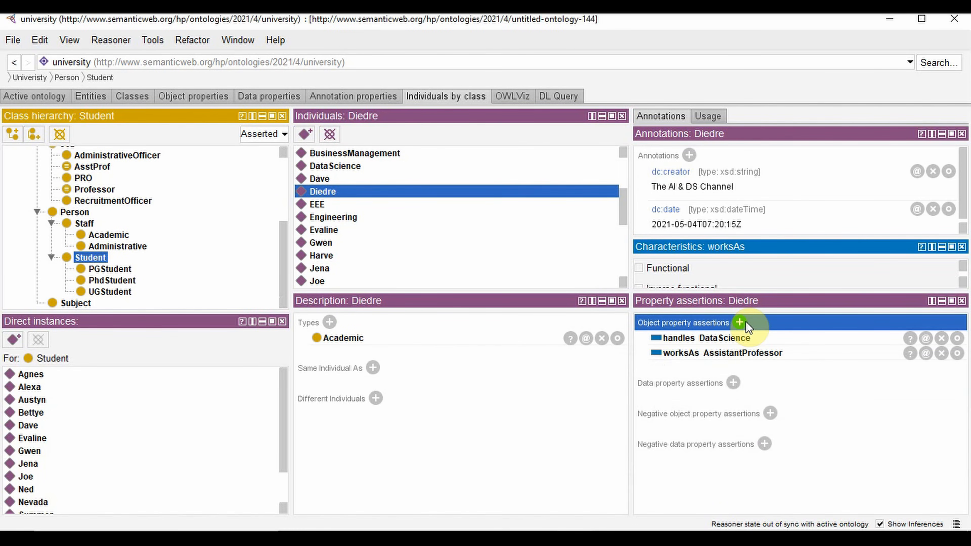
# Edit the individual's handles assertion so that it points to Accountancy.
pyautogui.click(956, 337)
pyautogui.moveTo(858, 394); pyautogui.dragTo(731, 395)
pyautogui.write('Accountancy')
pyautogui.press('Return')
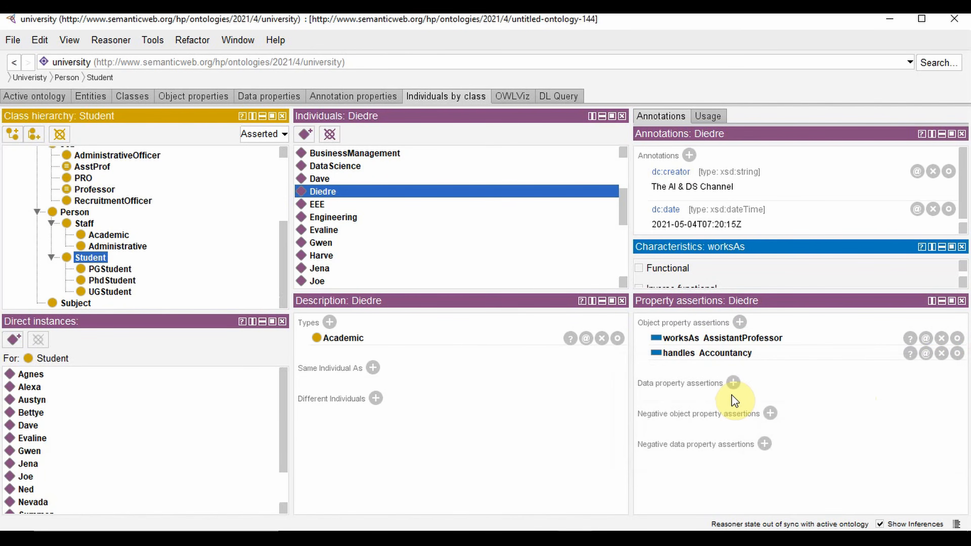
# Add a joiningDate data property assertion of 2014-05-02T09:03:00 with type xsd:dateTime to the same academic staff individual.
pyautogui.click(732, 382)
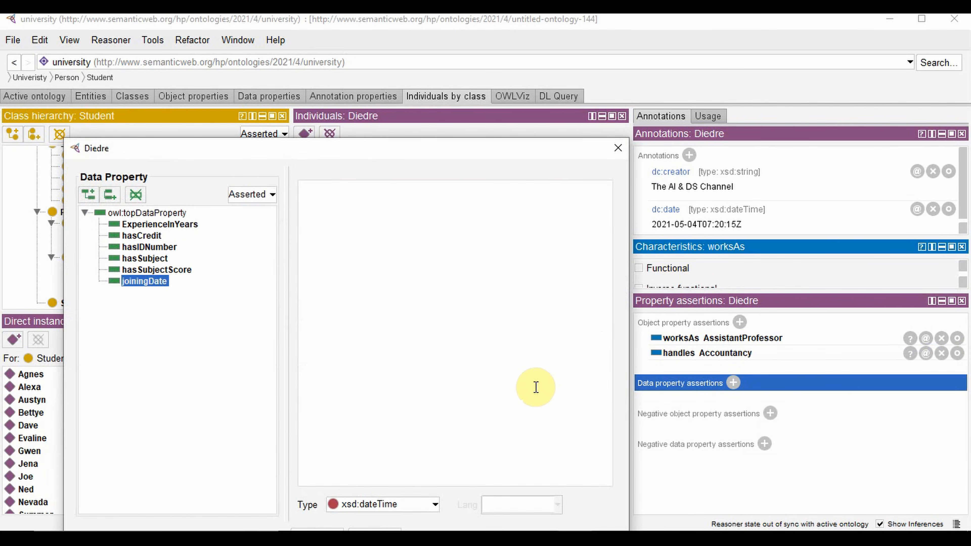
pyautogui.write('2014-05-02T09')
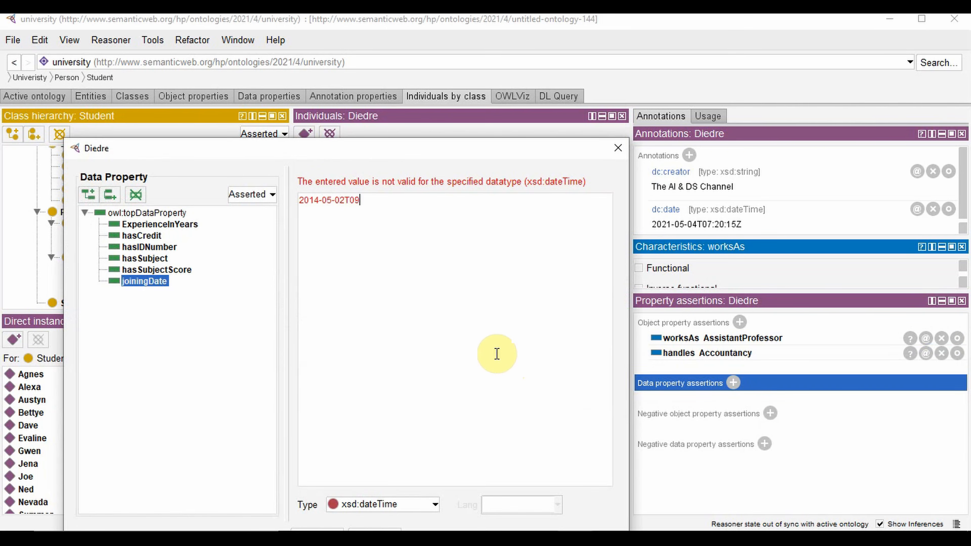
pyautogui.write(':03:00')
pyautogui.click(336, 502)
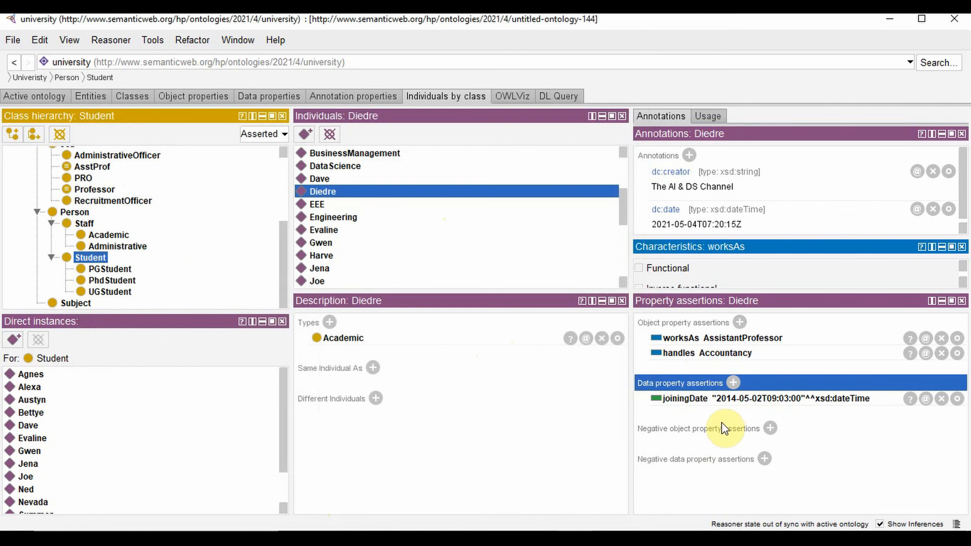
# Add an ExperienceInYears data property assertion with value 8 and type xsd:int to the individual above EEE.
pyautogui.click(732, 382)
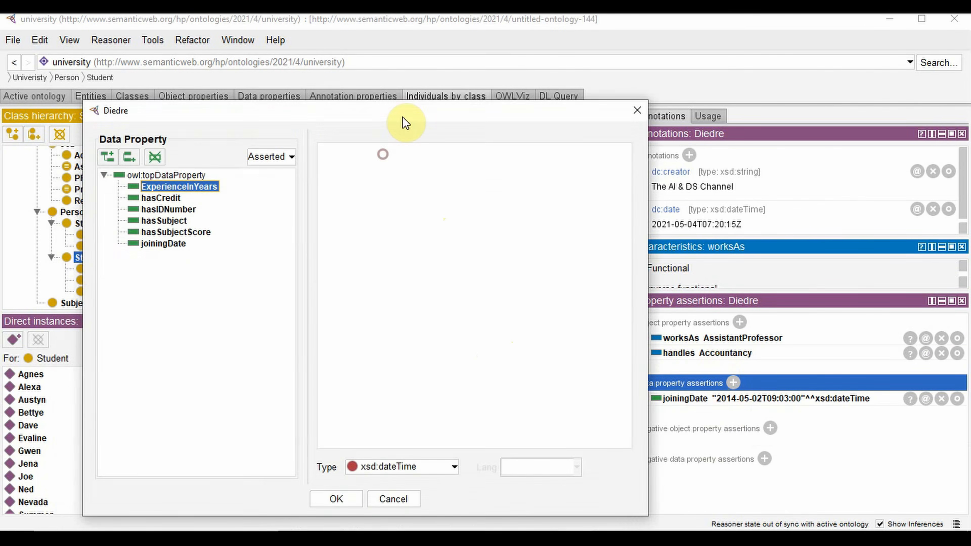
pyautogui.click(420, 466)
pyautogui.scroll(2, 431, 418)
pyautogui.scroll(-3, 431, 418)
pyautogui.click(419, 456)
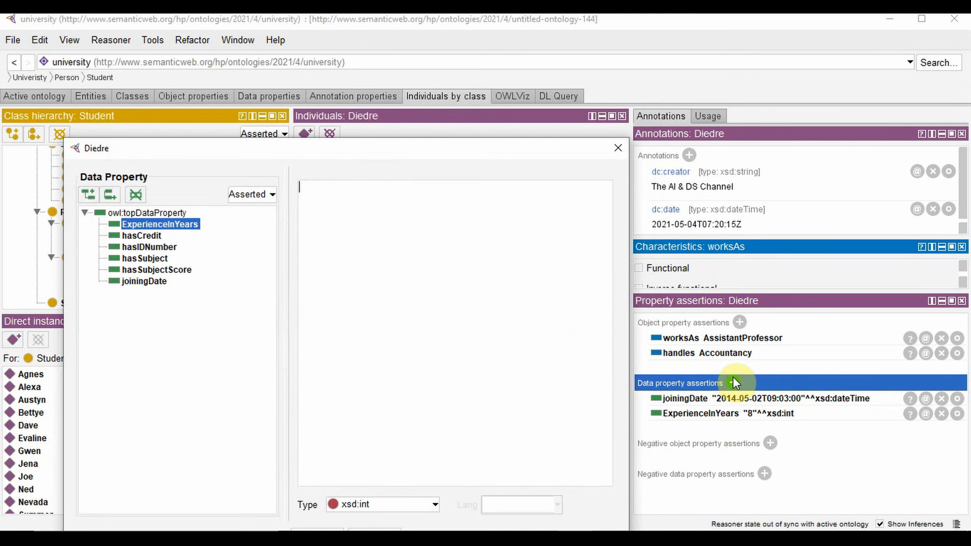
# Add a hasIDNumber data property assertion of type xsd:string to the same individual, entering the staff member's ID number.
pyautogui.click(150, 247)
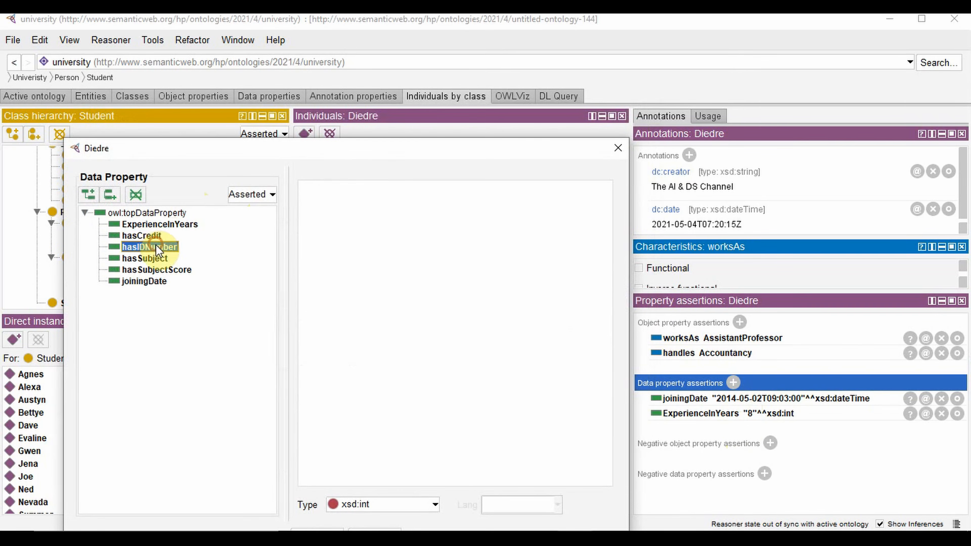
pyautogui.click(365, 264)
pyautogui.write('SD02')
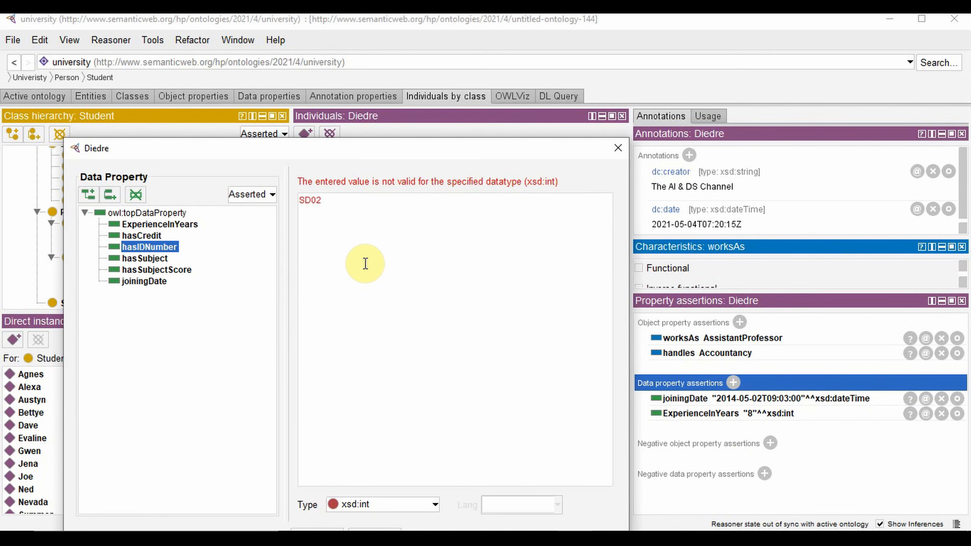
pyautogui.write('2')
pyautogui.click(390, 469)
pyautogui.click(382, 431)
pyautogui.click(321, 498)
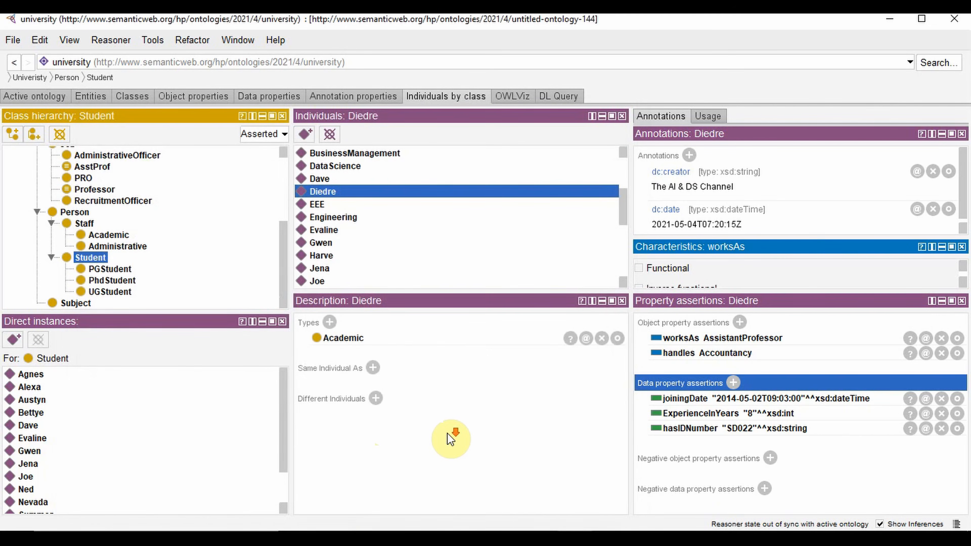
# Add the object property assertion handles ME to the academic staff individual listed three rows below Engineering.
pyautogui.click(337, 255)
pyautogui.click(739, 323)
pyautogui.write('handles')
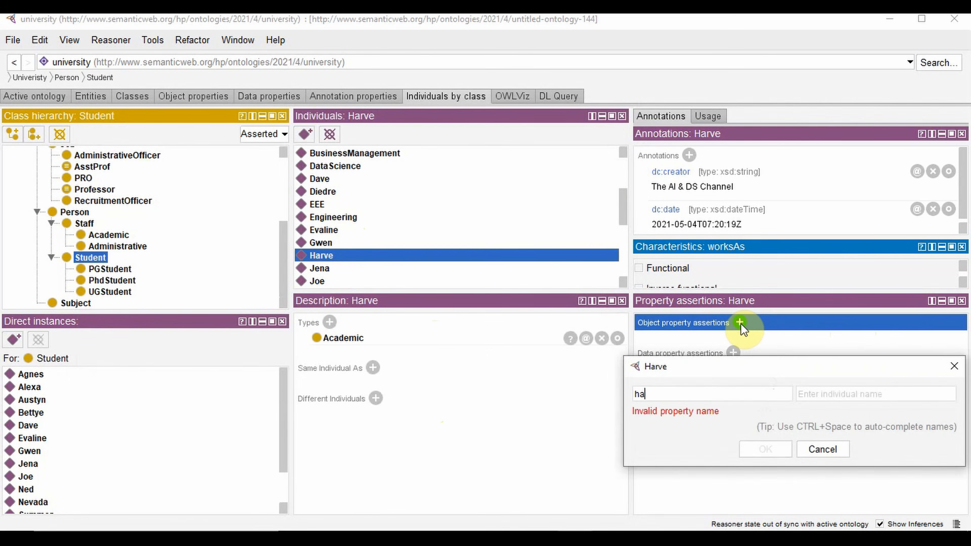
pyautogui.press('Tab')
pyautogui.write('m')
pyautogui.press('BackSpace')
pyautogui.write('ME')
pyautogui.press('Return')
# Add the object property assertion worksAs AssistantProfessor to the academic staff individual that handles ME.
pyautogui.click(739, 322)
pyautogui.write('worksAs')
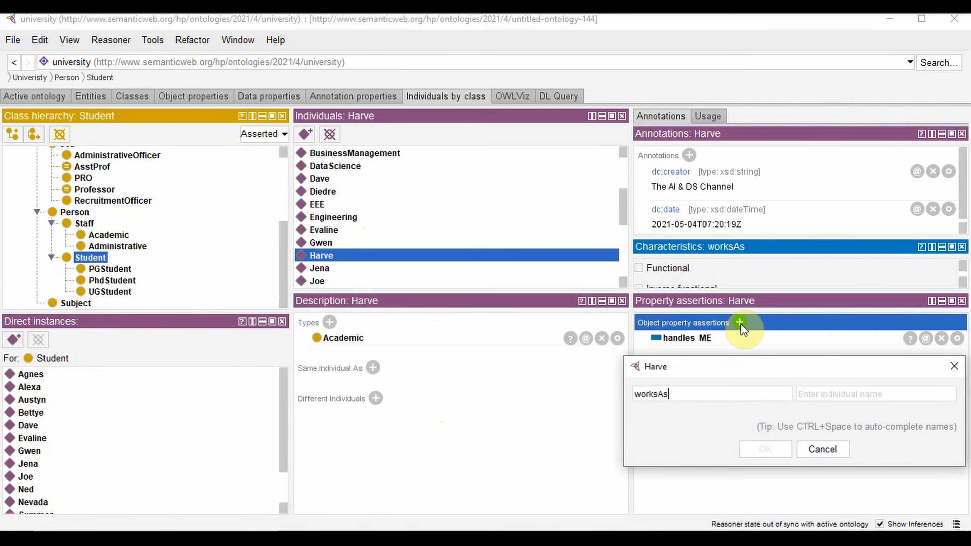
pyautogui.press('Tab')
pyautogui.write('AssistantProfessor')
pyautogui.press('Return')
# Add a hasIDNumber assertion of type xsd:string to the individual that handles ME, entering the staff member's ID number.
pyautogui.click(733, 383)
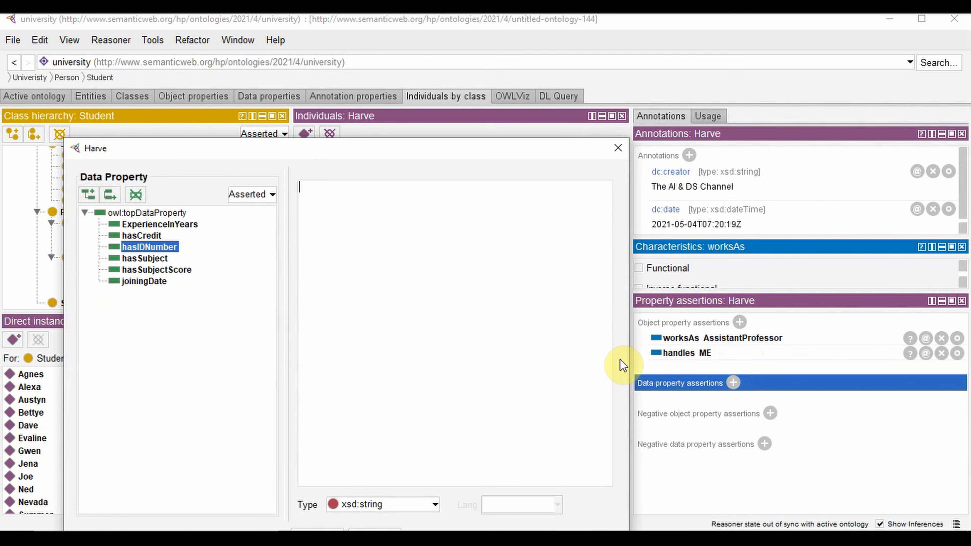
pyautogui.write('SH015')
pyautogui.press('Return')
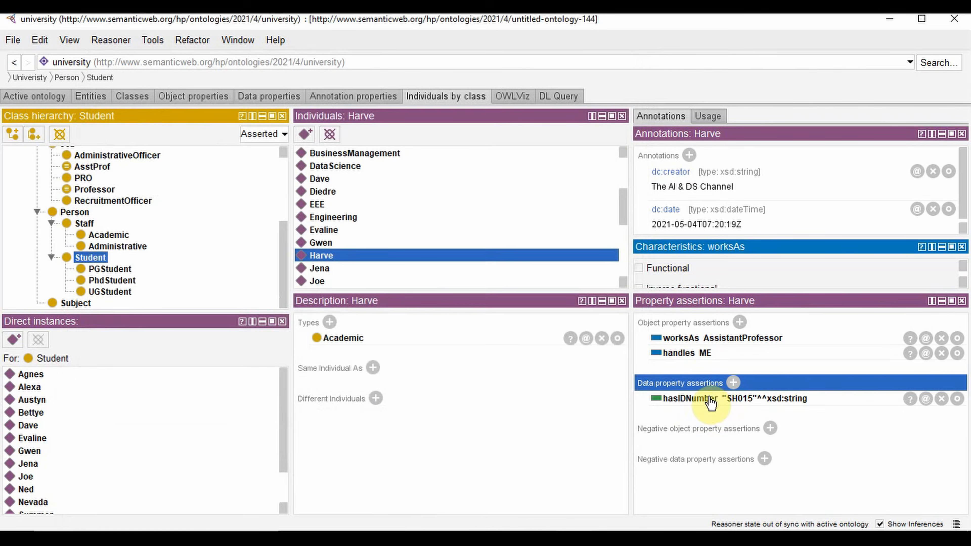
# Add an ExperienceInYears data property assertion with value 7 and type xsd:int to the individual that handles ME.
pyautogui.click(732, 382)
pyautogui.moveTo(342, 158); pyautogui.dragTo(311, 93)
pyautogui.click(128, 159)
pyautogui.click(403, 439)
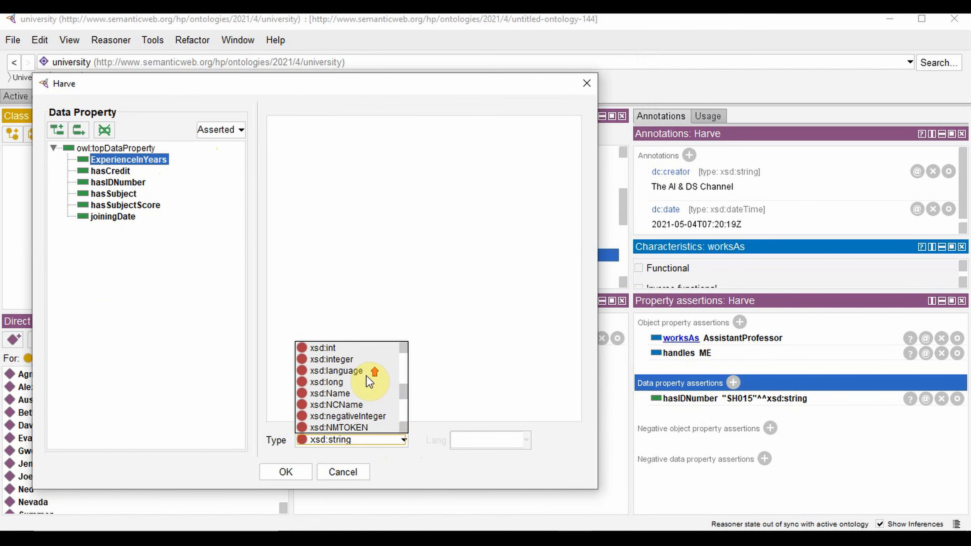
pyautogui.click(363, 345)
pyautogui.write('7')
pyautogui.click(304, 467)
# Add a joiningDate data property assertion of 2013-05-02T09:00:00 with type xsd:dateTime to the individual that handles ME.
pyautogui.click(732, 382)
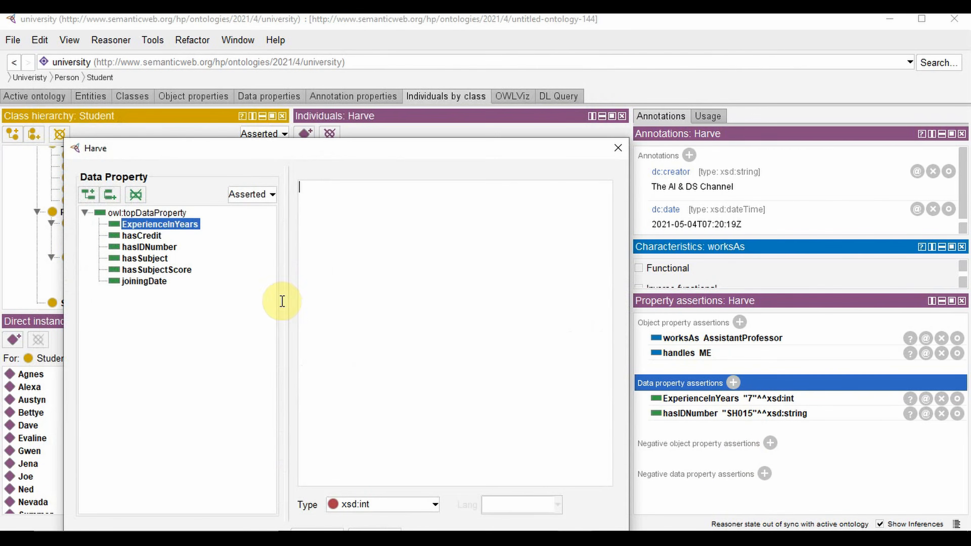
pyautogui.click(144, 281)
pyautogui.click(424, 506)
pyautogui.scroll(2, 406, 447)
pyautogui.click(404, 425)
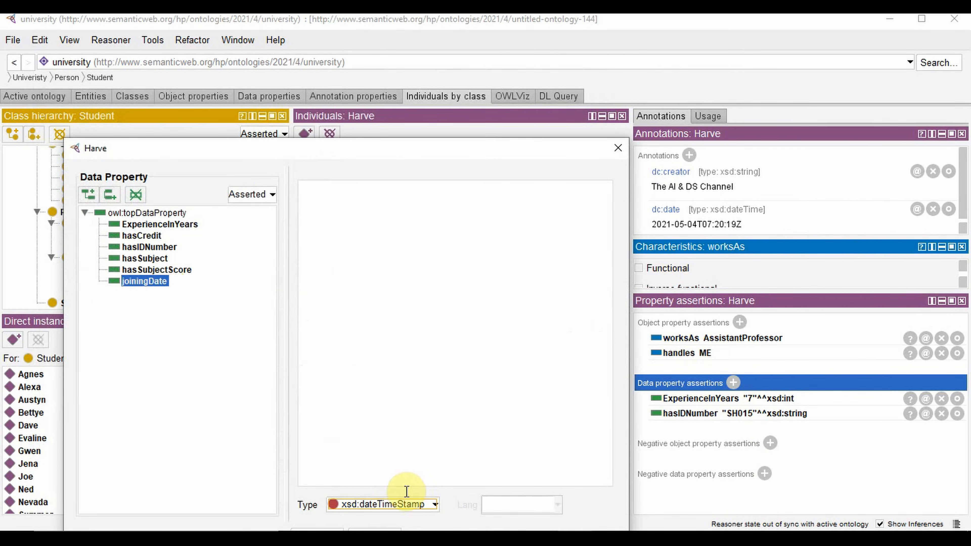
pyautogui.click(406, 504)
pyautogui.click(399, 413)
pyautogui.moveTo(349, 150); pyautogui.dragTo(368, 67)
pyautogui.write('2013-')
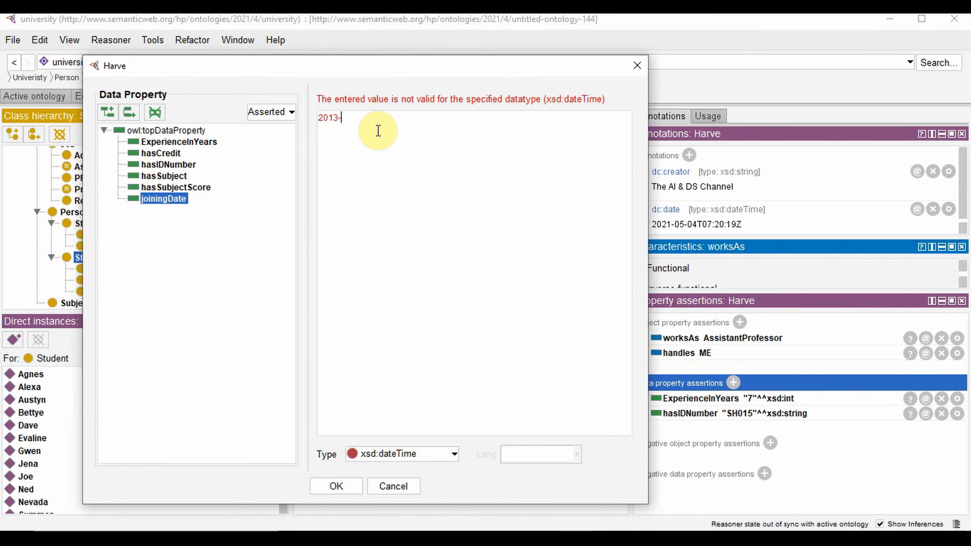
pyautogui.write('05-02T09:00:00')
pyautogui.click(336, 486)
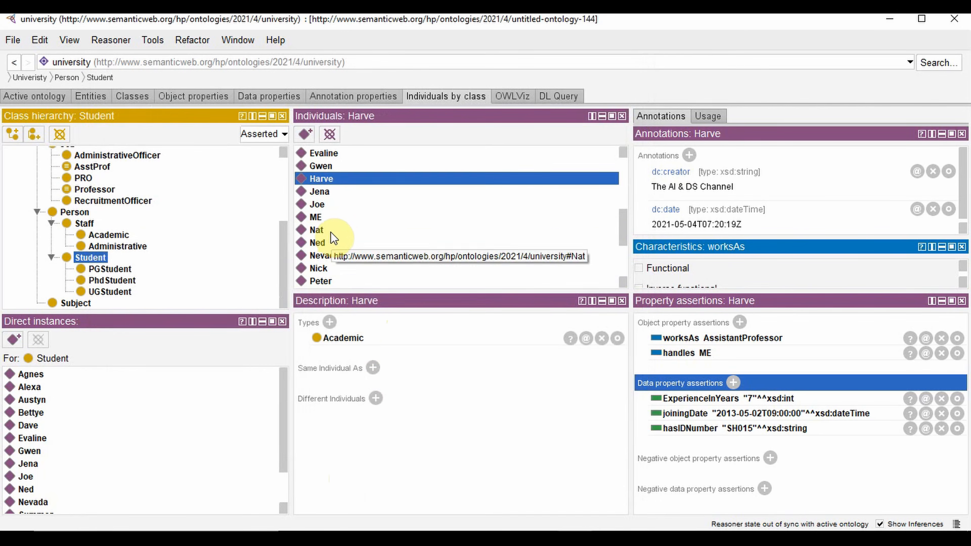
# Add the object property assertion handles EEE to the academic staff individual listed directly below ME.
pyautogui.click(332, 230)
pyautogui.click(739, 322)
pyautogui.write('handles')
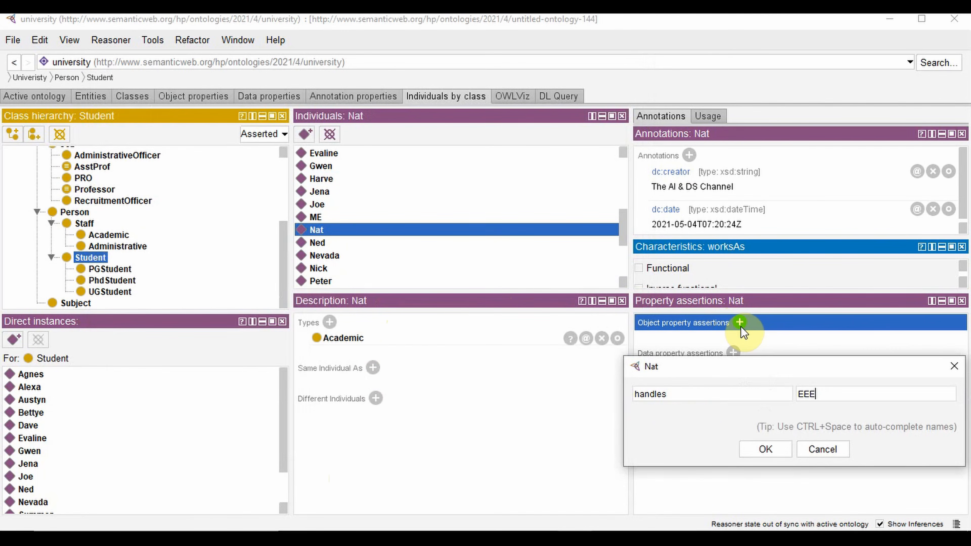
pyautogui.press('Return')
# Add the object property assertion worksAs Professor to the academic staff individual that handles EEE.
pyautogui.click(739, 322)
pyautogui.press('Tab')
pyautogui.write('pro')
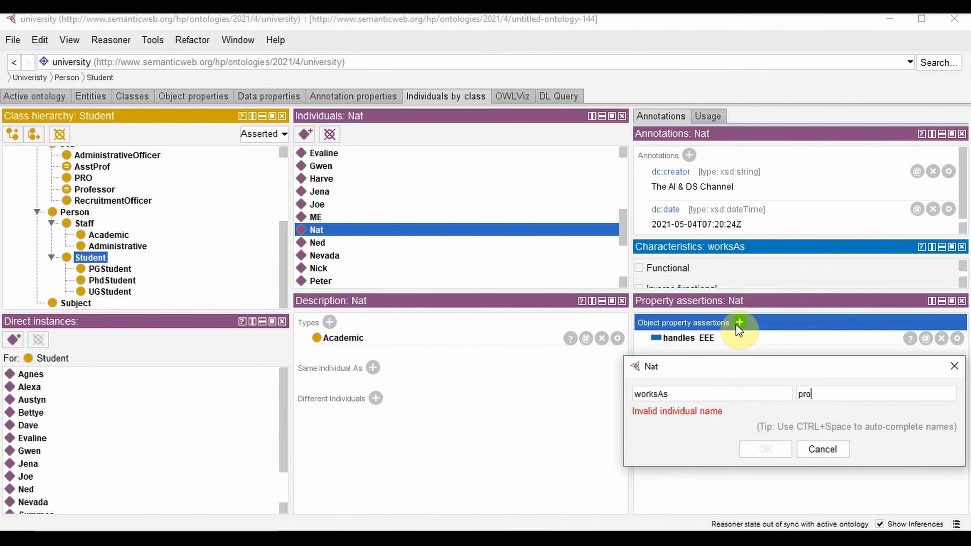
pyautogui.hotkey('ctrl', 'space')
pyautogui.press('Return')
# Add a joiningDate data property assertion of 2013-05-02T09:00:00 with type xsd:dateTime to the individual that handles EEE.
pyautogui.click(733, 383)
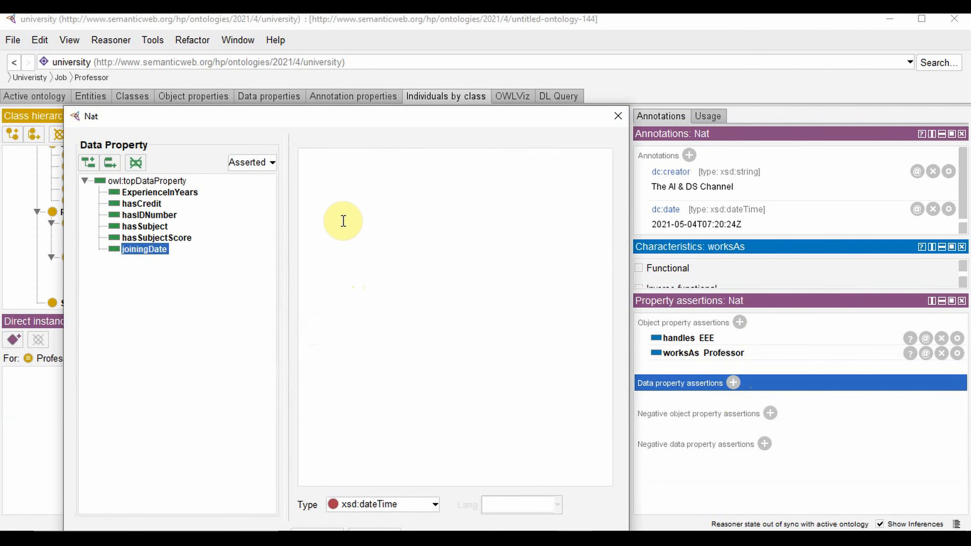
pyautogui.click(343, 221)
pyautogui.write('2013-05-02T')
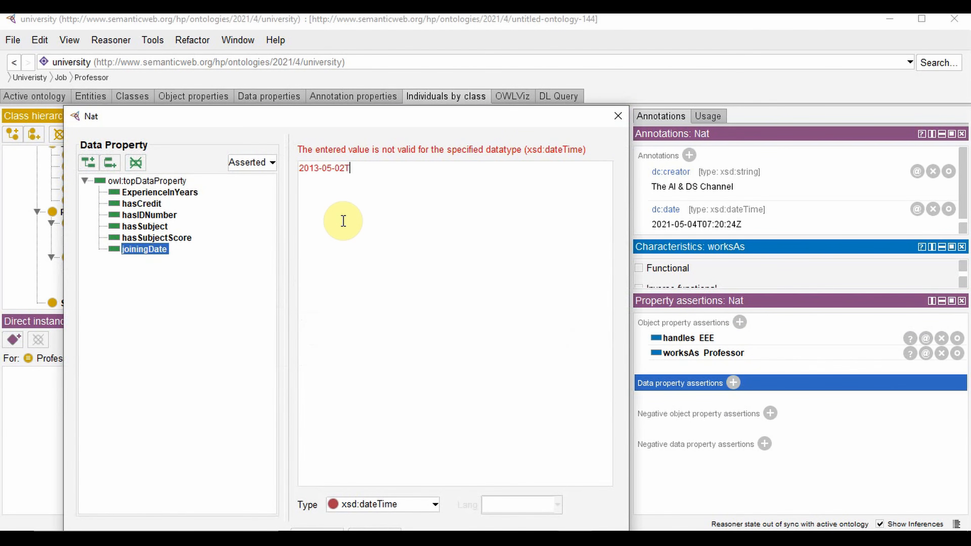
pyautogui.write('09:00:00')
pyautogui.press('Return')
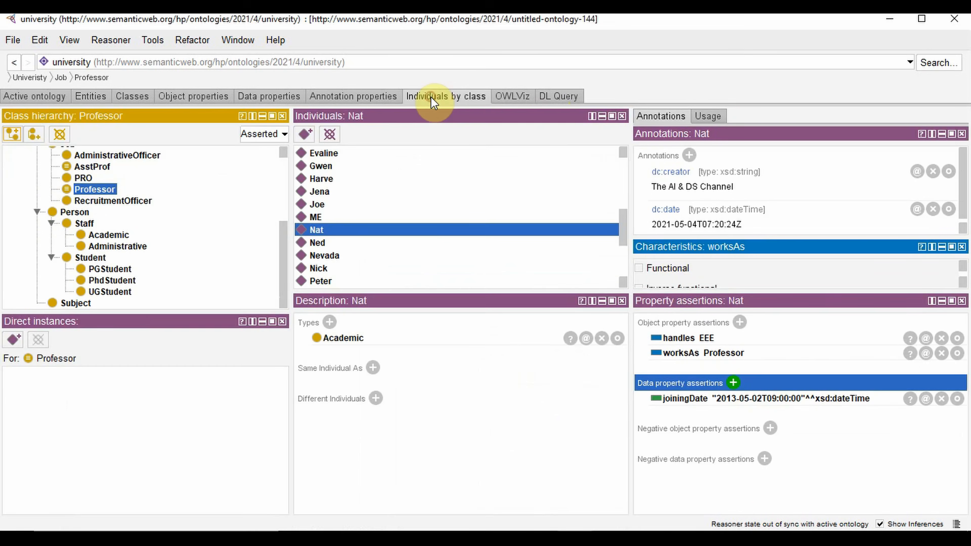
# Add an ExperienceInYears data property assertion with value 7 and type xsd:int to the individual that handles EEE.
pyautogui.click(733, 382)
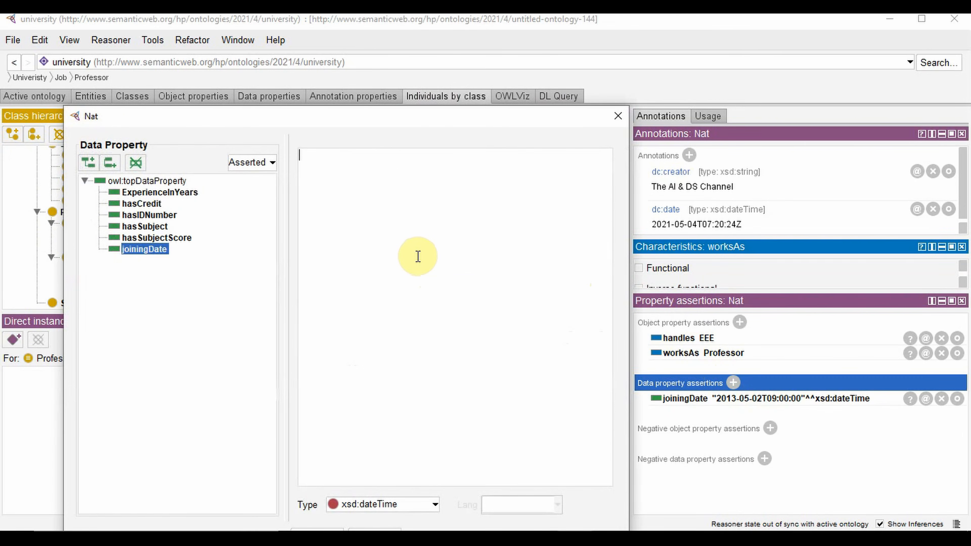
pyautogui.click(160, 192)
pyautogui.click(318, 153)
pyautogui.write('7')
pyautogui.moveTo(347, 118); pyautogui.dragTo(328, 48)
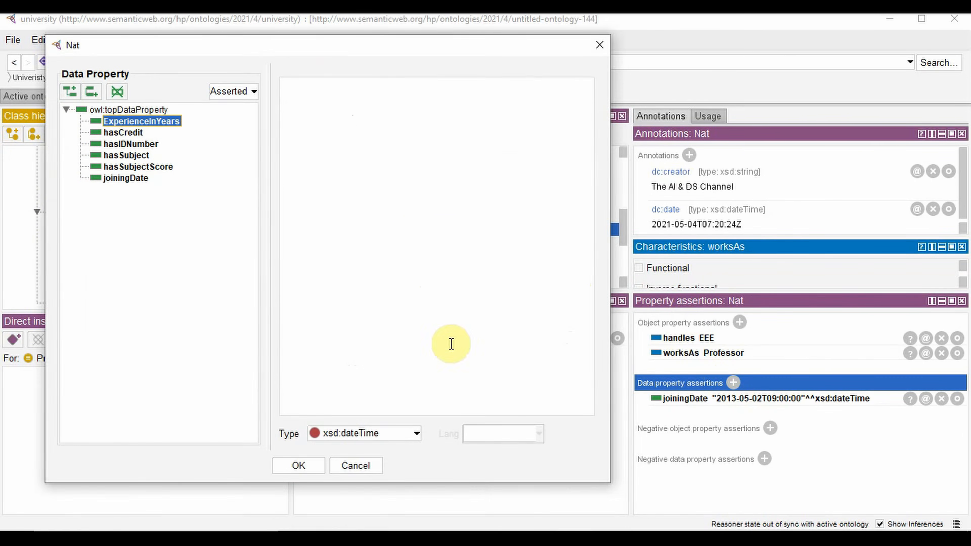
pyautogui.click(417, 433)
pyautogui.click(331, 406)
pyautogui.click(298, 466)
# Add a hasIDNumber data property assertion of type xsd:string with the staff ID number to the individual that handles EEE.
pyautogui.click(732, 382)
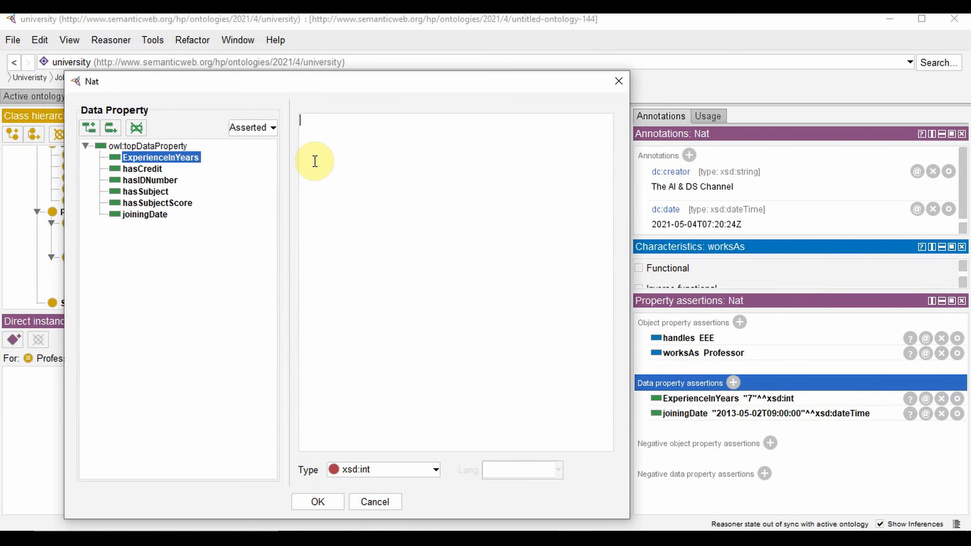
pyautogui.click(435, 469)
pyautogui.scroll(3, 400, 401)
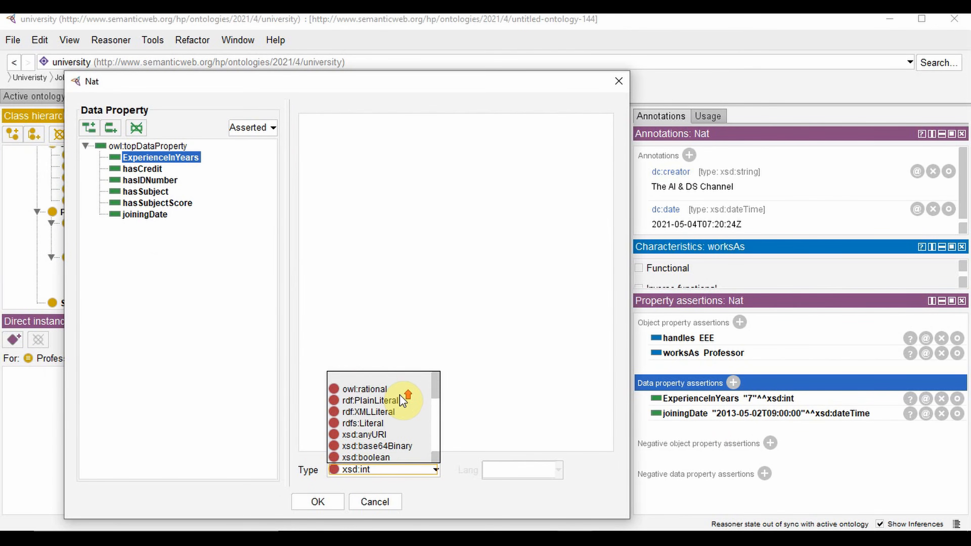
pyautogui.scroll(-7, 390, 422)
pyautogui.click(378, 458)
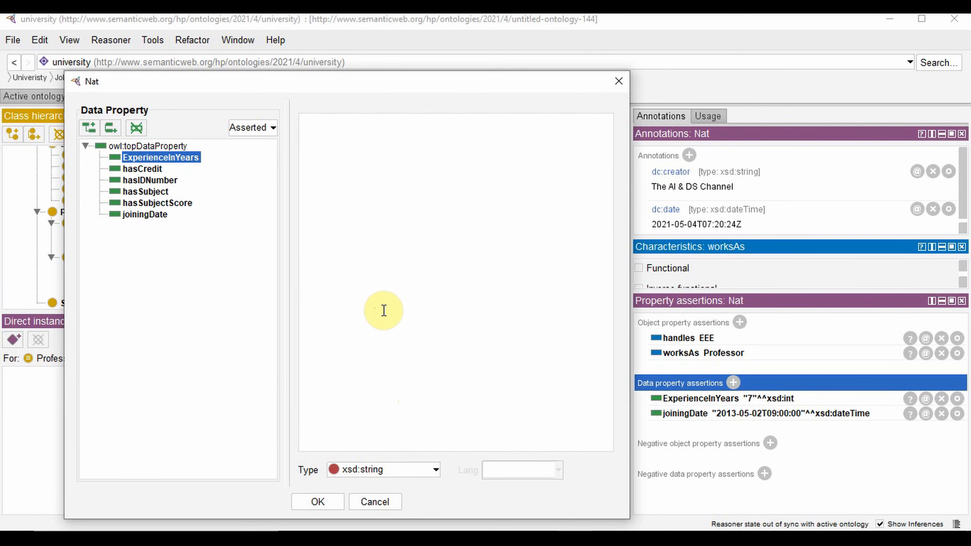
pyautogui.click(152, 180)
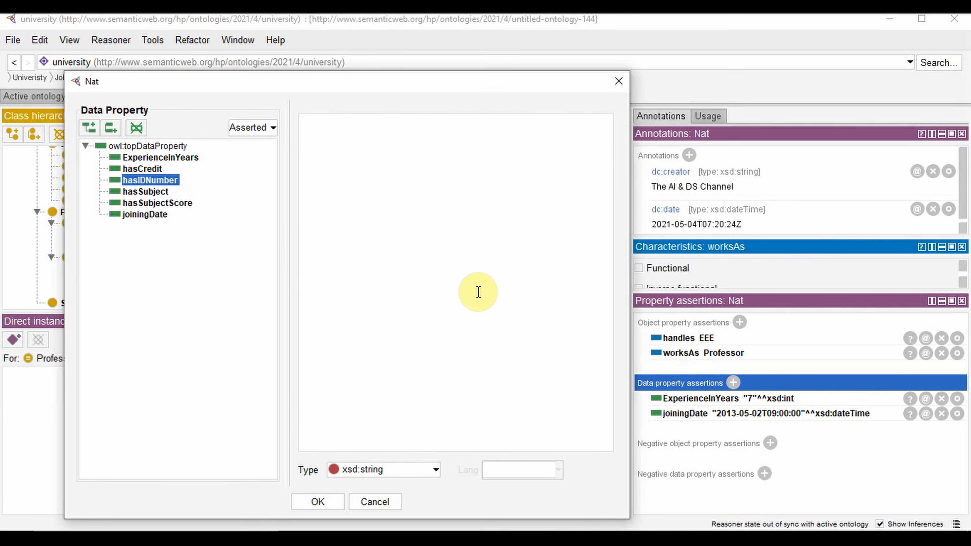
pyautogui.write('020')
pyautogui.click(338, 499)
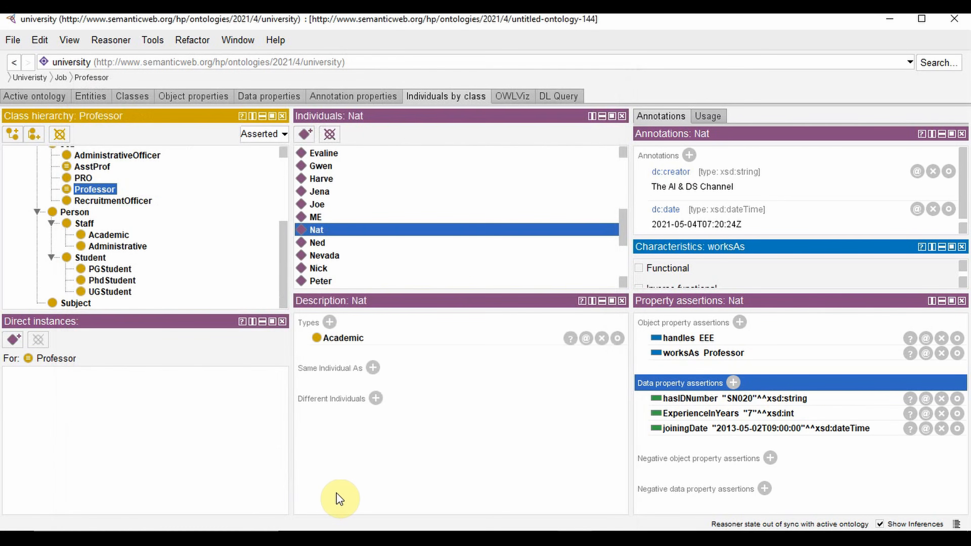
pyautogui.click(732, 382)
pyautogui.click(617, 115)
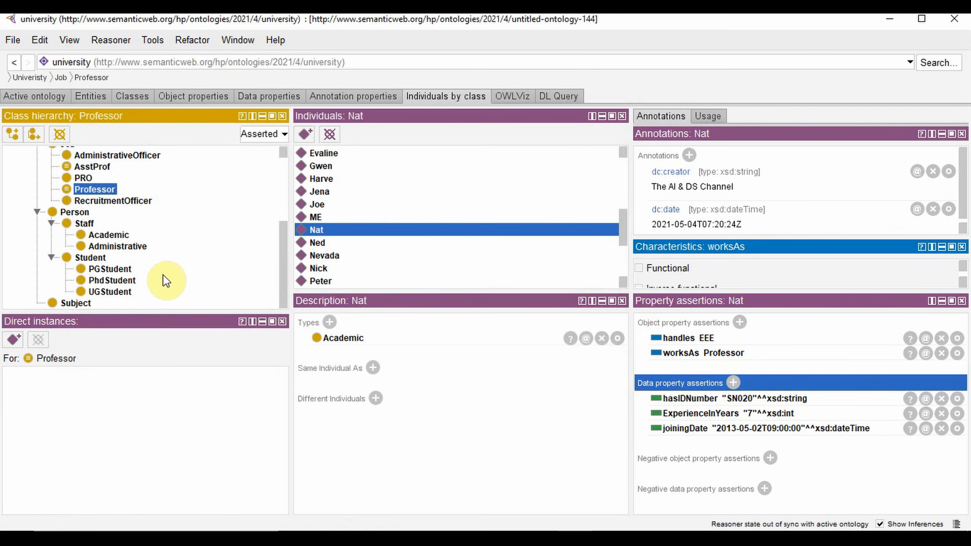
# Add the object property assertion handles BusinessManagement to the academic staff individual listed directly below Recruitment_Officer.
pyautogui.scroll(-2, 342, 256)
pyautogui.click(336, 243)
pyautogui.click(740, 322)
pyautogui.write('handles')
pyautogui.press('Tab')
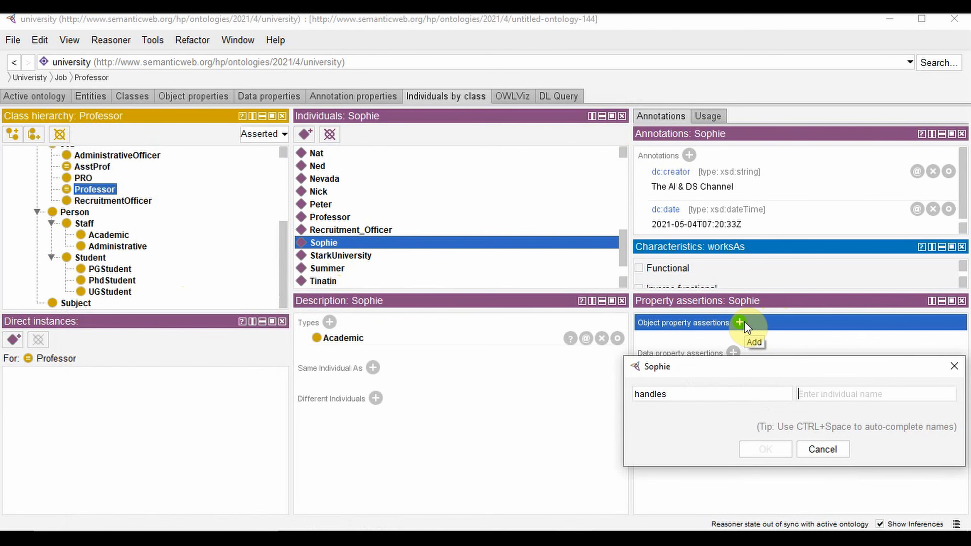
pyautogui.write('bu')
pyautogui.press('Down')
pyautogui.press('Return')
pyautogui.press('Return')
# Add the object property assertion worksAs AssistantProfessor to the individual that handles BusinessManagement.
pyautogui.click(744, 322)
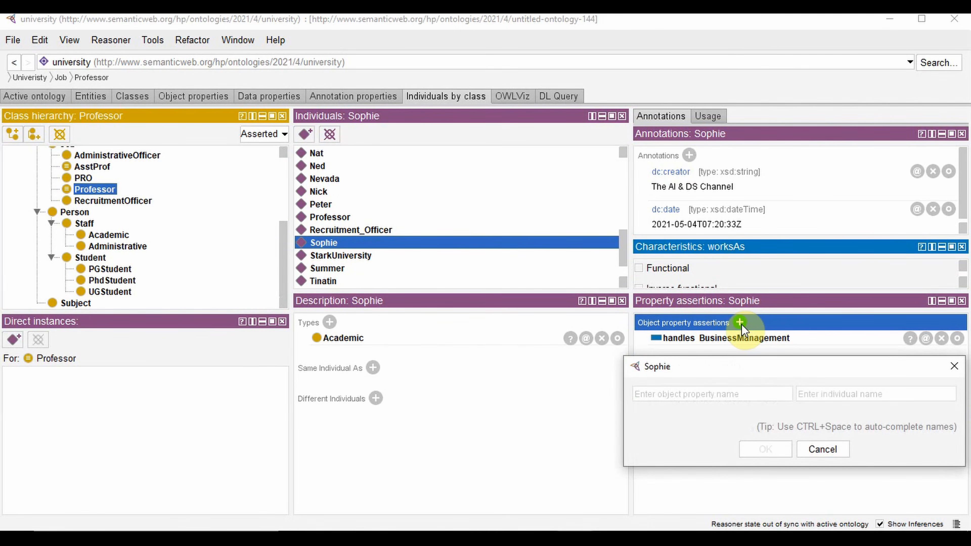
pyautogui.write('worksAs')
pyautogui.press('Tab')
pyautogui.write('AssistantProfessor')
pyautogui.press('Return')
# Add the staff ID number as hasIDNumber (xsd:string) and ExperienceInYears 12 (xsd:int) to the individual that handles BusinessManagement.
pyautogui.click(733, 382)
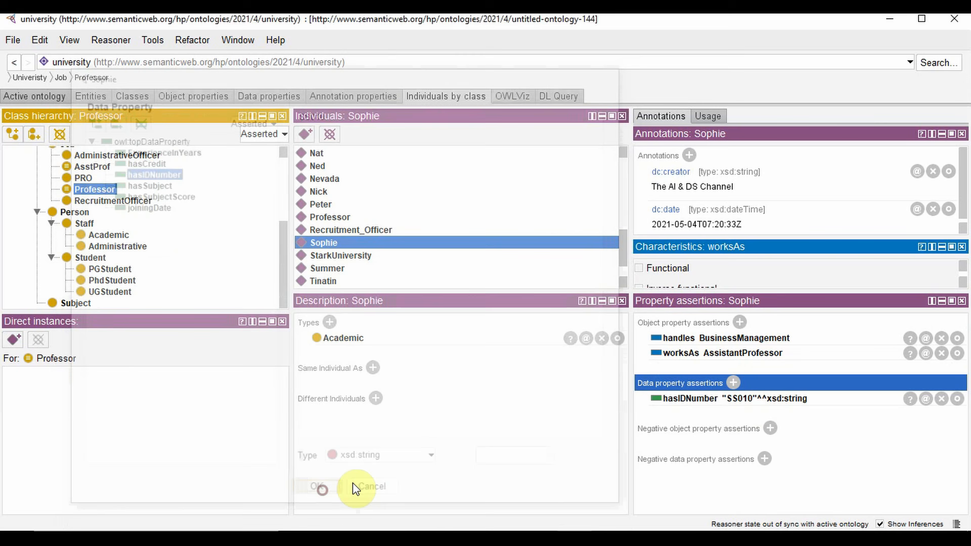
pyautogui.click(153, 191)
pyautogui.moveTo(294, 122); pyautogui.dragTo(294, 91)
pyautogui.click(435, 474)
pyautogui.scroll(3, 378, 420)
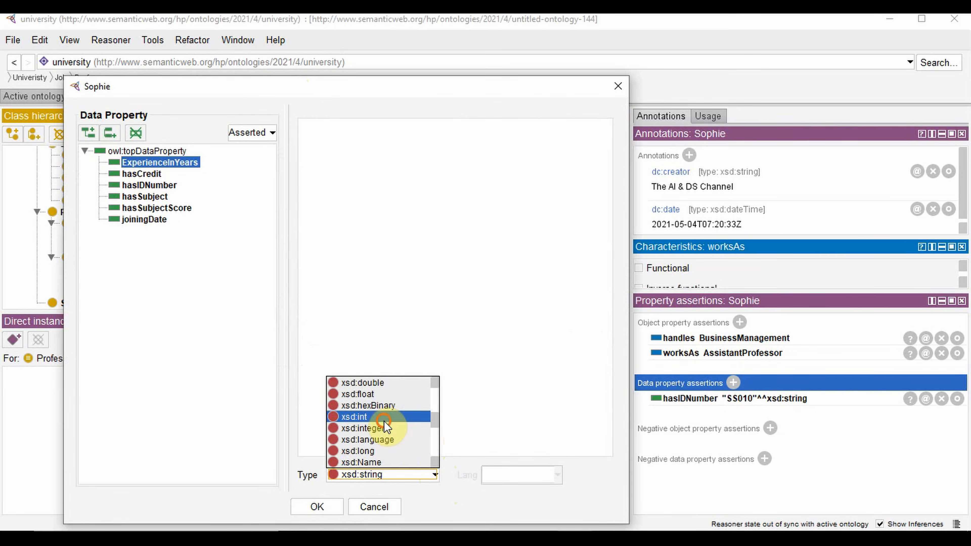
pyautogui.click(376, 414)
pyautogui.click(384, 394)
pyautogui.write('12')
pyautogui.click(318, 506)
# Add a joiningDate data property assertion of 2008-05-02T09:00:00 with type xsd:dateTime to the individual that handles BusinessManagement.
pyautogui.click(730, 385)
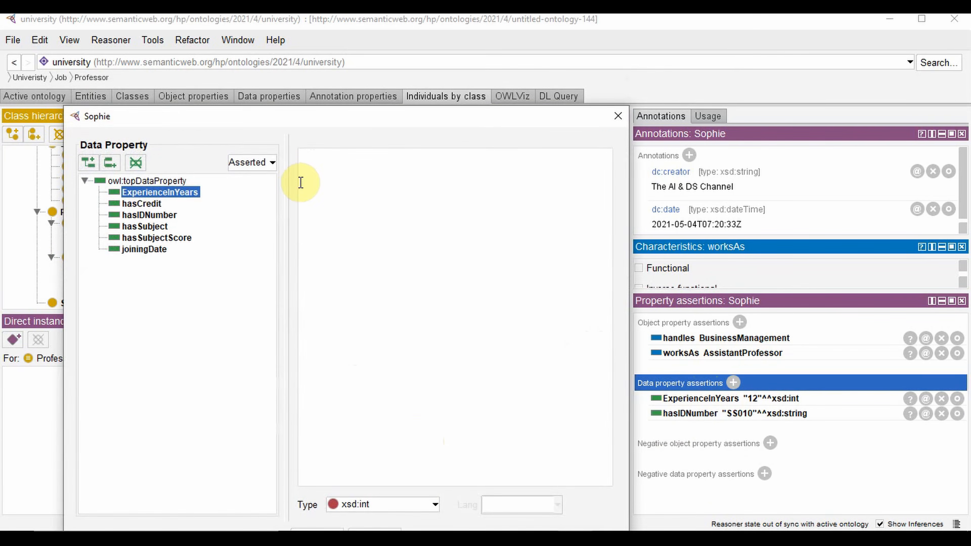
pyautogui.moveTo(323, 122); pyautogui.dragTo(321, 74)
pyautogui.click(159, 201)
pyautogui.click(437, 455)
pyautogui.scroll(1, 386, 388)
pyautogui.click(383, 362)
pyautogui.click(371, 267)
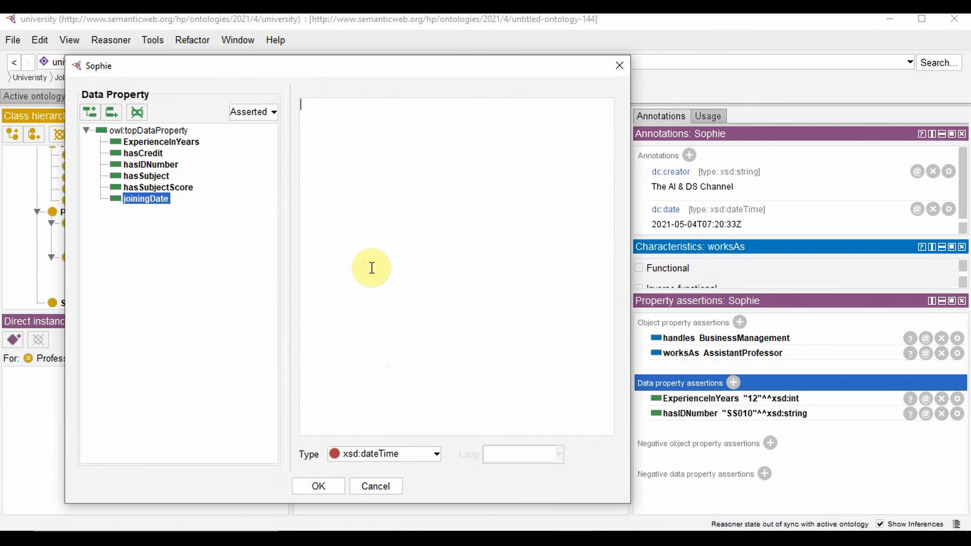
pyautogui.write('2008-05-0')
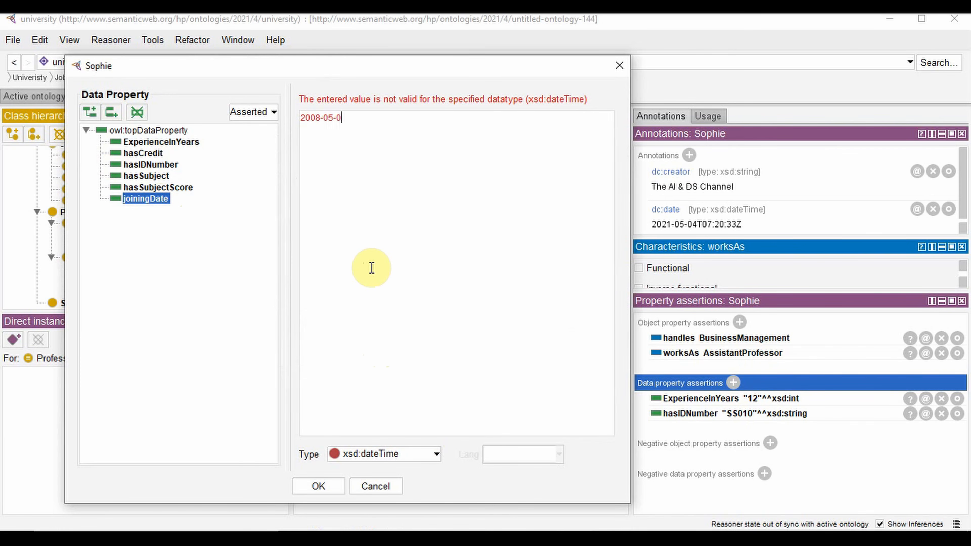
pyautogui.write('2T09:00:00')
pyautogui.click(329, 485)
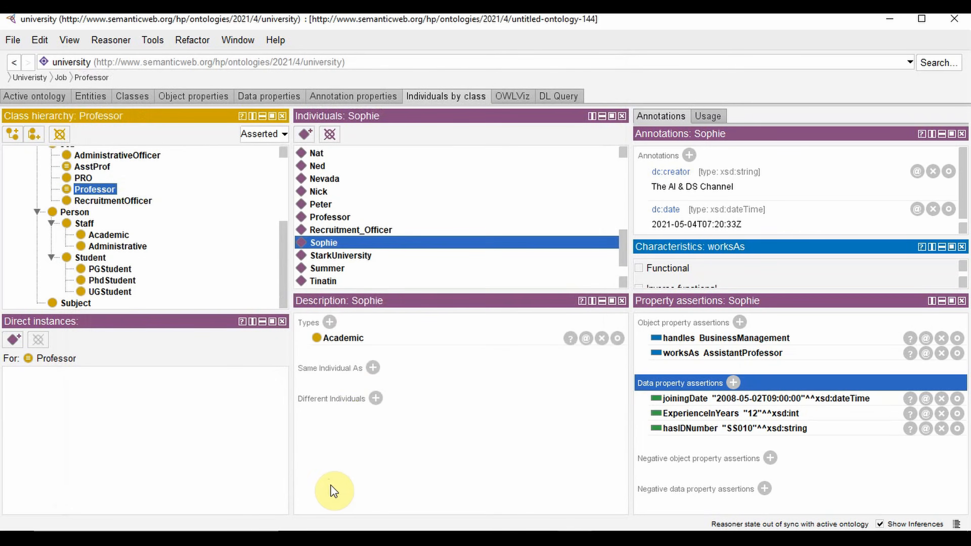
# Add the object property assertion handles ArtificialIntelligence to the academic staff individual listed third below StarkUniversity.
pyautogui.scroll(-1, 342, 278)
pyautogui.click(331, 257)
pyautogui.click(740, 322)
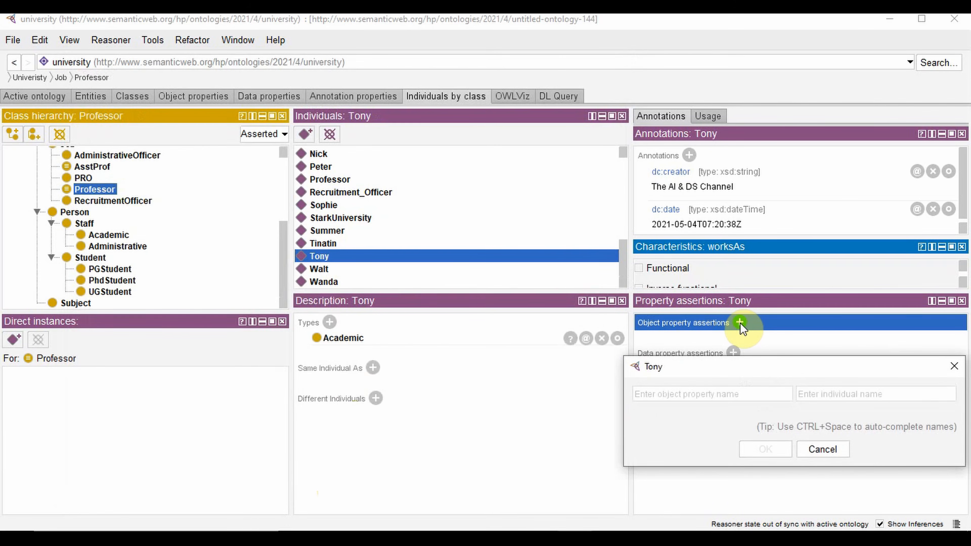
pyautogui.write('handles')
pyautogui.press('Tab')
pyautogui.write('ArtificialIntelligence')
pyautogui.press('Return')
# Add the object property assertion worksAs Professor to the individual that handles ArtificialIntelligence.
pyautogui.click(739, 323)
pyautogui.write('worksAs')
pyautogui.press('Tab')
pyautogui.write('Professor')
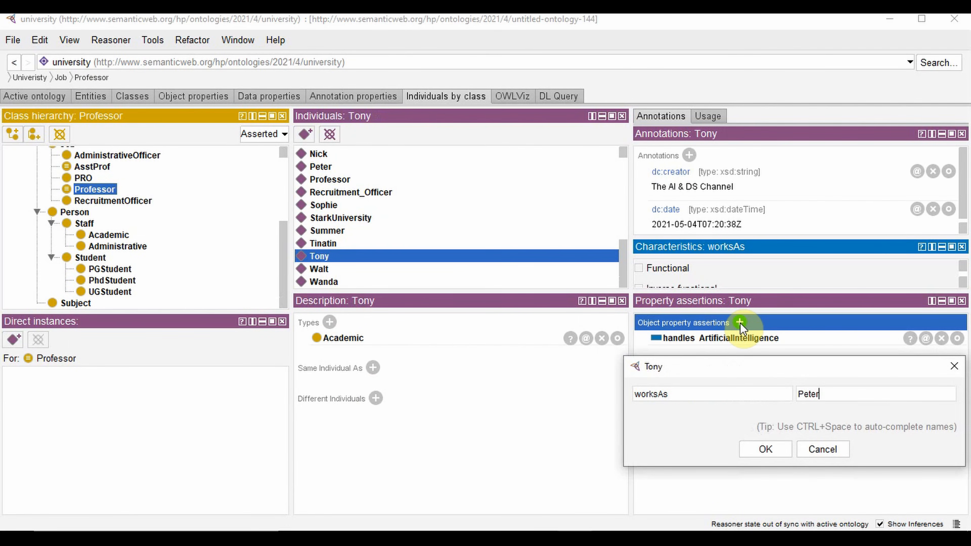
pyautogui.press('Return')
# Add a joiningDate data property assertion of 2005-04-02T08:00:00 with type xsd:dateTime to the individual that handles ArtificialIntelligence.
pyautogui.click(734, 381)
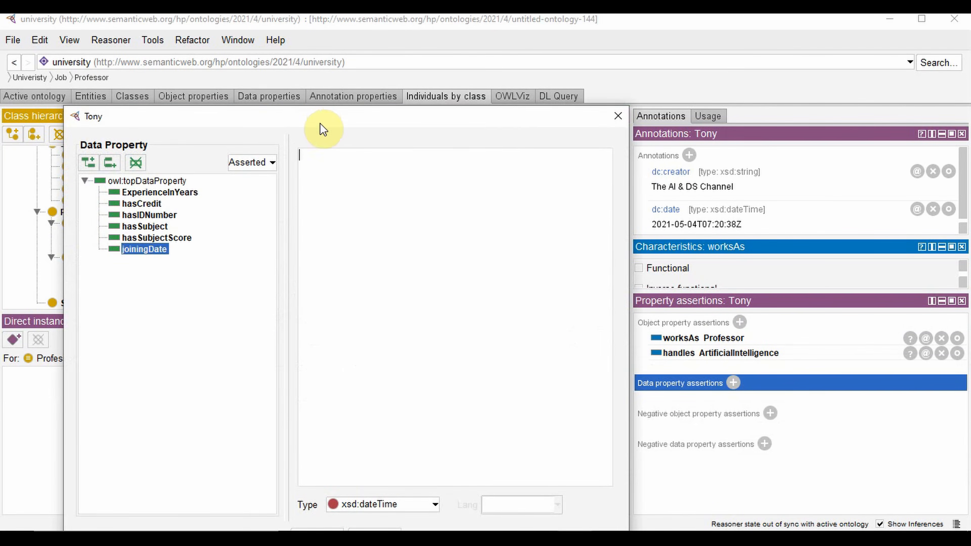
pyautogui.write('2005')
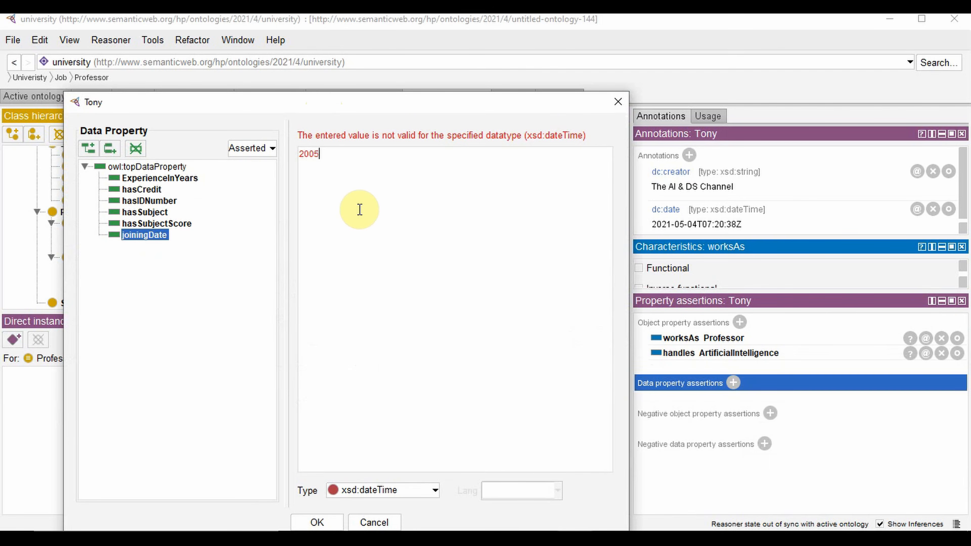
pyautogui.write('-04-02T08:00:00')
pyautogui.press('Return')
# Add an ExperienceInYears data property assertion with value 17 and type xsd:int to the individual that handles ArtificialIntelligence.
pyautogui.click(732, 382)
pyautogui.click(438, 436)
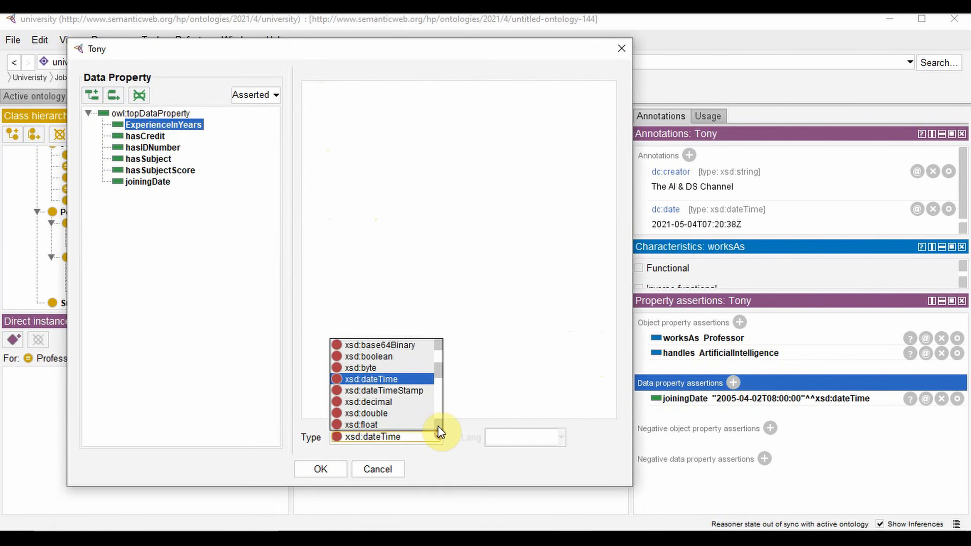
pyautogui.scroll(-1, 409, 396)
pyautogui.click(382, 413)
pyautogui.write('17')
pyautogui.click(323, 469)
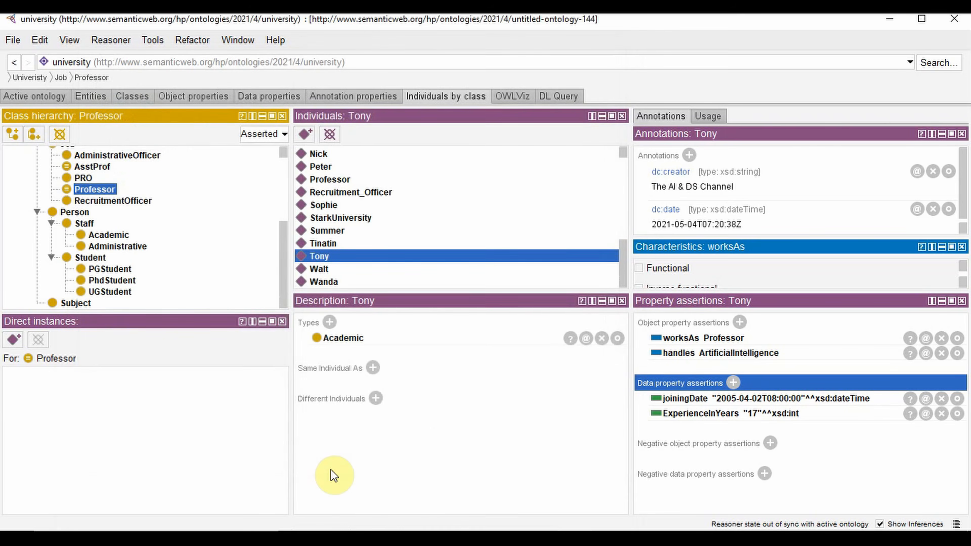
# Add a hasIDNumber data property assertion of type xsd:string with the staff ID number to the individual that handles ArtificialIntelligence.
pyautogui.click(733, 383)
pyautogui.click(165, 215)
pyautogui.moveTo(341, 125); pyautogui.dragTo(335, 95)
pyautogui.click(378, 473)
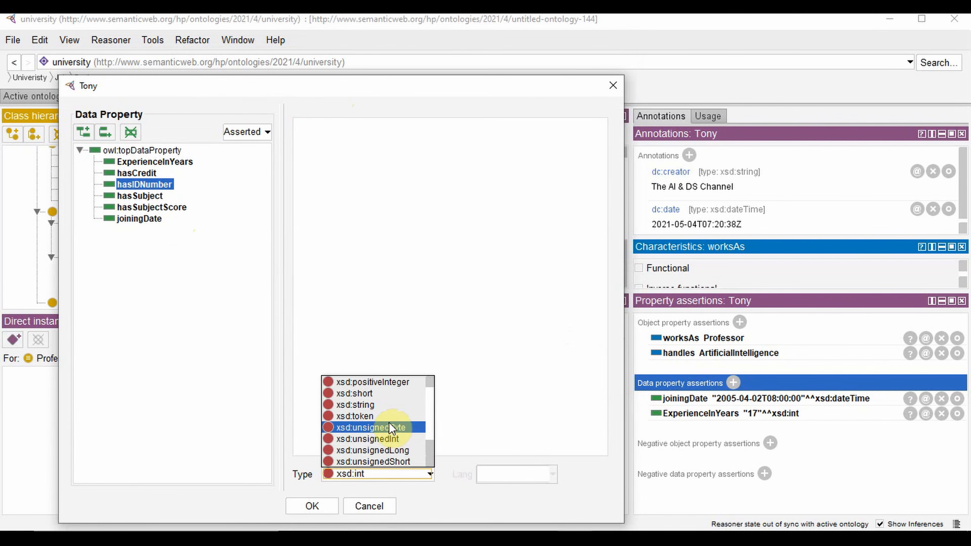
pyautogui.click(355, 348)
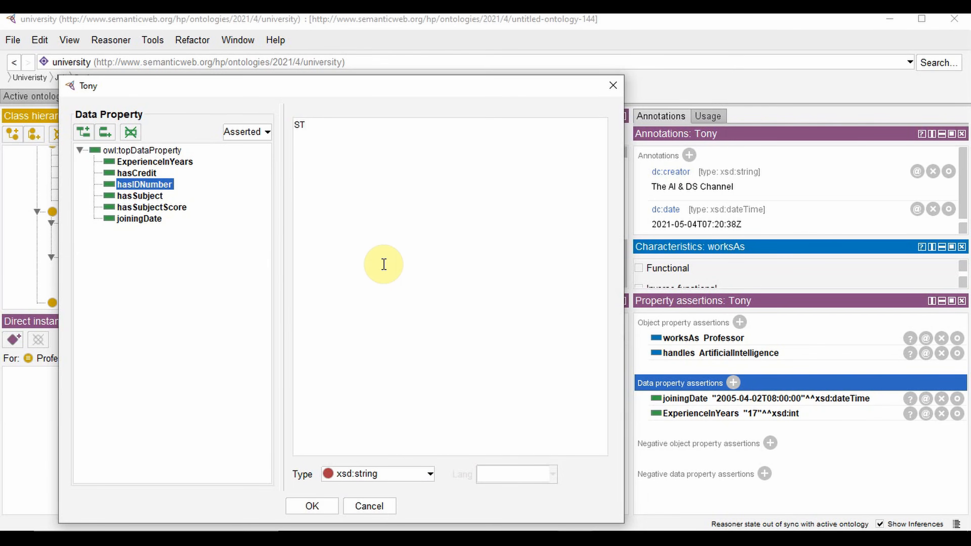
pyautogui.click(312, 506)
# Add a hasIDNumber assertion of type xsd:string with the staff ID number to the administrative individual listed second above Professor.
pyautogui.scroll(2, 344, 249)
pyautogui.click(353, 244)
pyautogui.click(354, 231)
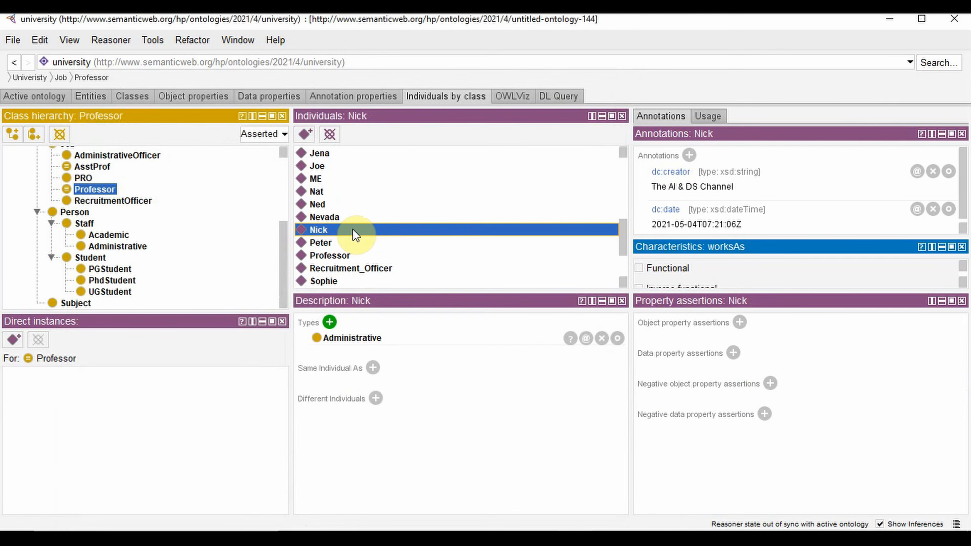
pyautogui.click(733, 353)
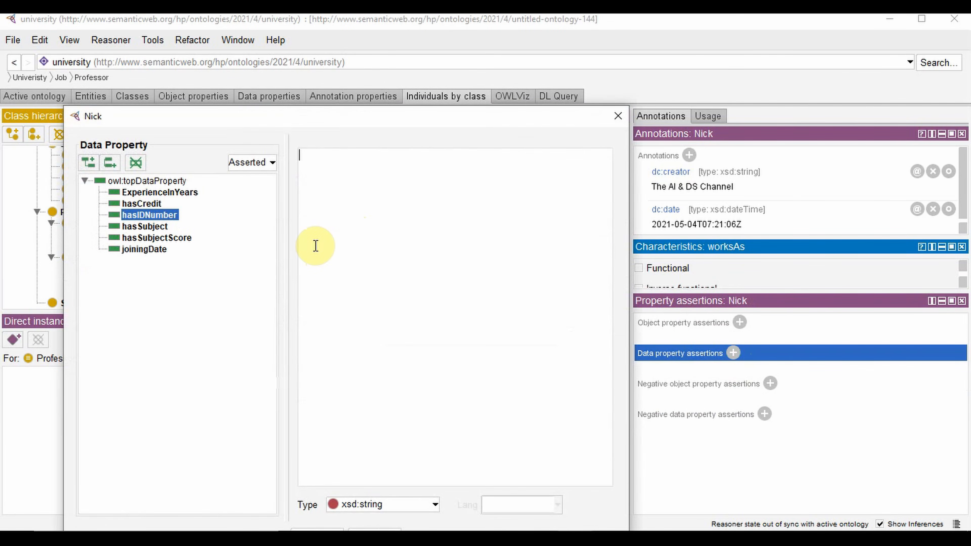
pyautogui.write('SN005')
pyautogui.moveTo(363, 119); pyautogui.dragTo(364, 62)
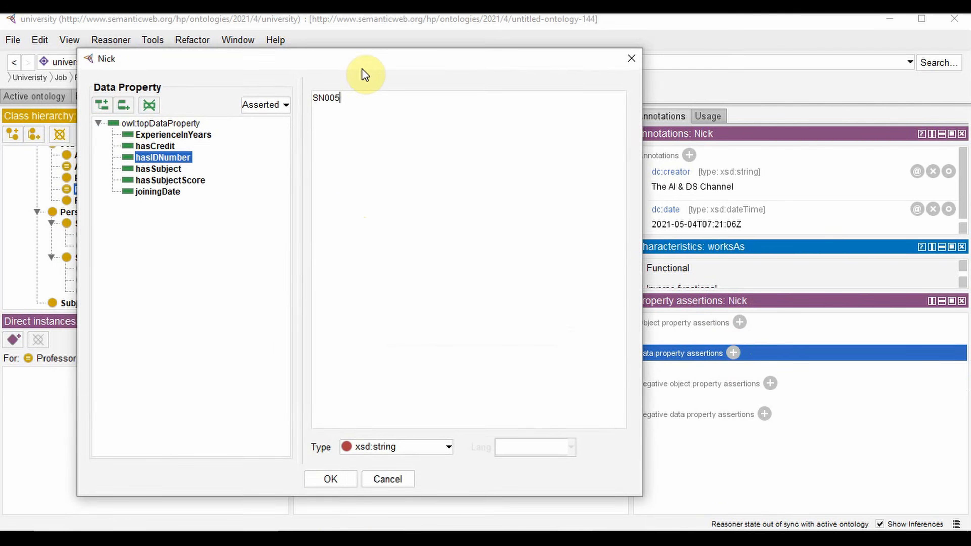
pyautogui.click(324, 476)
# Add a joiningDate data property assertion of 2003-04-02T08:00:00 with type xsd:dateTime to the selected administrative individual.
pyautogui.click(733, 352)
pyautogui.click(144, 249)
pyautogui.moveTo(246, 123); pyautogui.dragTo(241, 82)
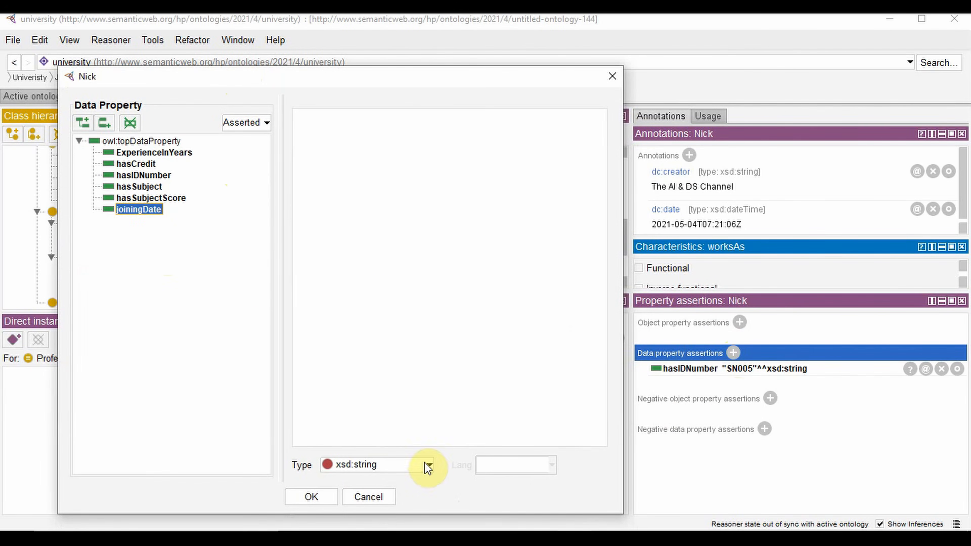
pyautogui.click(428, 466)
pyautogui.scroll(8, 400, 405)
pyautogui.scroll(-5, 401, 424)
pyautogui.scroll(-2, 398, 424)
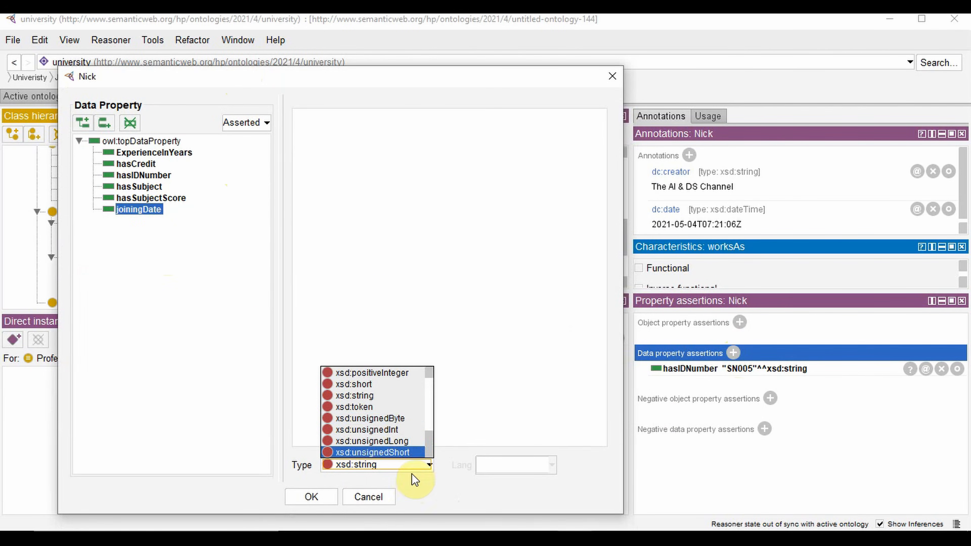
pyautogui.scroll(6, 397, 431)
pyautogui.click(373, 386)
pyautogui.click(374, 311)
pyautogui.write('2003')
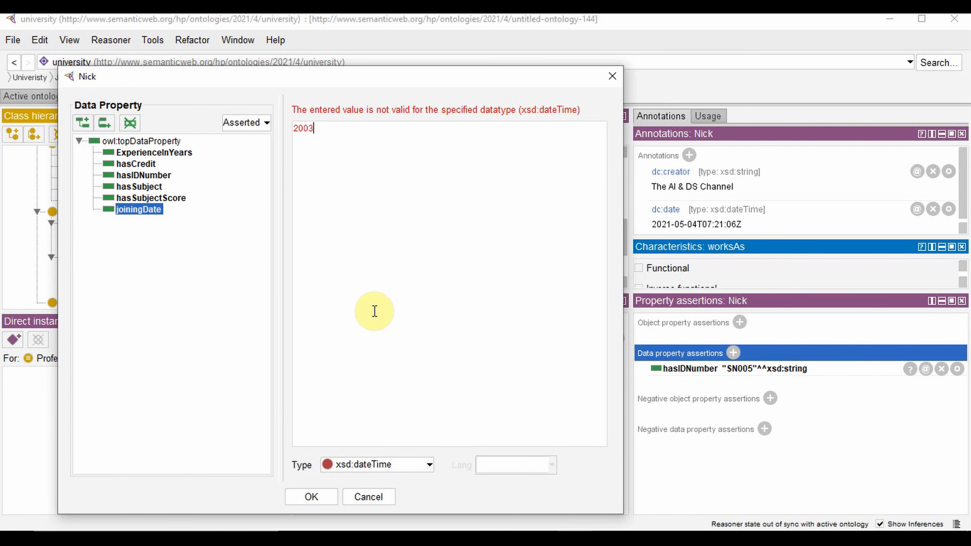
pyautogui.write('-04-02T08:00:00')
pyautogui.click(333, 502)
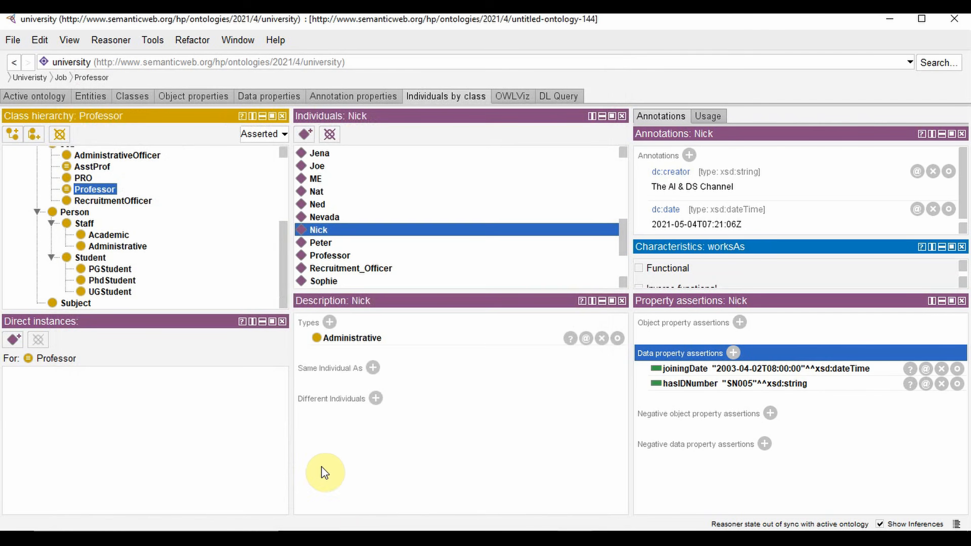
# Enter the same hasIDNumber data property assertion of type xsd:string again for the selected administrative individual.
pyautogui.click(733, 352)
pyautogui.click(152, 218)
pyautogui.moveTo(336, 121); pyautogui.dragTo(380, 72)
pyautogui.write('SN')
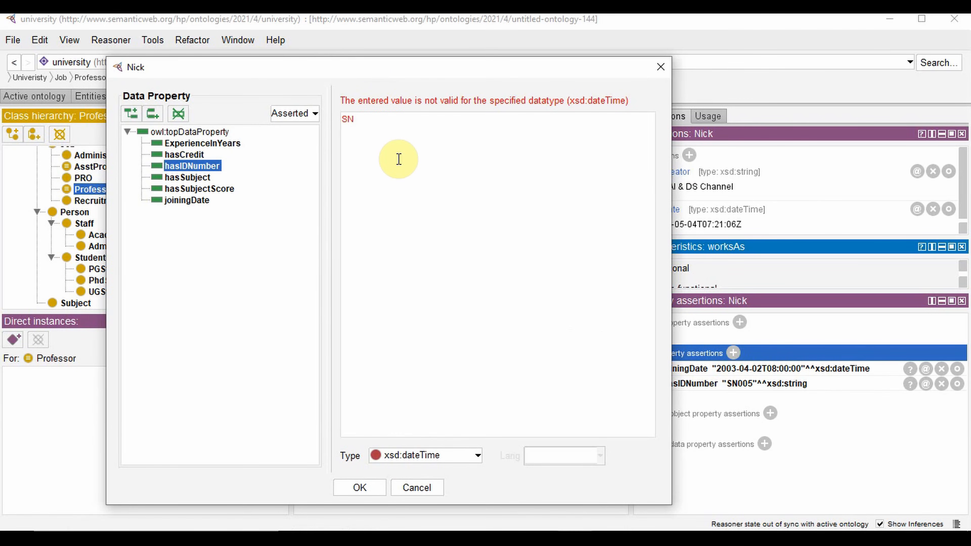
pyautogui.write('005')
pyautogui.click(470, 456)
pyautogui.click(425, 392)
pyautogui.click(360, 487)
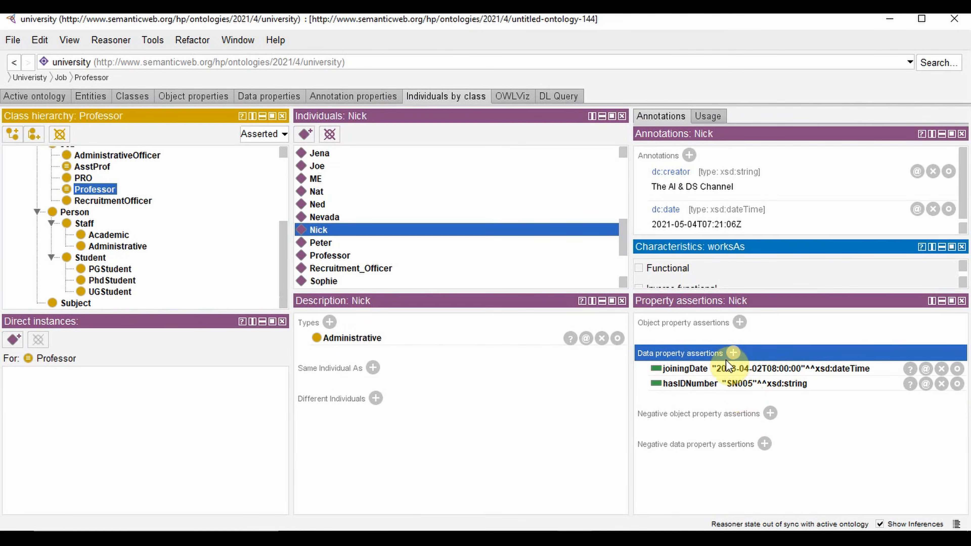
# Add an ExperienceInYears data property assertion with value 17 and type xsd:int to the selected administrative individual.
pyautogui.click(731, 354)
pyautogui.click(363, 452)
pyautogui.click(359, 402)
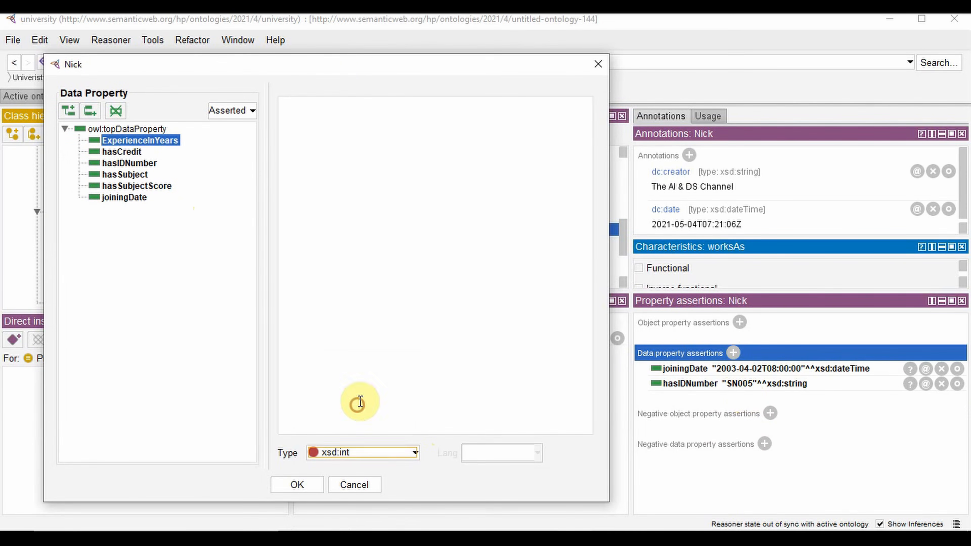
pyautogui.click(379, 284)
pyautogui.write('17')
pyautogui.click(297, 484)
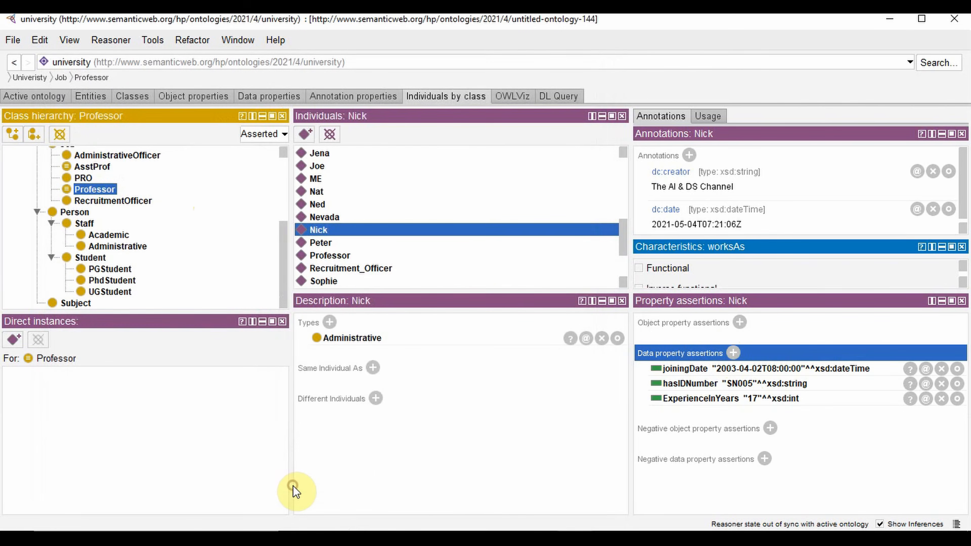
# Add the object property assertion worksAs Recruitment_Officer to the selected administrative individual.
pyautogui.click(735, 323)
pyautogui.write('worksAs')
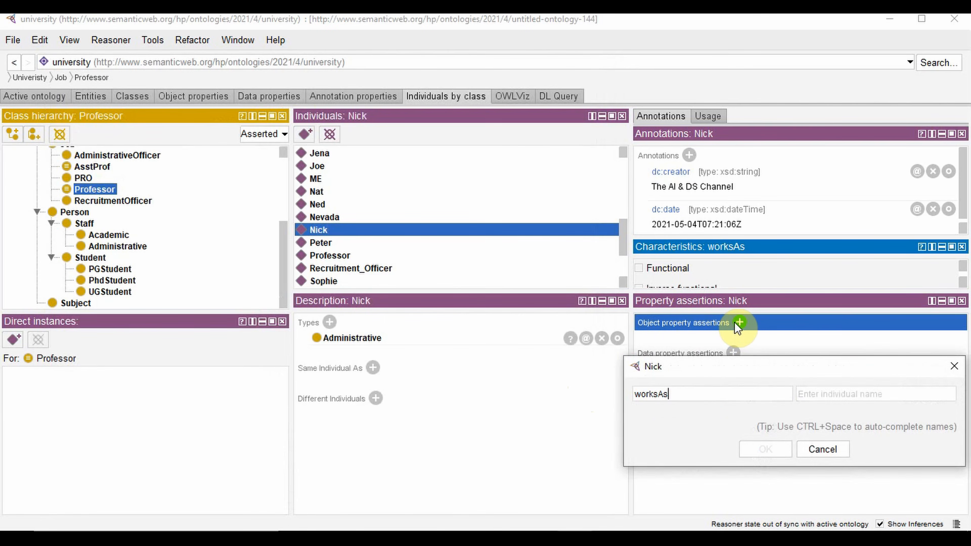
pyautogui.press('Tab')
pyautogui.write('Recruitment_Officer')
pyautogui.press('Return')
# Complete the worksAs Recruitment_Officer assertion and add the first employs object property assertions to the selected administrative individual.
pyautogui.click(739, 322)
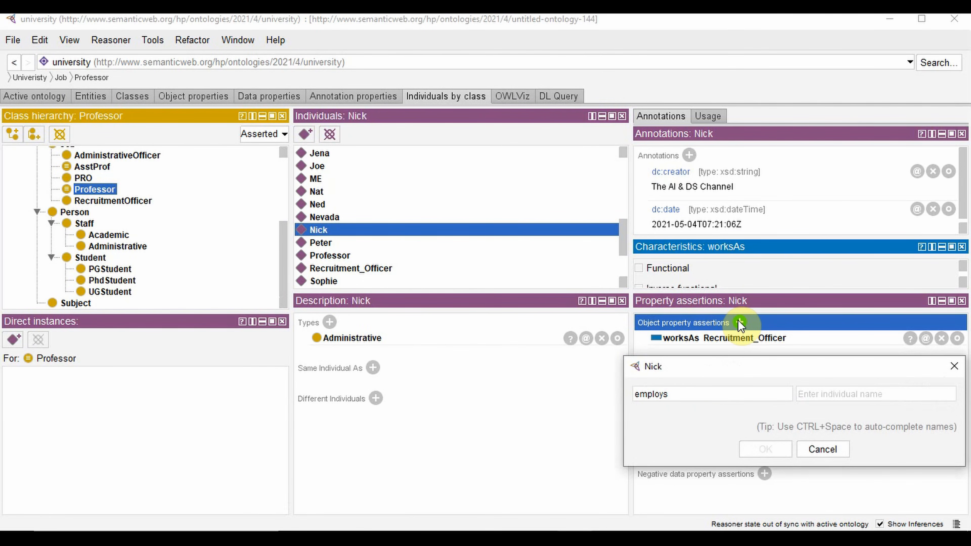
pyautogui.press('Return')
pyautogui.click(739, 322)
pyautogui.write('employs')
pyautogui.press('Tab')
pyautogui.write('Sophie')
pyautogui.press('Return')
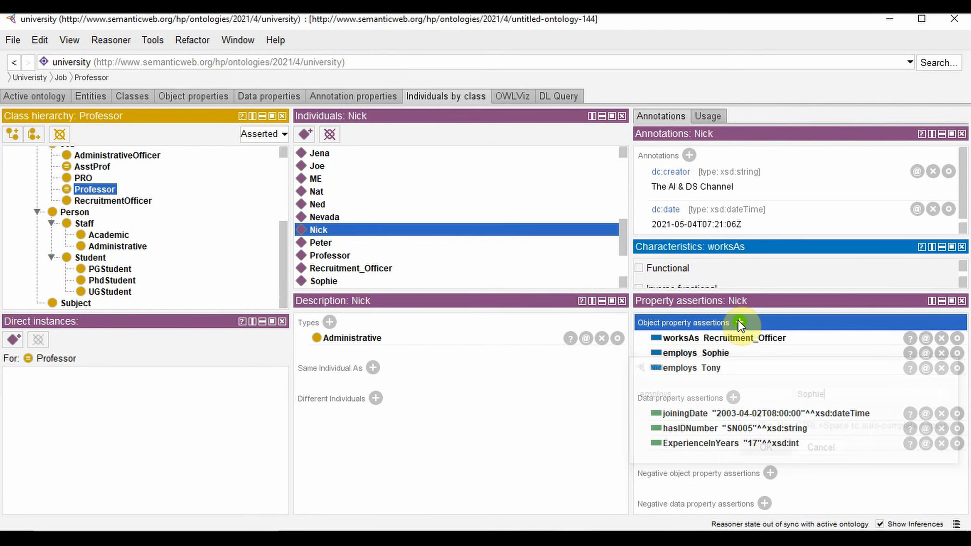
# Add two more employs object property assertions linking the selected administrative individual to further individuals.
pyautogui.click(739, 322)
pyautogui.write('employs')
pyautogui.press('Tab')
pyautogui.write('Nat')
pyautogui.press('Return')
pyautogui.click(739, 322)
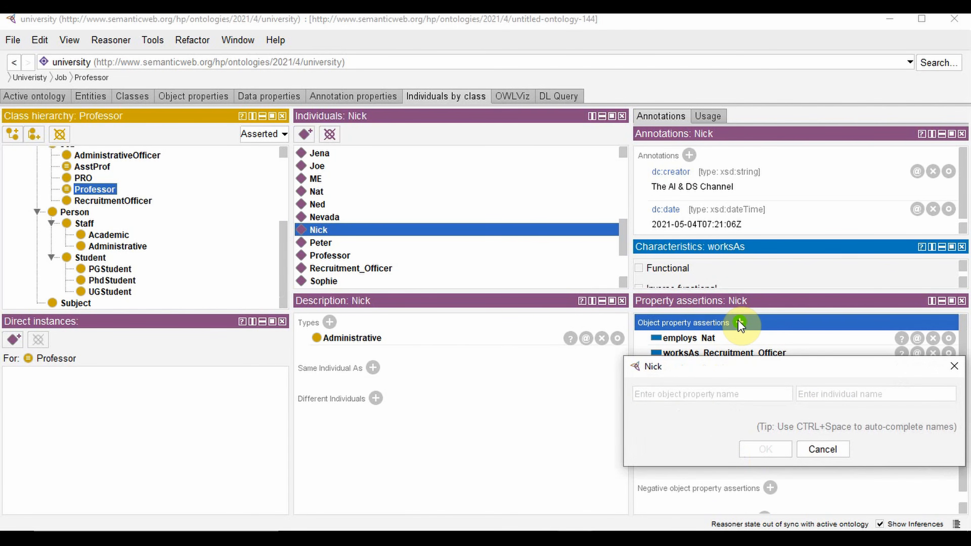
pyautogui.write('employs')
pyautogui.press('Tab')
pyautogui.write('Hanna')
pyautogui.press('Return')
# Add the last two employs object property assertions for the Recruitment_Officer individual.
pyautogui.click(740, 323)
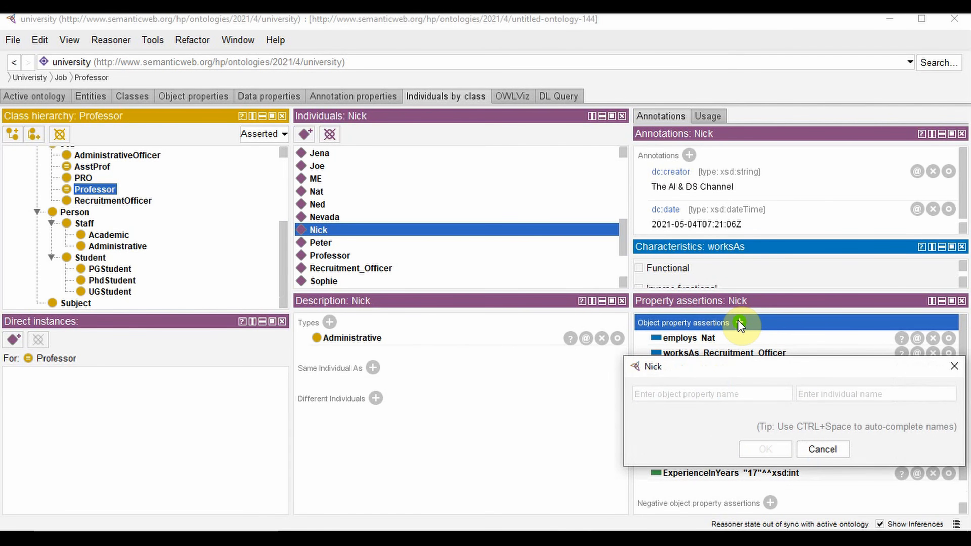
pyautogui.press('Tab')
pyautogui.write('Diedre')
pyautogui.press('Return')
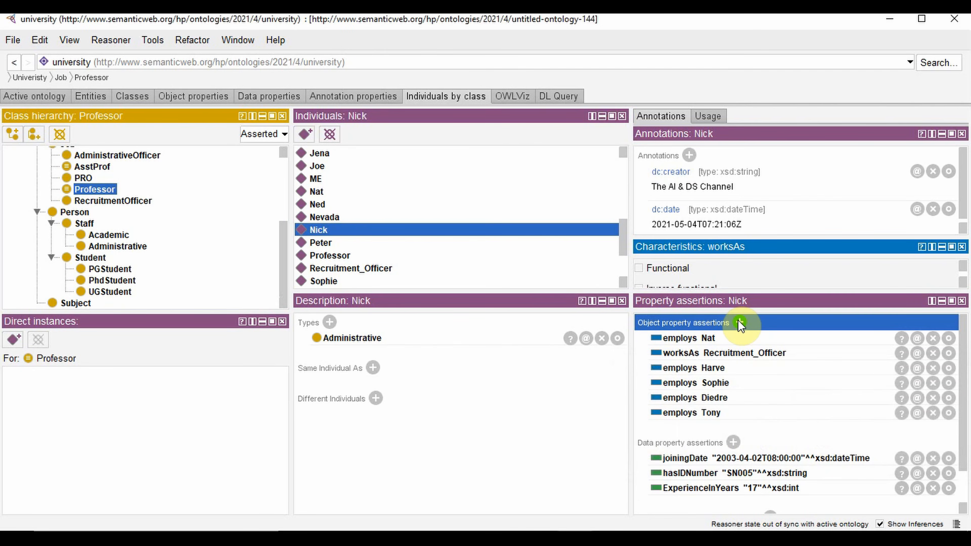
pyautogui.click(739, 322)
pyautogui.write('employs')
pyautogui.press('Tab')
pyautogui.write('Bruce')
pyautogui.press('Return')
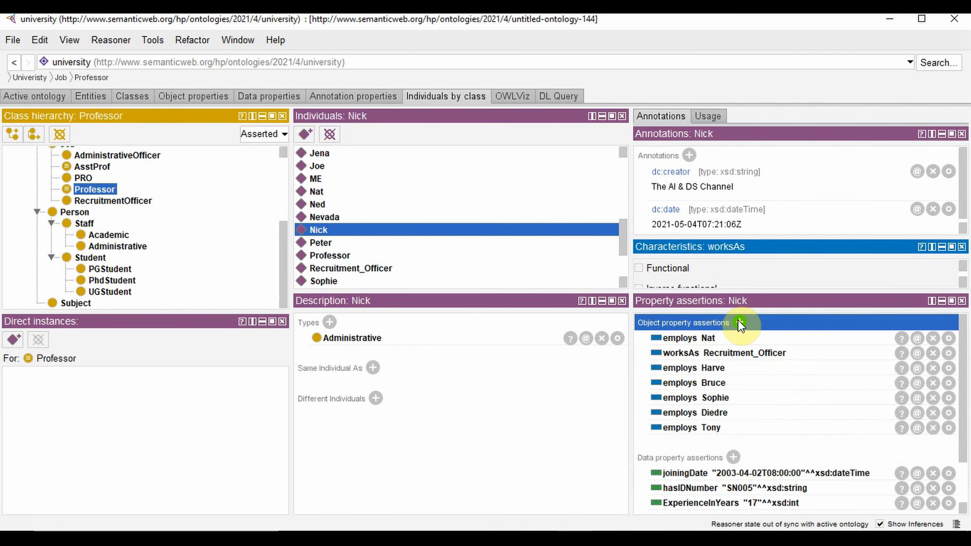
# Add the object property assertion enrollsFor ArtificialIntelligence to a Student-typed individual that has no assertions.
pyautogui.click(328, 242)
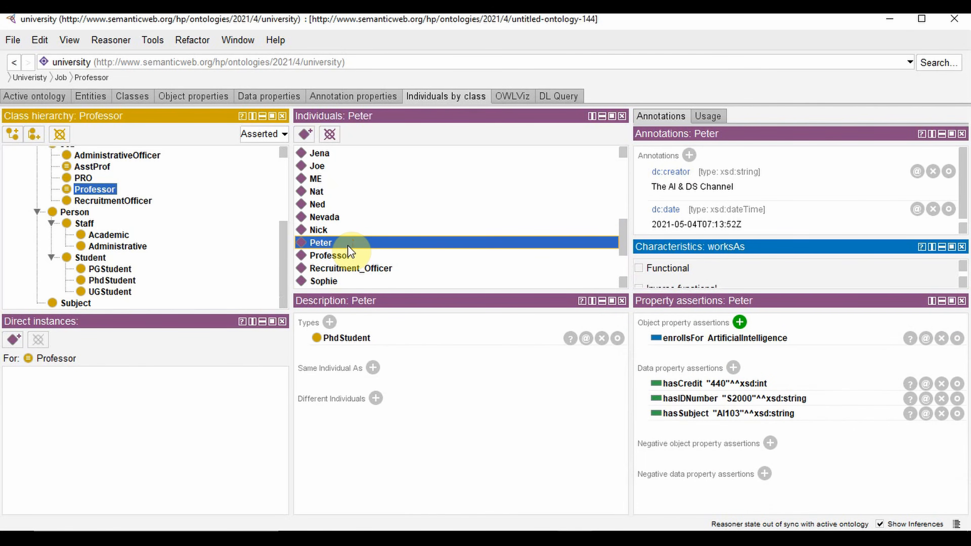
pyautogui.scroll(2, 345, 225)
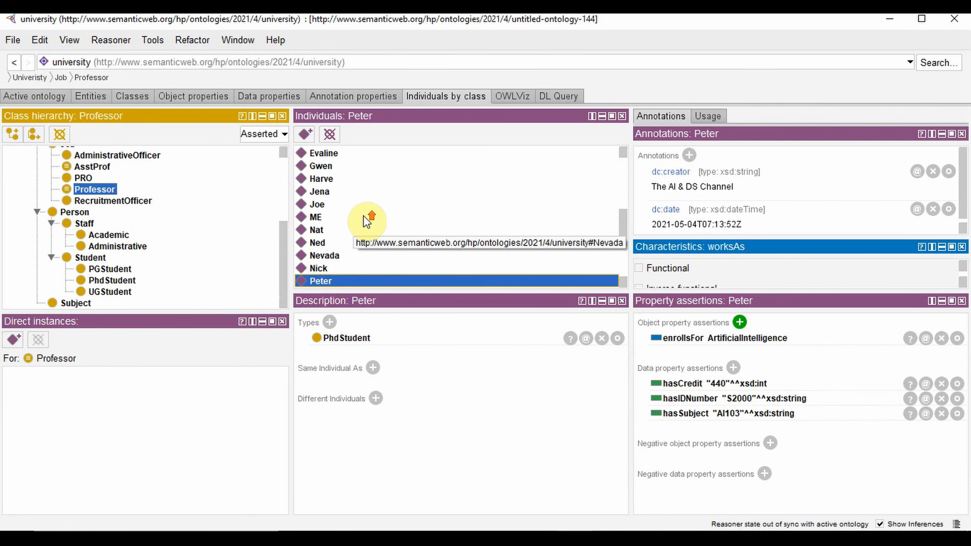
pyautogui.click(328, 204)
pyautogui.click(739, 322)
pyautogui.write('enrollsFor')
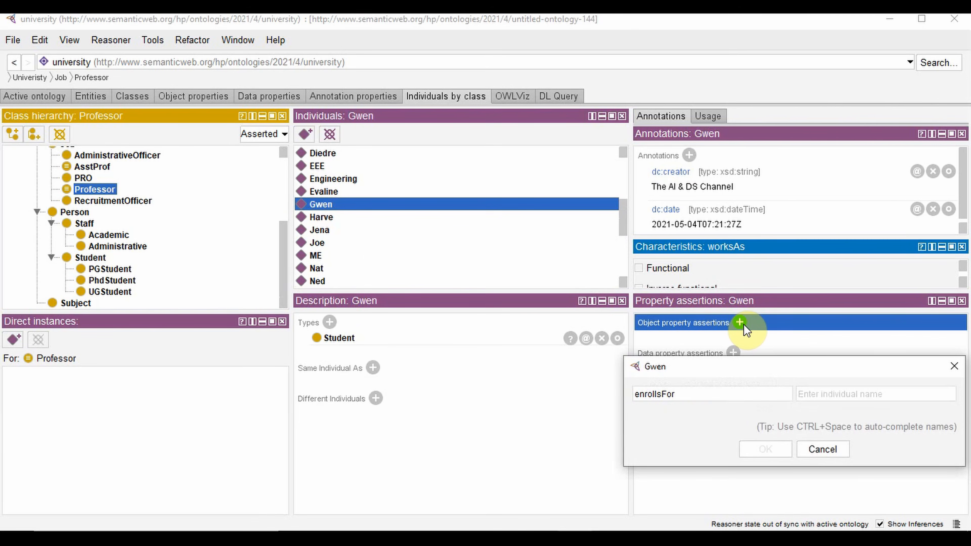
pyautogui.press('Tab')
pyautogui.write('a')
pyautogui.press('Down')
pyautogui.press('Down')
pyautogui.press('Down')
pyautogui.press('Return')
pyautogui.press('Return')
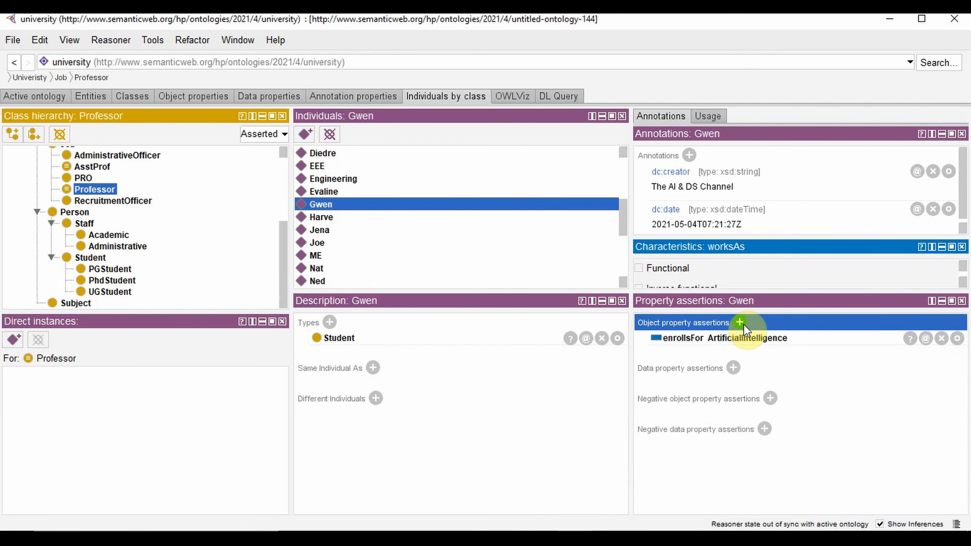
# Add a hasIDNumber data property assertion with the student's ID number and type xsd:string to the selected student.
pyautogui.click(733, 368)
pyautogui.click(209, 216)
pyautogui.click(436, 470)
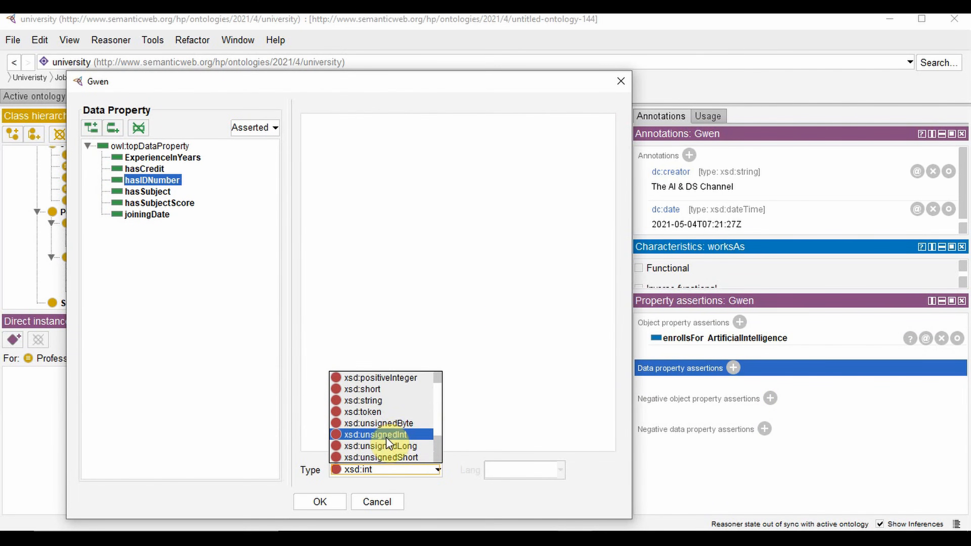
pyautogui.click(367, 401)
pyautogui.click(441, 286)
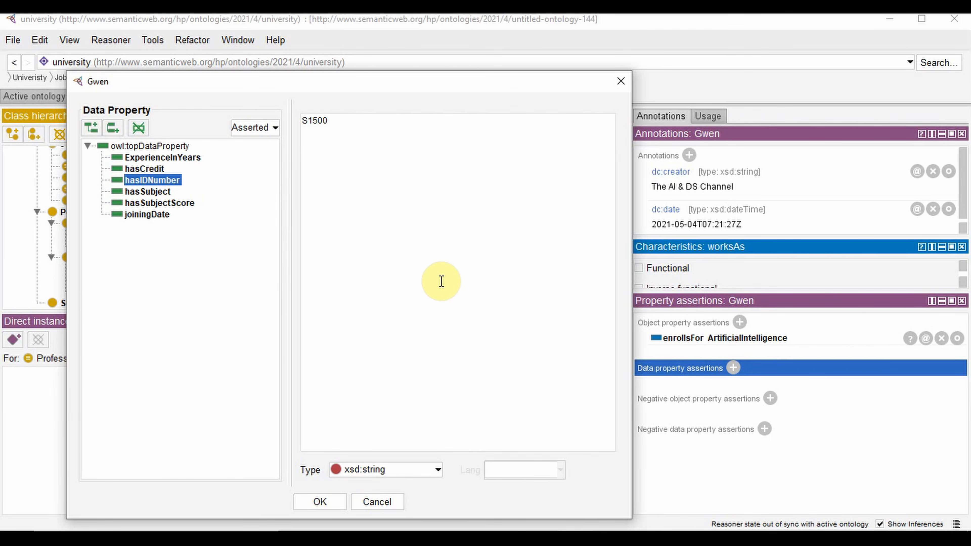
pyautogui.press('Return')
# Add a hasCredit data property assertion with value 120 and type xsd:string to the selected student.
pyautogui.click(732, 368)
pyautogui.click(142, 204)
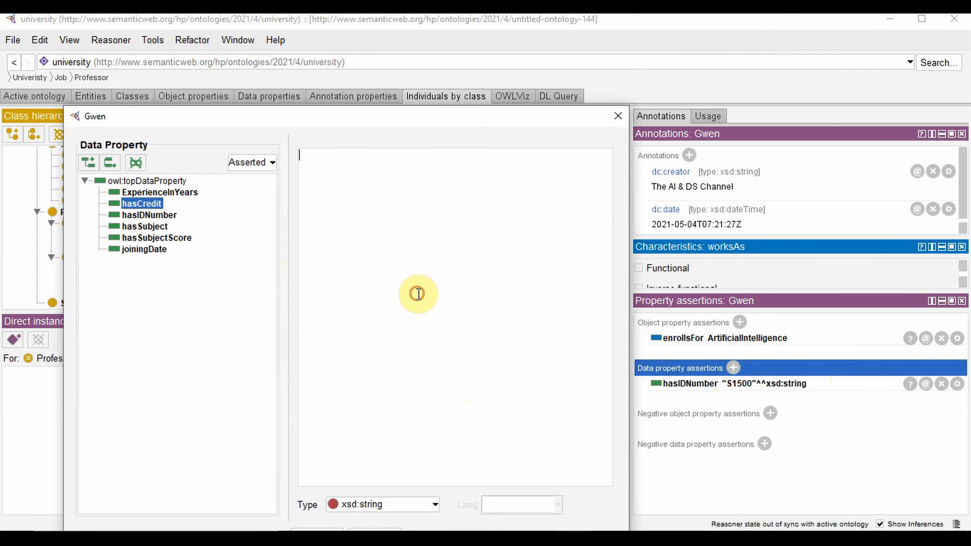
pyautogui.click(323, 512)
# Add a hasSubject data property assertion with value AI101 and type xsd:string to the selected student.
pyautogui.click(733, 367)
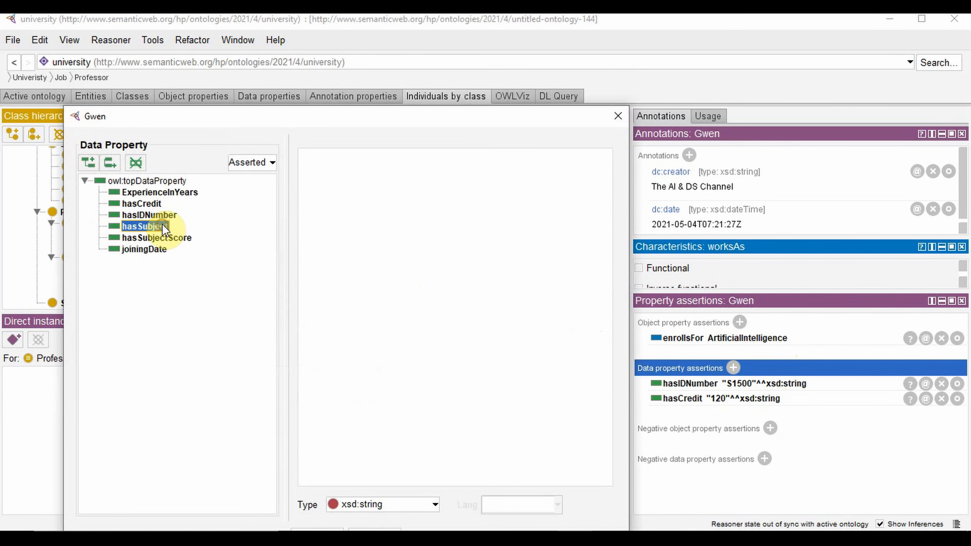
pyautogui.click(145, 226)
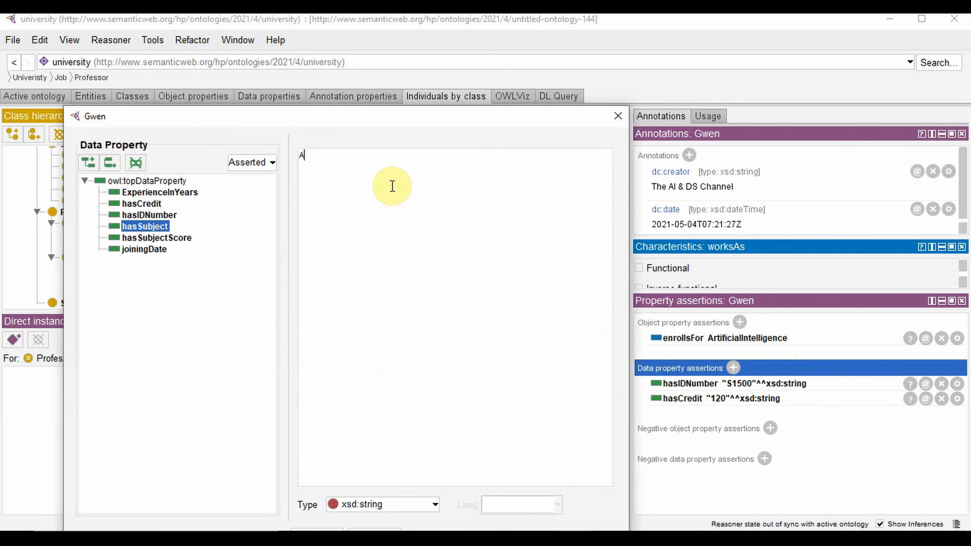
pyautogui.click(392, 185)
pyautogui.write('AI101')
pyautogui.moveTo(363, 116); pyautogui.dragTo(371, 23)
pyautogui.click(326, 440)
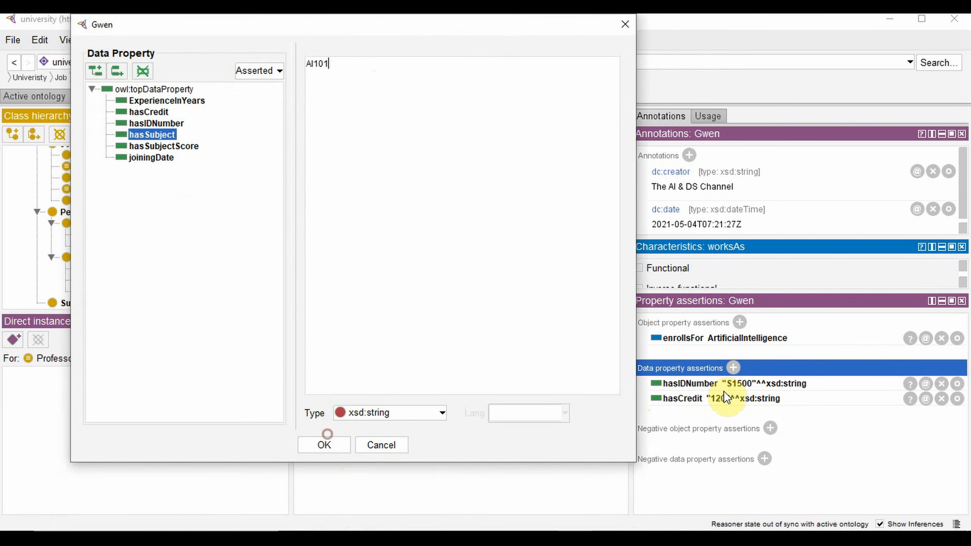
# Add a second hasSubject data property assertion with value AI102 and type xsd:string to the student.
pyautogui.click(732, 367)
pyautogui.moveTo(65, 107); pyautogui.dragTo(116, 84)
pyautogui.click(387, 232)
pyautogui.write('AI')
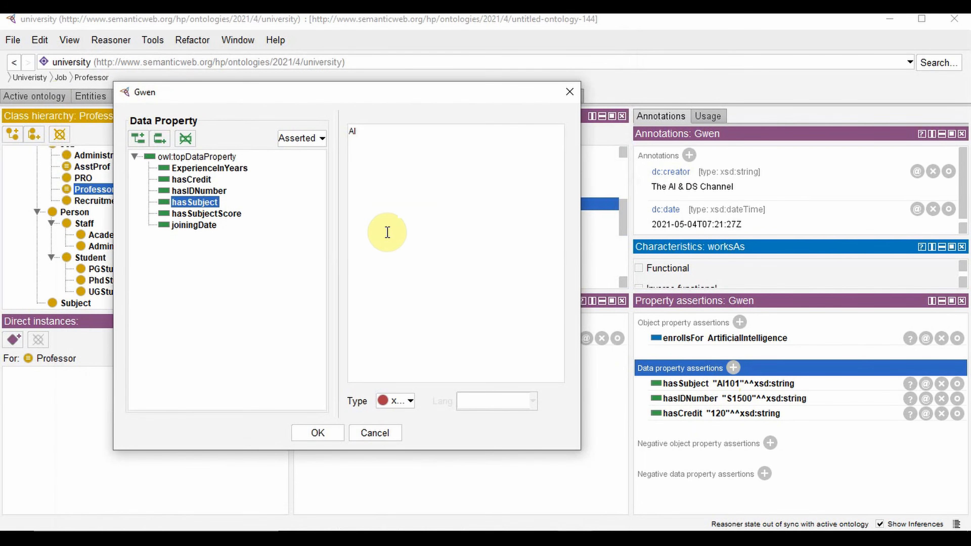
pyautogui.write('102')
pyautogui.click(318, 432)
# Add hasSubject data property assertions AI112 and AI114 of type xsd:string to the same student.
pyautogui.click(732, 368)
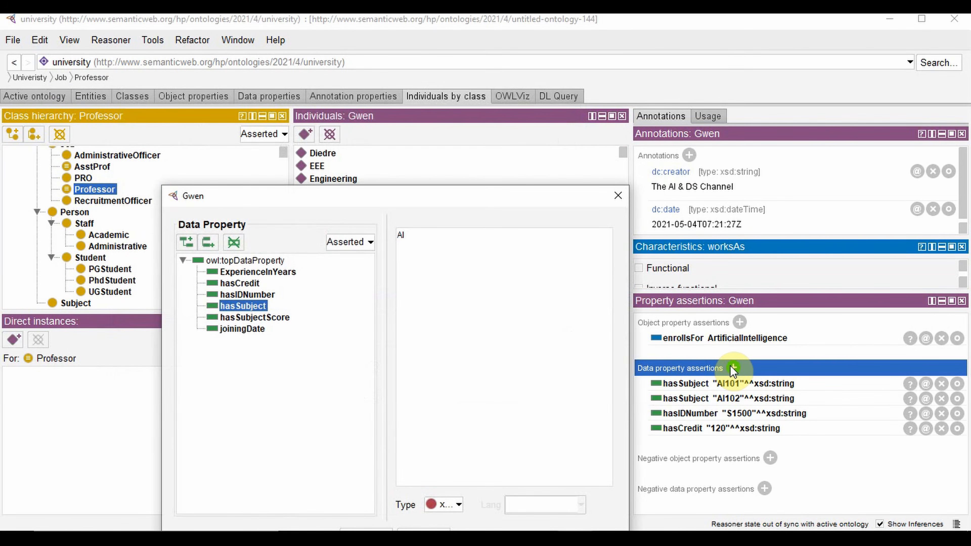
pyautogui.moveTo(336, 195); pyautogui.dragTo(336, 144)
pyautogui.click(382, 459)
pyautogui.click(733, 368)
pyautogui.write('AI11')
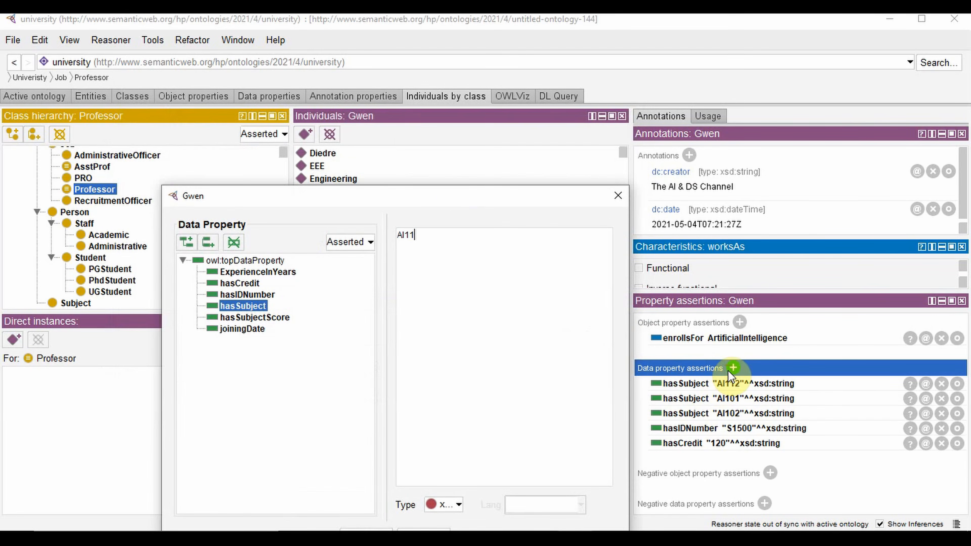
pyautogui.write('4')
pyautogui.moveTo(350, 196); pyautogui.dragTo(386, 107)
pyautogui.click(400, 448)
# Select the Student-typed individual listed just above ArtificialIntelligence and add the object property assertion enrollsFor ArtificialIntelligence to it.
pyautogui.scroll(4, 359, 226)
pyautogui.click(336, 175)
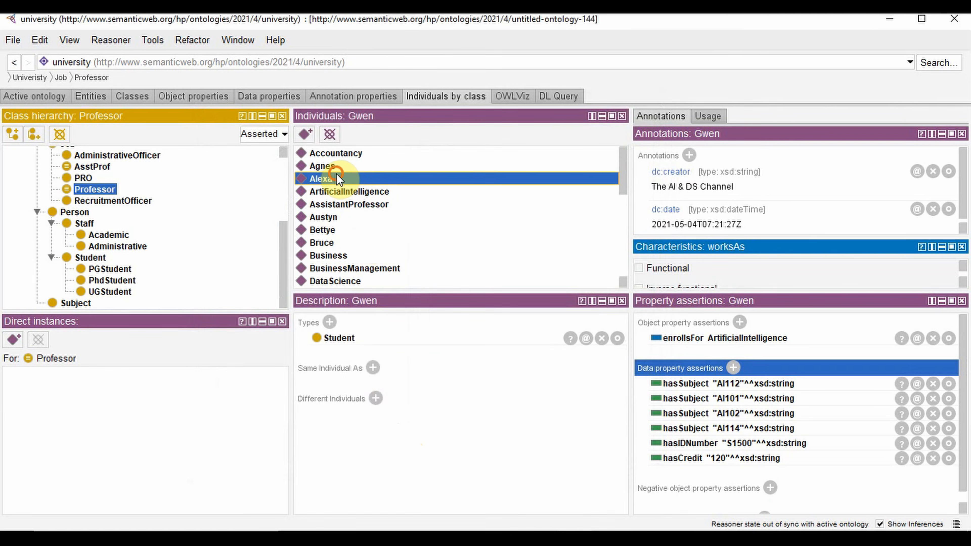
pyautogui.click(739, 322)
pyautogui.write('enrollsFor')
pyautogui.press('Tab')
pyautogui.write('ArtificialIntelligence')
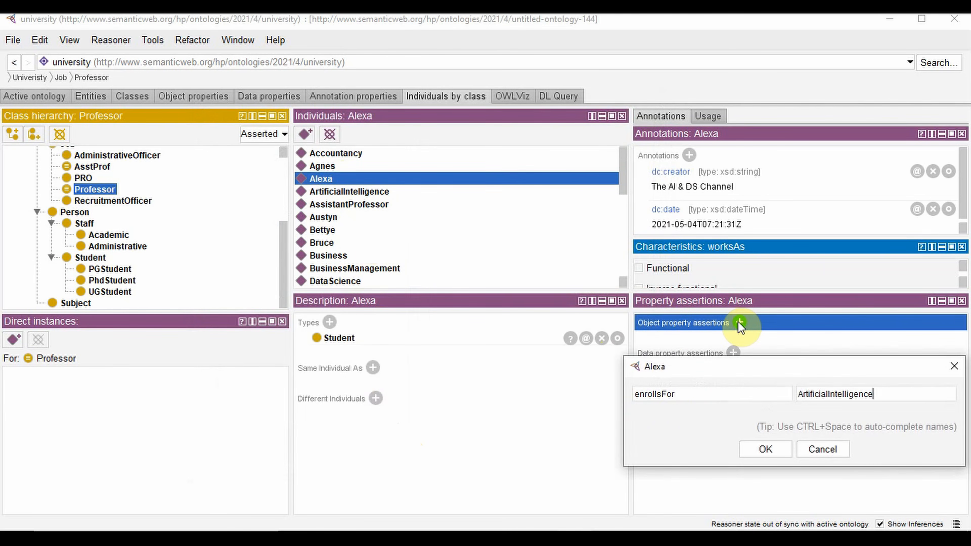
pyautogui.press('Return')
# Add a hasIDNumber data property assertion of type xsd:string with this second student's ID number.
pyautogui.click(732, 368)
pyautogui.click(248, 295)
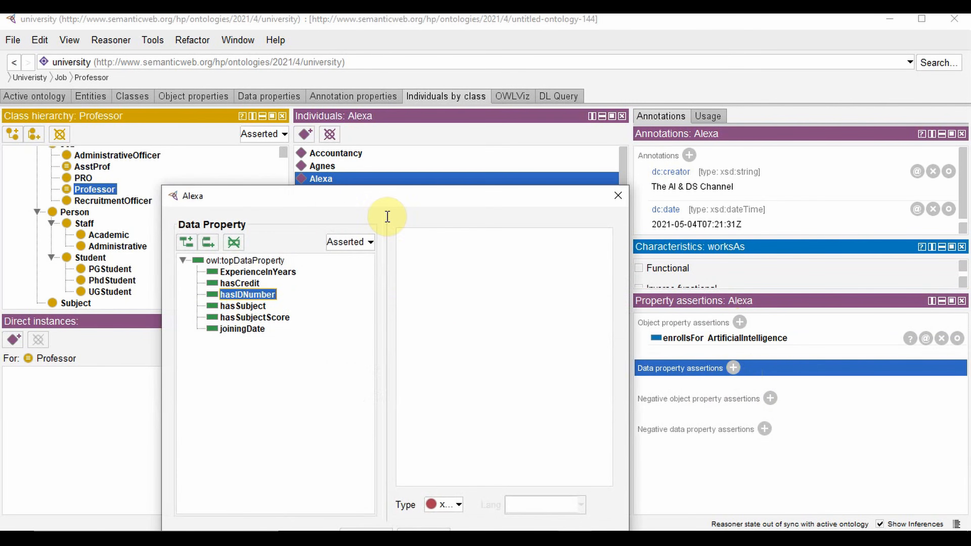
pyautogui.moveTo(641, 496); pyautogui.dragTo(704, 499)
pyautogui.moveTo(173, 126); pyautogui.dragTo(134, 120)
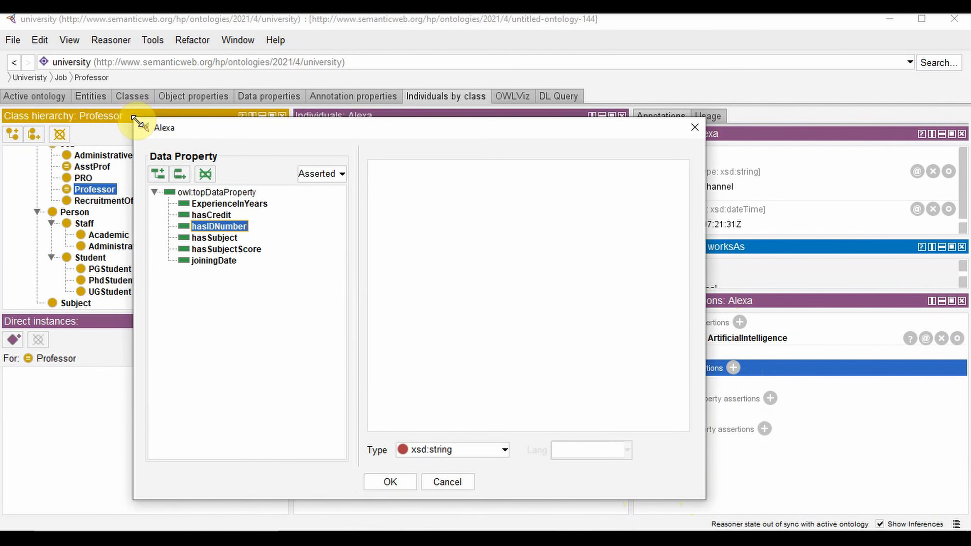
pyautogui.click(458, 301)
pyautogui.write('S2300')
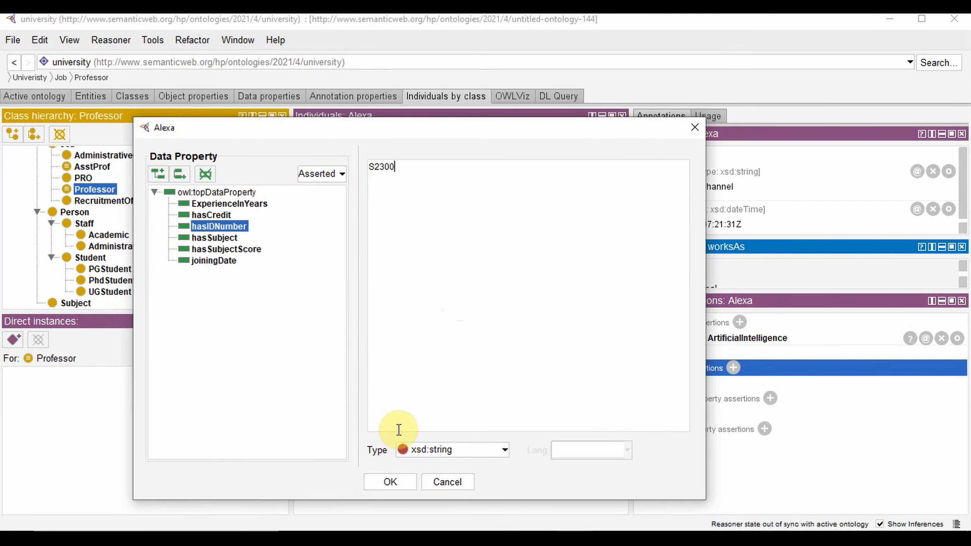
pyautogui.click(390, 482)
# Add a hasCredit data property assertion with value 300 and type xsd:int to the selected student.
pyautogui.click(732, 368)
pyautogui.click(135, 270)
pyautogui.click(382, 460)
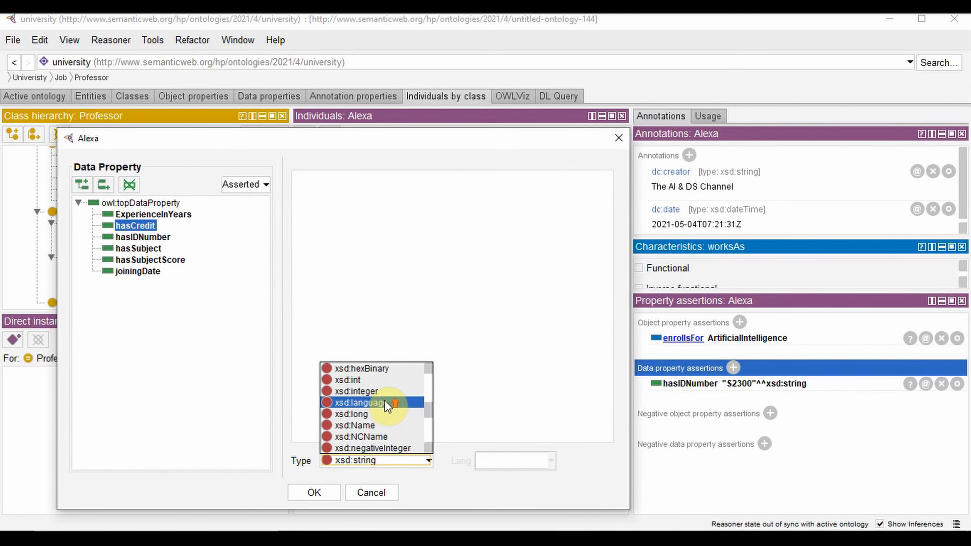
pyautogui.click(388, 401)
pyautogui.click(378, 363)
pyautogui.write('300')
pyautogui.click(314, 493)
# Enter the same hasCredit assertion of 300 with type xsd:int again for the selected student.
pyautogui.click(732, 367)
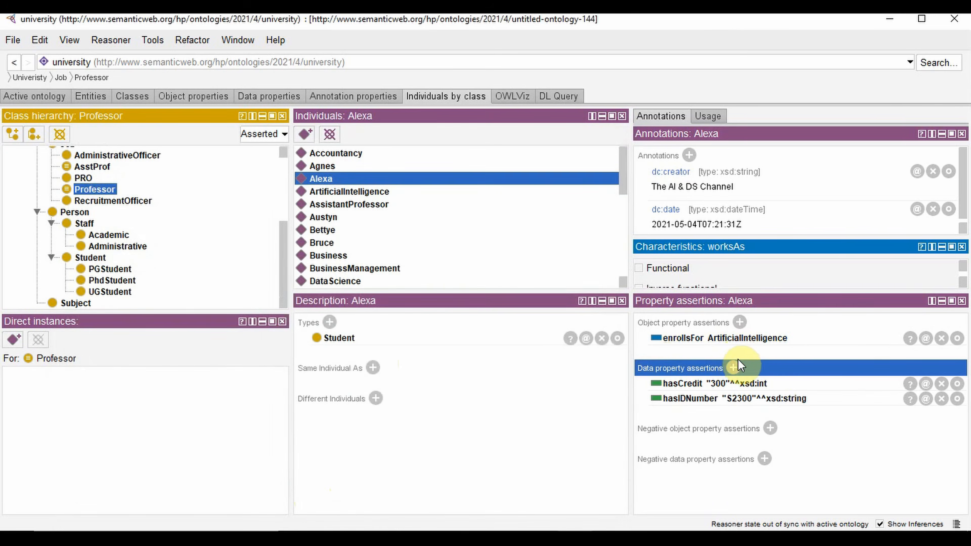
pyautogui.moveTo(256, 187); pyautogui.dragTo(277, 138)
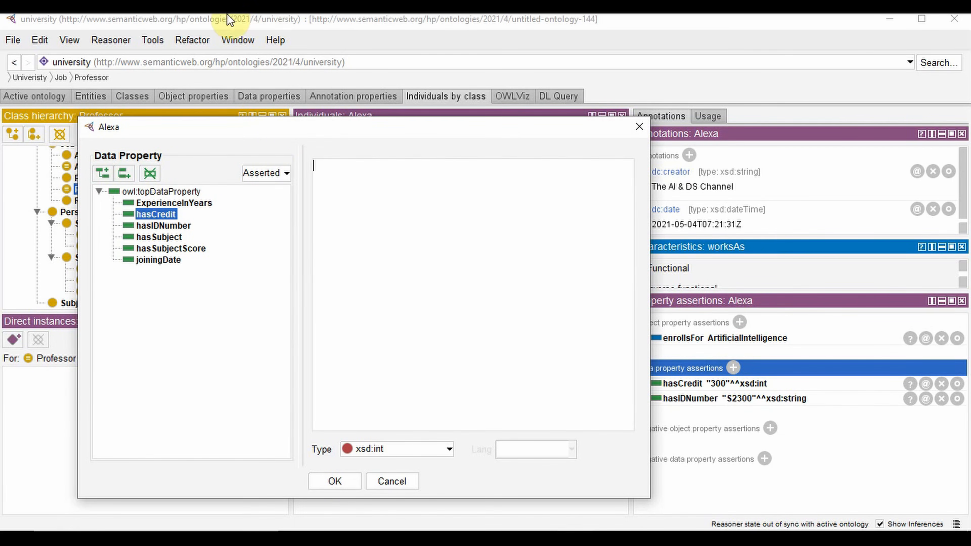
pyautogui.write('300')
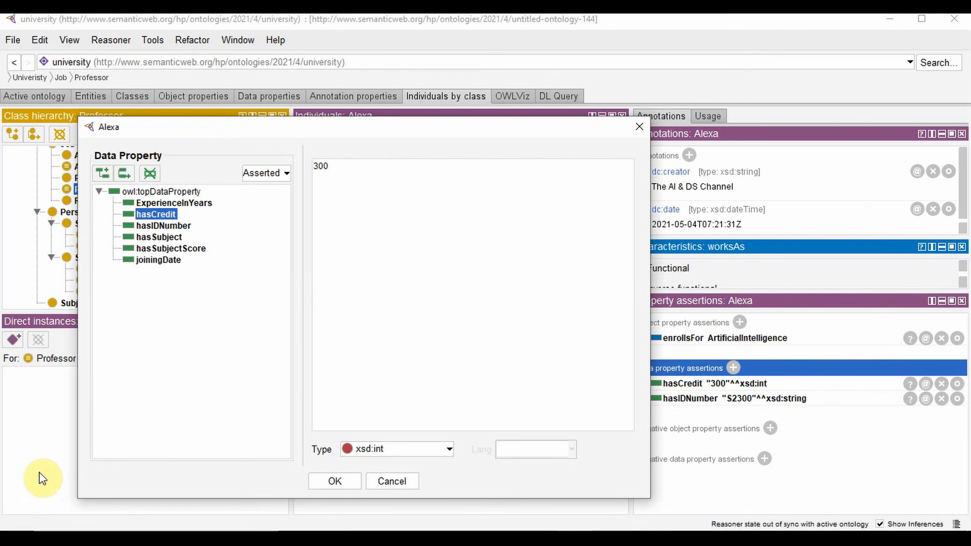
pyautogui.click(321, 482)
# Add hasSubject data property assertions A101 and A102 with type xsd:string to the selected student.
pyautogui.click(733, 368)
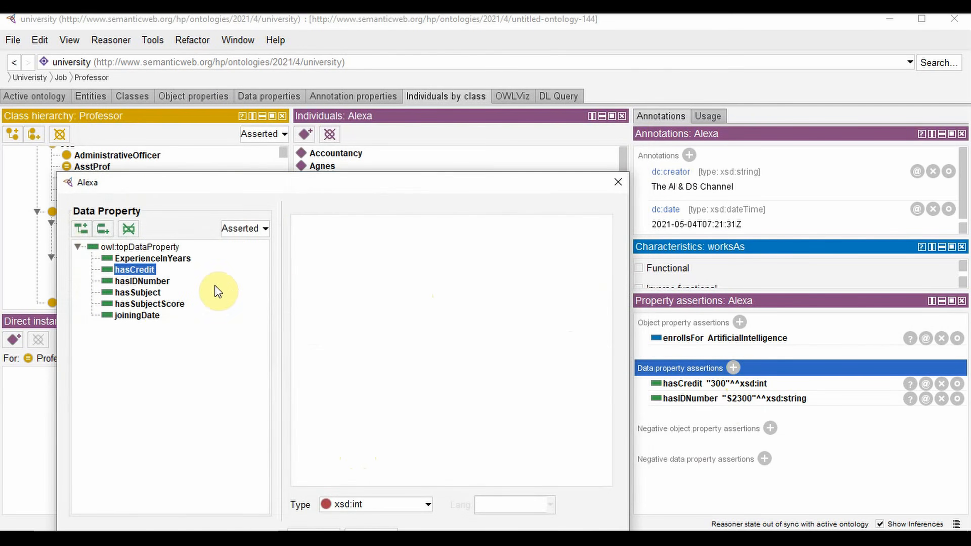
pyautogui.click(153, 295)
pyautogui.moveTo(285, 191); pyautogui.dragTo(323, 120)
pyautogui.click(409, 435)
pyautogui.scroll(-6, 406, 382)
pyautogui.click(405, 368)
pyautogui.click(405, 369)
pyautogui.write('A101')
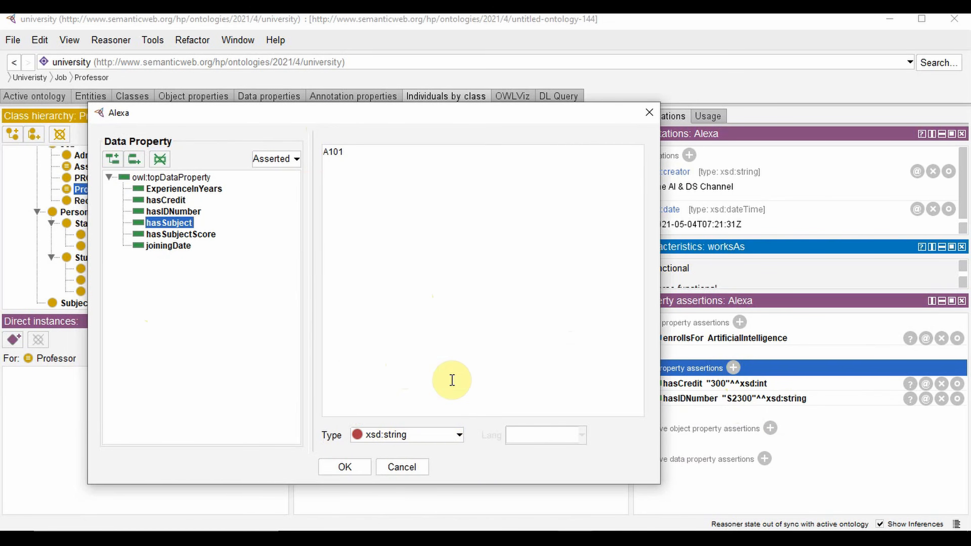
pyautogui.press('Return')
pyautogui.click(733, 368)
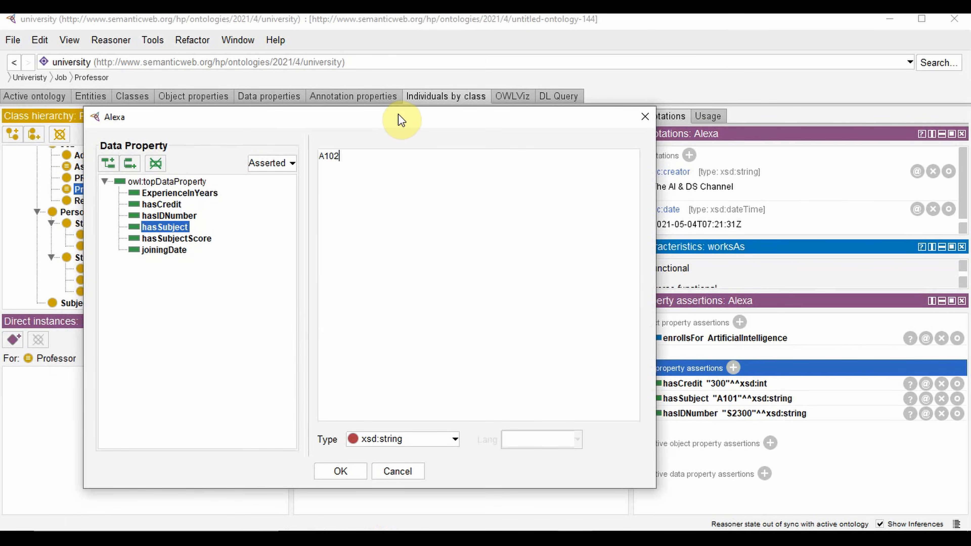
pyautogui.click(340, 471)
# Select another Student-typed individual without assertions and add the object property assertion enrollsFor DataScience to it.
pyautogui.scroll(-5, 359, 218)
pyautogui.click(317, 243)
pyautogui.click(739, 322)
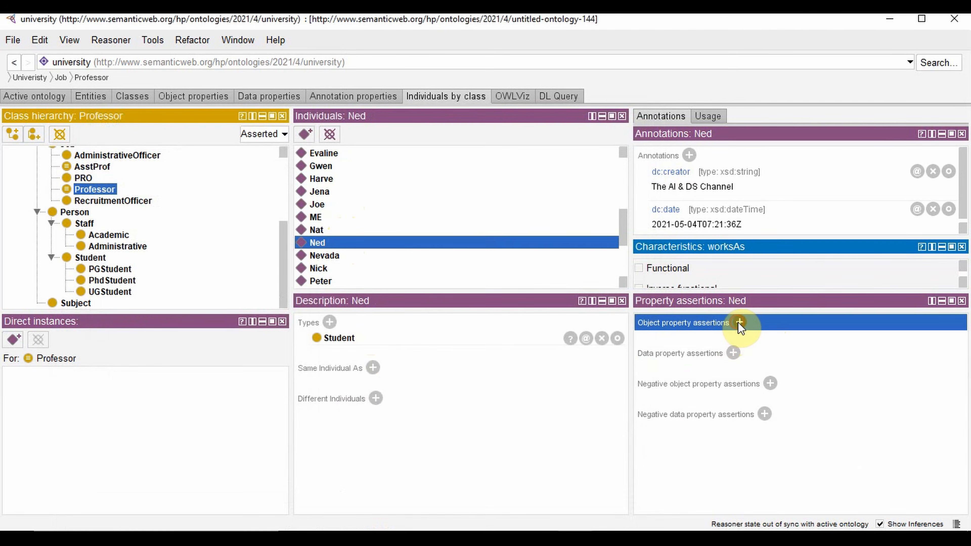
pyautogui.write('enrollsFor')
pyautogui.click(854, 393)
pyautogui.write('da')
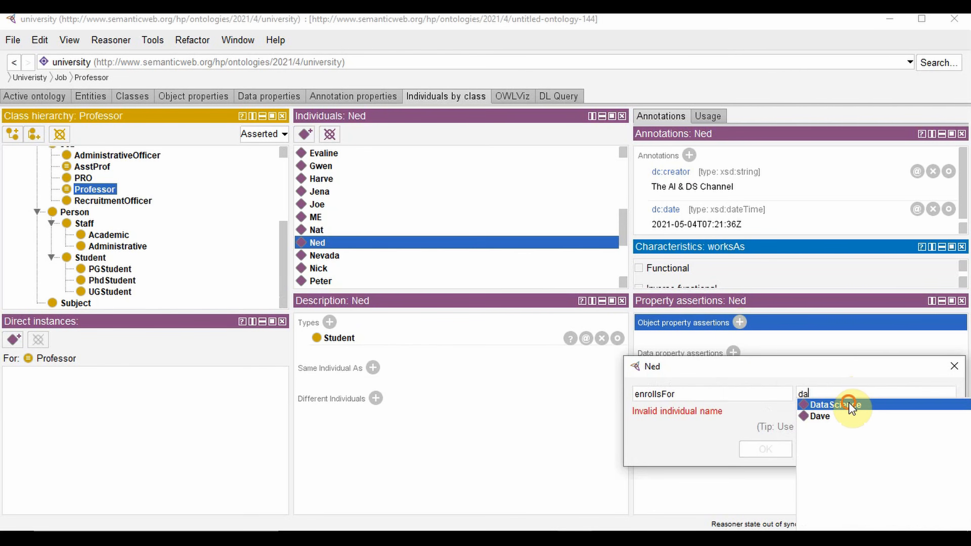
pyautogui.click(848, 402)
pyautogui.click(769, 449)
# Add hasSubject data property assertions DS101 and DS112 with type xsd:string to the selected student.
pyautogui.click(733, 368)
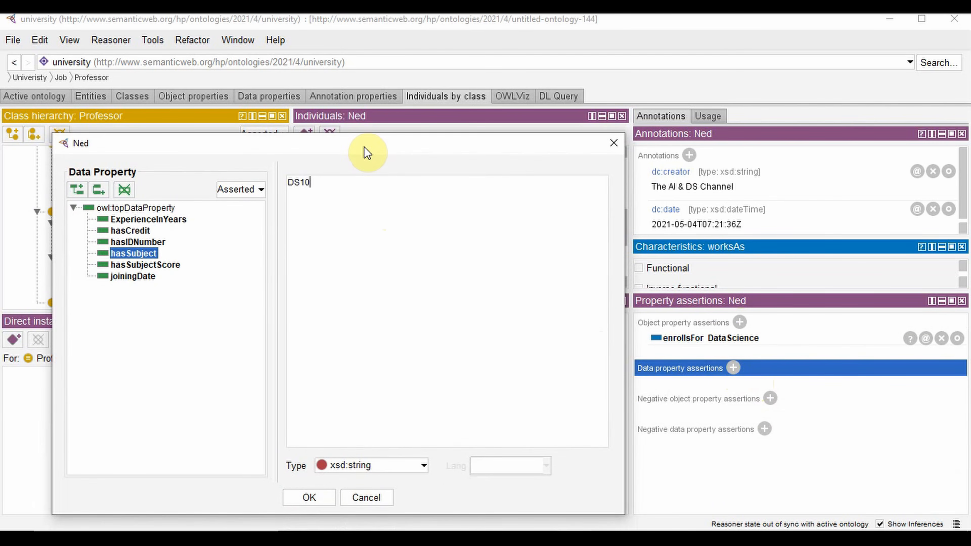
pyautogui.click(309, 497)
pyautogui.click(733, 368)
pyautogui.write('DS')
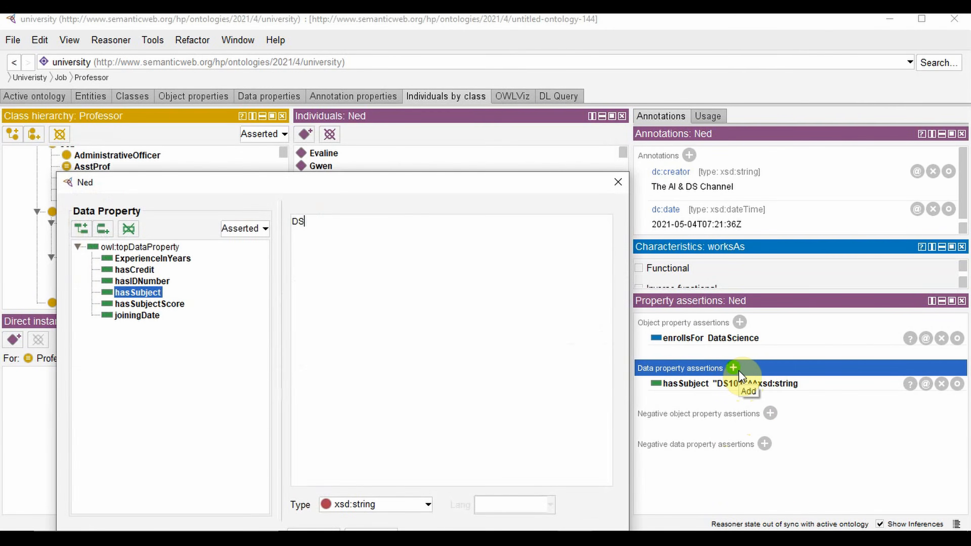
pyautogui.write('112')
pyautogui.moveTo(352, 178); pyautogui.dragTo(374, 122)
pyautogui.click(340, 482)
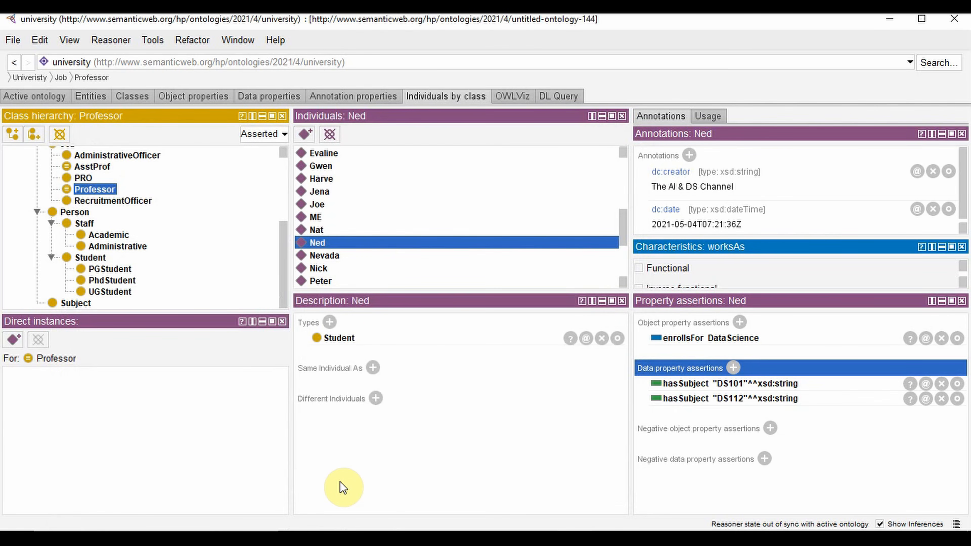
# Add a hasIDNumber data property assertion holding the selected student's ID number with type xsd:string.
pyautogui.click(733, 368)
pyautogui.click(142, 281)
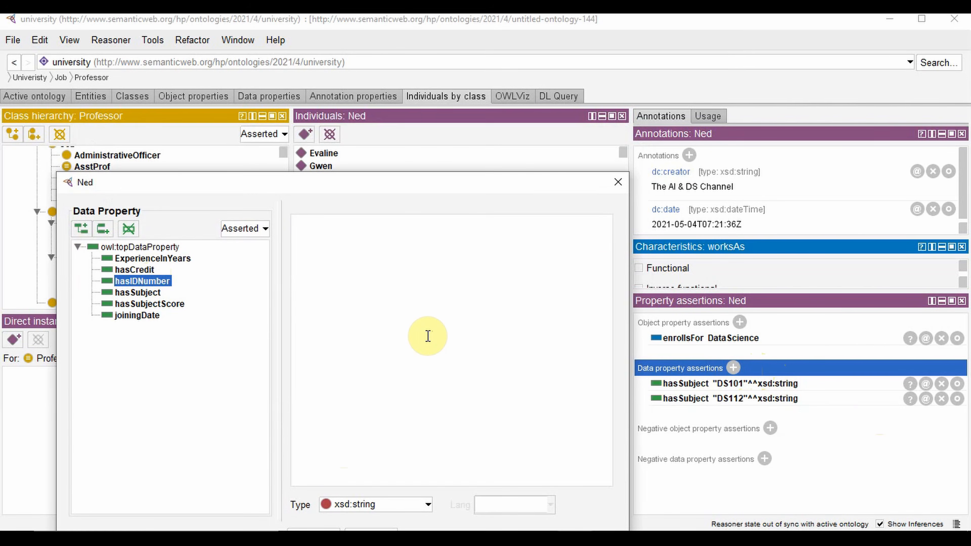
pyautogui.moveTo(347, 183); pyautogui.dragTo(352, 68)
pyautogui.click(323, 425)
# Add a hasCredit data property assertion of 450 with type xsd:int to the selected student.
pyautogui.click(733, 368)
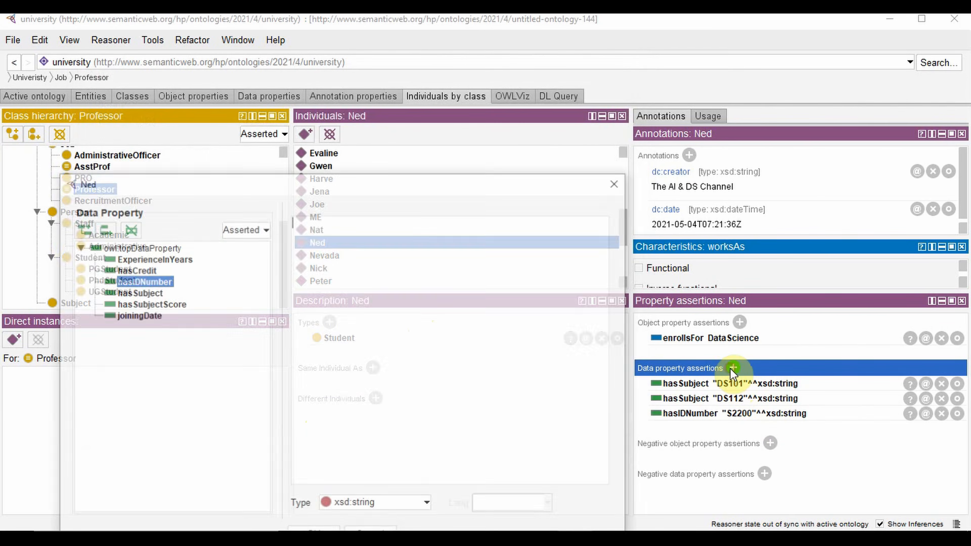
pyautogui.click(135, 269)
pyautogui.moveTo(314, 188); pyautogui.dragTo(335, 129)
pyautogui.write('450')
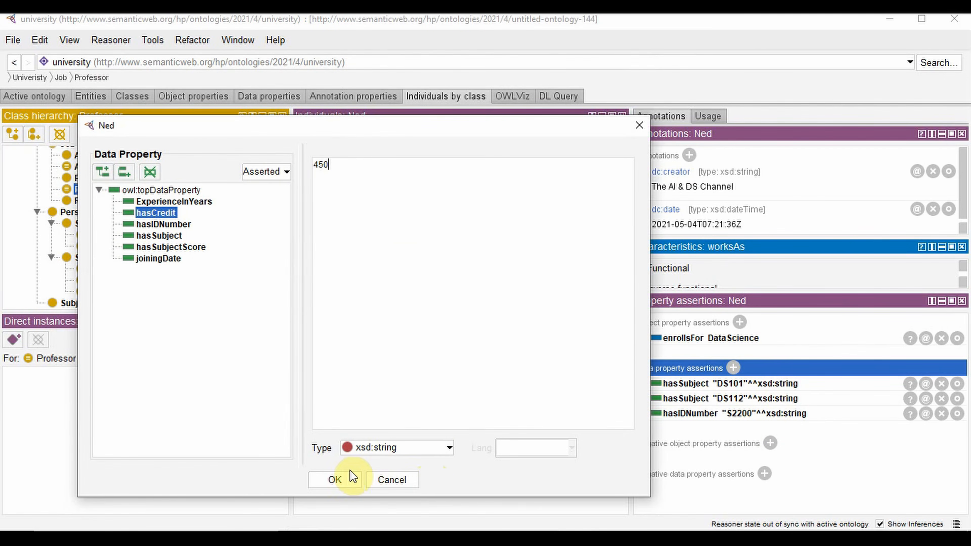
pyautogui.click(382, 448)
pyautogui.click(401, 393)
pyautogui.click(334, 479)
# Select the Student-typed individual listed directly below the current one and add the object property assertion enrollsFor DataScience.
pyautogui.click(345, 258)
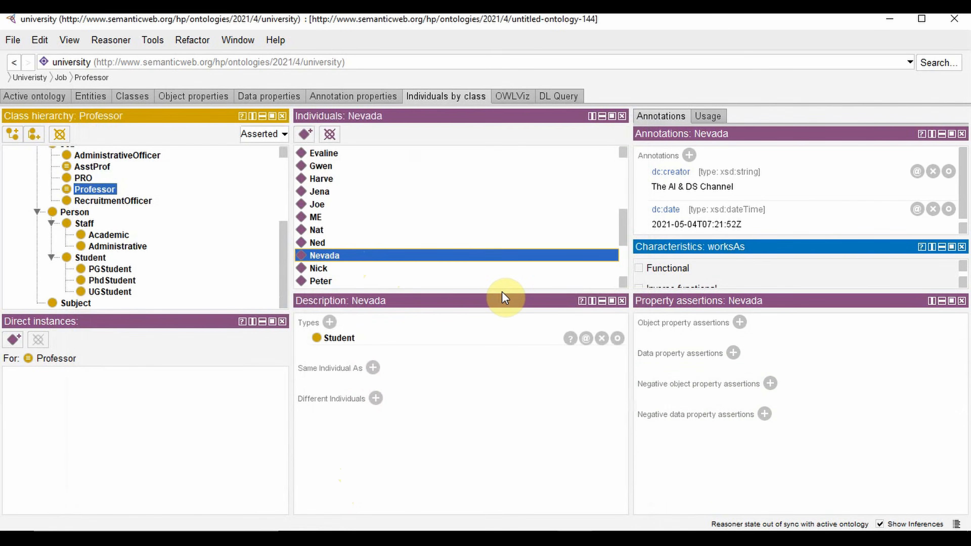
pyautogui.click(739, 322)
pyautogui.write('e')
pyautogui.hotkey('ctrl', 'space')
pyautogui.press('Down')
pyautogui.press('Return')
pyautogui.press('Tab')
pyautogui.write('D')
pyautogui.hotkey('ctrl', 'space')
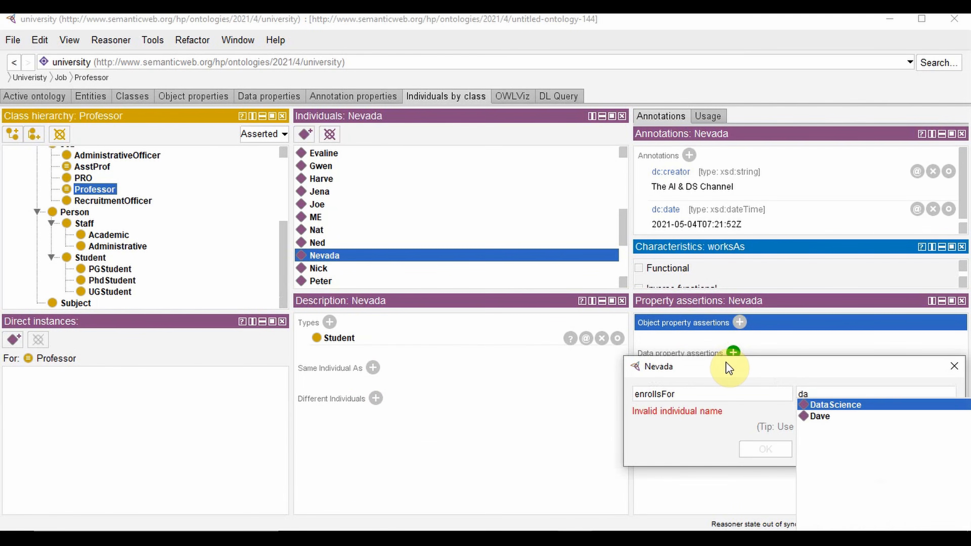
pyautogui.press('Return')
pyautogui.press('Return')
# Add a hasCredit data property assertion of 160 with type xsd:int to the selected student.
pyautogui.click(732, 367)
pyautogui.write('160')
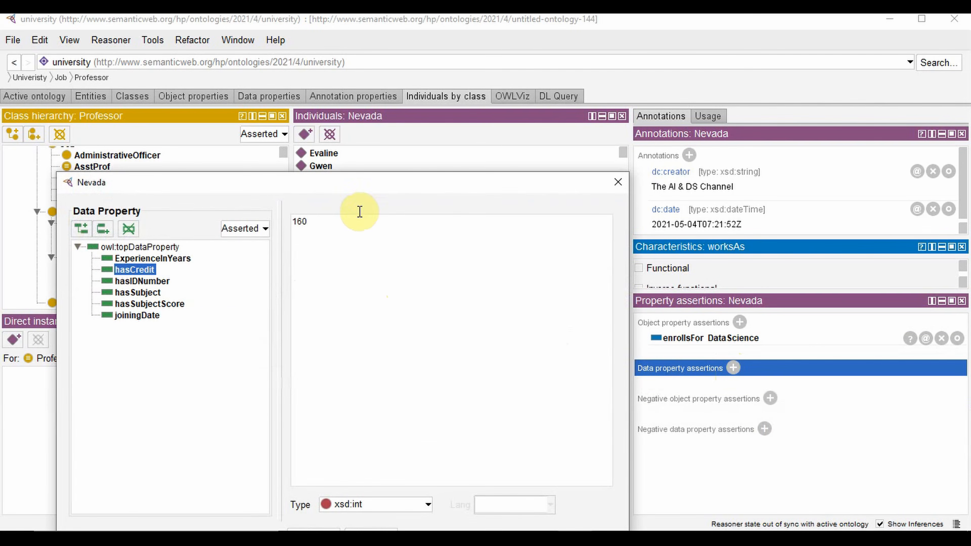
pyautogui.moveTo(361, 183); pyautogui.dragTo(376, 103)
pyautogui.click(344, 454)
# Add a hasIDNumber assertion with the student's ID number, changing its type from xsd:int to xsd:string.
pyautogui.click(734, 369)
pyautogui.click(140, 282)
pyautogui.moveTo(310, 188); pyautogui.dragTo(332, 130)
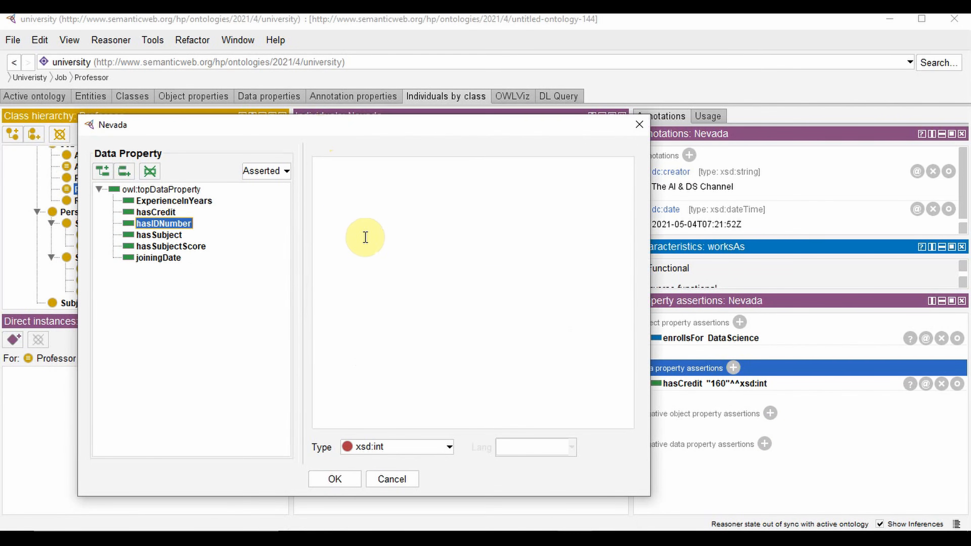
pyautogui.click(365, 238)
pyautogui.write('S1850')
pyautogui.click(401, 447)
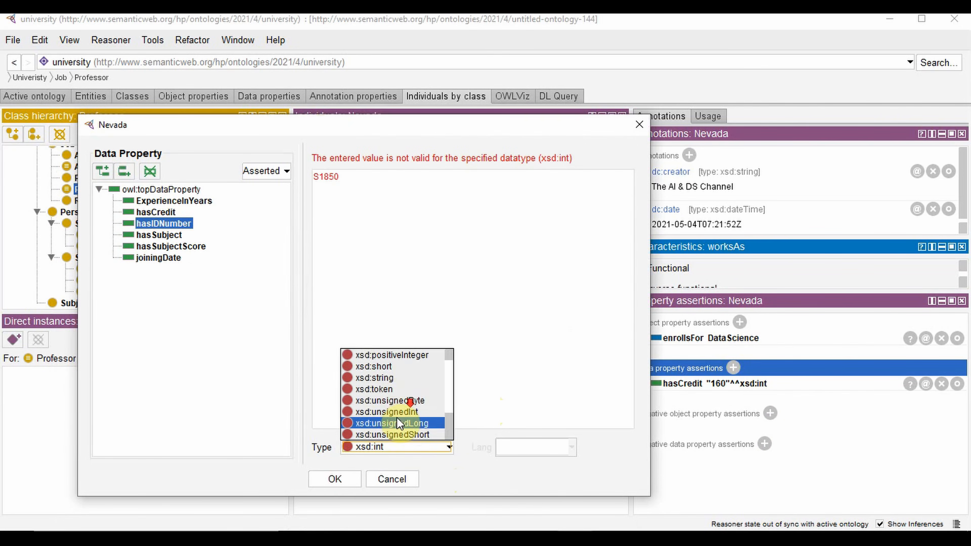
pyautogui.click(402, 420)
pyautogui.click(334, 479)
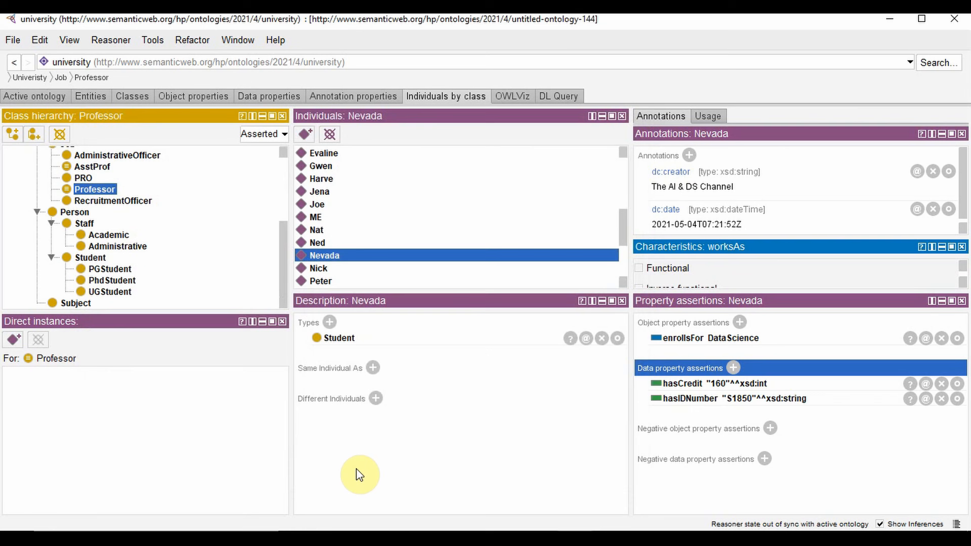
# Add a hasSubject data property assertion DS120 with type xsd:string to the selected student.
pyautogui.click(733, 367)
pyautogui.click(153, 292)
pyautogui.moveTo(344, 182); pyautogui.dragTo(375, 141)
pyautogui.click(390, 256)
pyautogui.write('DS')
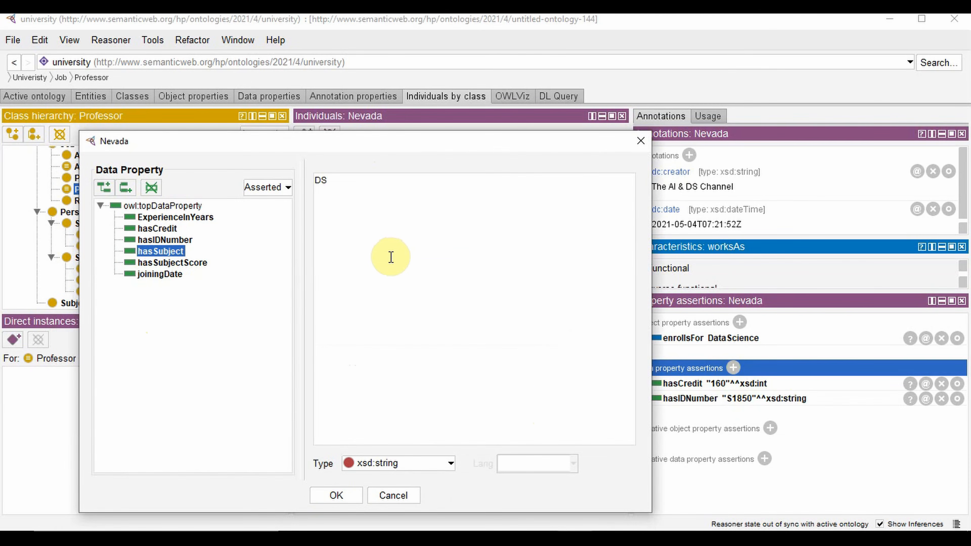
pyautogui.write('120')
pyautogui.click(345, 495)
# Select the Student-typed individual two entries above ME and add the object property assertion enrollsFor DataScience.
pyautogui.scroll(1, 367, 234)
pyautogui.click(353, 231)
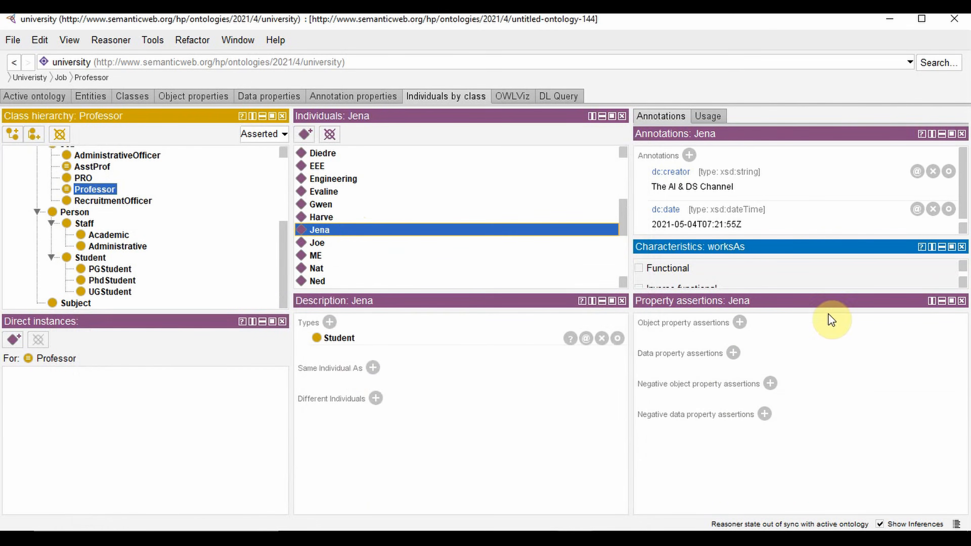
pyautogui.click(741, 319)
pyautogui.write('e')
pyautogui.hotkey('ctrl', 'space')
pyautogui.press('Down')
pyautogui.press('Return')
pyautogui.press('Tab')
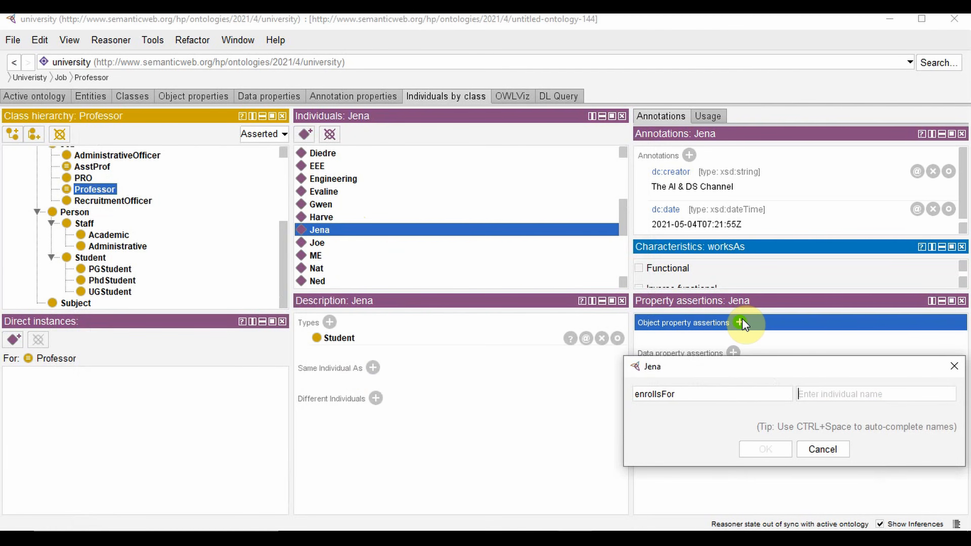
pyautogui.write('d')
pyautogui.hotkey('ctrl', 'space')
pyautogui.press('Return')
pyautogui.press('Return')
# Add a hasSubject assertion DS103 and a hasIDNumber assertion with the student's ID number, both typed xsd:string.
pyautogui.click(733, 368)
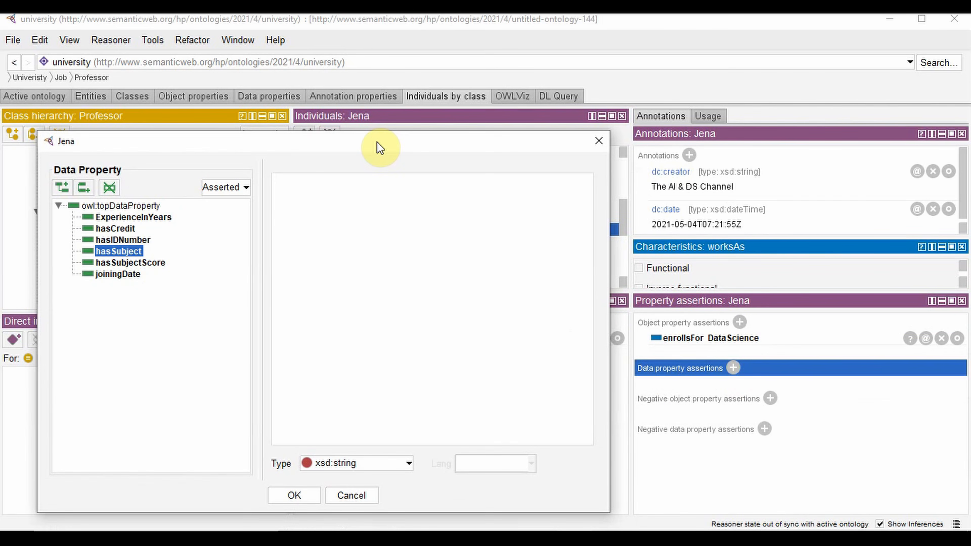
pyautogui.write('DS103')
pyautogui.click(294, 495)
pyautogui.click(733, 368)
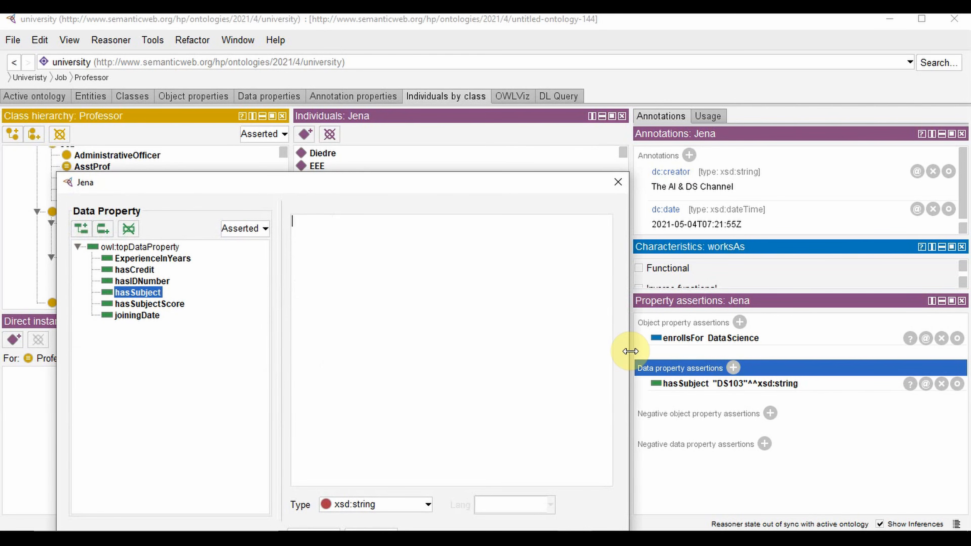
pyautogui.click(153, 280)
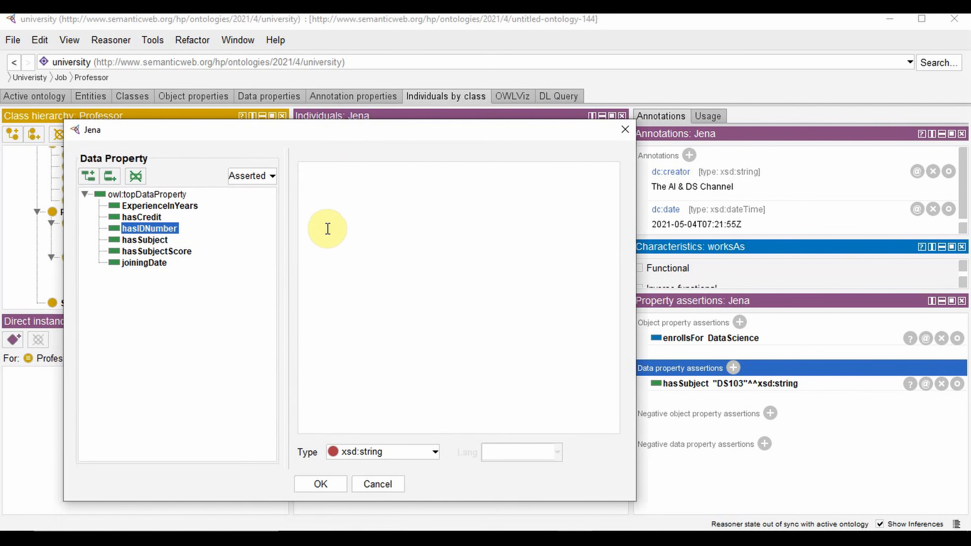
pyautogui.write('S1750')
pyautogui.click(320, 483)
# Add a hasCredit data property assertion of 320 with type xsd:string to the selected student.
pyautogui.click(733, 368)
pyautogui.press('Up')
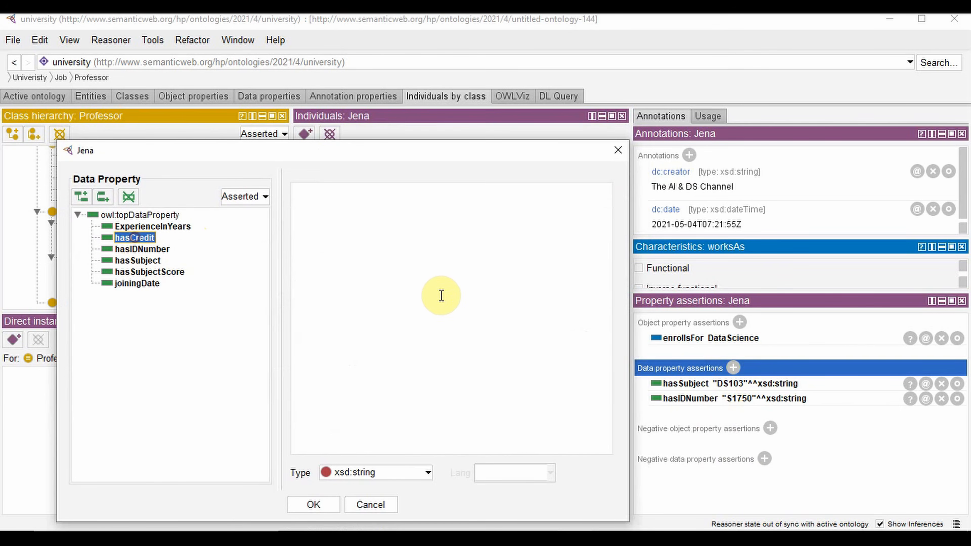
pyautogui.write('320')
pyautogui.click(314, 506)
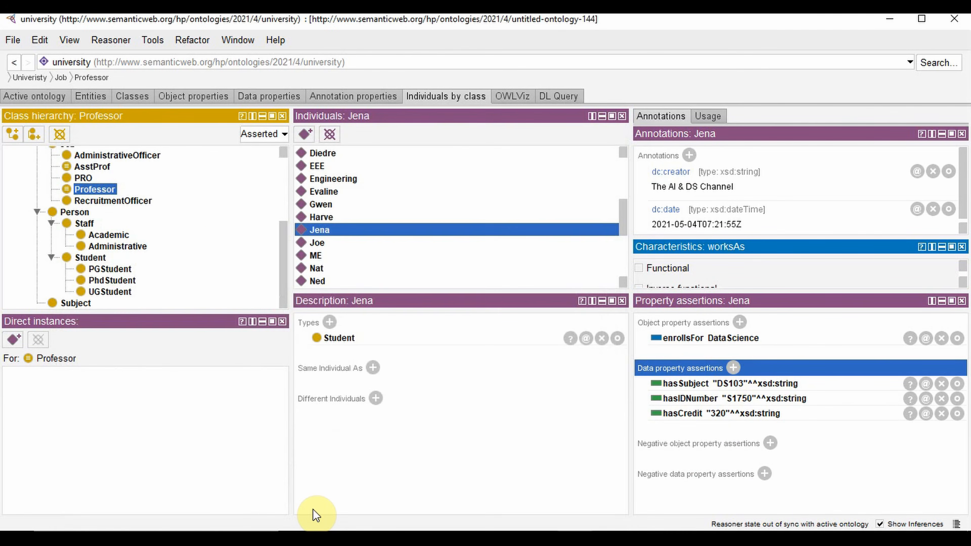
# Select the Student-typed individual directly below StarkUniversity and add the object property assertion enrollsFor EEE.
pyautogui.scroll(-4, 344, 237)
pyautogui.click(344, 232)
pyautogui.click(739, 322)
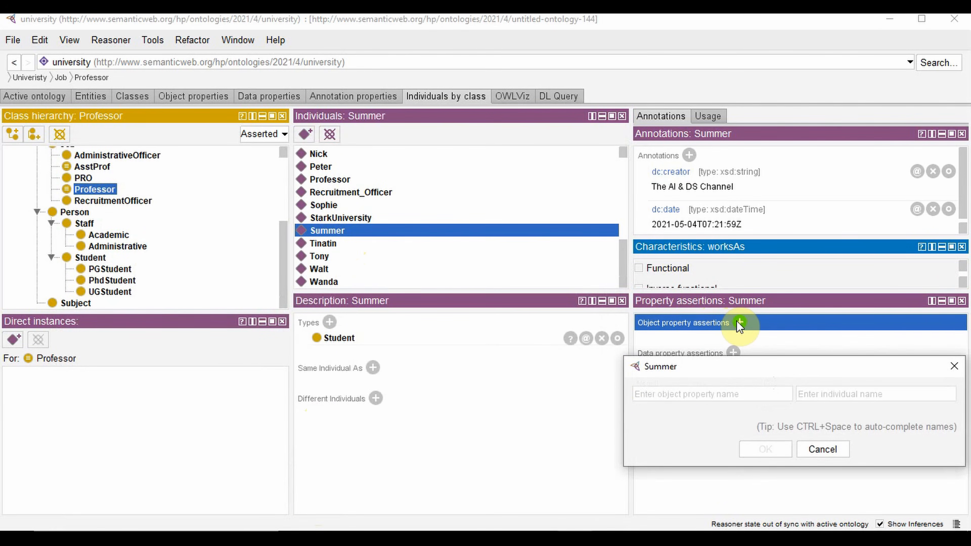
pyautogui.press('Tab')
pyautogui.write('EEE')
pyautogui.press('Return')
pyautogui.click(733, 368)
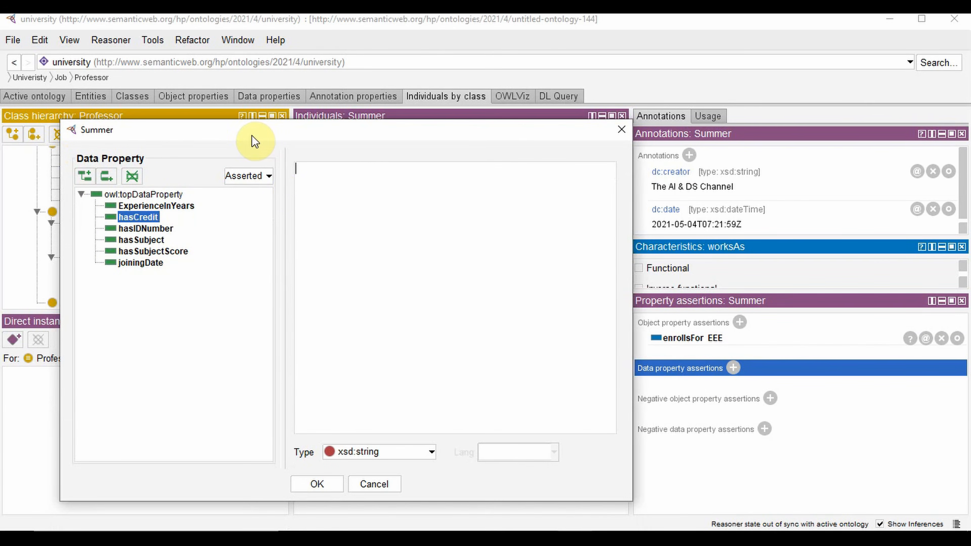
pyautogui.press('Escape')
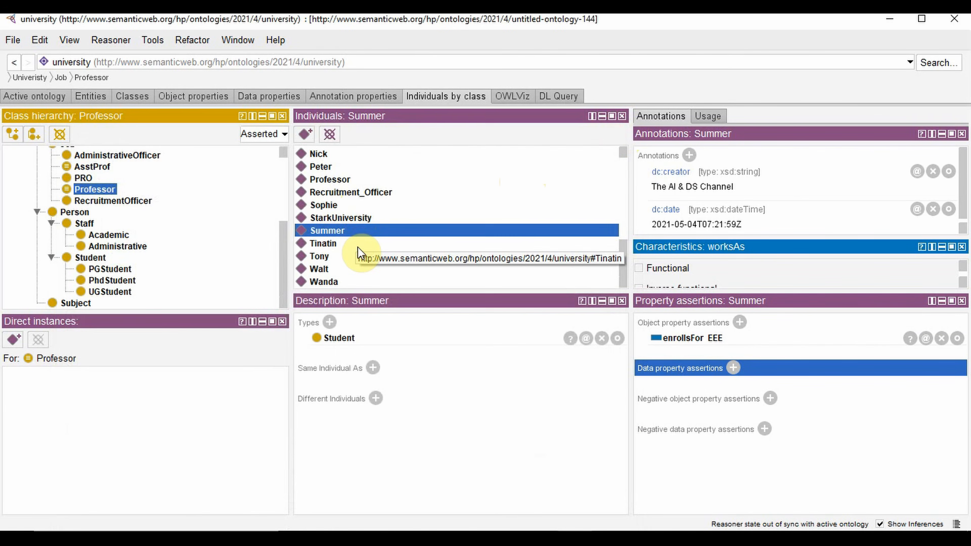
# Return to the student with subject DS103 and replace the string-typed hasCredit assertion with 320 of type xsd:int.
pyautogui.scroll(2, 341, 248)
pyautogui.click(319, 153)
pyautogui.click(941, 413)
pyautogui.click(733, 368)
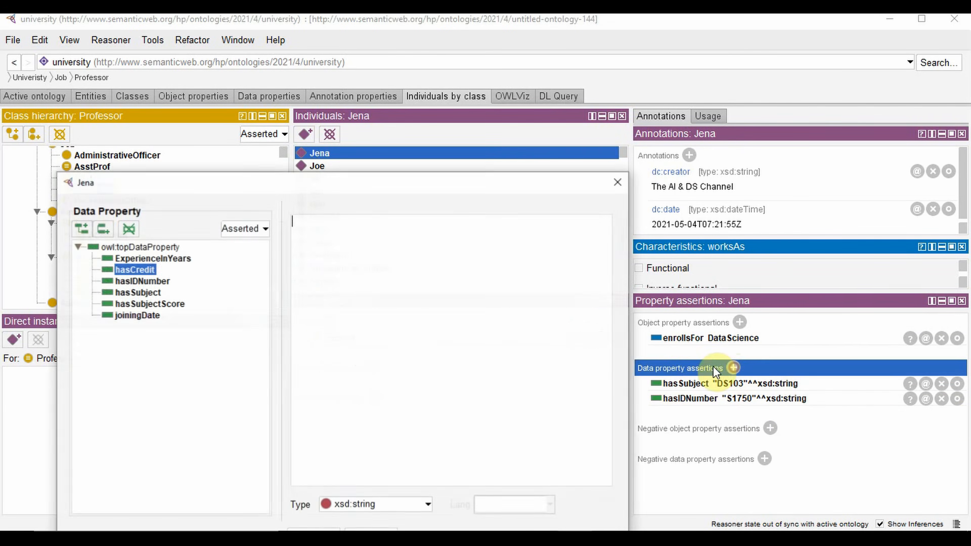
pyautogui.click(352, 232)
pyautogui.click(424, 461)
pyautogui.scroll(4, 392, 448)
pyautogui.click(385, 378)
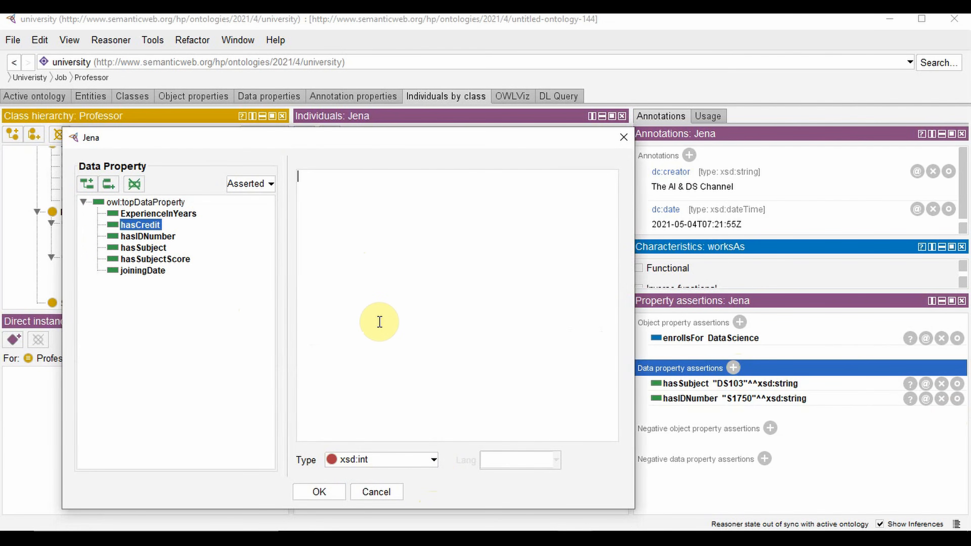
pyautogui.write('120')
pyautogui.click(319, 491)
# Select the student directly below StarkUniversity and add a hasCredit assertion of 70 with type xsd:int.
pyautogui.scroll(-2, 368, 256)
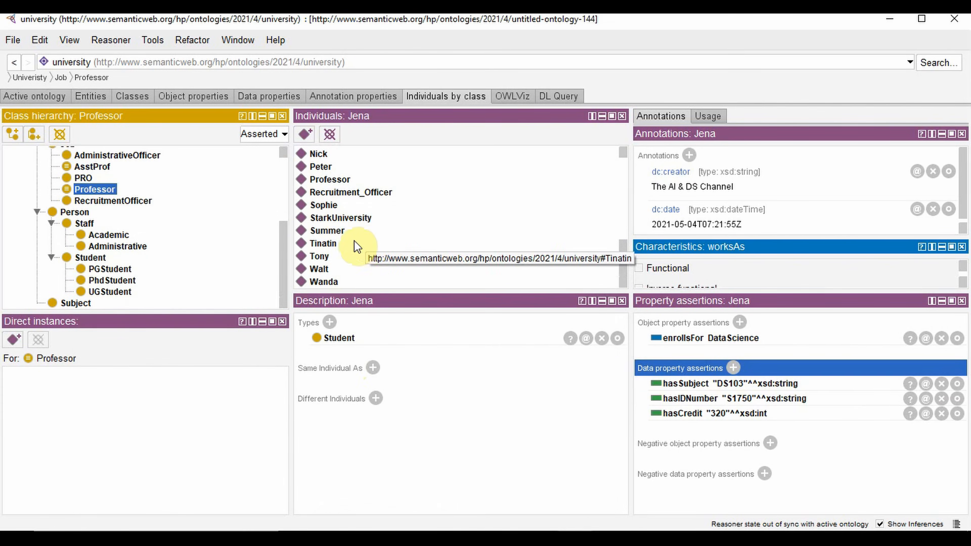
pyautogui.click(329, 231)
pyautogui.click(732, 368)
pyautogui.write('70')
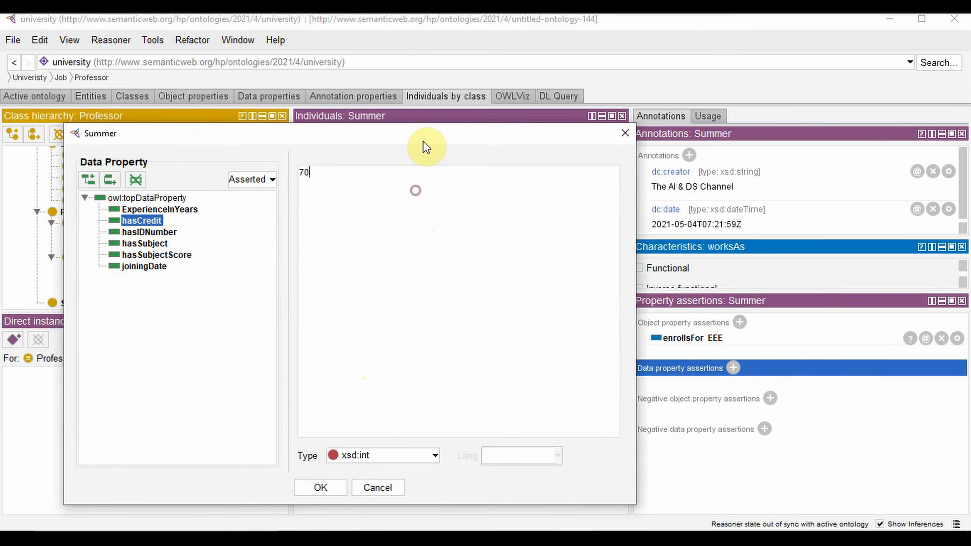
pyautogui.press('Return')
# Add a hasIDNumber assertion with the student's ID number and type xsd:string to the student enrolled for EEE.
pyautogui.click(732, 367)
pyautogui.click(439, 467)
pyautogui.click(386, 402)
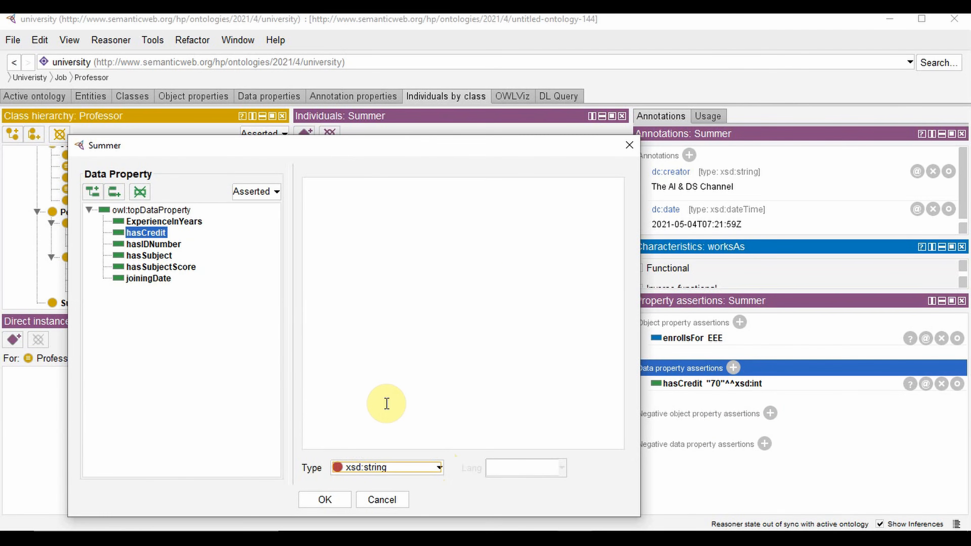
pyautogui.click(153, 244)
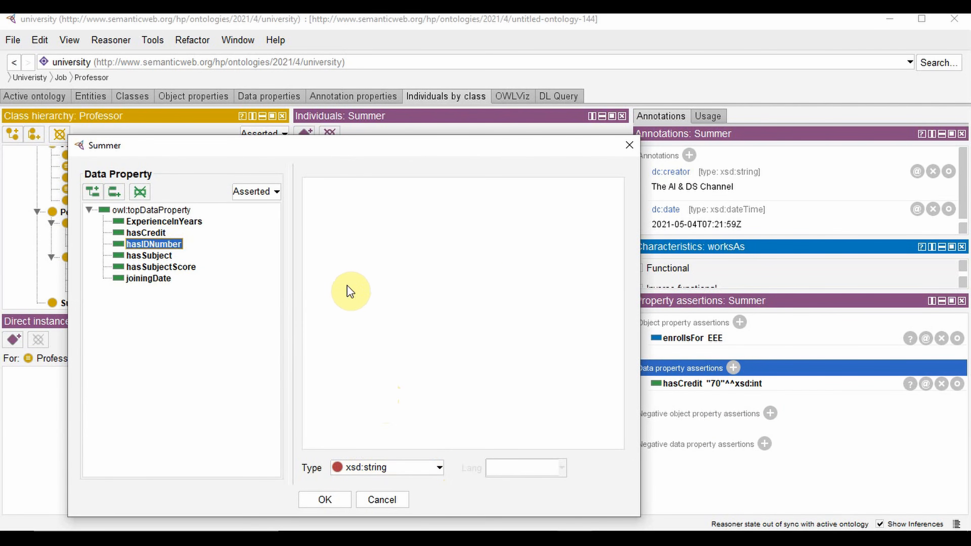
pyautogui.click(357, 284)
pyautogui.write('S1520')
pyautogui.click(326, 502)
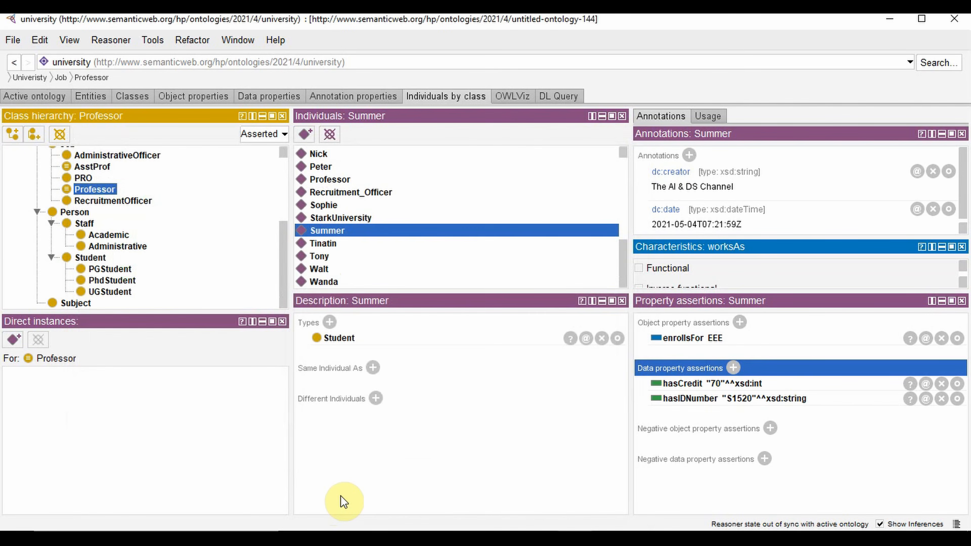
# Add a hasSubject data property assertion EE102 with type xsd:string to the selected student.
pyautogui.click(732, 368)
pyautogui.click(138, 292)
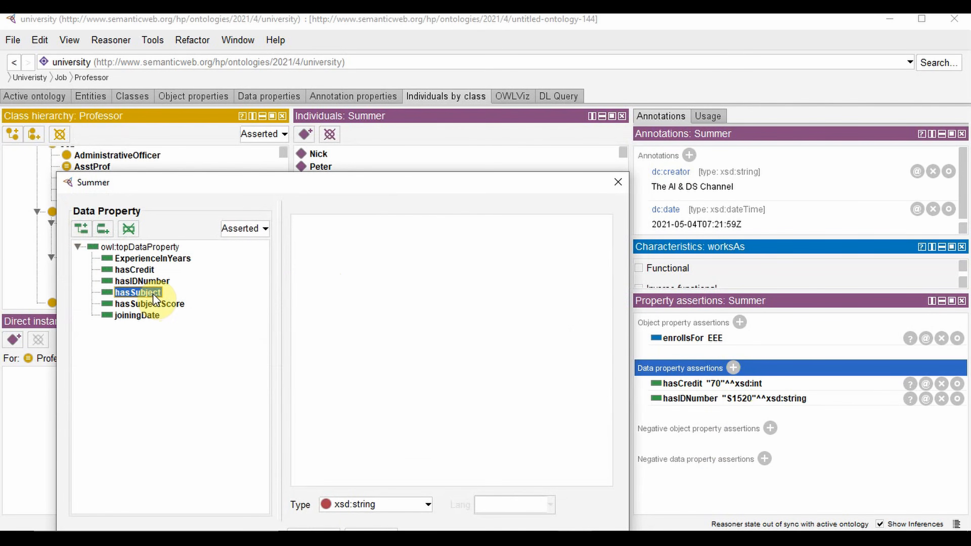
pyautogui.write('EE102')
pyautogui.click(321, 442)
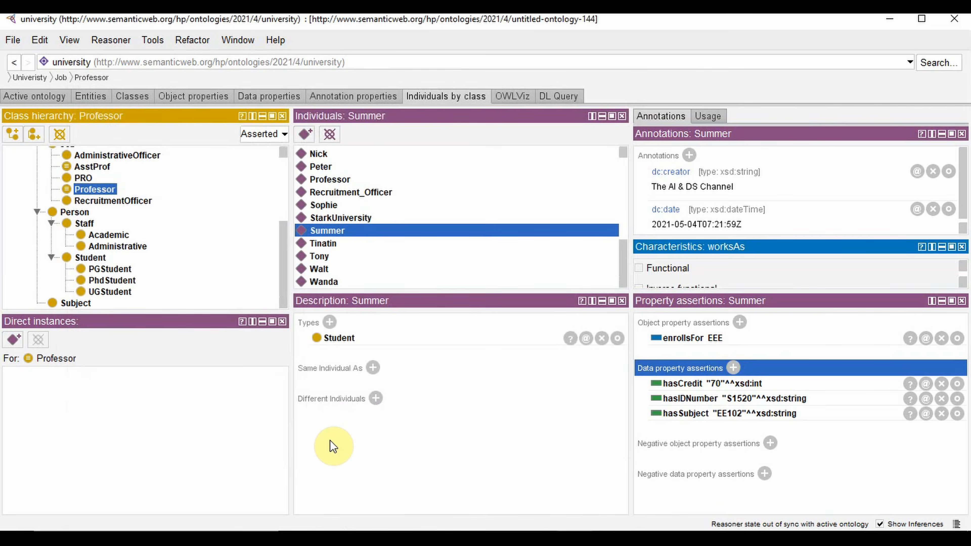
# Select the Student-typed individual directly above ME and add the object property assertion enrollsFor EEE.
pyautogui.scroll(5, 345, 241)
pyautogui.click(317, 281)
pyautogui.click(739, 322)
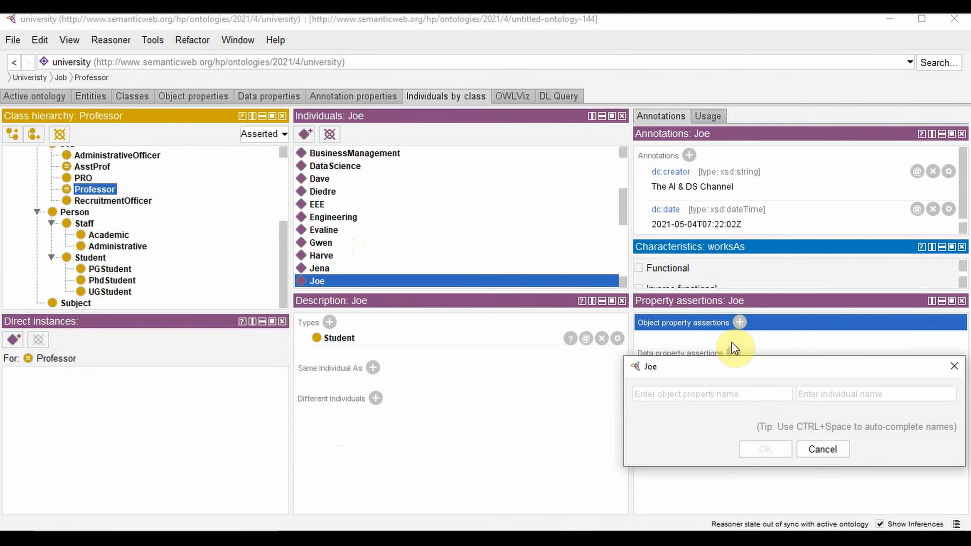
pyautogui.write('enrollsFor')
pyautogui.press('Tab')
pyautogui.write('EEE')
pyautogui.press('Return')
# Add two hasSubject data property assertions, EE100 and EE104, with type xsd:string to the selected student.
pyautogui.click(732, 368)
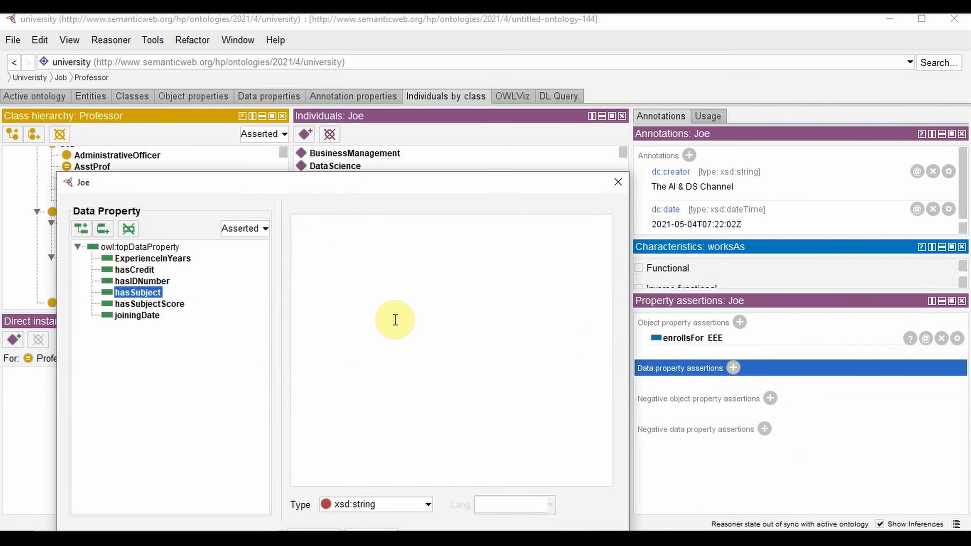
pyautogui.write('100')
pyautogui.press('Return')
pyautogui.click(733, 368)
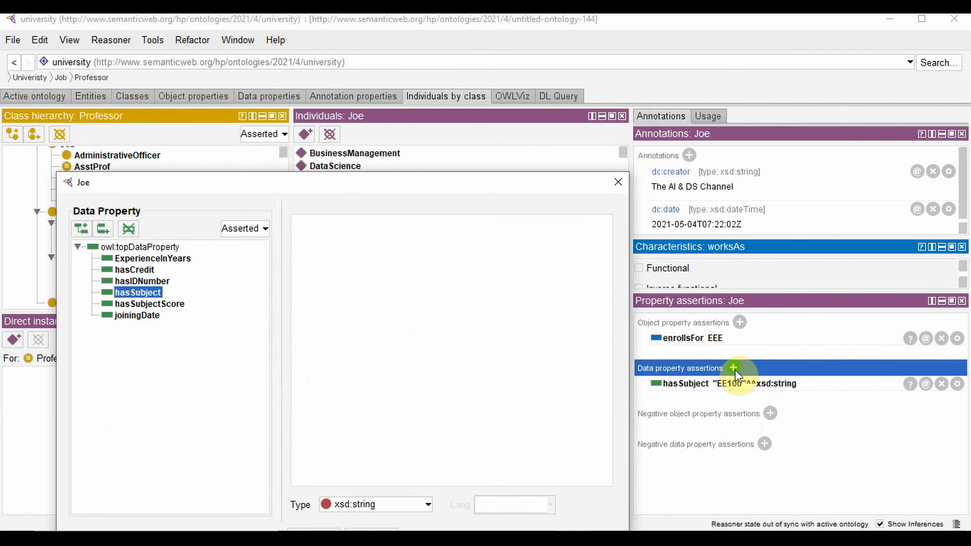
pyautogui.write('EE104')
pyautogui.press('Return')
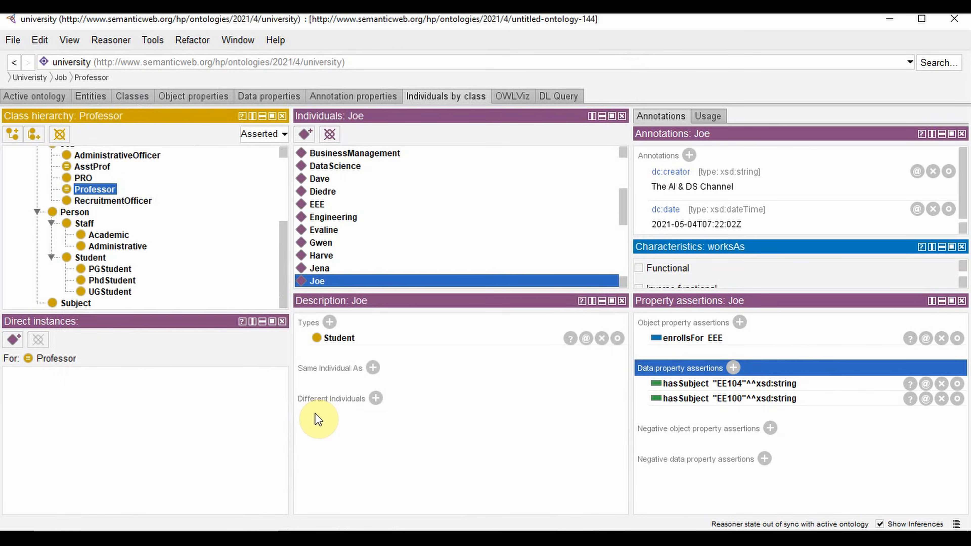
# Add a hasCredit data property assertion of 140 with type xsd:int to the selected student.
pyautogui.click(733, 368)
pyautogui.click(168, 287)
pyautogui.click(384, 175)
pyautogui.write('140')
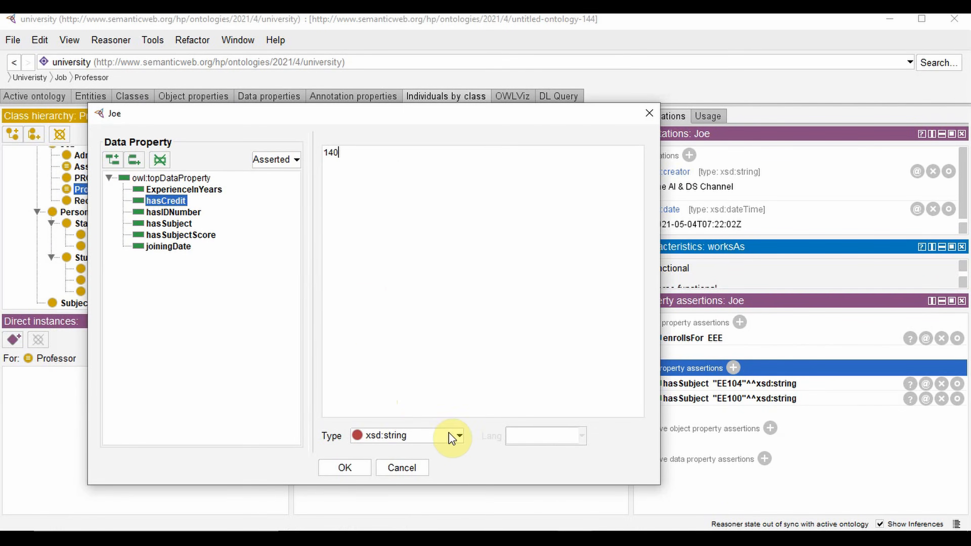
pyautogui.click(457, 435)
pyautogui.click(393, 365)
pyautogui.click(344, 467)
# Add a hasIDNumber assertion with the student's ID number and type xsd:string to the student directly above ME.
pyautogui.click(730, 368)
pyautogui.click(165, 280)
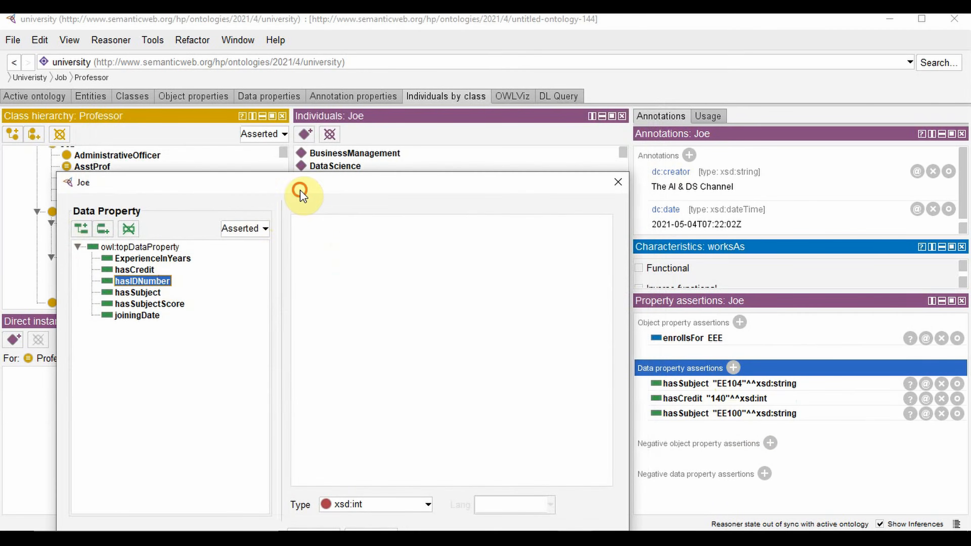
pyautogui.moveTo(299, 189); pyautogui.dragTo(333, 144)
pyautogui.click(351, 207)
pyautogui.write('S1960')
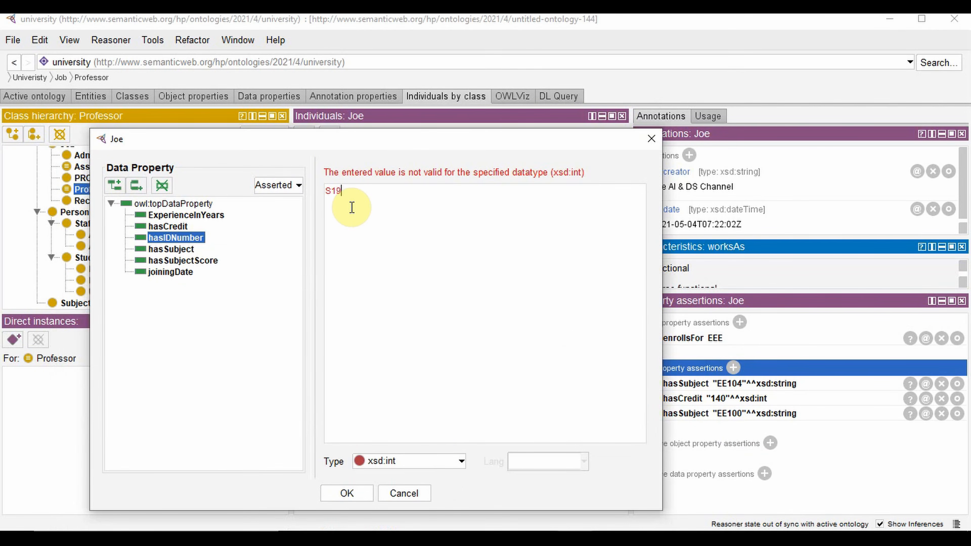
pyautogui.click(461, 460)
pyautogui.scroll(-2, 405, 413)
pyautogui.click(401, 440)
pyautogui.click(362, 494)
# Select the last student in the individuals list and add the object property assertion enrollsFor EEE.
pyautogui.scroll(-5, 342, 217)
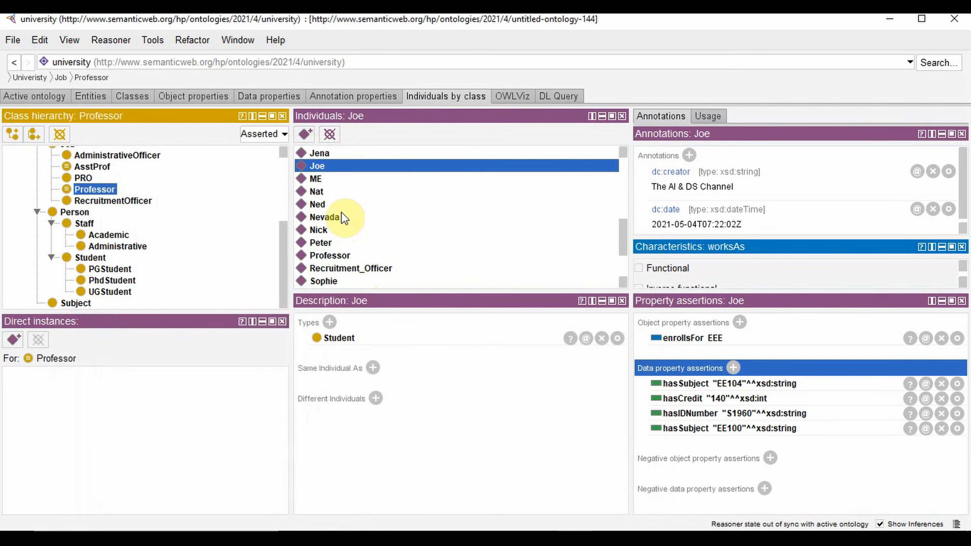
pyautogui.click(343, 282)
pyautogui.click(740, 323)
pyautogui.write('enrollsFor')
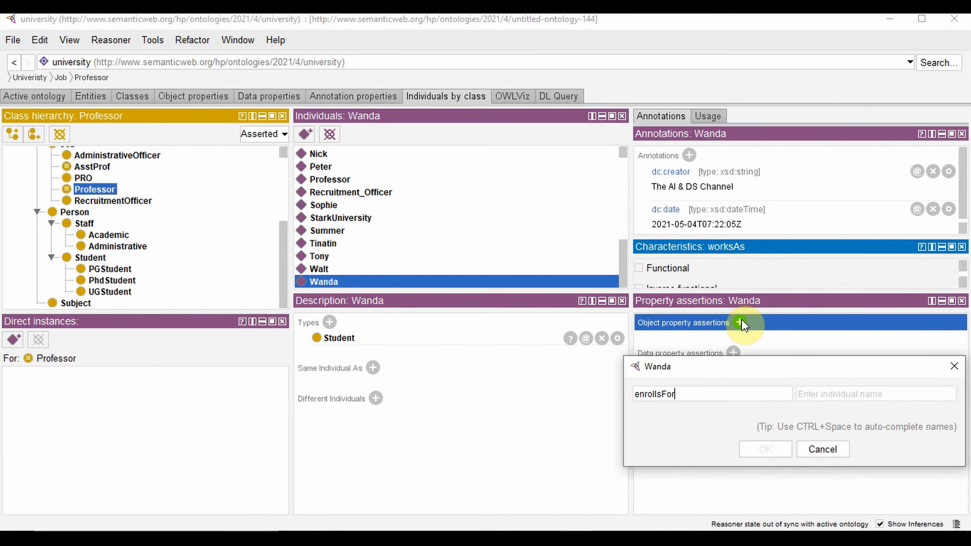
pyautogui.press('Tab')
pyautogui.write('EEE')
pyautogui.press('Return')
# Add a hasIDNumber assertion with the student's ID number and type xsd:string to the last individual in the list.
pyautogui.click(732, 367)
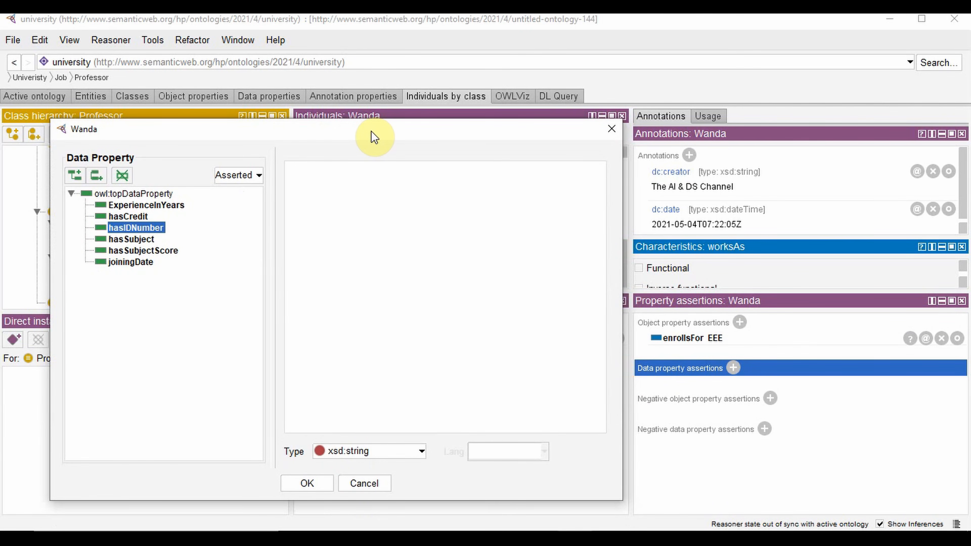
pyautogui.write('S1640')
pyautogui.click(308, 484)
# Add a hasCredit data property assertion of 280 with type xsd:int to the selected student.
pyautogui.click(732, 368)
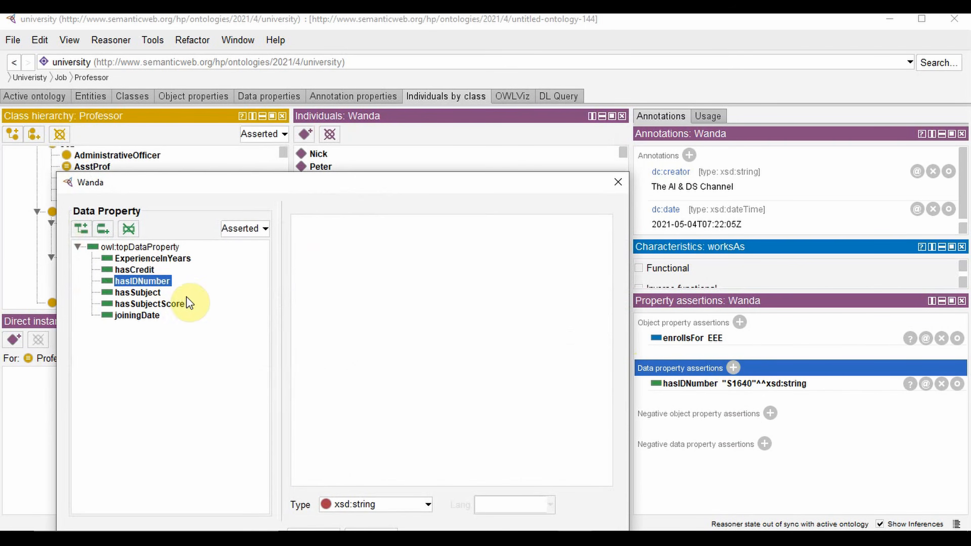
pyautogui.click(148, 269)
pyautogui.click(428, 505)
pyautogui.click(376, 428)
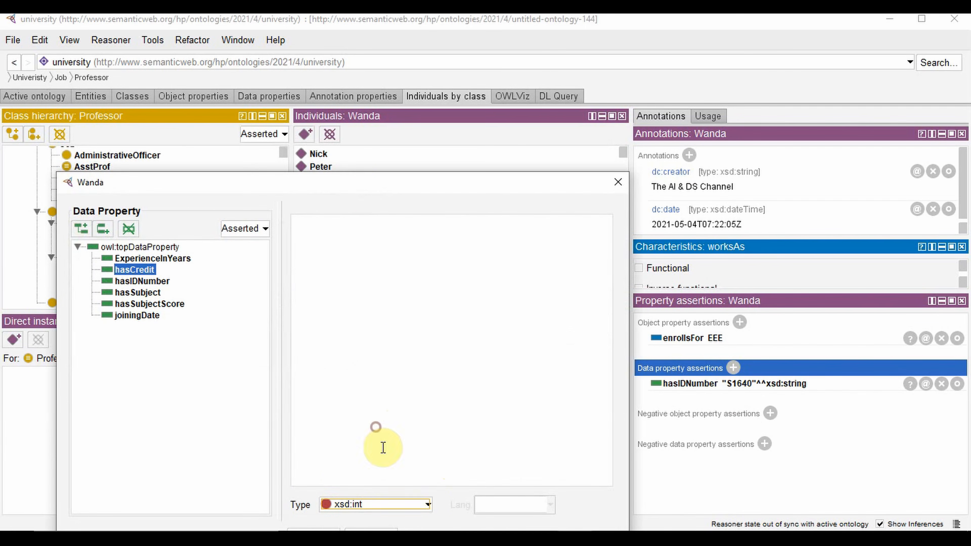
pyautogui.moveTo(367, 184); pyautogui.dragTo(373, 129)
pyautogui.click(378, 253)
pyautogui.write('280')
pyautogui.click(319, 481)
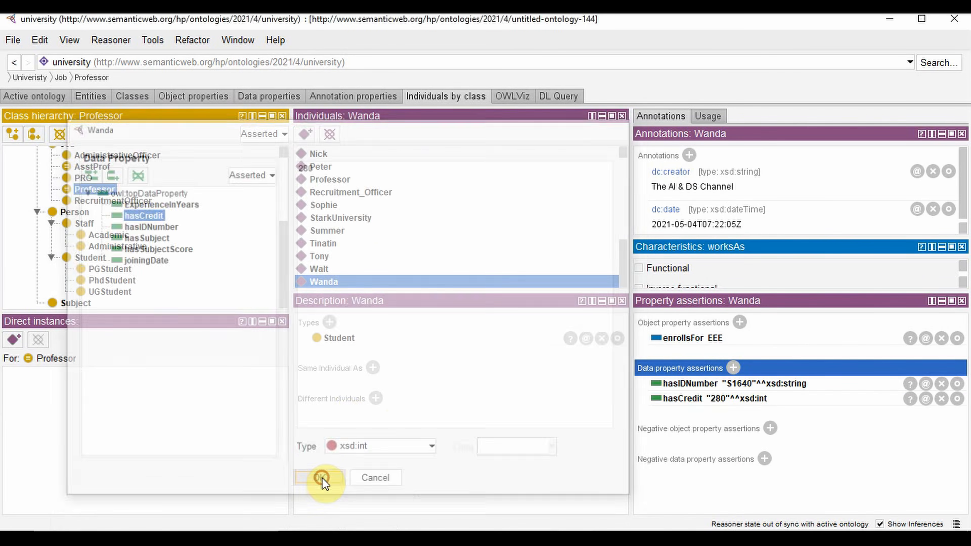
# Add a hasSubject data property assertion EE101 with type xsd:string to the selected student.
pyautogui.click(732, 368)
pyautogui.moveTo(288, 188); pyautogui.dragTo(288, 124)
pyautogui.click(141, 225)
pyautogui.click(427, 437)
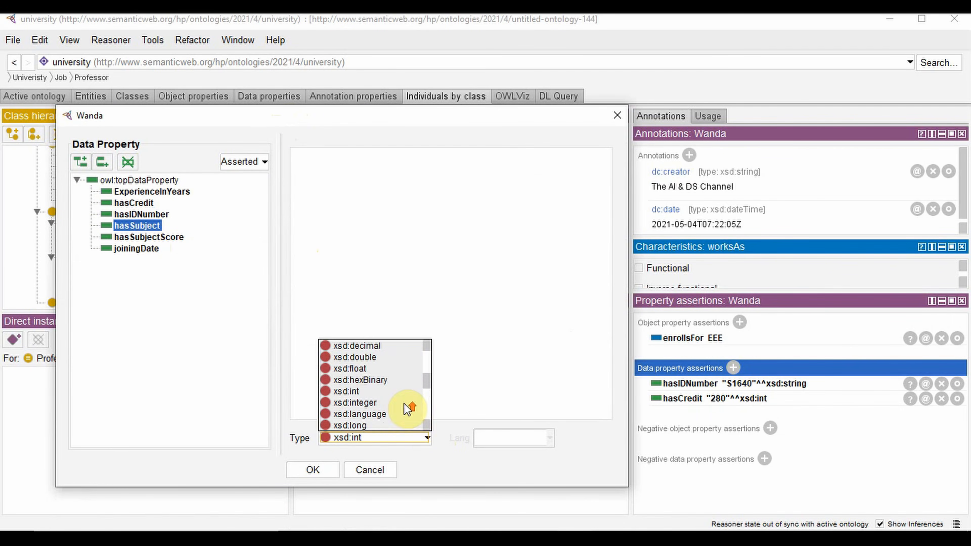
pyautogui.scroll(-5, 408, 405)
pyautogui.click(369, 375)
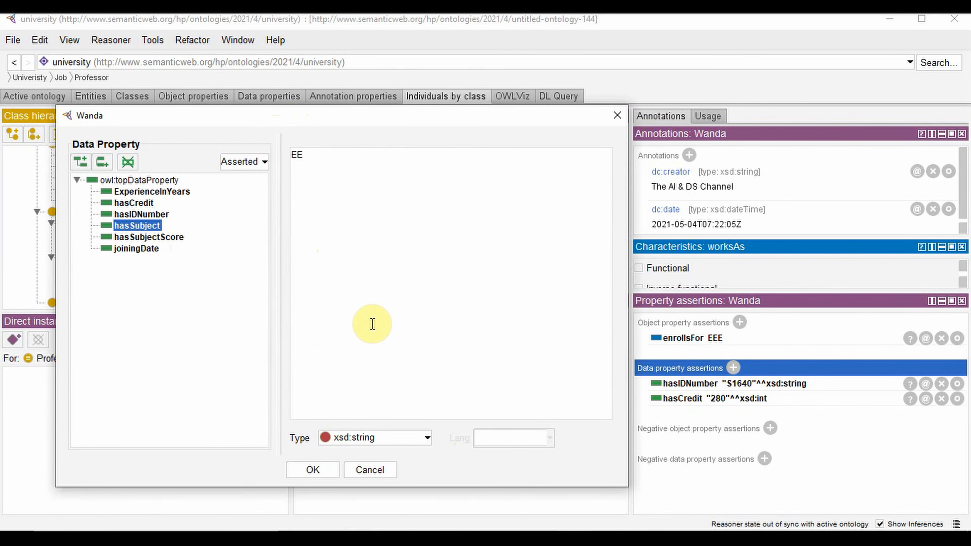
pyautogui.write('EE100')
pyautogui.press('BackSpace')
pyautogui.write('1')
pyautogui.click(325, 469)
# Add a hasSubject data property assertion EE102 with type xsd:string to the selected student.
pyautogui.click(732, 368)
pyautogui.moveTo(251, 186); pyautogui.dragTo(256, 128)
pyautogui.click(347, 243)
pyautogui.write('EE')
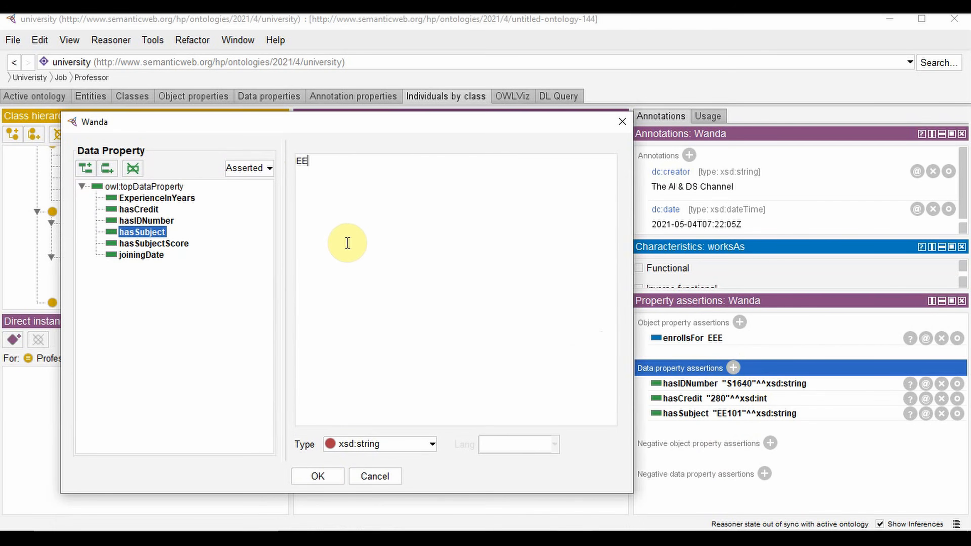
pyautogui.write('102')
pyautogui.click(317, 476)
# Add two more hasSubject assertions, EE107 and EE105, with type xsd:string to the selected student.
pyautogui.click(732, 367)
pyautogui.click(395, 295)
pyautogui.write('Ee')
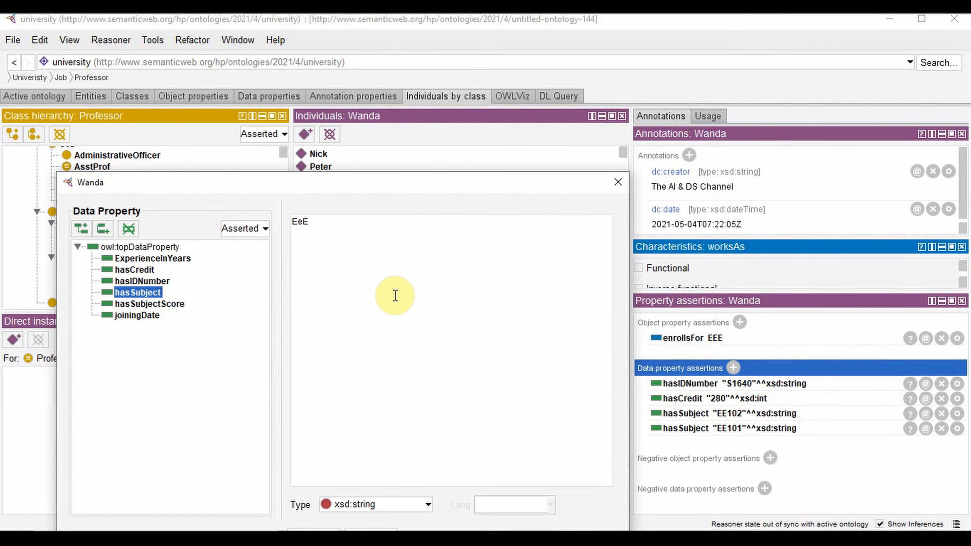
pyautogui.write('1')
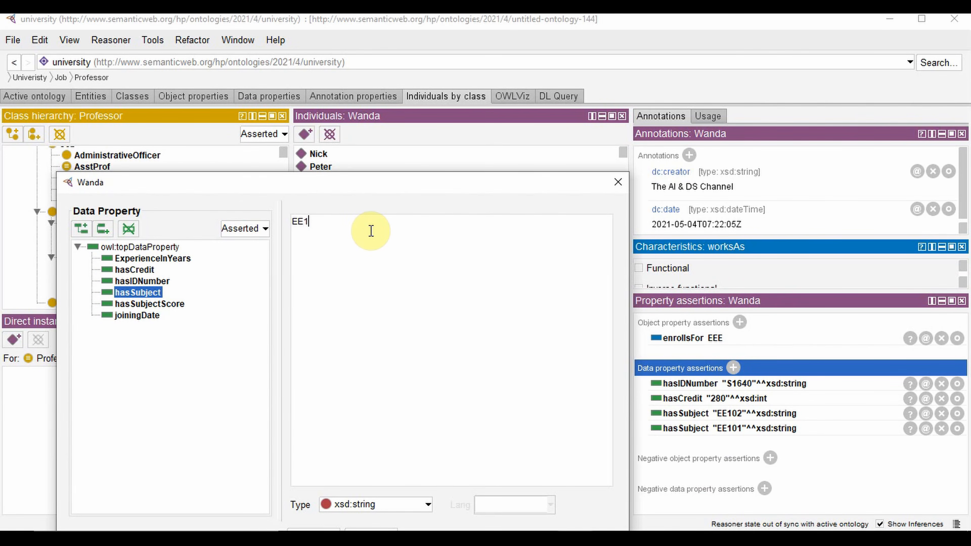
pyautogui.write('07')
pyautogui.moveTo(267, 182); pyautogui.dragTo(267, 82)
pyautogui.click(314, 496)
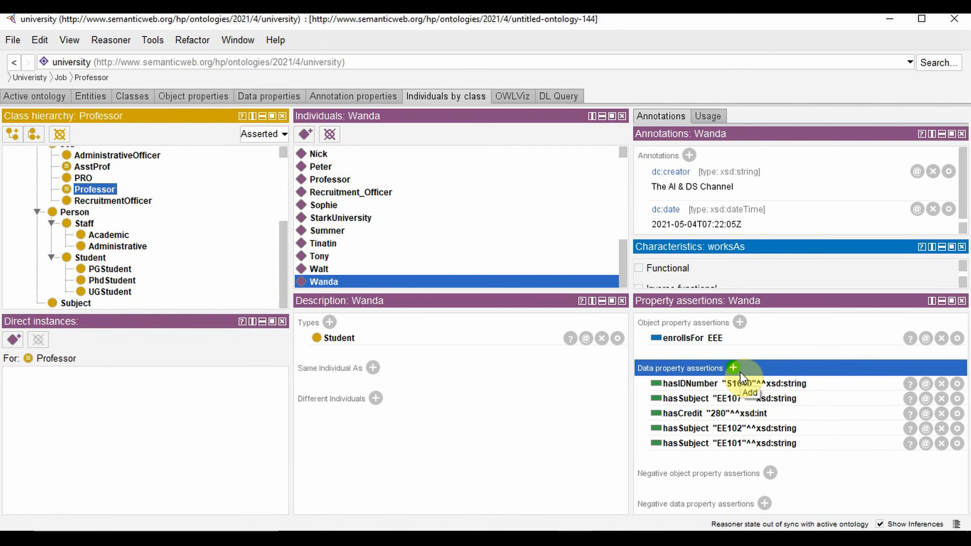
pyautogui.click(732, 367)
pyautogui.moveTo(405, 169); pyautogui.dragTo(432, 97)
pyautogui.click(351, 453)
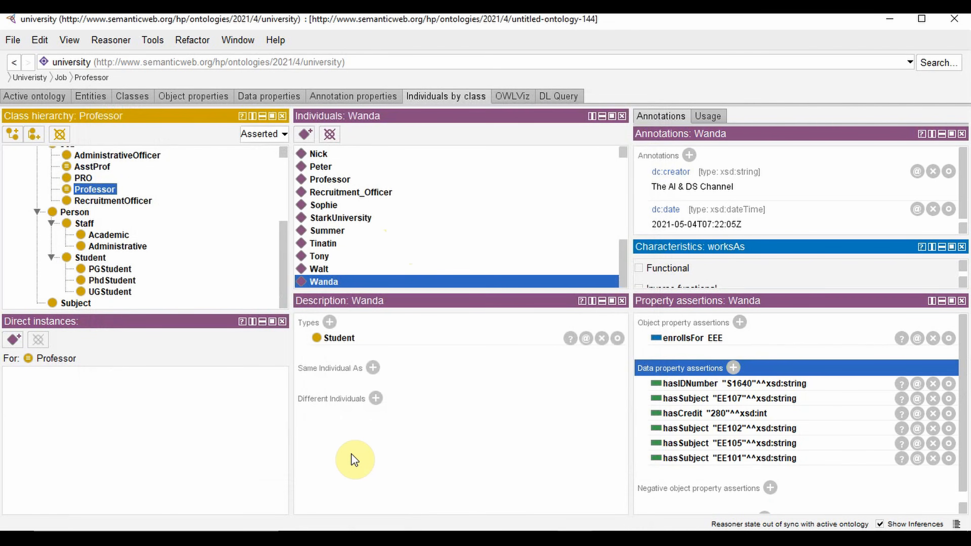
# Select the student directly below AssistantProfessor and add the object property assertion enrollsFor ME.
pyautogui.scroll(10, 341, 206)
pyautogui.click(323, 217)
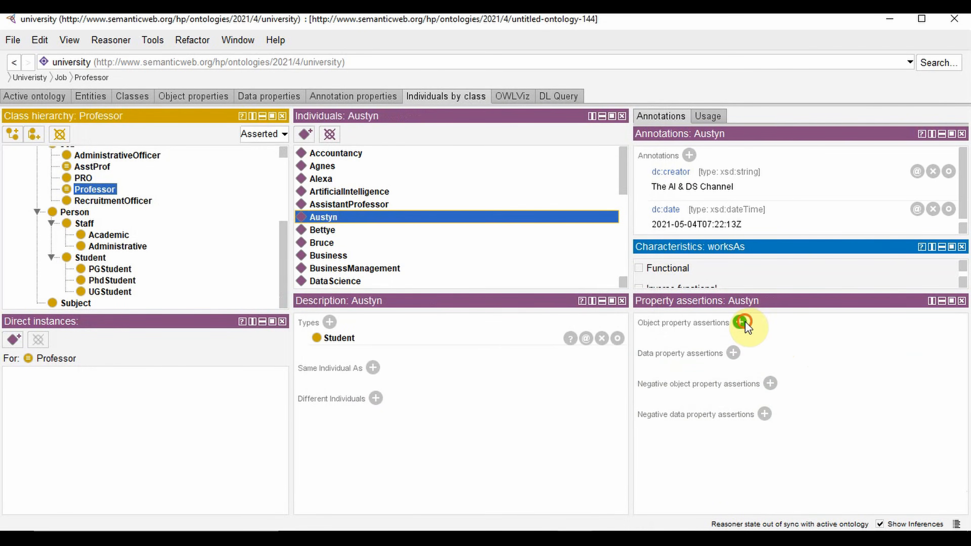
pyautogui.click(739, 322)
pyautogui.write('en')
pyautogui.hotkey('ctrl', 'space')
pyautogui.press('Tab')
pyautogui.write('ME')
pyautogui.press('Return')
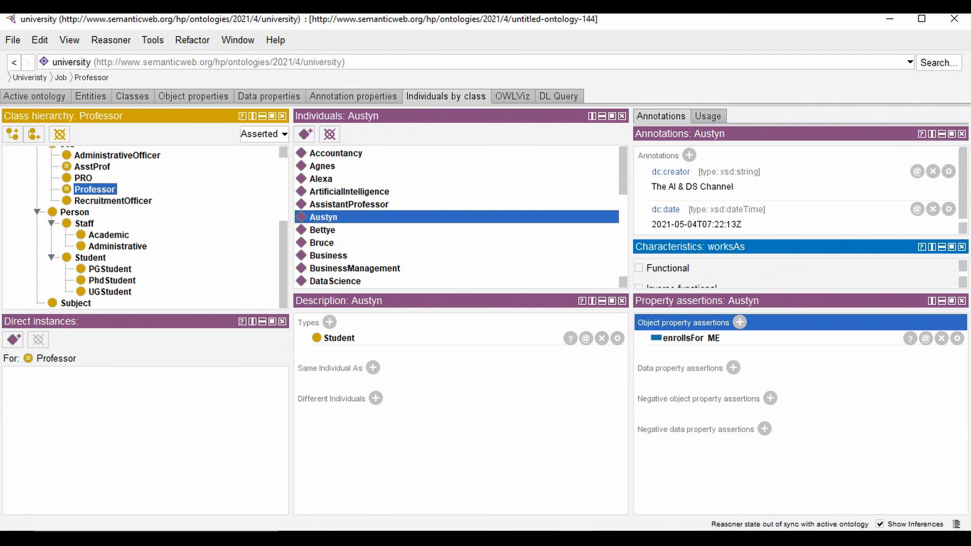
# Add a hasIDNumber assertion with the student's ID number and type xsd:string to the student directly below AssistantProfessor.
pyautogui.click(733, 367)
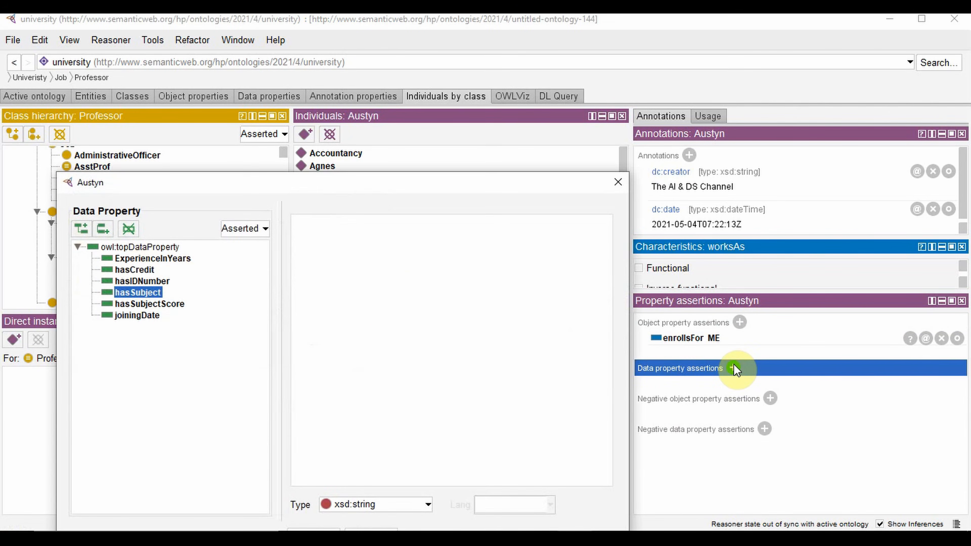
pyautogui.moveTo(271, 187); pyautogui.dragTo(307, 91)
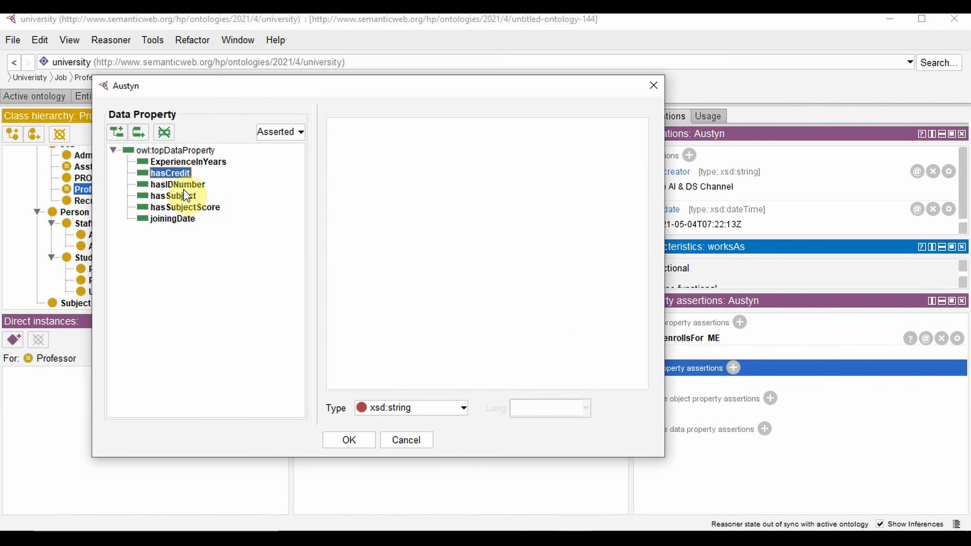
pyautogui.click(178, 184)
pyautogui.click(349, 440)
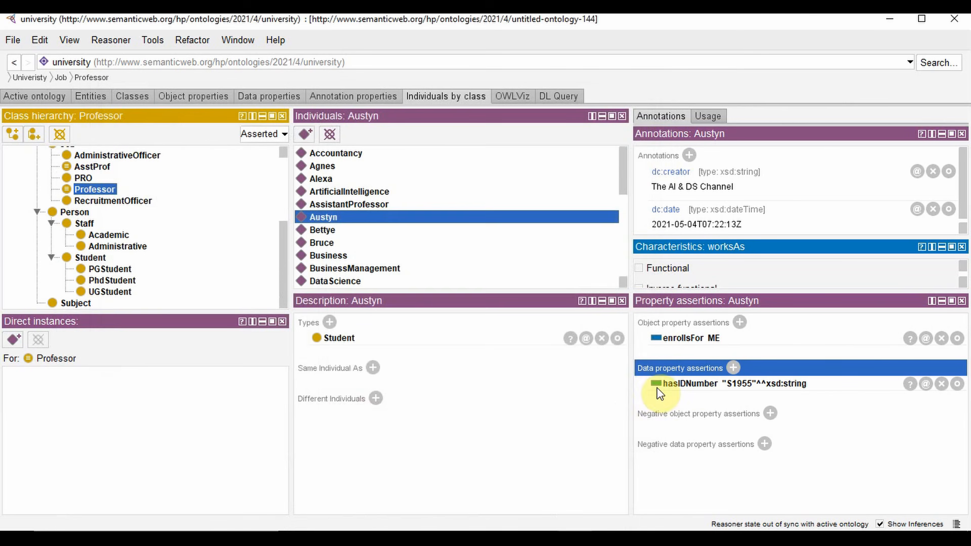
# Add a hasCredit data property assertion of 100 with type xsd:int to the selected student.
pyautogui.click(733, 368)
pyautogui.click(134, 269)
pyautogui.click(427, 503)
pyautogui.click(396, 450)
pyautogui.click(375, 367)
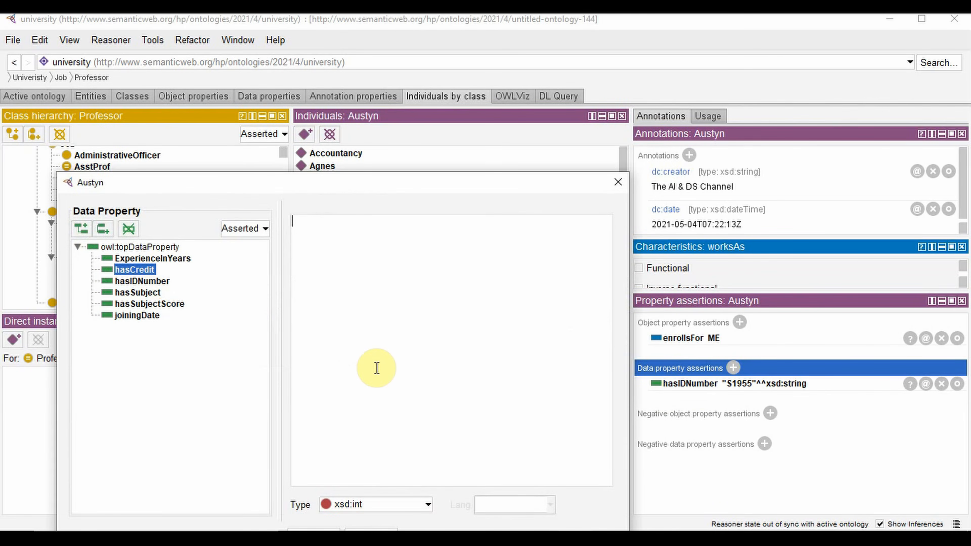
pyautogui.click(348, 440)
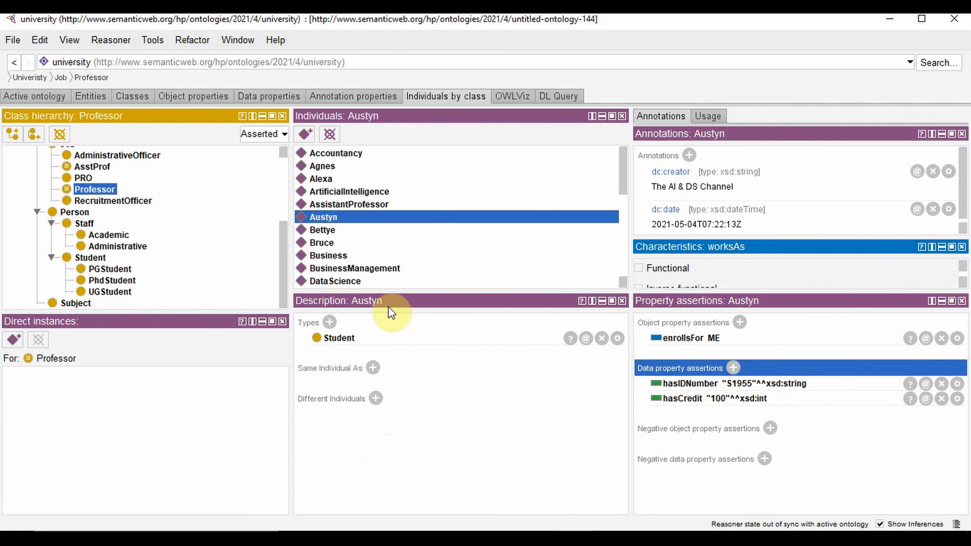
# Select the student directly below DataScience and add the object property assertion enrollsFor ME.
pyautogui.scroll(-2, 390, 191)
pyautogui.click(324, 217)
pyautogui.click(739, 322)
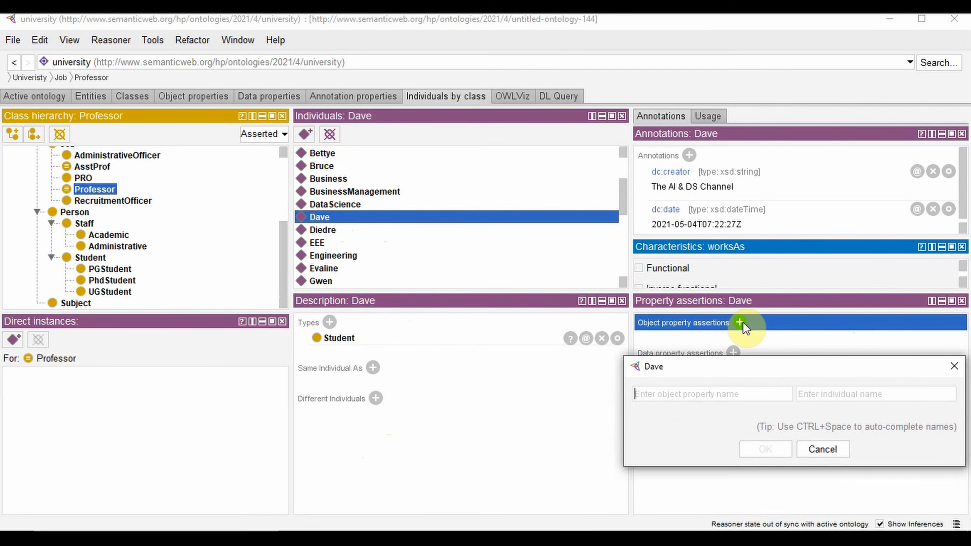
pyautogui.write('enrollsFor')
pyautogui.press('Tab')
pyautogui.write('ME')
pyautogui.press('Return')
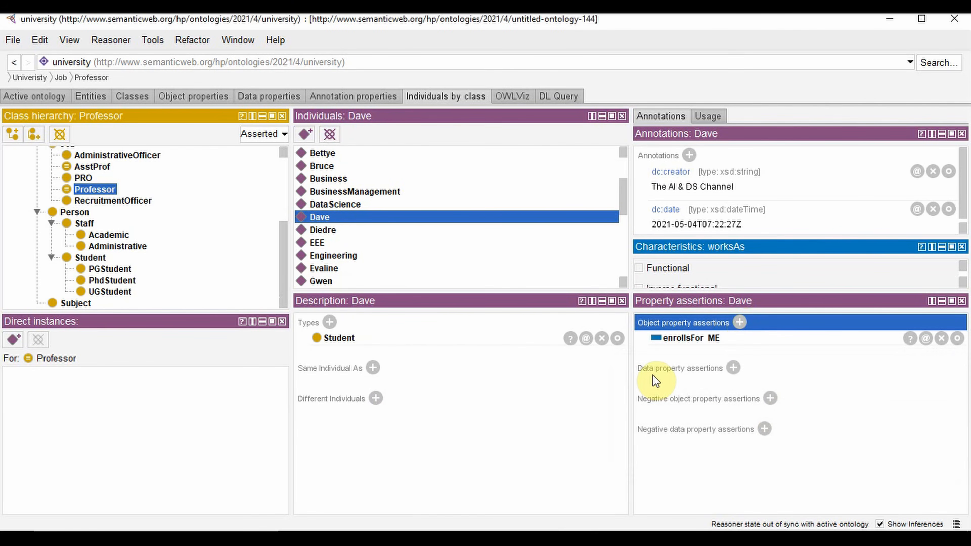
# Add a hasCredit data property assertion of 120 with type xsd:int to the student directly below DataScience.
pyautogui.click(733, 368)
pyautogui.click(135, 270)
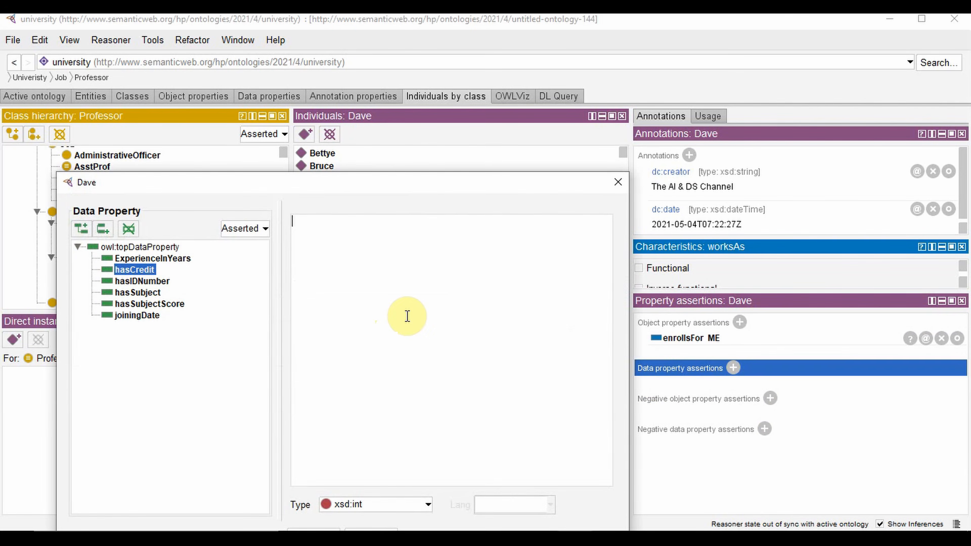
pyautogui.write('120')
pyautogui.press('Return')
# Add a hasIDNumber assertion with the student's ID number and type xsd:string to the selected student.
pyautogui.click(733, 367)
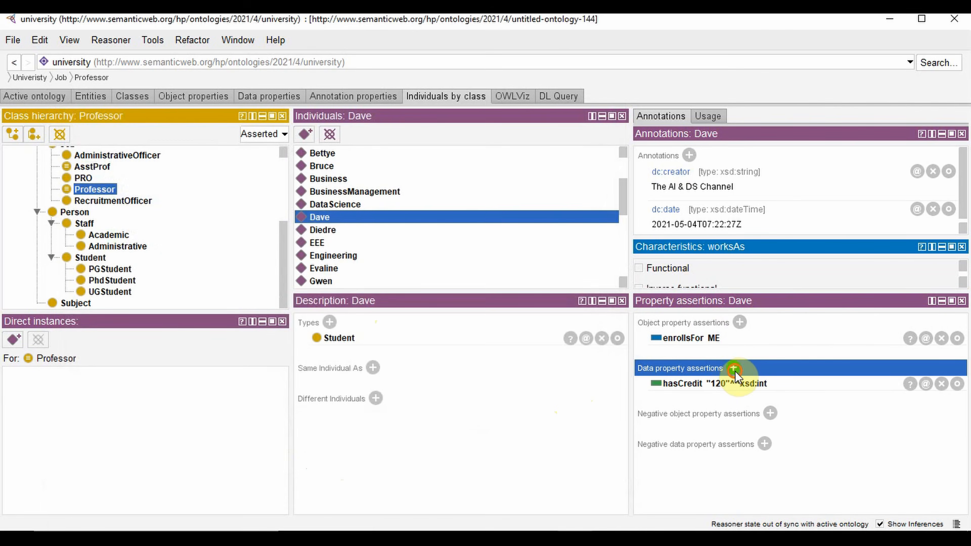
pyautogui.click(142, 282)
pyautogui.click(410, 433)
pyautogui.click(368, 367)
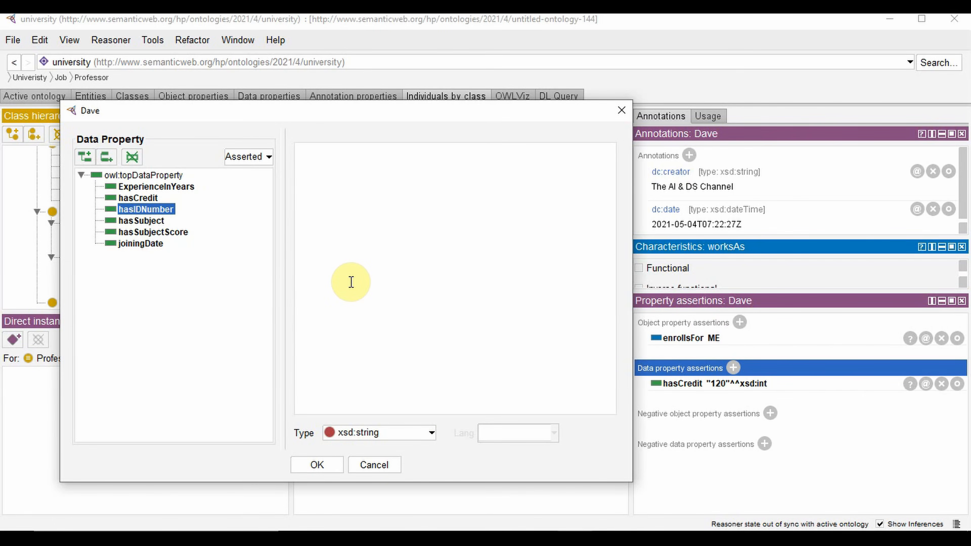
pyautogui.write('S1988')
pyautogui.click(317, 465)
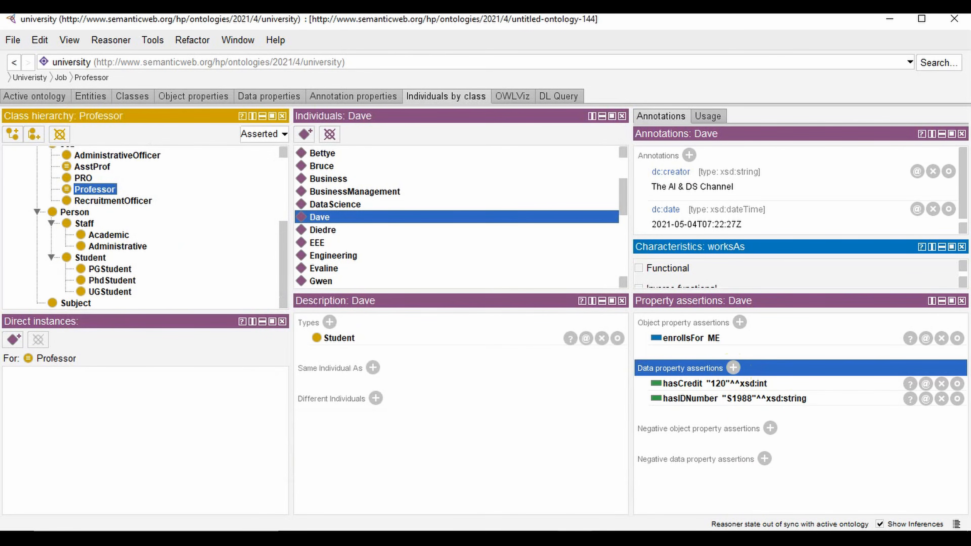
# Add two hasSubject data property assertions, ME102 and ME103, with type xsd:string to the selected student.
pyautogui.click(733, 367)
pyautogui.click(153, 293)
pyautogui.click(319, 285)
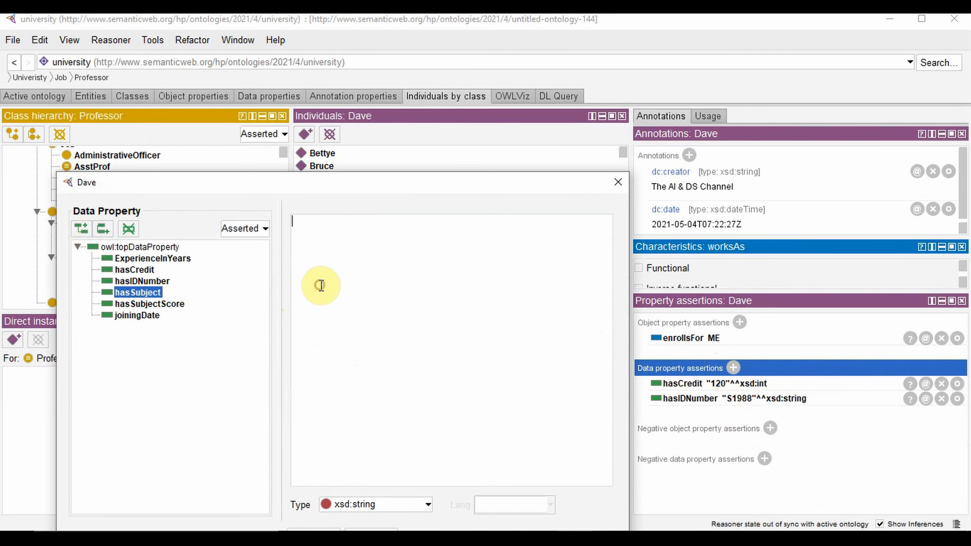
pyautogui.write('ME102')
pyautogui.click(313, 516)
pyautogui.click(733, 367)
pyautogui.write('ME103')
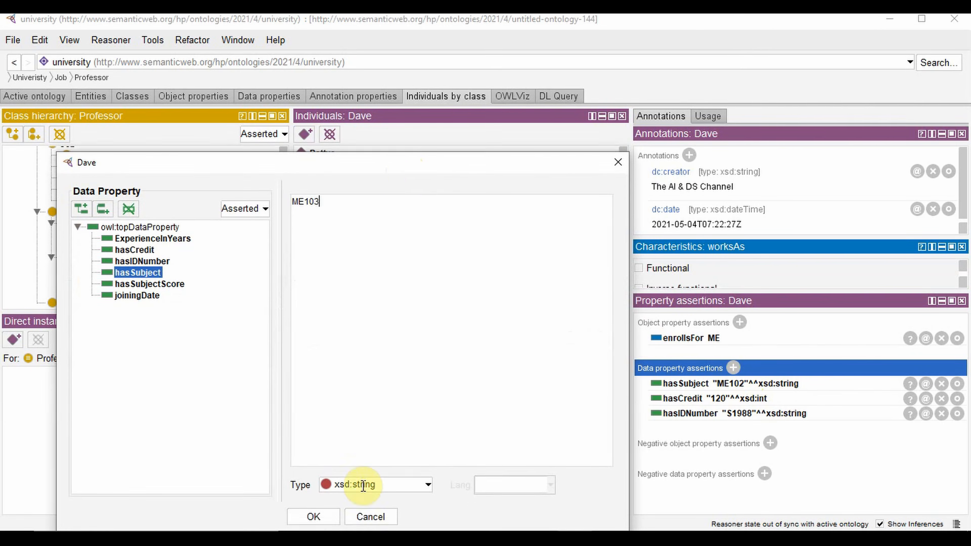
pyautogui.click(313, 516)
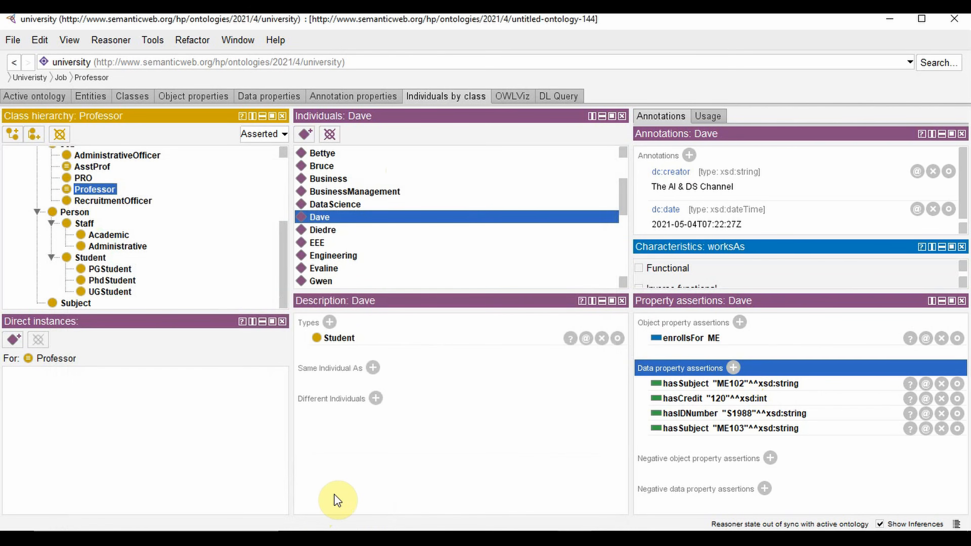
# Select the student two rows below StarkUniversity and add the object property assertion enrollsFor ME.
pyautogui.scroll(-6, 333, 260)
pyautogui.click(323, 280)
pyautogui.click(738, 322)
pyautogui.write('enrollsFor')
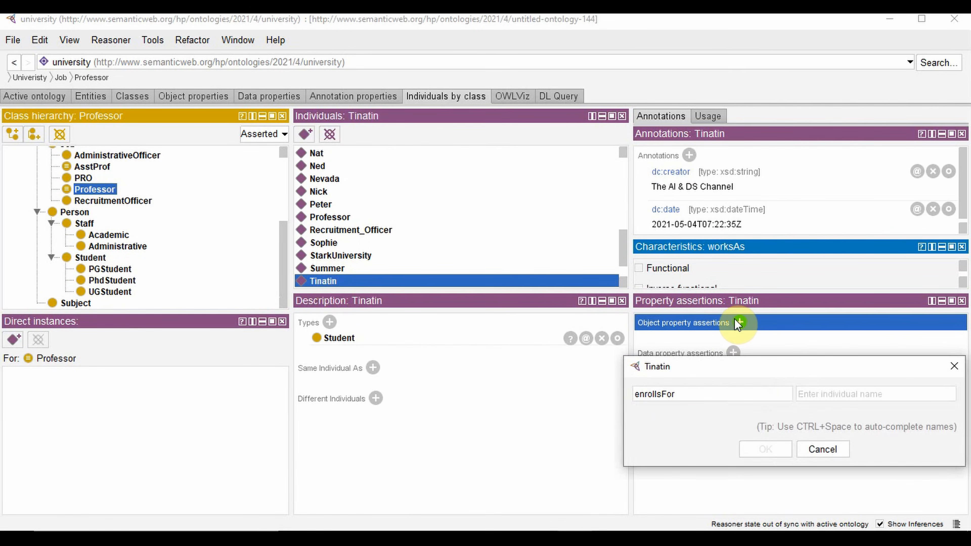
pyautogui.press('Tab')
pyautogui.write('ME')
pyautogui.press('Return')
# Add two hasSubject data property assertions, ME101 and ME103, with type xsd:string to the student enrolled for ME.
pyautogui.click(730, 368)
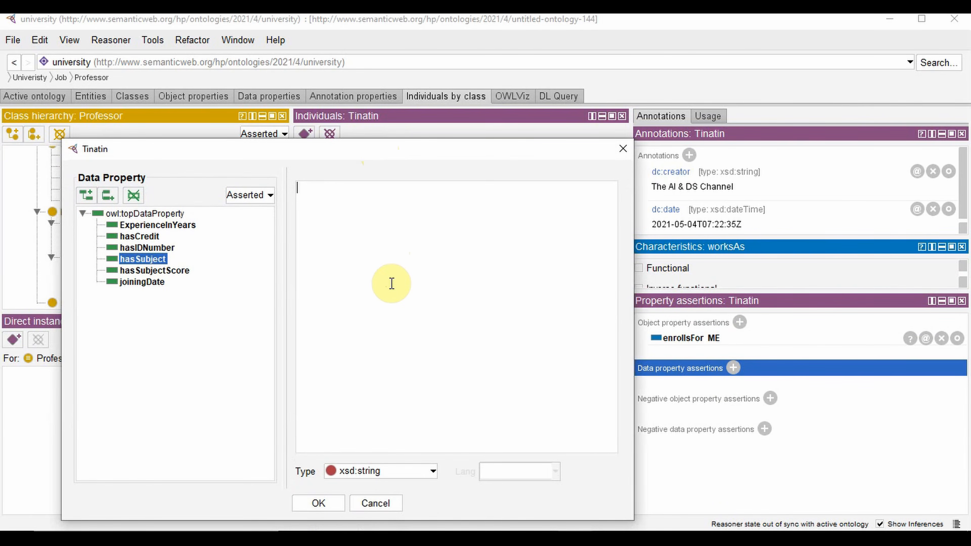
pyautogui.write('ME101')
pyautogui.click(335, 506)
pyautogui.click(733, 368)
pyautogui.click(334, 206)
pyautogui.write('ME103')
pyautogui.moveTo(337, 187); pyautogui.dragTo(346, 122)
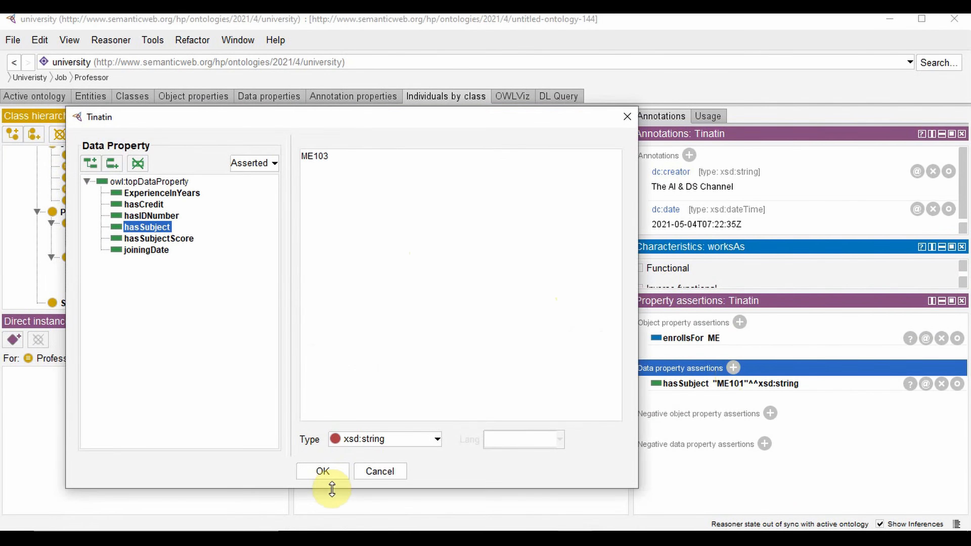
pyautogui.click(323, 471)
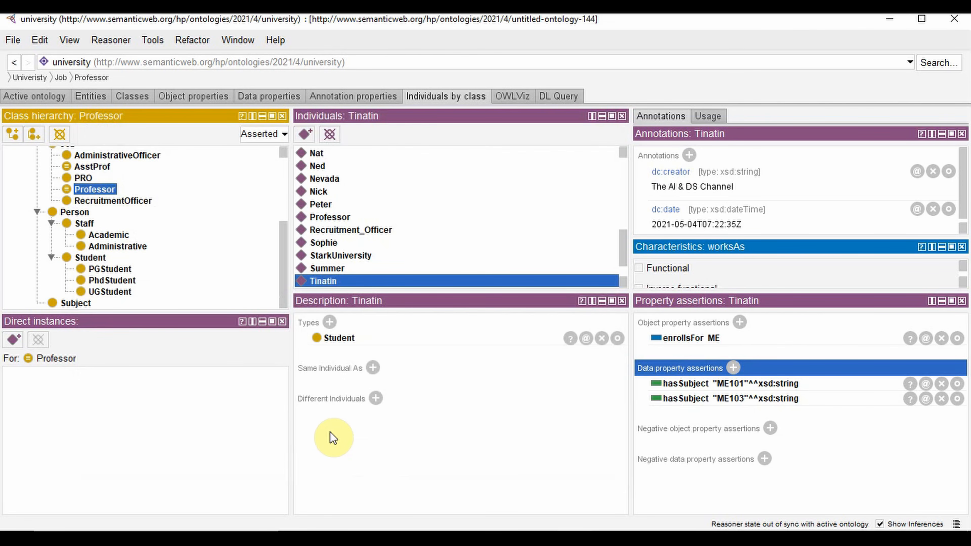
# Add a hasIDNumber assertion with the ME student's ID number and type xsd:string.
pyautogui.click(733, 367)
pyautogui.click(171, 277)
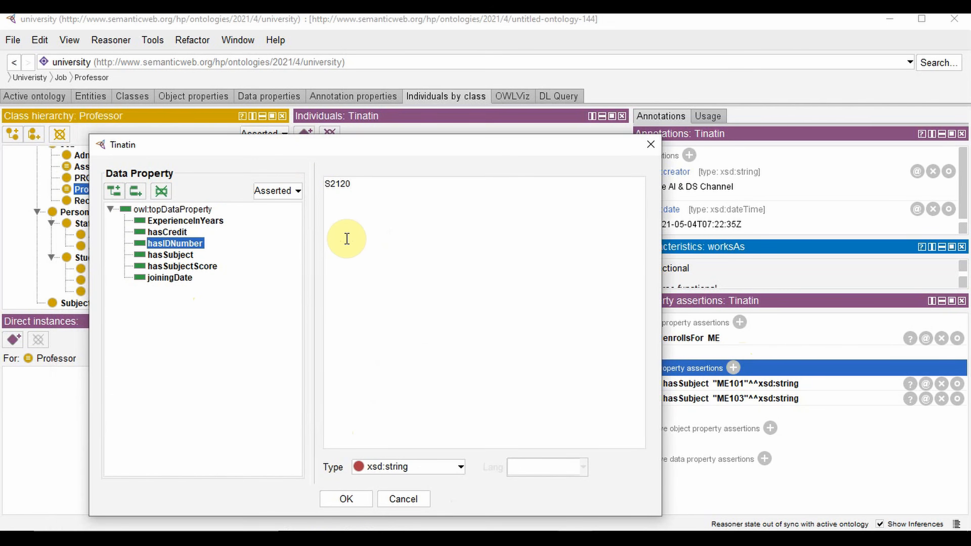
pyautogui.click(346, 499)
# Add a hasCredit data property assertion of 65 with type xsd:int to the selected student.
pyautogui.click(733, 367)
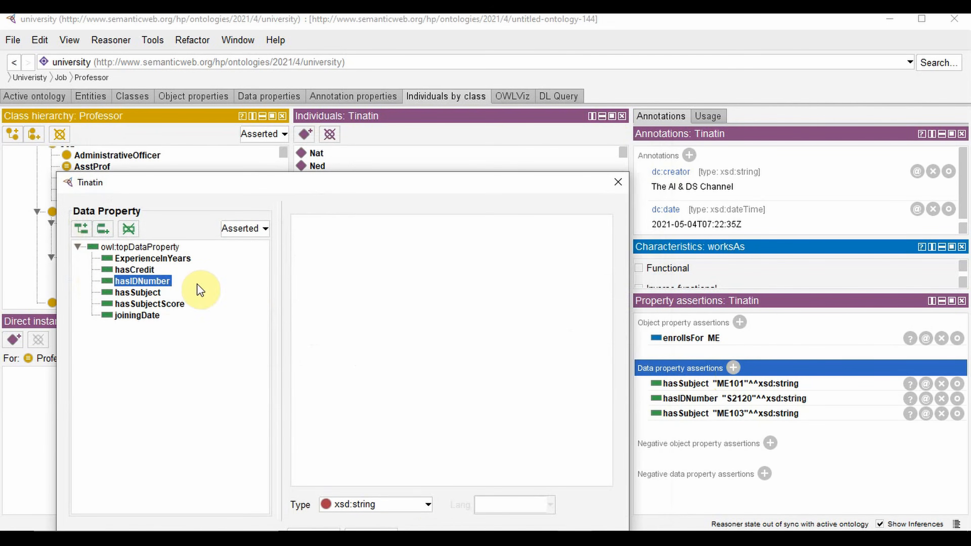
pyautogui.click(134, 269)
pyautogui.click(375, 504)
pyautogui.click(359, 436)
pyautogui.write('65')
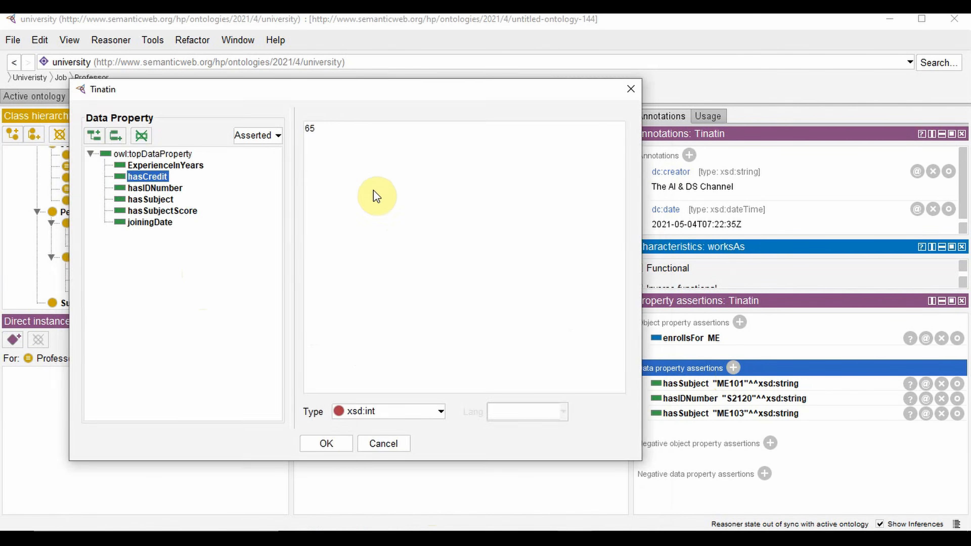
pyautogui.click(332, 442)
# Select the student directly below Accountancy and add the object property assertion enrollsFor Accountancy.
pyautogui.scroll(10, 372, 235)
pyautogui.scroll(3, 346, 239)
pyautogui.click(336, 165)
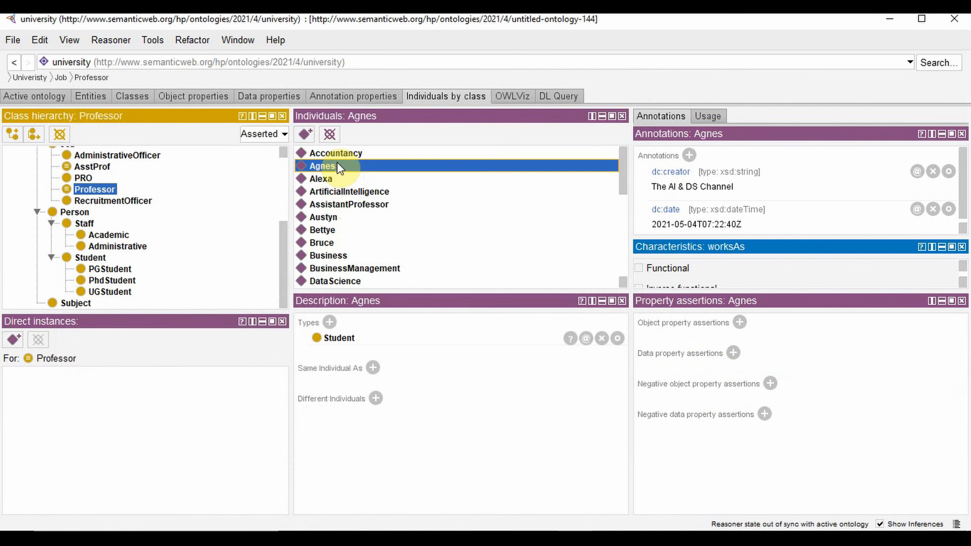
pyautogui.click(740, 322)
pyautogui.write('acc')
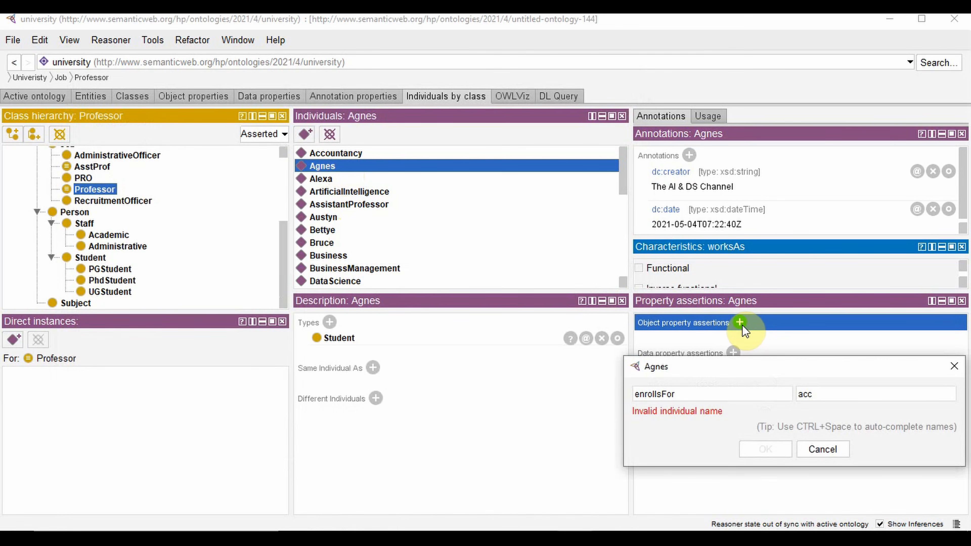
pyautogui.hotkey('ctrl', 'space')
pyautogui.press('Return')
# Add a hasCredit data property assertion of 200 with type xsd:int to the student directly below Accountancy.
pyautogui.click(733, 367)
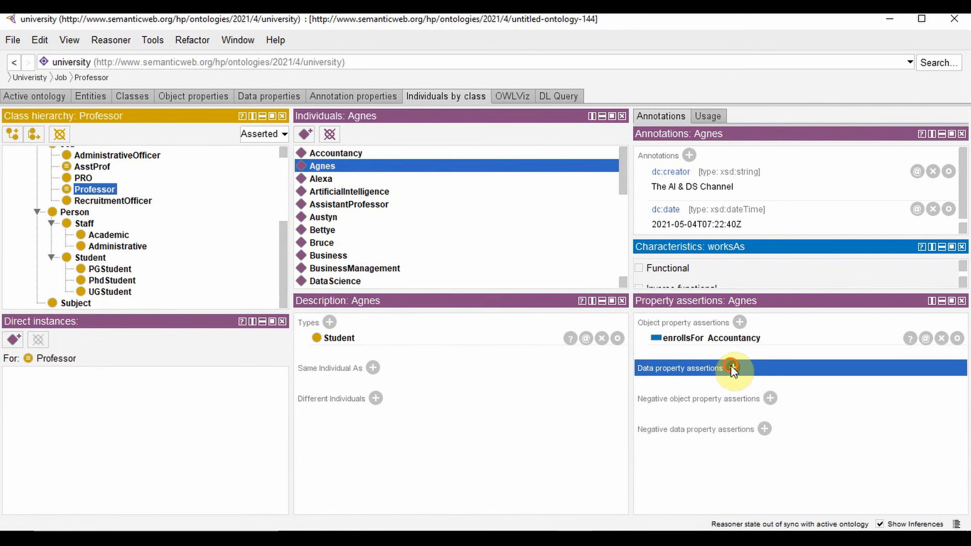
pyautogui.write('200')
pyautogui.click(330, 462)
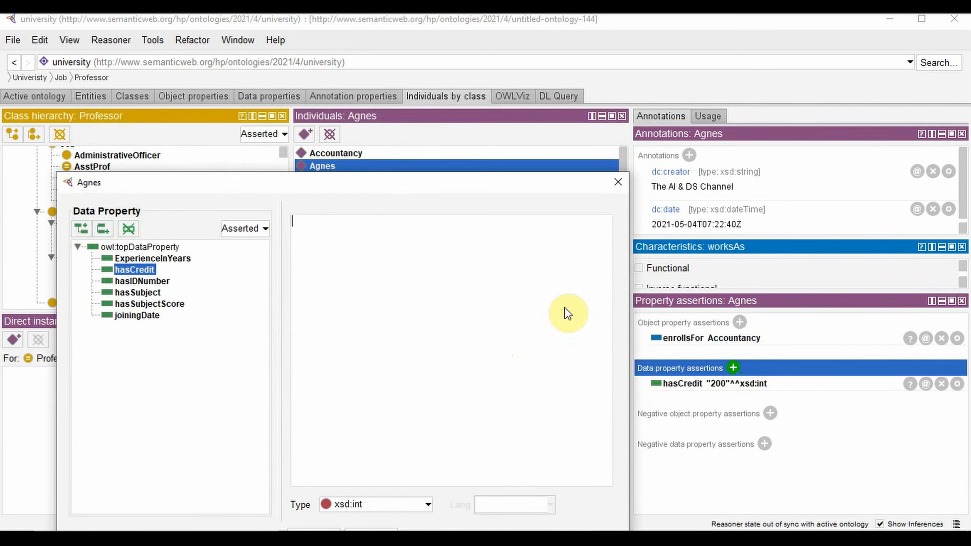
# Add a data property assertion holding the student's ID number under hasCredit, with type xsd:string.
pyautogui.click(418, 436)
pyautogui.click(413, 367)
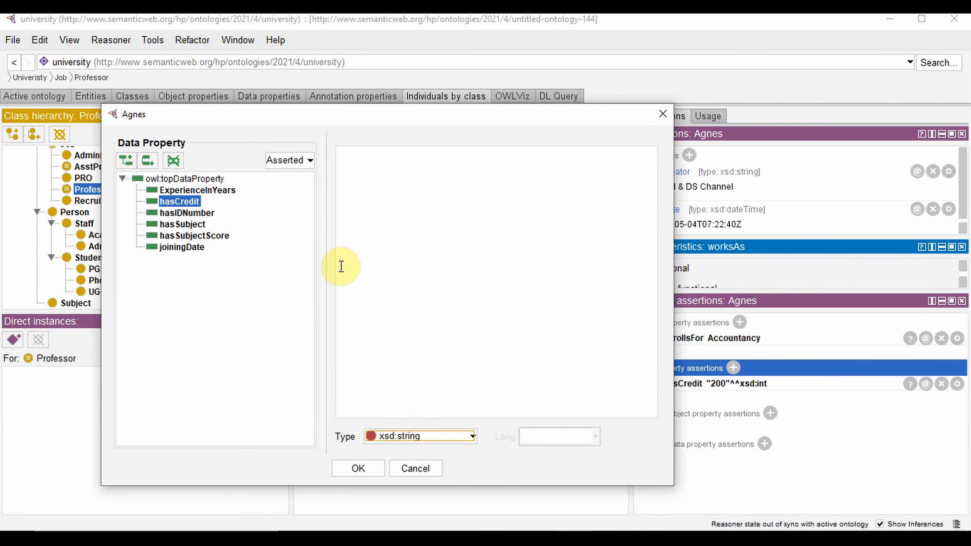
pyautogui.click(341, 266)
pyautogui.write('S')
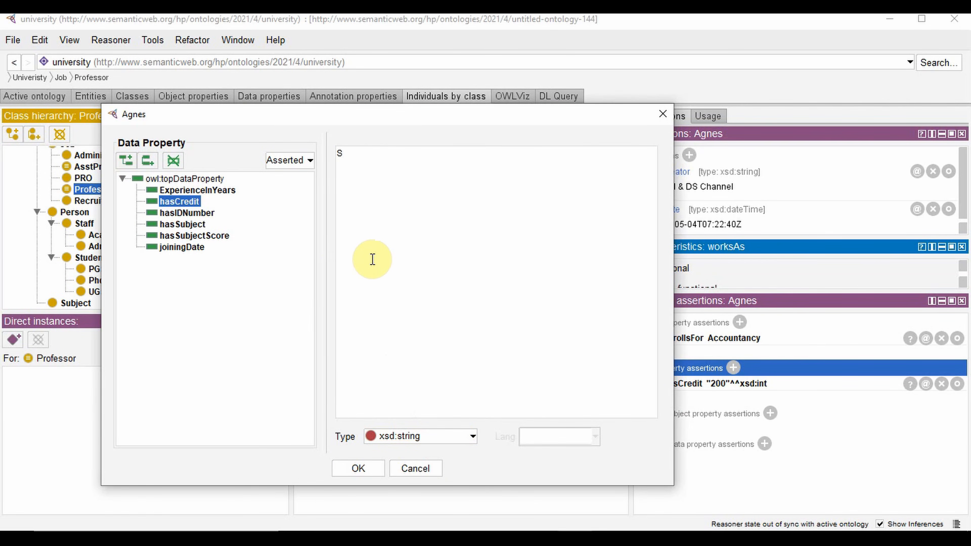
pyautogui.write('2115')
pyautogui.click(358, 468)
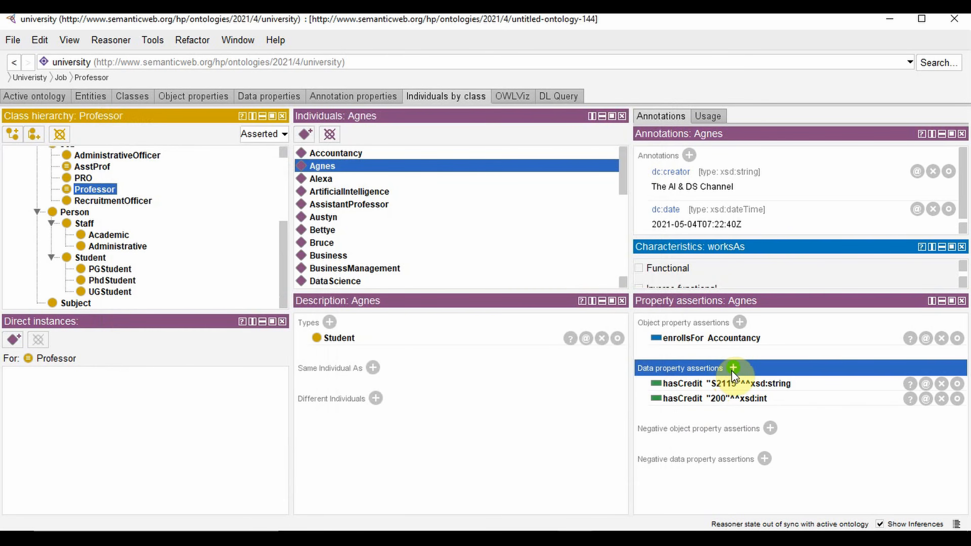
# Change the property of the assertion holding the student's ID number to hasIDNumber.
pyautogui.click(954, 384)
pyautogui.click(146, 247)
pyautogui.moveTo(367, 143); pyautogui.dragTo(356, 90)
pyautogui.click(308, 476)
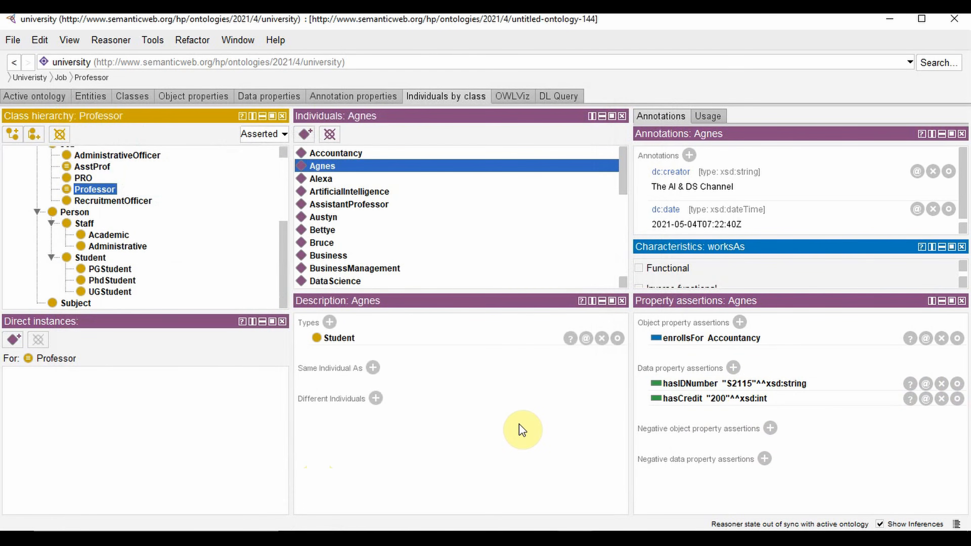
# Add two hasSubject data property assertions, AC102 and AC101, with type xsd:string to the student directly below Accountancy.
pyautogui.click(733, 368)
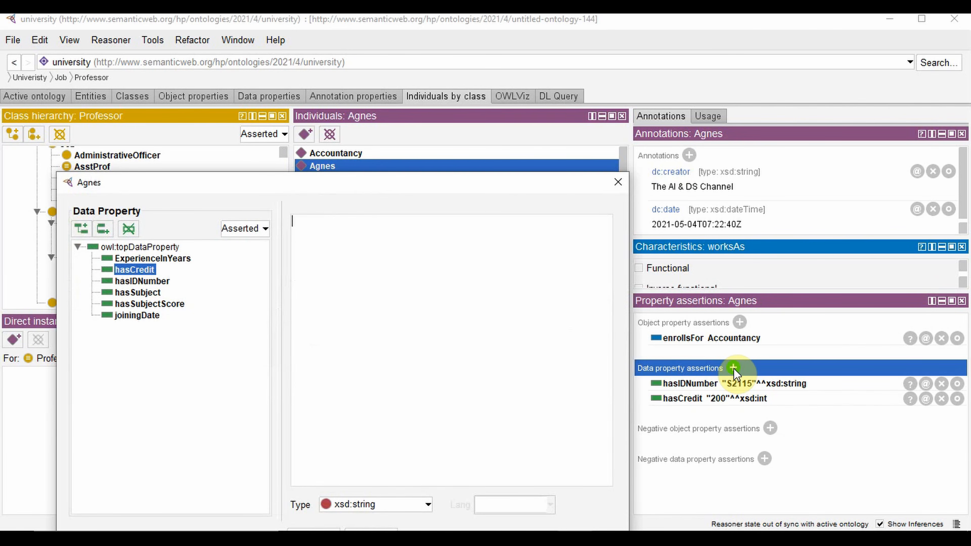
pyautogui.click(137, 293)
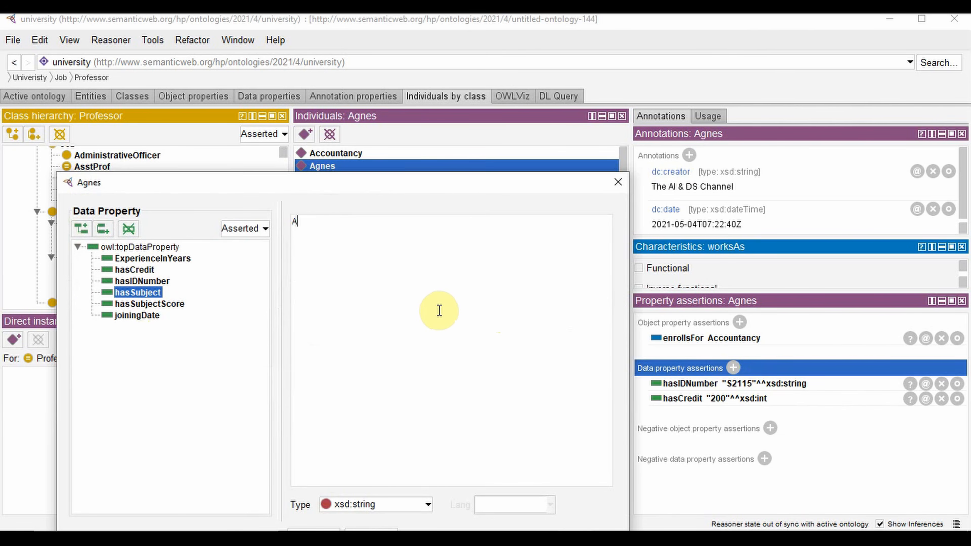
pyautogui.write('102')
pyautogui.press('Return')
pyautogui.click(733, 367)
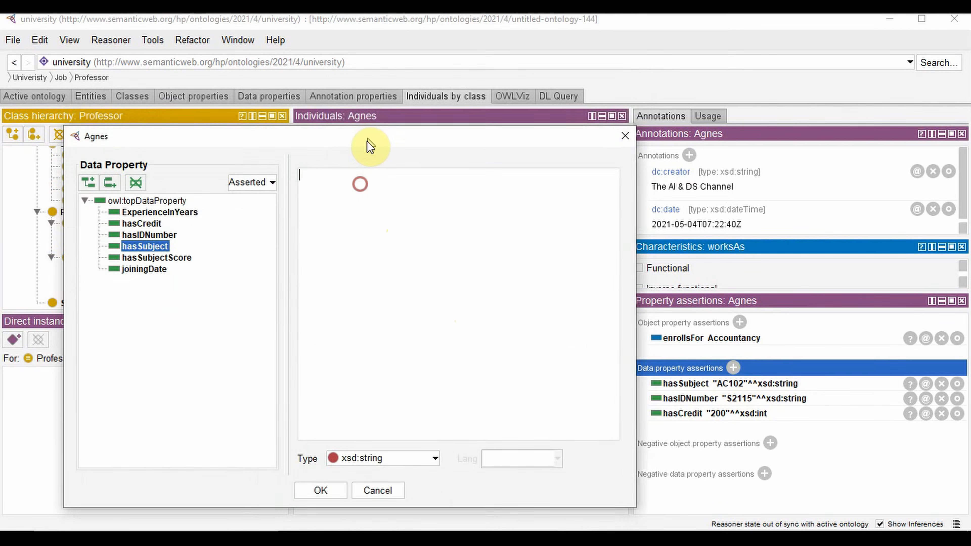
pyautogui.write('AC101')
pyautogui.click(321, 488)
# Add two more hasSubject data property assertions, AC103 and AC105, with type xsd:string to the same student.
pyautogui.click(732, 367)
pyautogui.write('AC103')
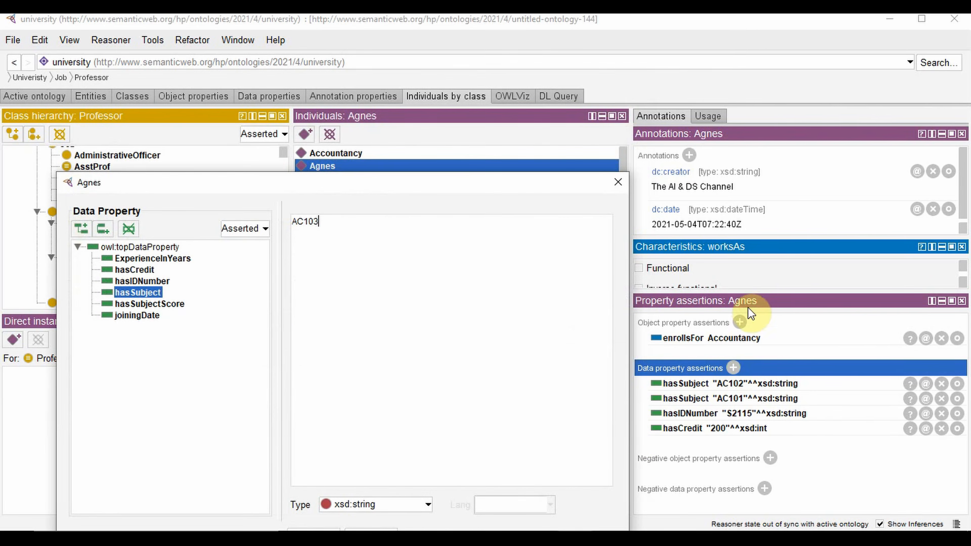
pyautogui.click(326, 457)
pyautogui.click(733, 367)
pyautogui.write('AC105')
pyautogui.click(325, 451)
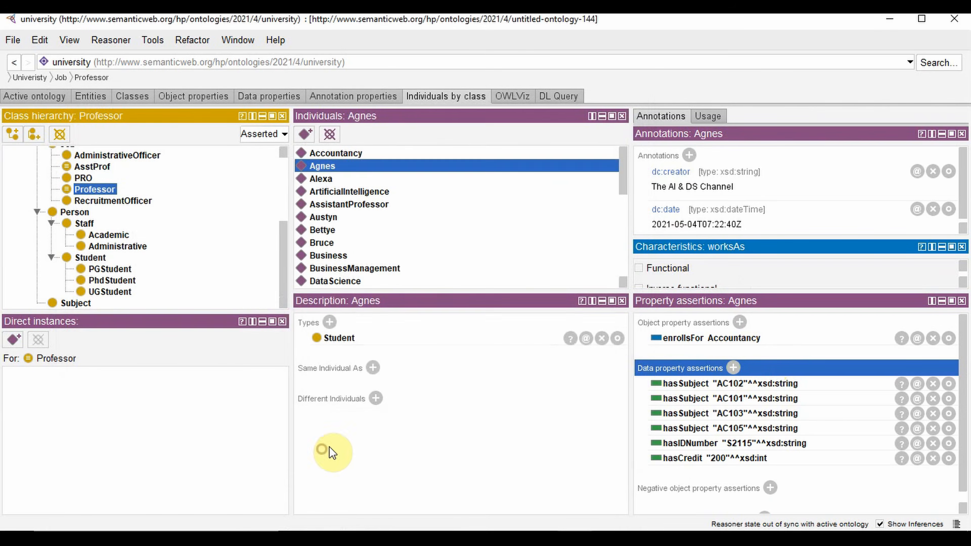
# Select the student directly below Engineering and add the object property assertion enrollsFor Accountancy.
pyautogui.scroll(-3, 377, 252)
pyautogui.click(378, 229)
pyautogui.click(738, 322)
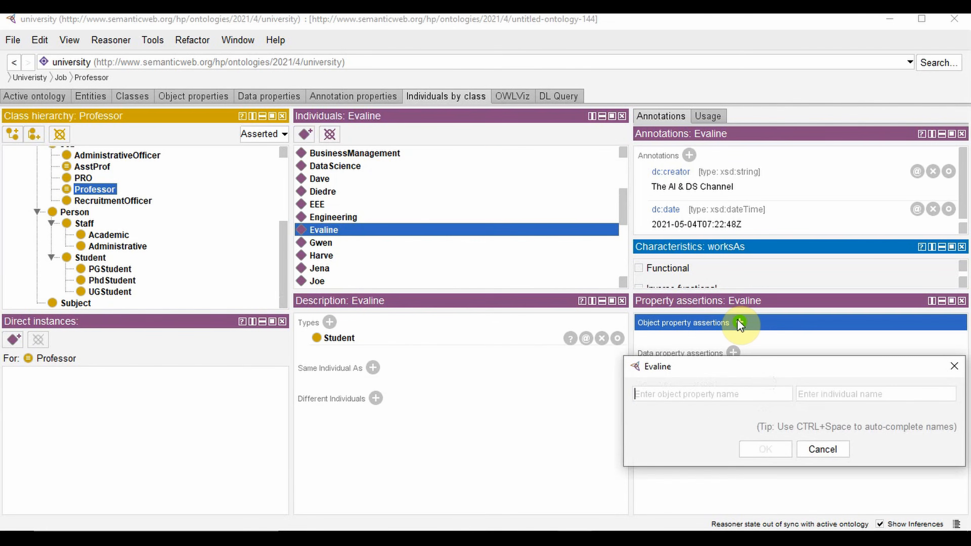
pyautogui.write('enrollsFor')
pyautogui.press('Tab')
pyautogui.write('Accountancy')
pyautogui.press('Return')
# Add hasSubject data property assertions AC101 and AC102 with type xsd:string to the student directly below Engineering.
pyautogui.click(733, 367)
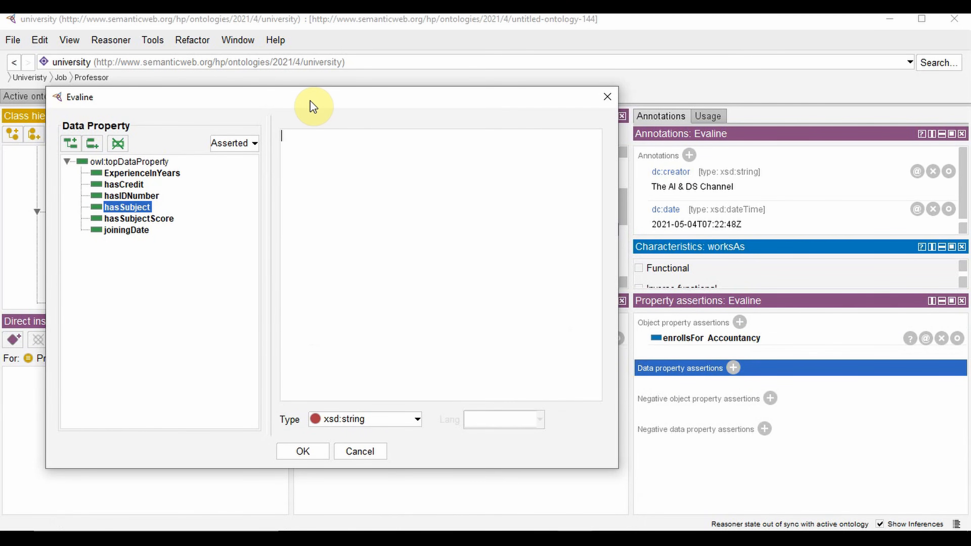
pyautogui.write('AC101')
pyautogui.click(302, 451)
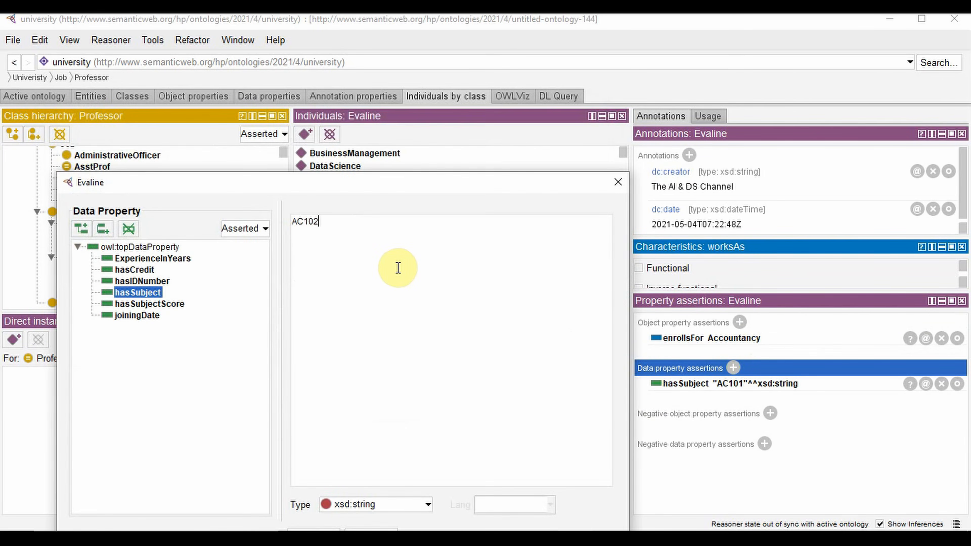
pyautogui.moveTo(405, 178); pyautogui.dragTo(412, 85)
pyautogui.click(325, 444)
# Add hasSubject data property assertions AC105 and AC103 with type xsd:string to the student directly below Engineering.
pyautogui.click(733, 368)
pyautogui.write('AC105')
pyautogui.moveTo(481, 179); pyautogui.dragTo(479, 138)
pyautogui.click(313, 491)
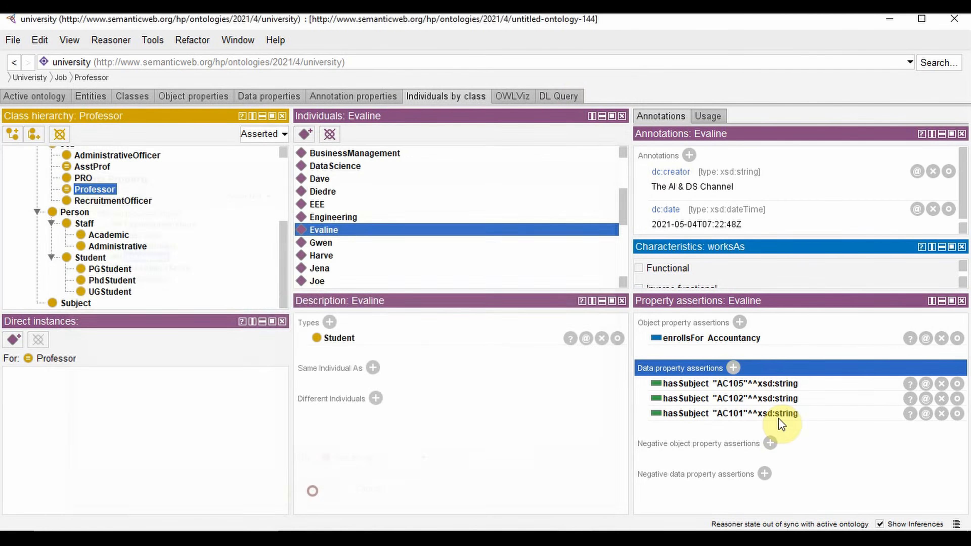
pyautogui.click(733, 368)
pyautogui.write('AC103')
pyautogui.moveTo(561, 193); pyautogui.dragTo(561, 118)
pyautogui.click(363, 449)
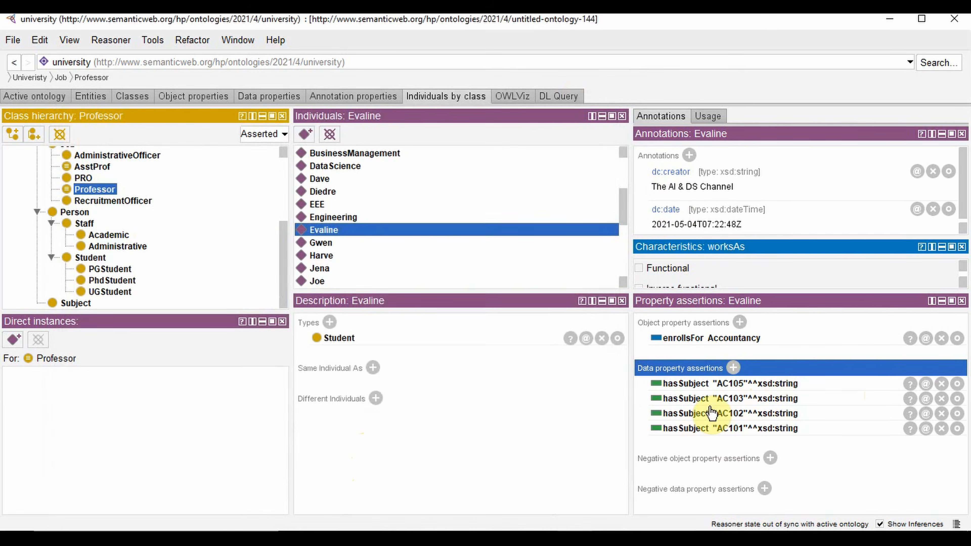
# Add a hasIDNumber assertion with the ID number of the student directly below Engineering and type xsd:string.
pyautogui.click(733, 368)
pyautogui.click(141, 277)
pyautogui.moveTo(267, 185); pyautogui.dragTo(298, 141)
pyautogui.write('S')
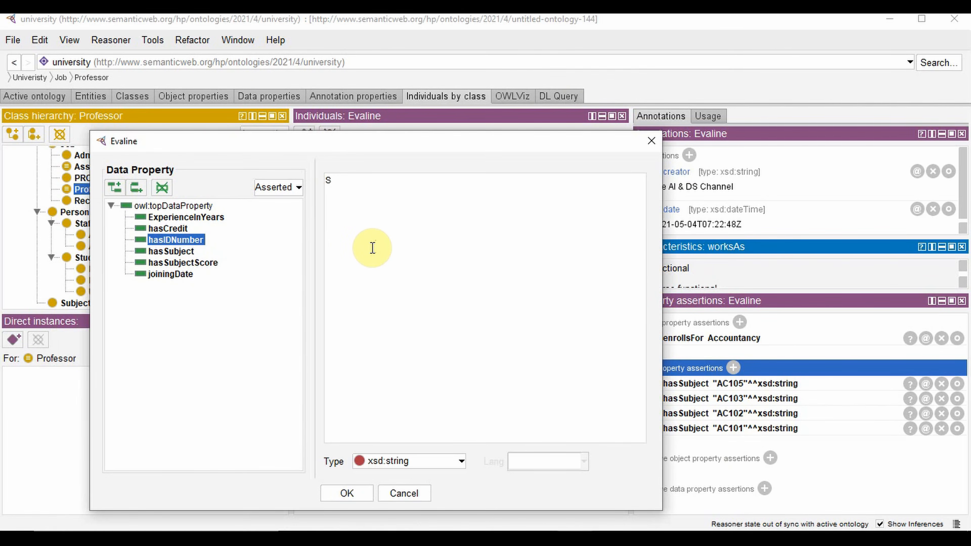
pyautogui.write('1203')
pyautogui.click(346, 492)
# Add a hasCredit data property assertion of 220 with type xsd:int to the student directly below Engineering.
pyautogui.click(732, 367)
pyautogui.click(144, 281)
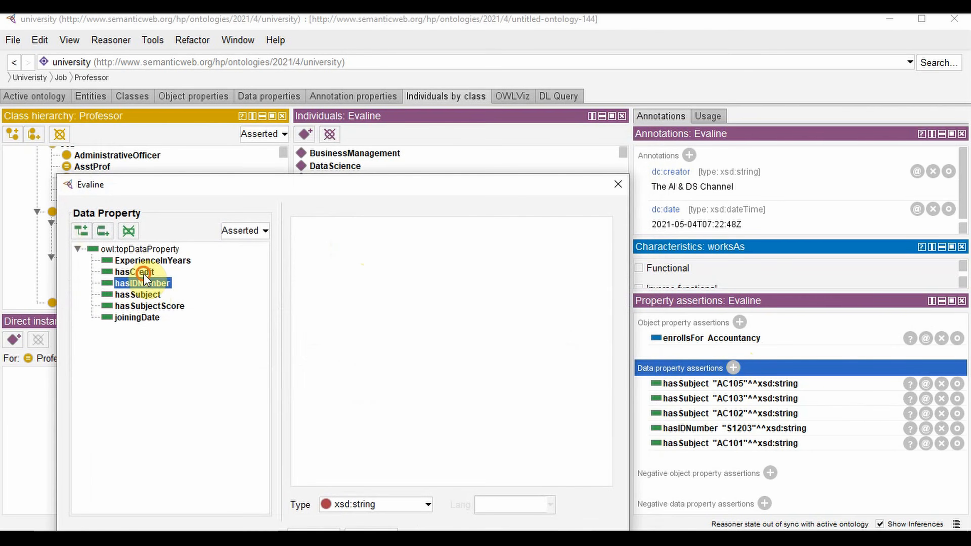
pyautogui.click(144, 272)
pyautogui.moveTo(350, 185); pyautogui.dragTo(358, 118)
pyautogui.click(415, 433)
pyautogui.scroll(3, 380, 389)
pyautogui.click(381, 340)
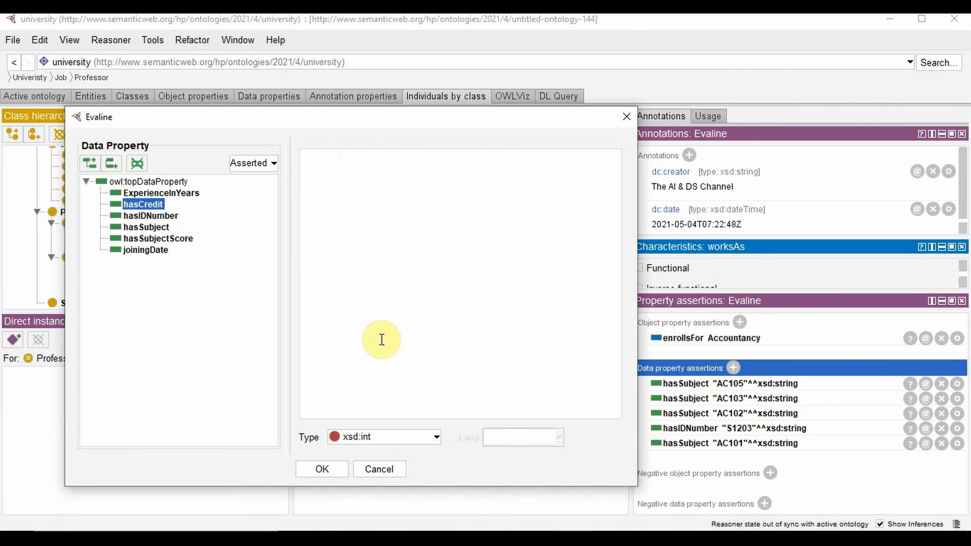
pyautogui.write('220')
pyautogui.click(321, 469)
# Select the student two rows above Business and add the object property assertion enrollsFor BusinessManagement.
pyautogui.scroll(3, 364, 273)
pyautogui.scroll(-1, 351, 279)
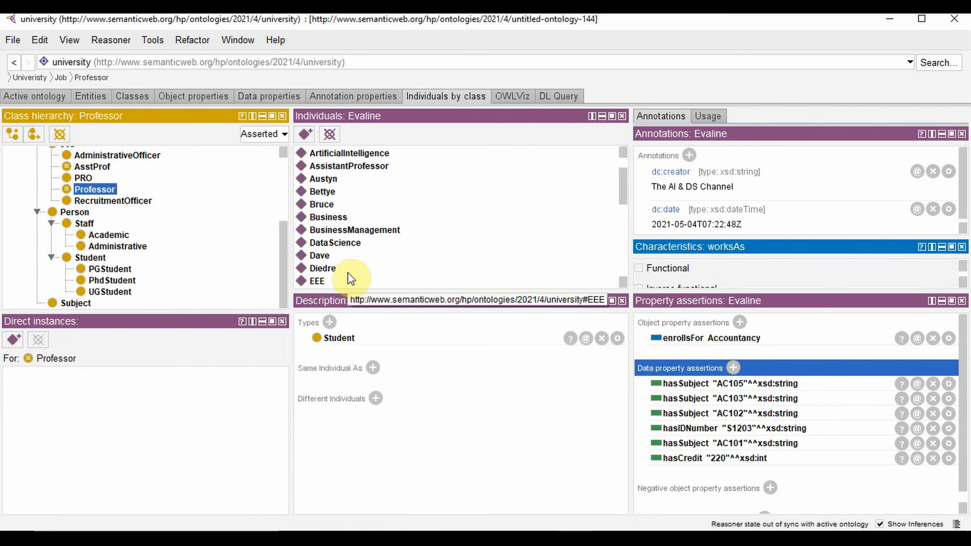
pyautogui.click(385, 191)
pyautogui.click(740, 322)
pyautogui.write('Business')
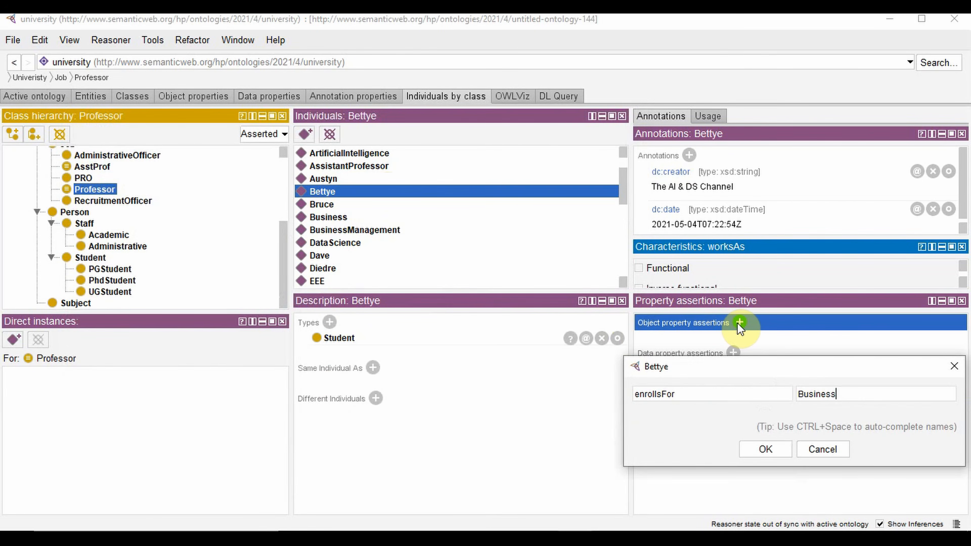
pyautogui.write('Management')
pyautogui.click(776, 450)
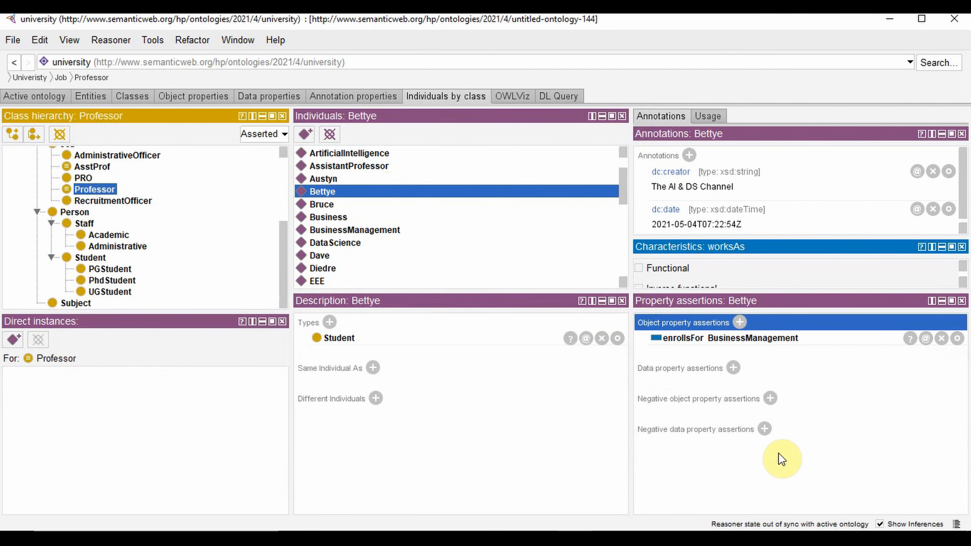
# Add a hasCredit data property assertion of 120 with type xsd:int to the student enrolled for BusinessManagement.
pyautogui.click(733, 368)
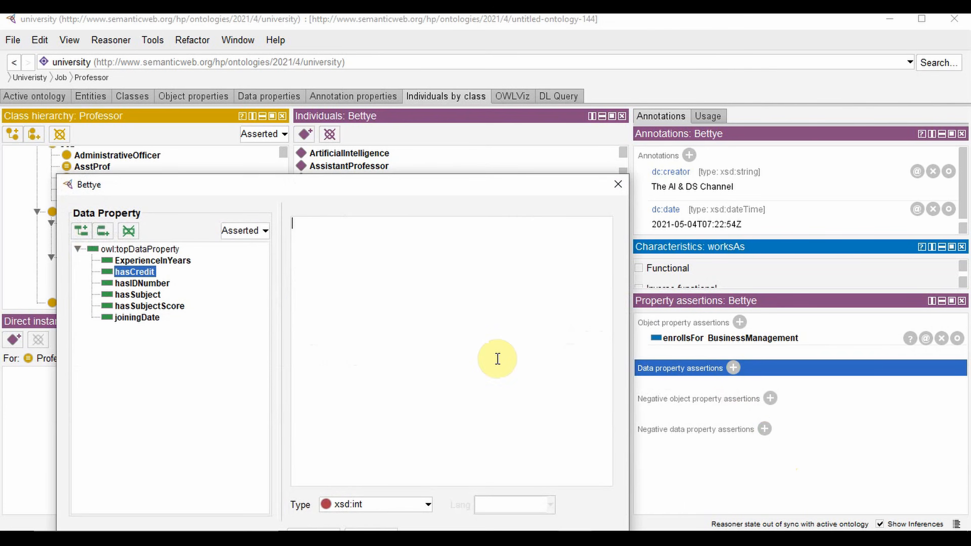
pyautogui.click(495, 359)
pyautogui.write('120')
pyautogui.press('Return')
# Add a hasIDNumber data property assertion with the student's ID number and type xsd:string to the selected BusinessManagement student.
pyautogui.click(732, 367)
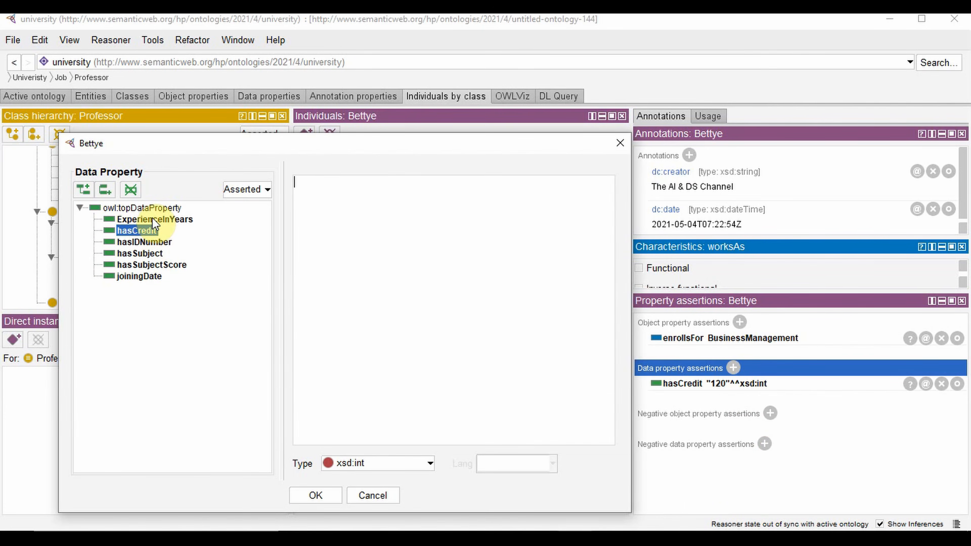
pyautogui.click(152, 244)
pyautogui.click(382, 463)
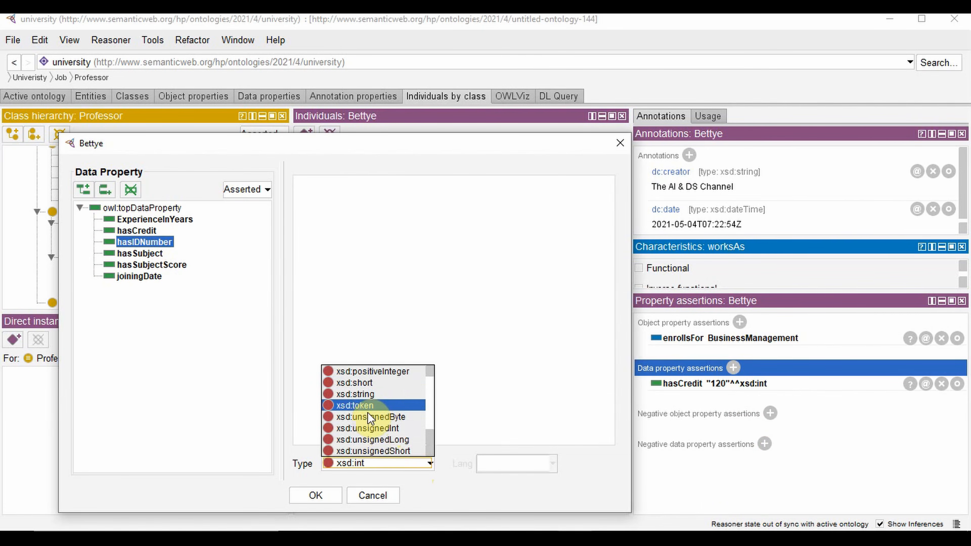
pyautogui.click(387, 380)
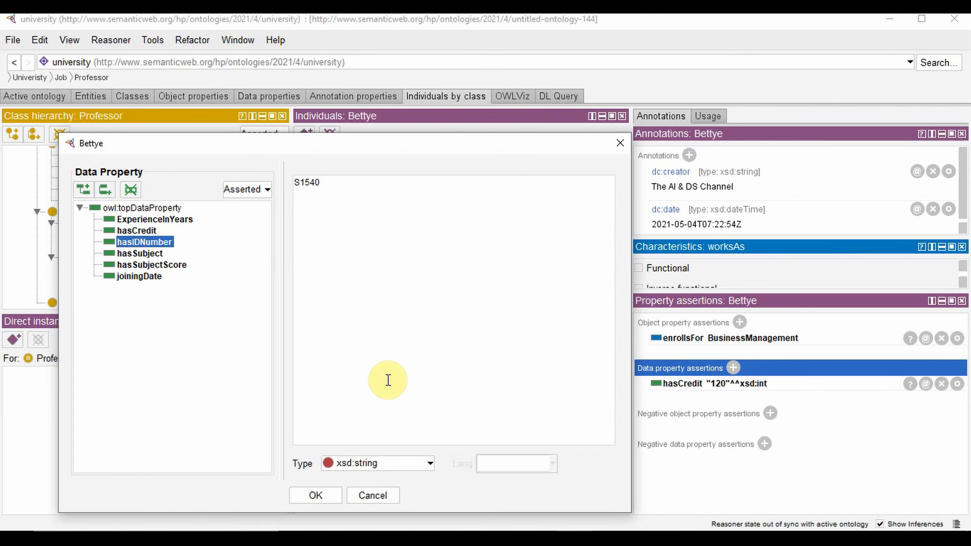
pyautogui.click(315, 496)
# Add two hasSubject data property assertions, BM101 and BM102, with type xsd:string to the same student.
pyautogui.click(732, 367)
pyautogui.click(445, 249)
pyautogui.write('BM')
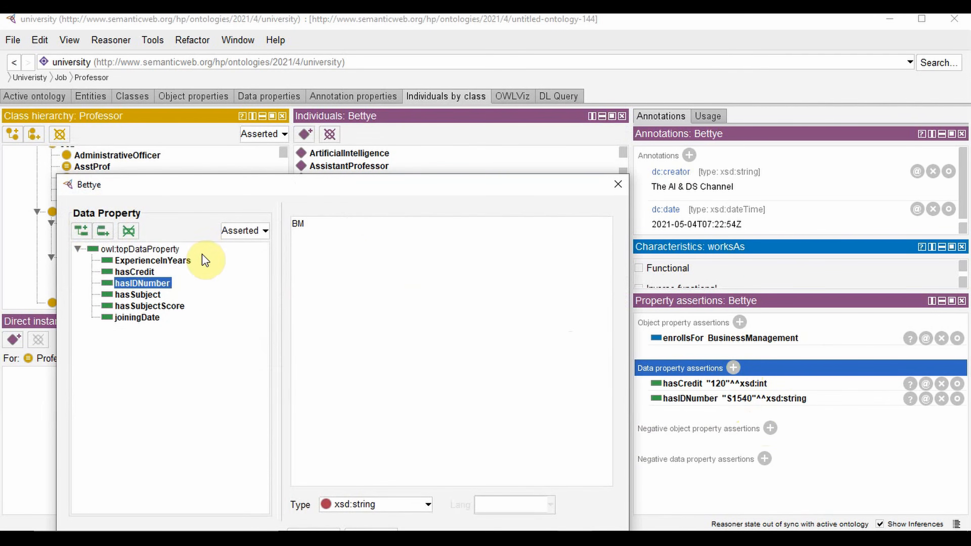
pyautogui.click(153, 296)
pyautogui.click(425, 291)
pyautogui.click(313, 529)
pyautogui.click(733, 368)
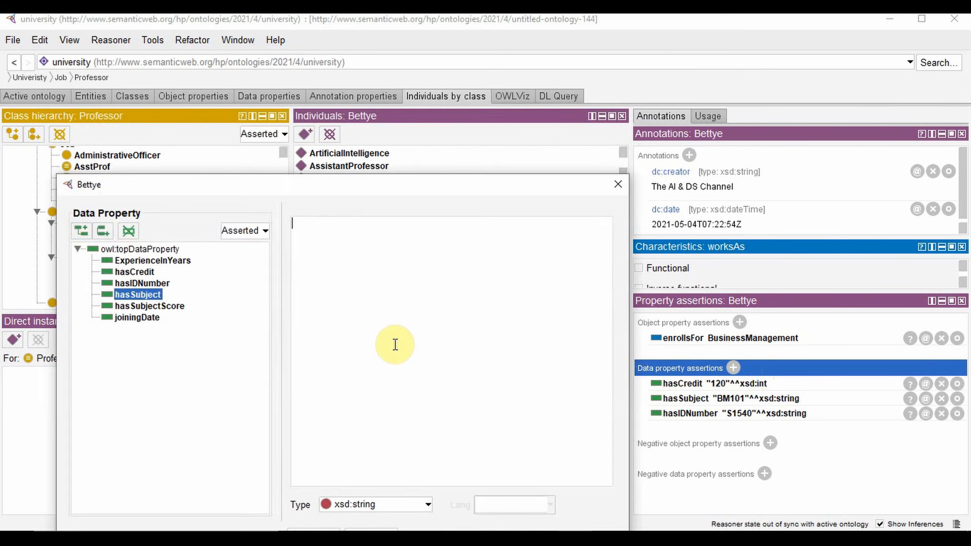
pyautogui.moveTo(382, 184); pyautogui.dragTo(366, 81)
pyautogui.click(310, 473)
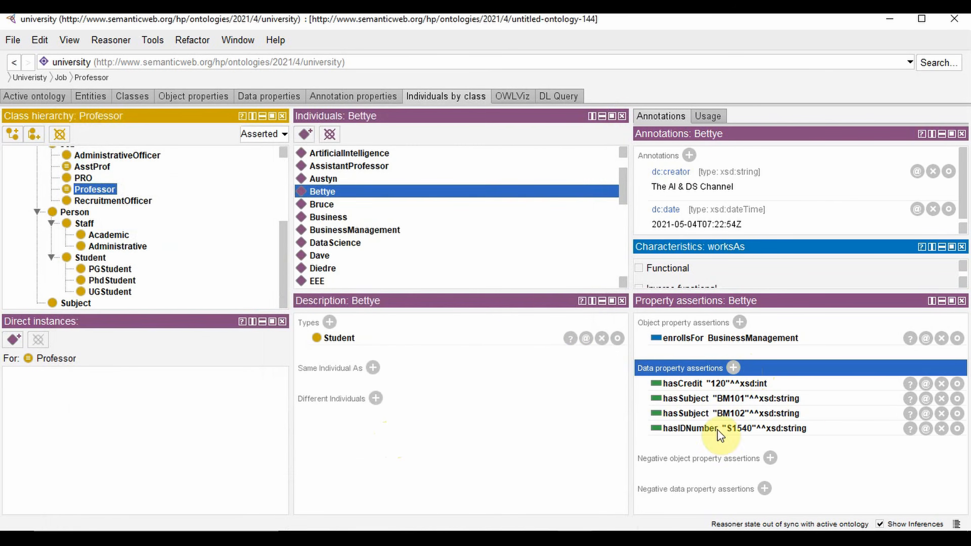
# Select the student directly above the last individual and add the object property assertion enrollsFor BusinessManagement.
pyautogui.scroll(-5, 347, 248)
pyautogui.click(337, 269)
pyautogui.click(734, 327)
pyautogui.write('enrollsFor')
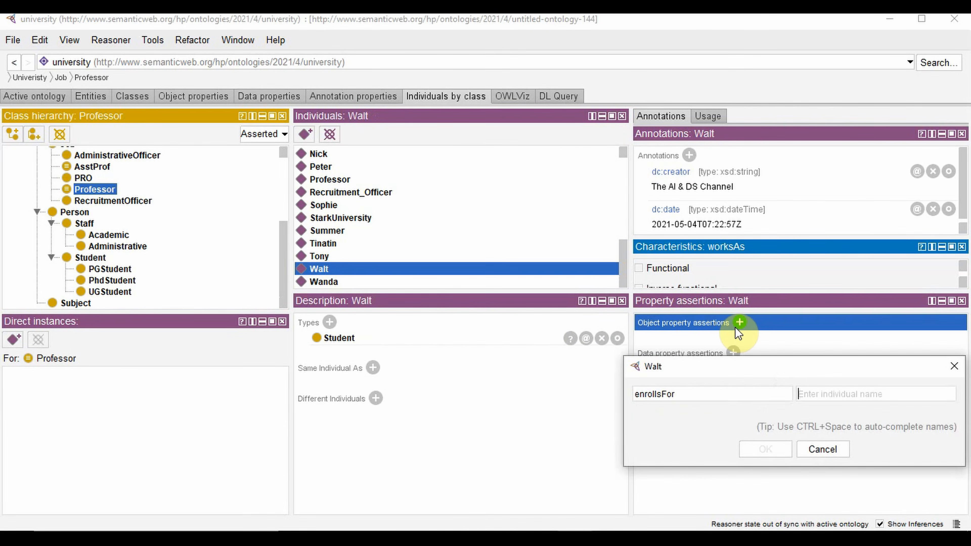
pyautogui.press('Tab')
pyautogui.write('bu')
pyautogui.press('Down')
pyautogui.press('Return')
pyautogui.press('Return')
# Add hasSubject data property assertions BM101 and BM102 with type xsd:string to the second-to-last individual.
pyautogui.click(732, 368)
pyautogui.moveTo(373, 178); pyautogui.dragTo(376, 153)
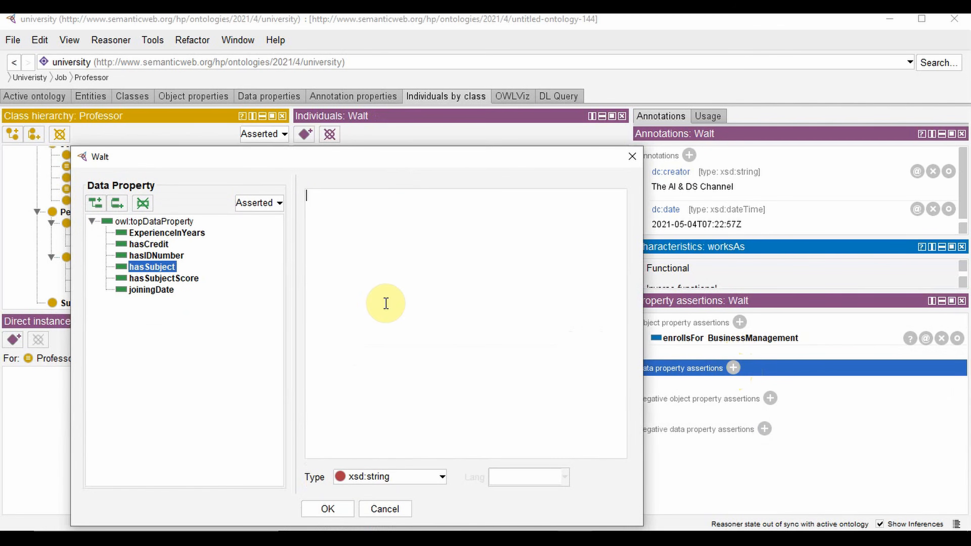
pyautogui.write('BM101')
pyautogui.click(327, 509)
pyautogui.click(733, 368)
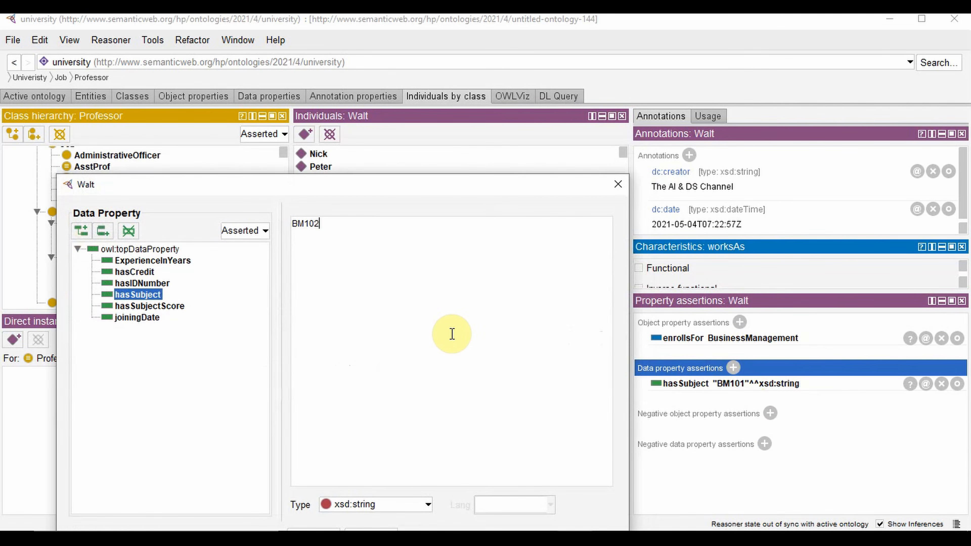
pyautogui.click(321, 533)
# Add a hasIDNumber data property assertion with the student's ID number and type xsd:string to the second-to-last individual.
pyautogui.click(732, 368)
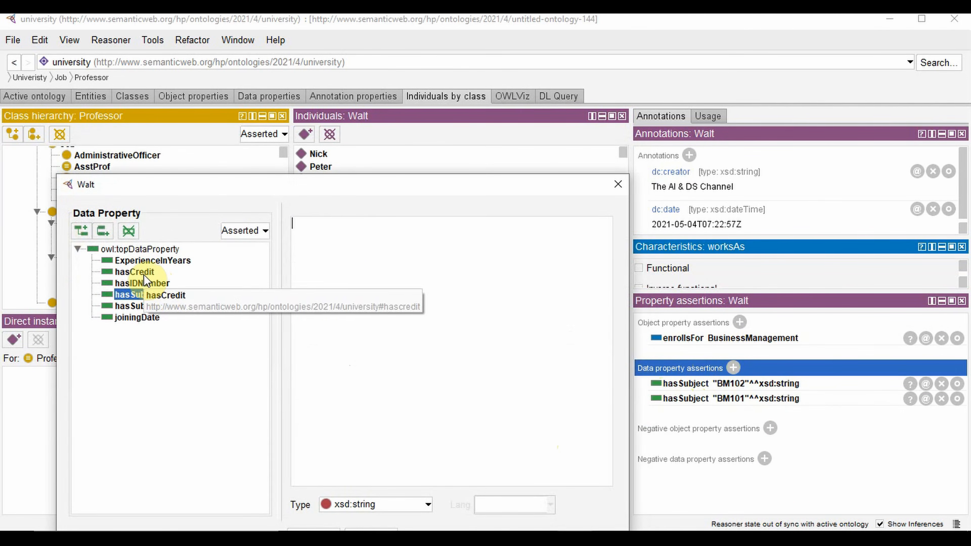
pyautogui.click(145, 283)
pyautogui.click(408, 330)
pyautogui.write('S2222')
pyautogui.click(312, 483)
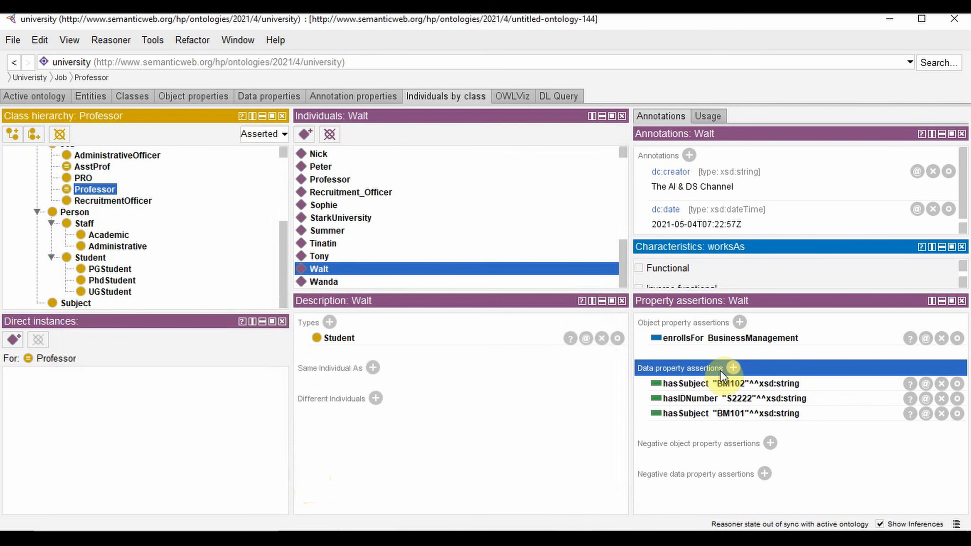
# Add a hasCredit data property assertion of 160 with type xsd:int to the second-to-last individual.
pyautogui.click(732, 367)
pyautogui.click(134, 271)
pyautogui.click(454, 321)
pyautogui.write('160')
pyautogui.doubleClick(379, 178)
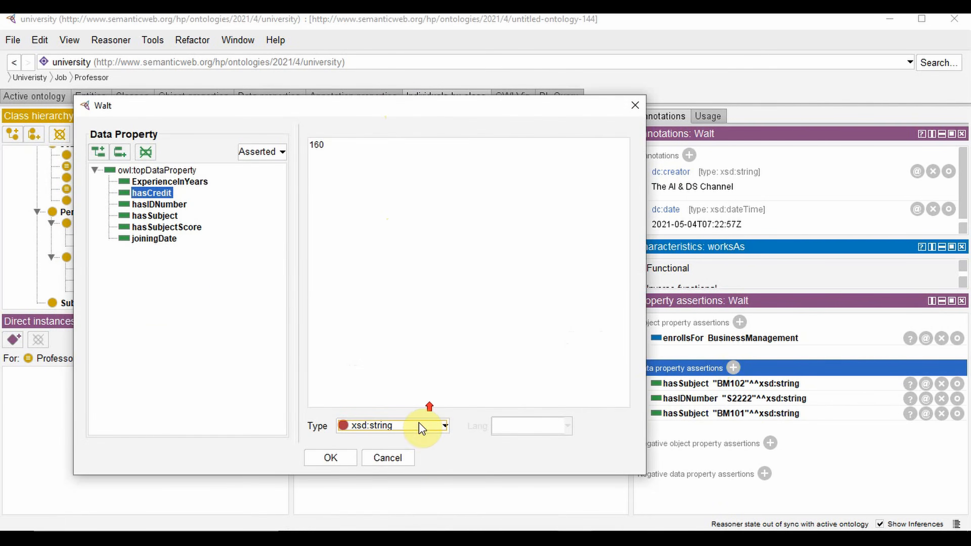
pyautogui.click(421, 425)
pyautogui.click(401, 477)
pyautogui.click(342, 465)
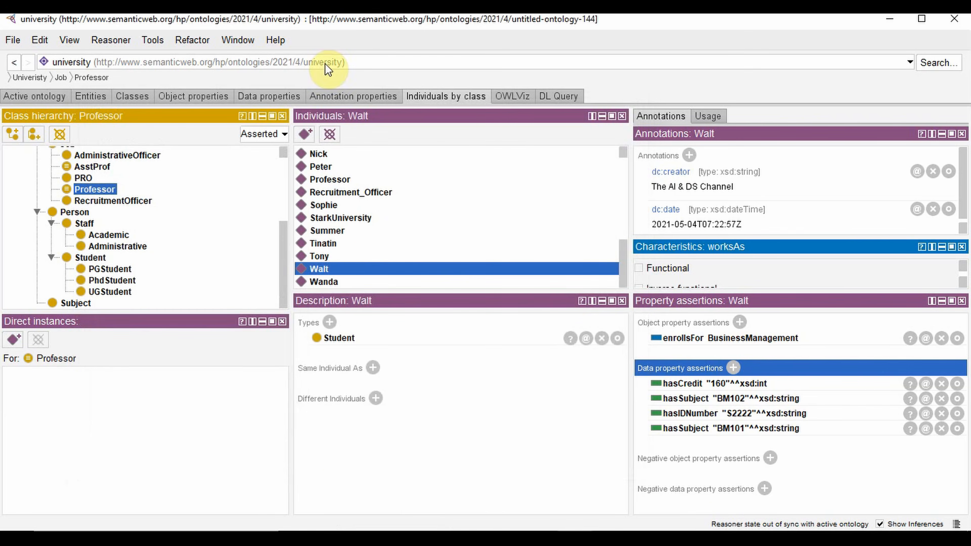
# Select StarkUniversity and add admits object property assertions for the student directly above Professor and the one two rows below Engineering.
pyautogui.click(341, 217)
pyautogui.click(739, 322)
pyautogui.write('admits')
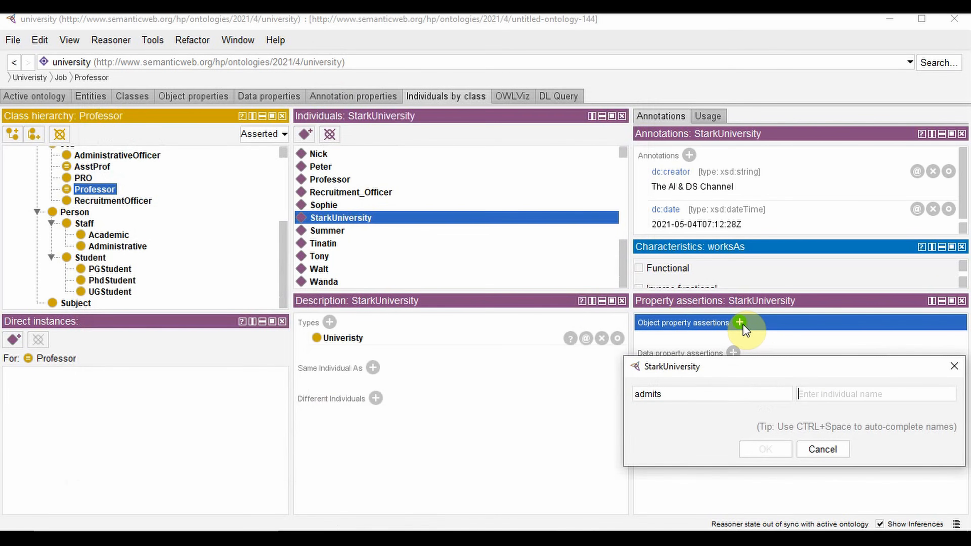
pyautogui.write('4Peter')
pyautogui.press('Return')
pyautogui.click(739, 322)
pyautogui.write('admits ')
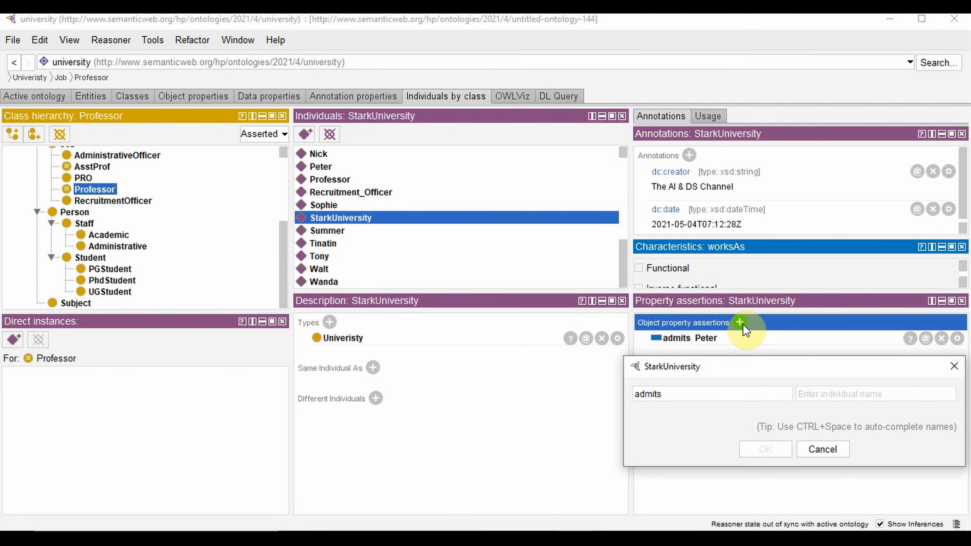
pyautogui.write('Gwen')
pyautogui.press('Return')
# Add admits object property assertions to StarkUniversity for the student whose name starts with Al and the two starting with Ne.
pyautogui.click(739, 322)
pyautogui.write('admits')
pyautogui.press('Tab')
pyautogui.write('al')
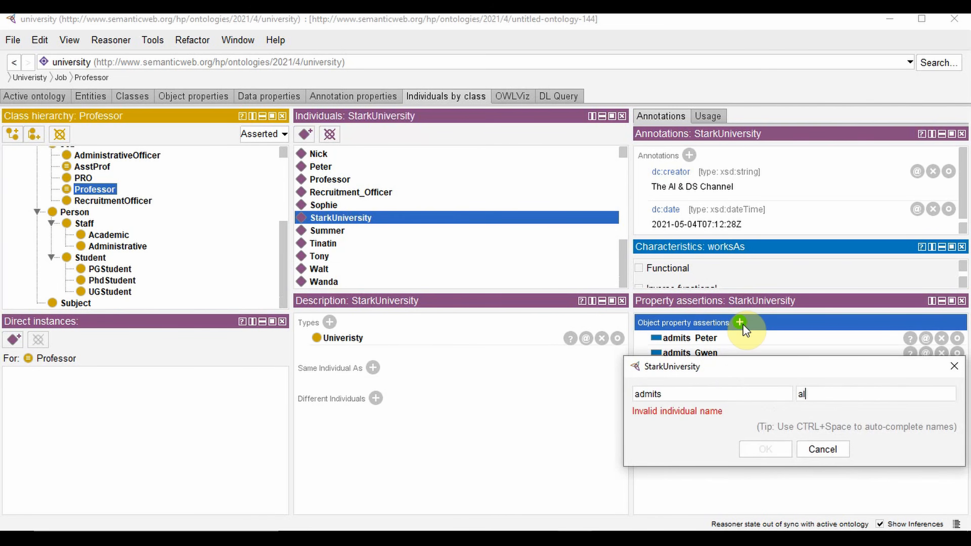
pyautogui.click(735, 325)
pyautogui.write('ad')
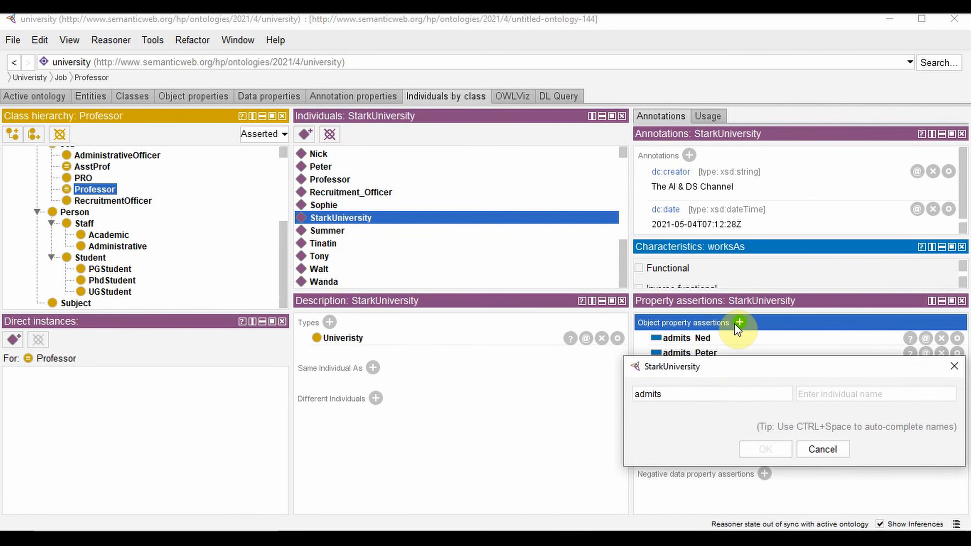
pyautogui.moveTo(730, 371)
pyautogui.mouseDown()
pyautogui.moveTo(730, 412)
pyautogui.moveTo(728, 353)
pyautogui.mouseUp()
pyautogui.write('Nevada')
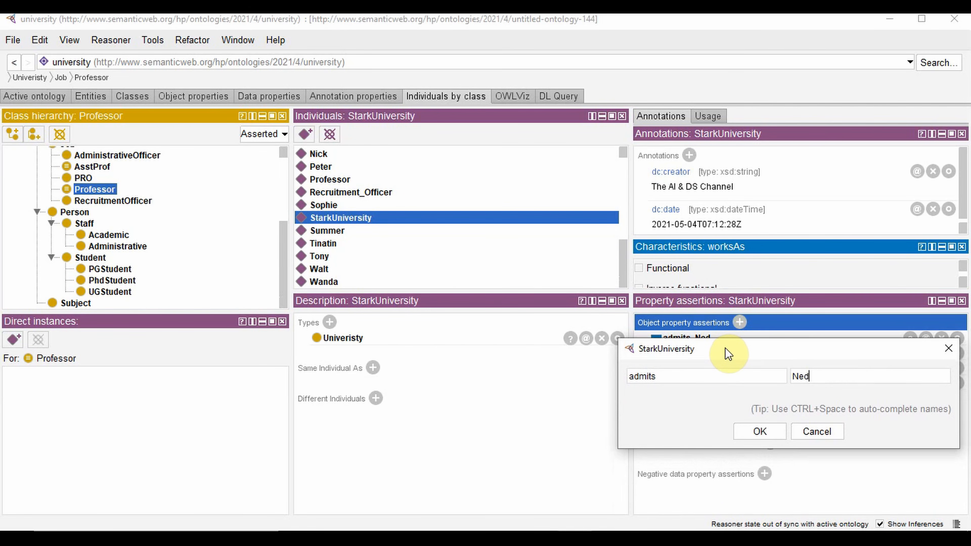
pyautogui.press('Return')
# Add admits assertions to StarkUniversity for the student whose name starts with Je and the one directly below StarkUniversity.
pyautogui.click(738, 322)
pyautogui.write('admits')
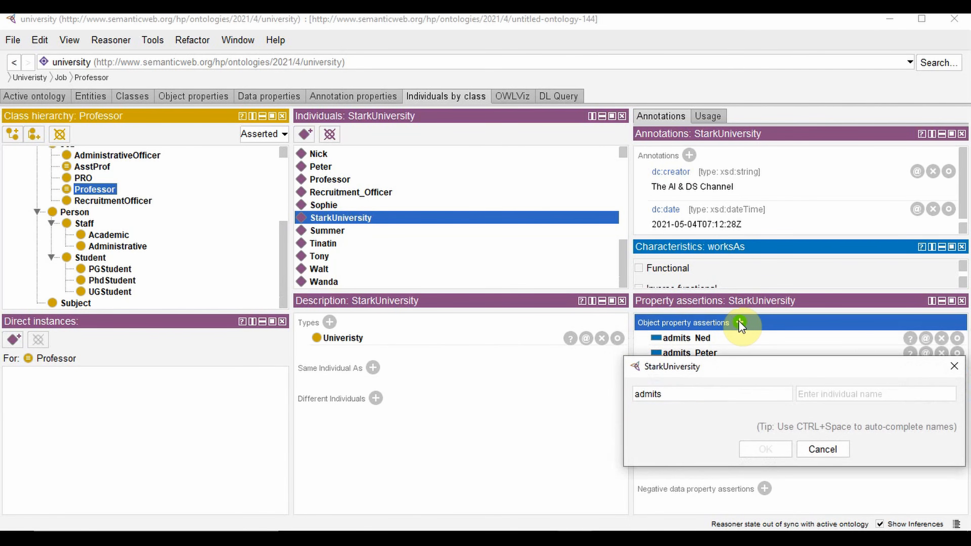
pyautogui.press('Tab')
pyautogui.write('Jena')
pyautogui.write('mits')
pyautogui.press('Tab')
pyautogui.write('Summer')
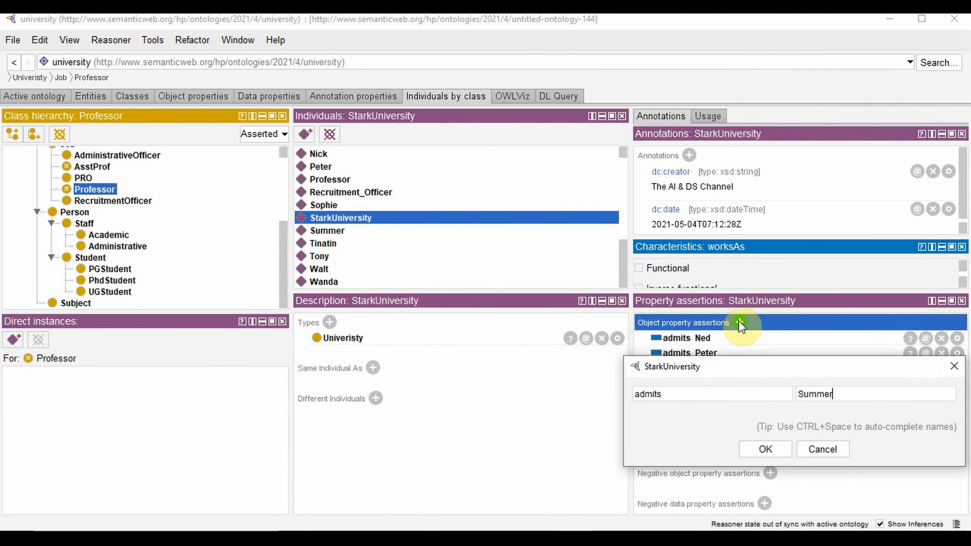
pyautogui.press('Return')
# Add admits assertions to StarkUniversity for the student whose name starts with Jo and the last individual in the list.
pyautogui.click(738, 321)
pyautogui.write('admits')
pyautogui.press('Tab')
pyautogui.write('Joe')
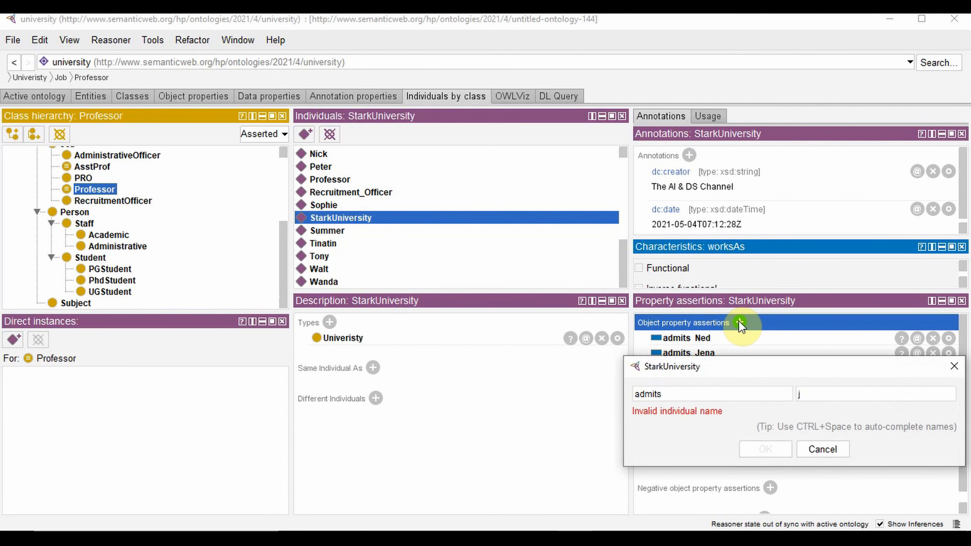
pyautogui.press('Return')
pyautogui.click(740, 318)
pyautogui.write('admits')
pyautogui.press('Tab')
pyautogui.write('Wanda')
pyautogui.press('Return')
# Add admits assertions to StarkUniversity for the student directly below AssistantProfessor and the one directly below DataScience.
pyautogui.click(739, 322)
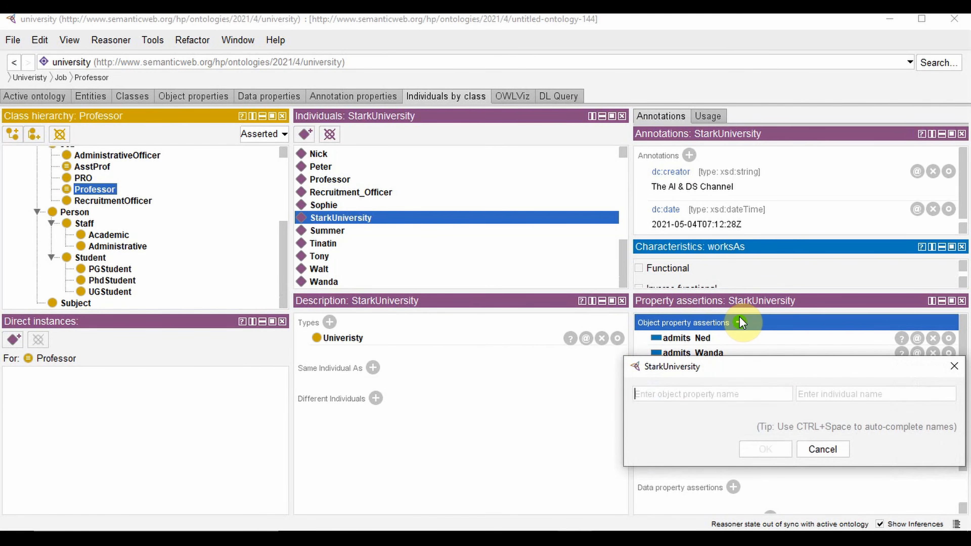
pyautogui.write('Peter')
pyautogui.press('Return')
pyautogui.click(740, 322)
pyautogui.write('admits ')
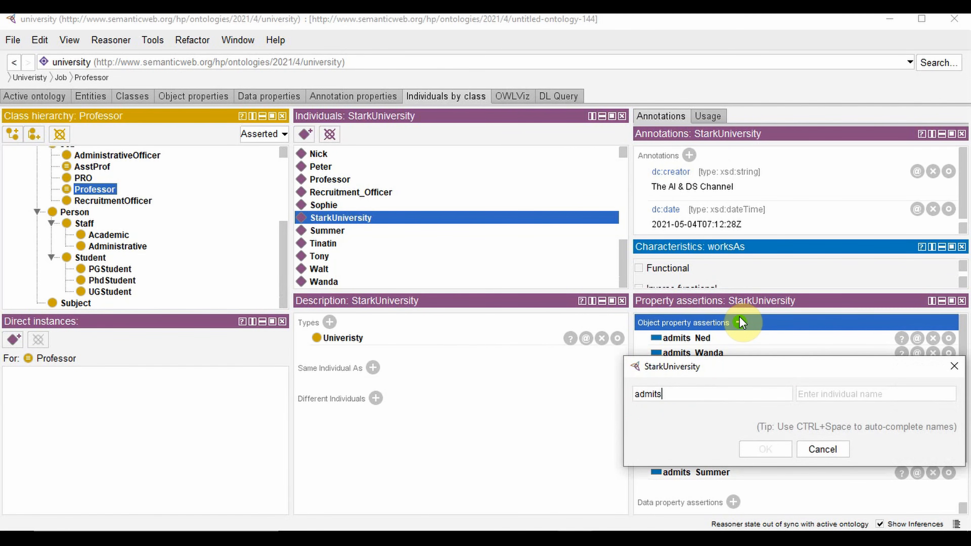
pyautogui.write('Dave')
pyautogui.press('Return')
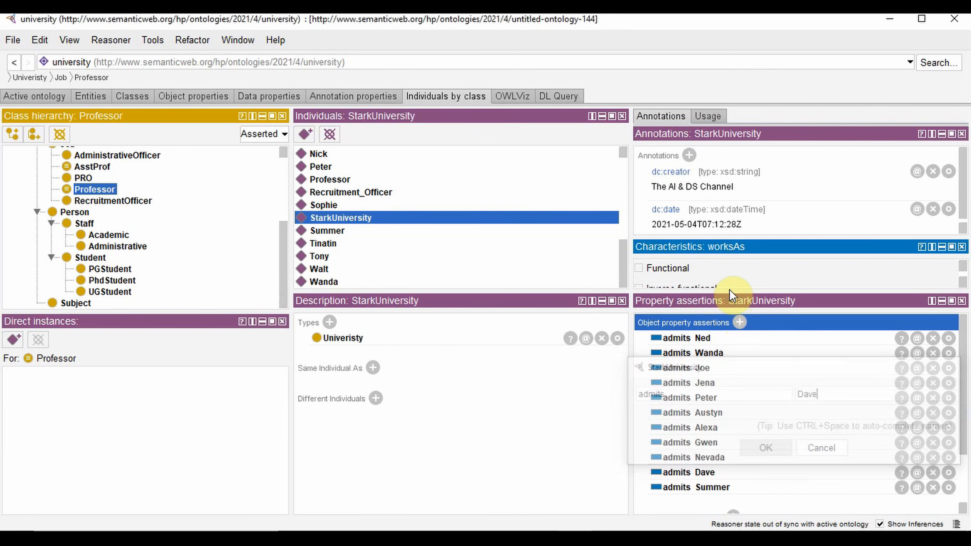
# Add admits assertions to StarkUniversity for the student two rows below it and the student whose name starts with Ag.
pyautogui.click(739, 322)
pyautogui.write('admits')
pyautogui.press('Tab')
pyautogui.write('Tinatin')
pyautogui.press('Return')
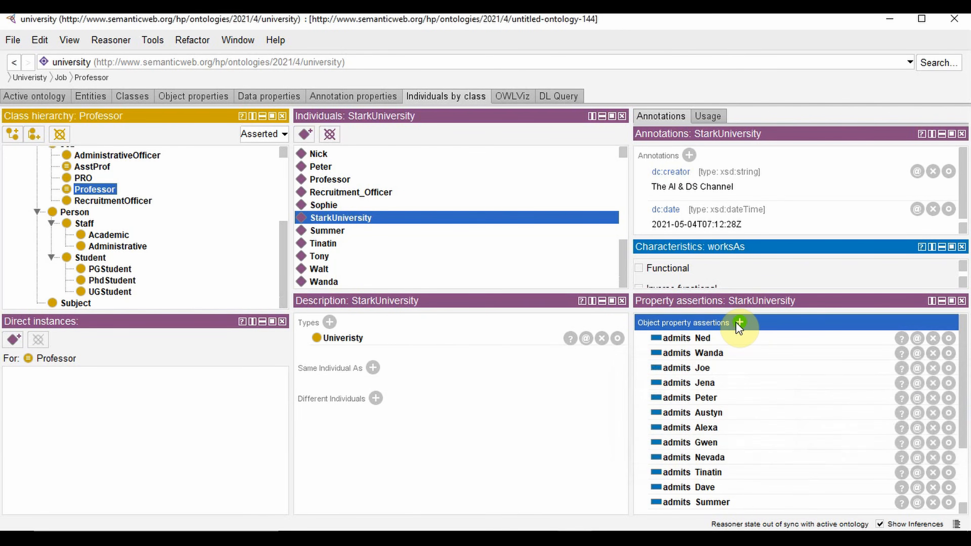
pyautogui.click(736, 323)
pyautogui.write('admits Alexa')
pyautogui.press('BackSpace')
pyautogui.press('Tab')
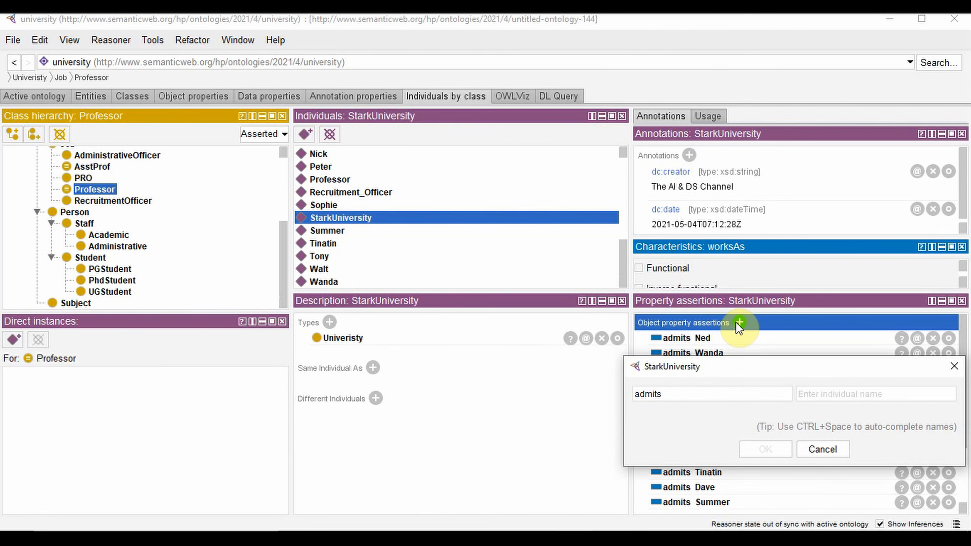
pyautogui.write('Alexa')
pyautogui.press('Return')
# Add admits assertions to StarkUniversity for the student directly below Engineering and one more student.
pyautogui.click(736, 323)
pyautogui.write('admits ')
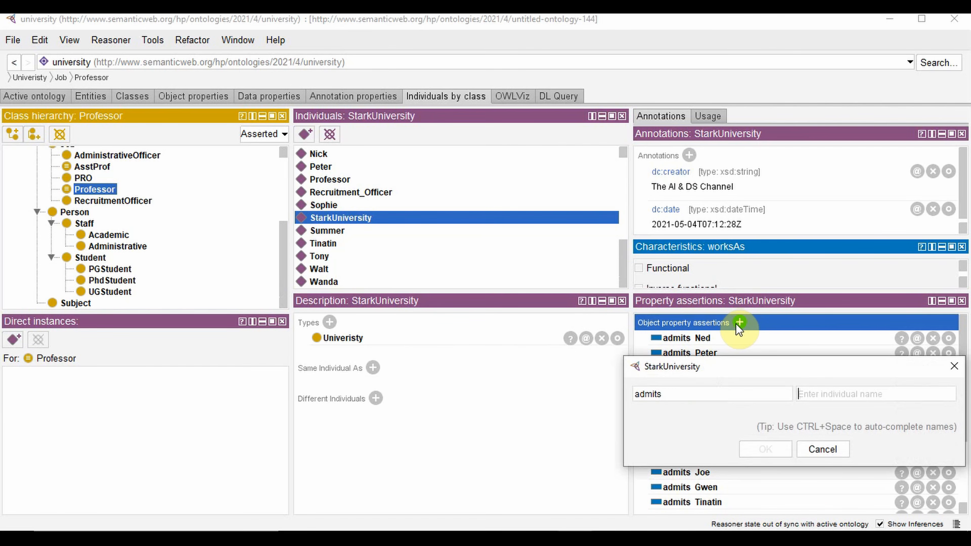
pyautogui.write('Evaline')
pyautogui.press('Return')
pyautogui.click(739, 325)
pyautogui.write('ana')
pyautogui.hotkey('ctrl', 'space')
pyautogui.press('Return')
# Add an admits object property assertion to StarkUniversity for the student directly above the last individual.
pyautogui.click(739, 324)
pyautogui.write('admits')
pyautogui.press('Tab')
pyautogui.write('wa')
pyautogui.hotkey('ctrl', 'space')
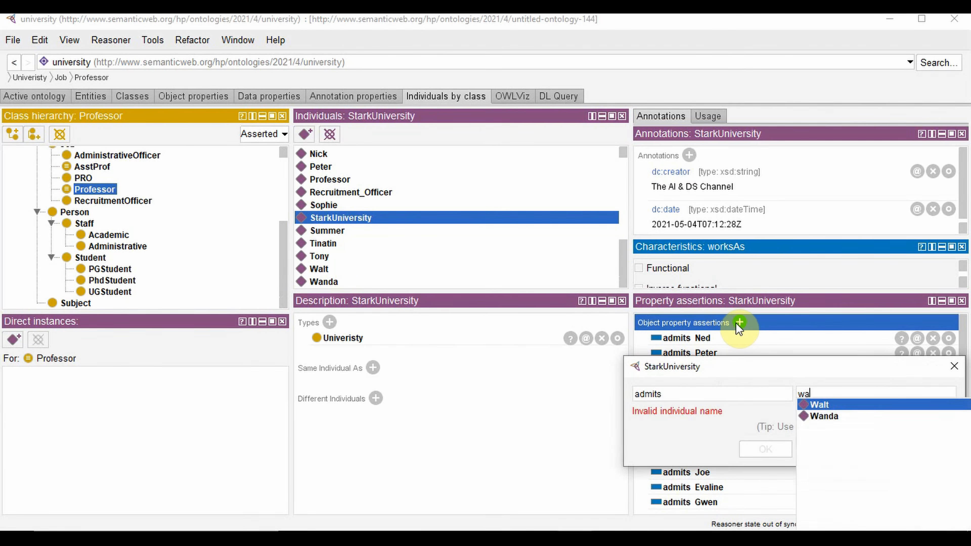
pyautogui.press('Return')
pyautogui.press('Return')
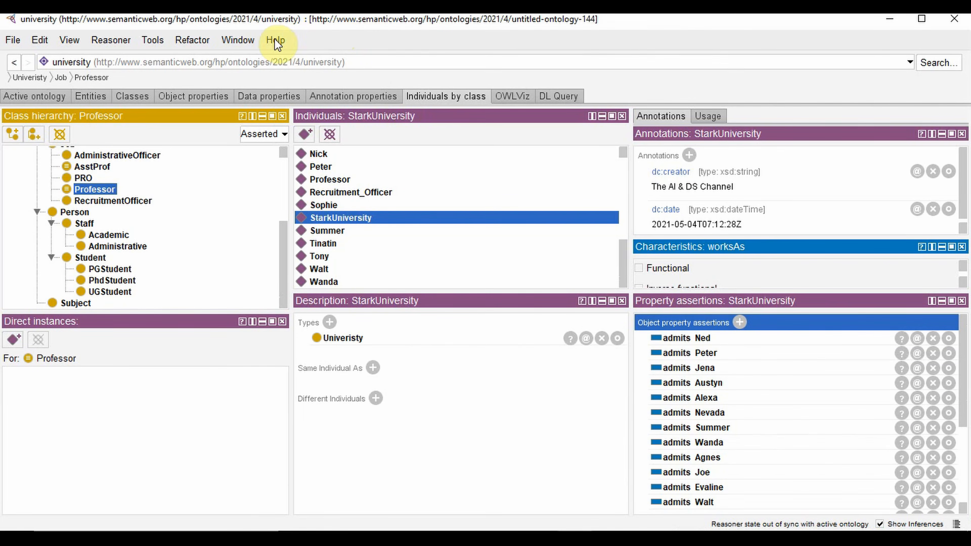
# Synchronize the HermiT reasoner with the ontology and request an explanation of the inconsistency.
pyautogui.click(125, 37)
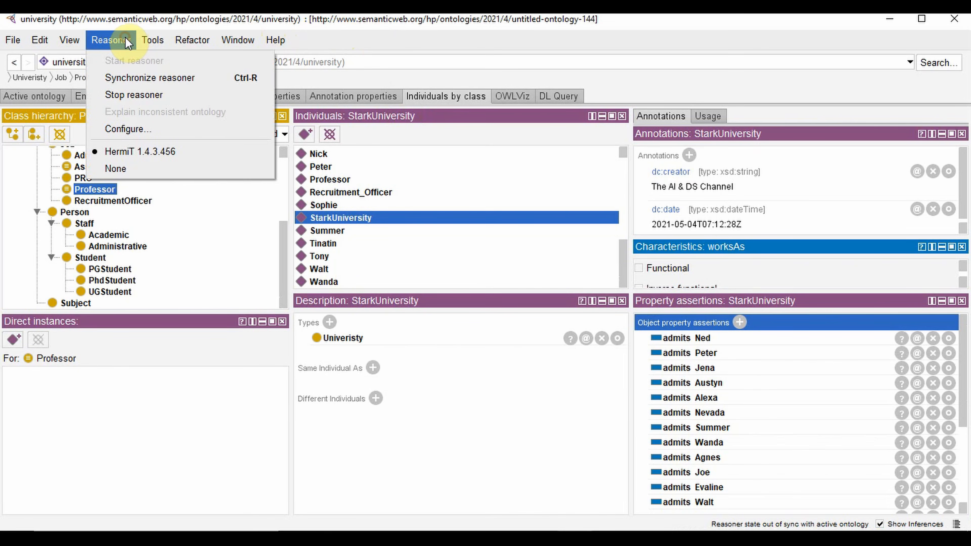
pyautogui.click(136, 83)
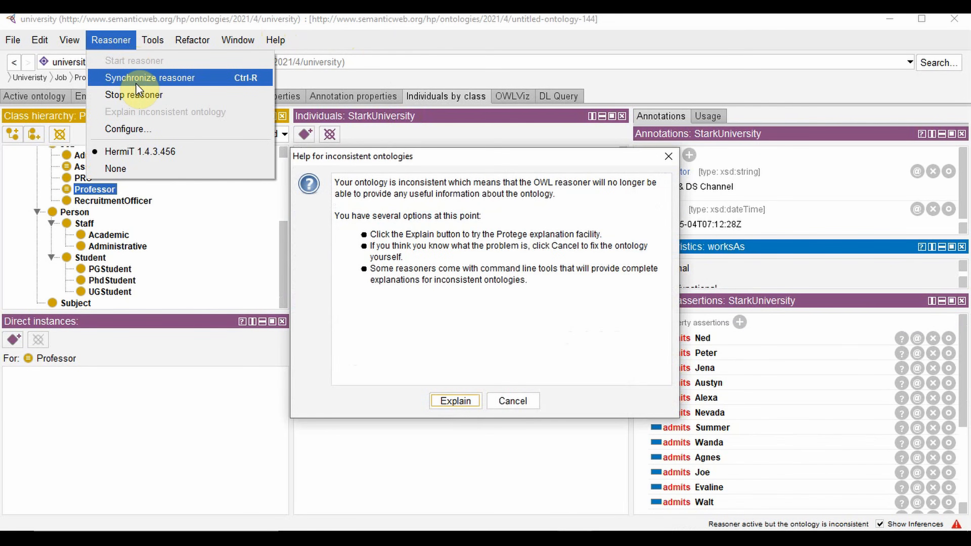
pyautogui.click(452, 400)
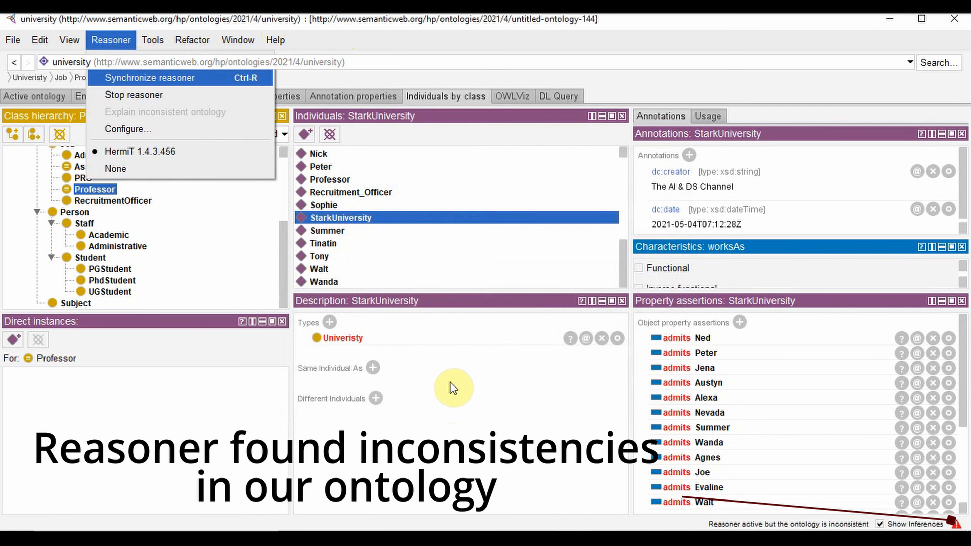
# Check the error log and request an explanation of StarkUniversity's first admits assertion.
pyautogui.click(956, 524)
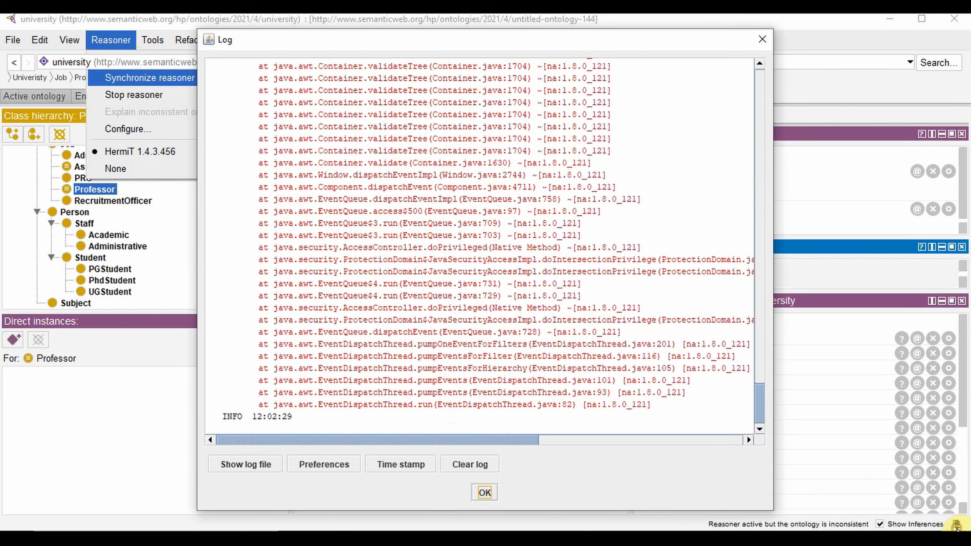
pyautogui.click(485, 493)
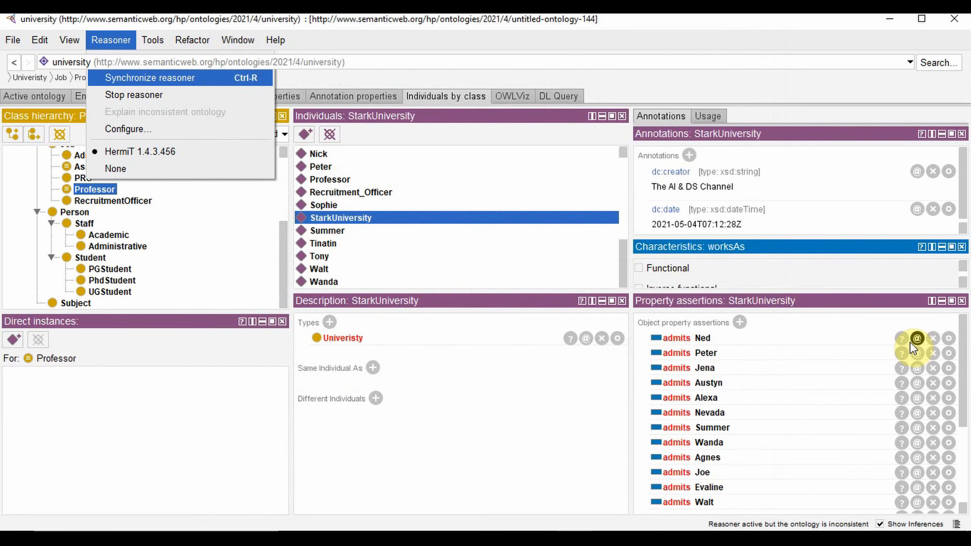
pyautogui.click(902, 339)
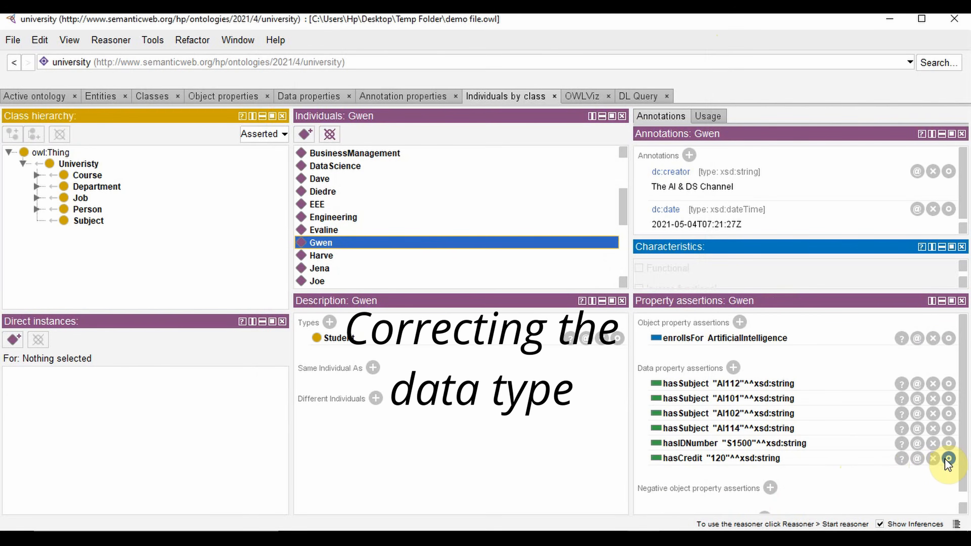
# Change the datatype of the selected student's hasCredit 120 assertion to xsd:int.
pyautogui.click(951, 461)
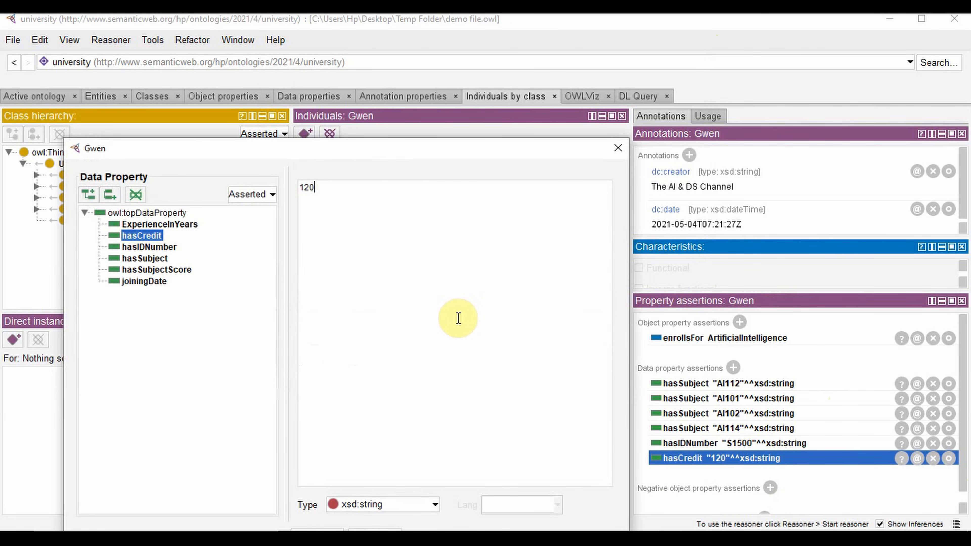
pyautogui.click(436, 504)
pyautogui.scroll(5, 415, 464)
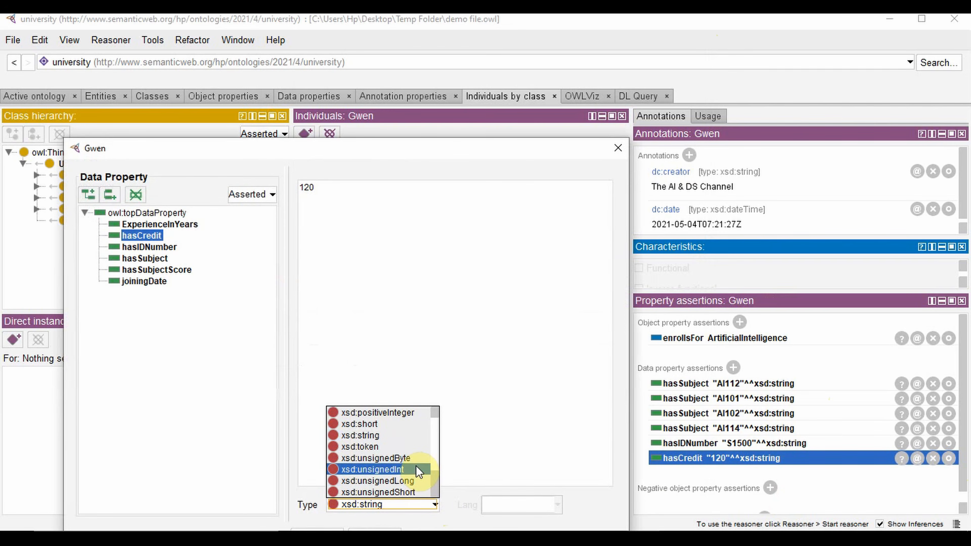
pyautogui.scroll(2, 411, 457)
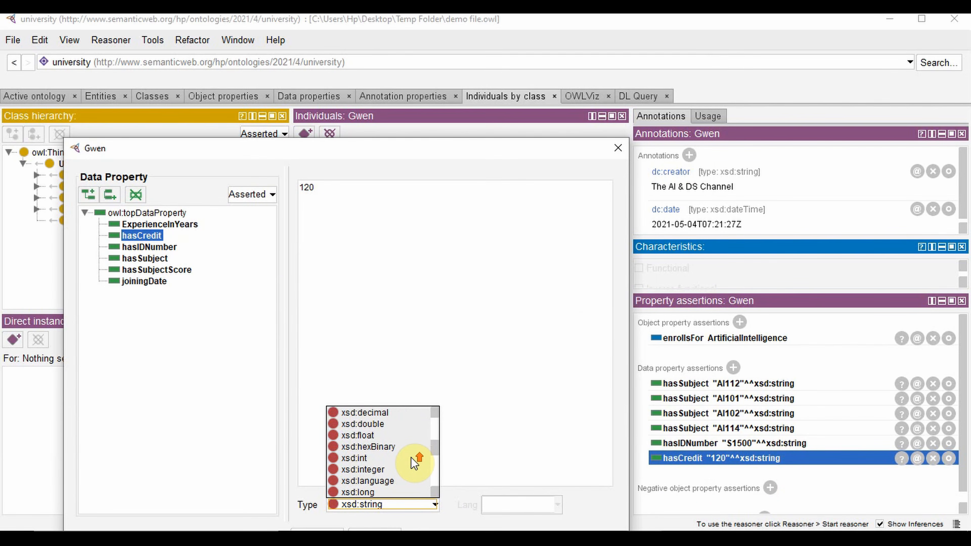
pyautogui.click(386, 457)
pyautogui.moveTo(431, 155); pyautogui.dragTo(462, 73)
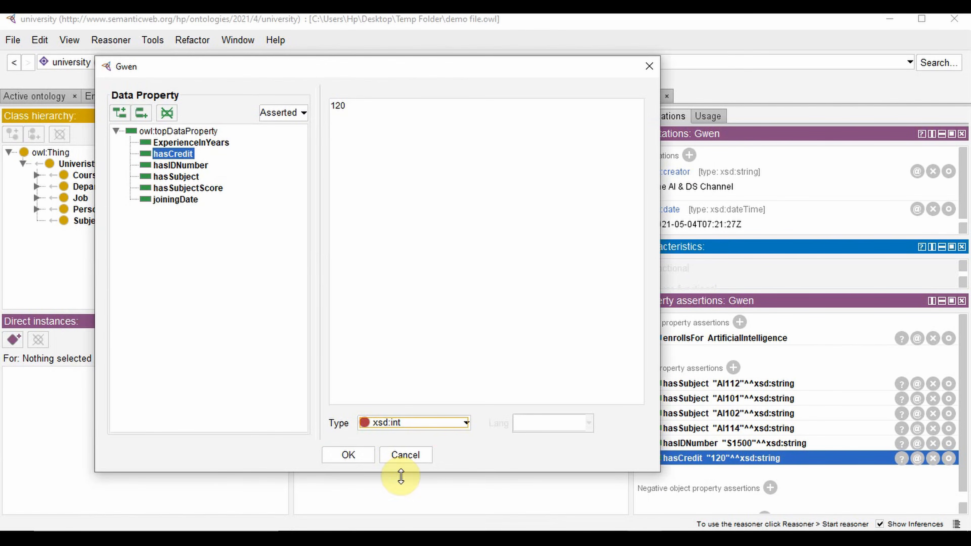
pyautogui.click(362, 459)
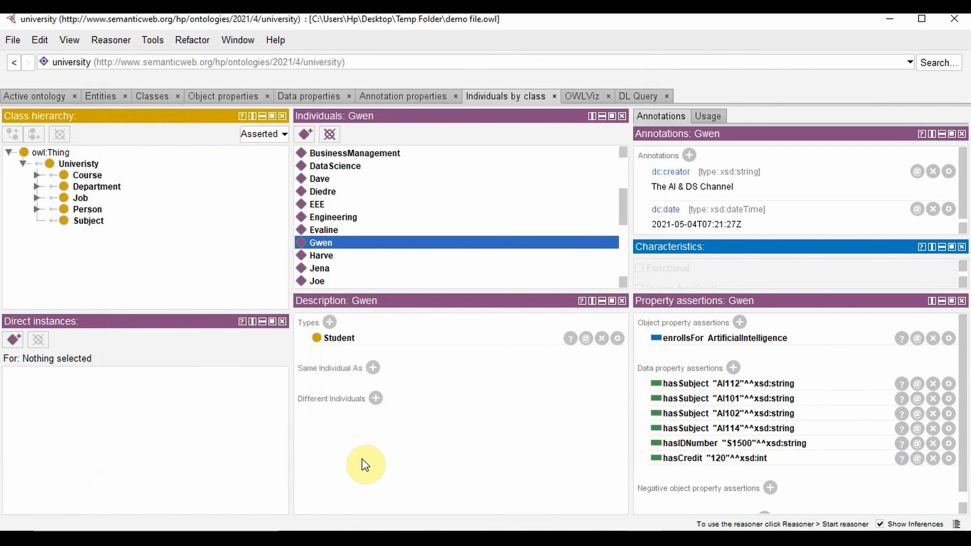
# Start the HermiT reasoner on the corrected ontology and check the log for its run.
pyautogui.click(110, 40)
pyautogui.click(121, 59)
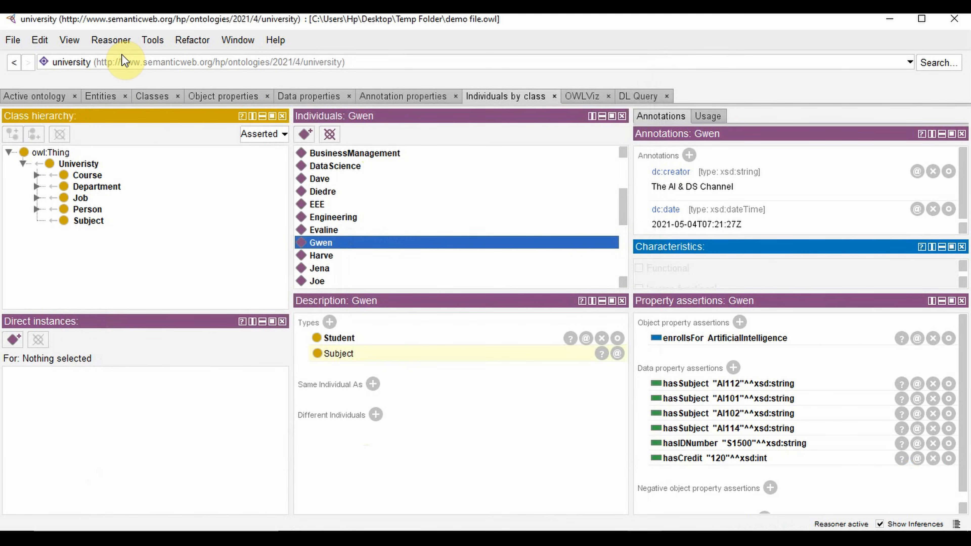
pyautogui.click(957, 524)
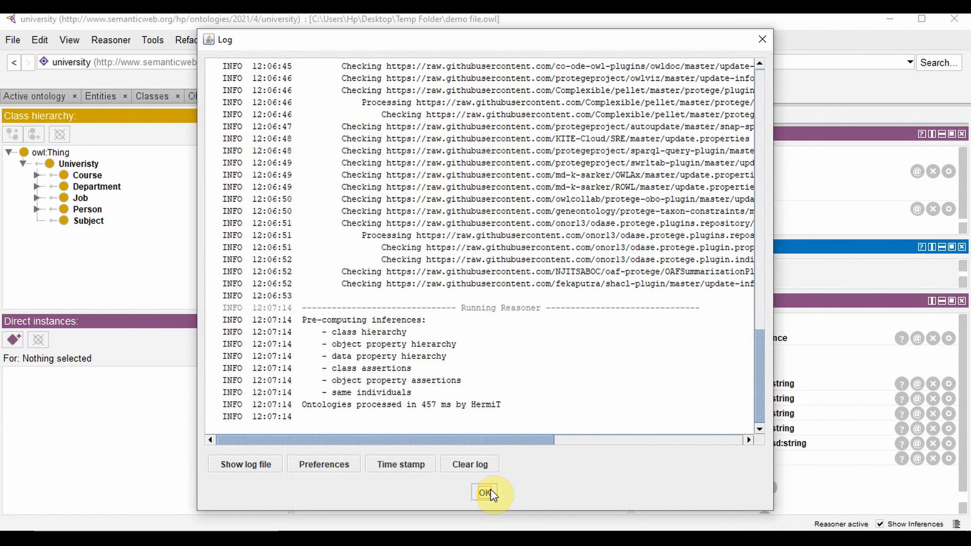
pyautogui.click(484, 493)
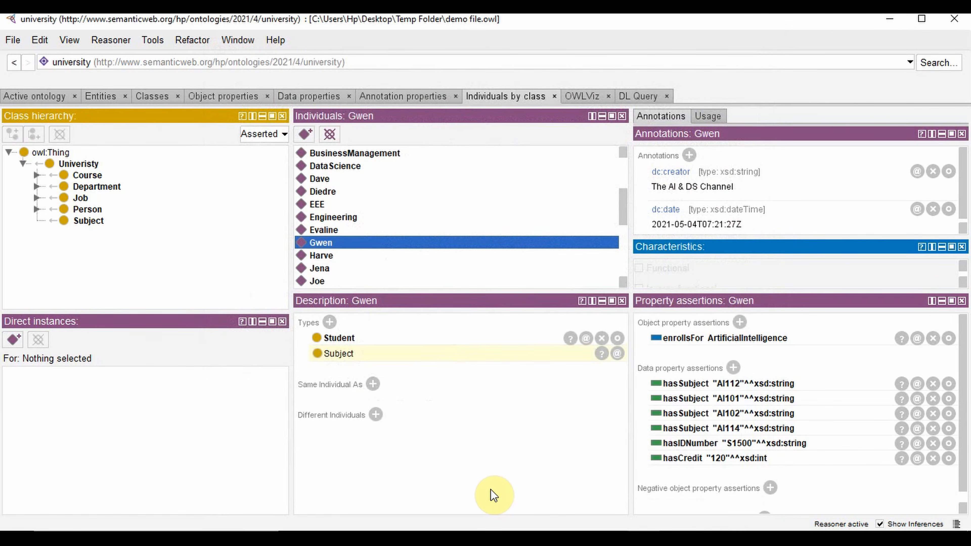